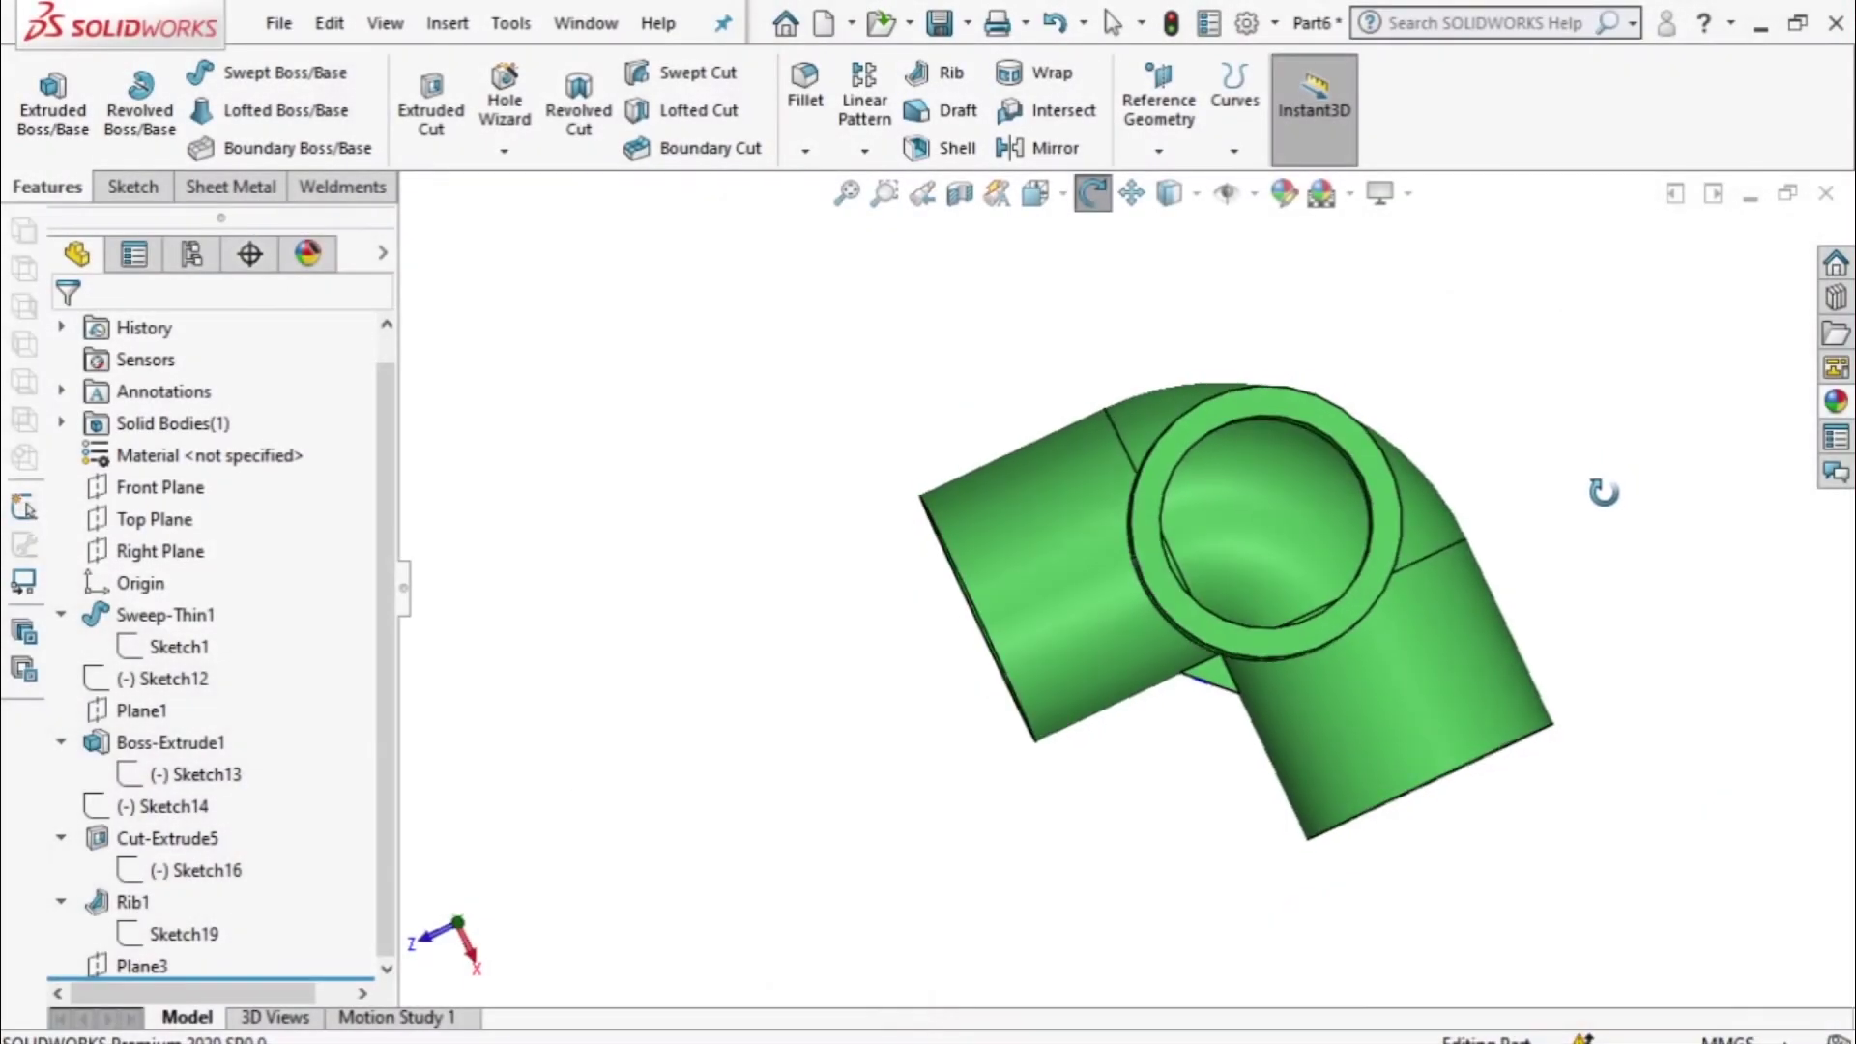
# Orbit the finished three-way elbow to inspect it from several angles, including the third outlet.
pyautogui.moveTo(1600, 501); pyautogui.dragTo(1295, 894)
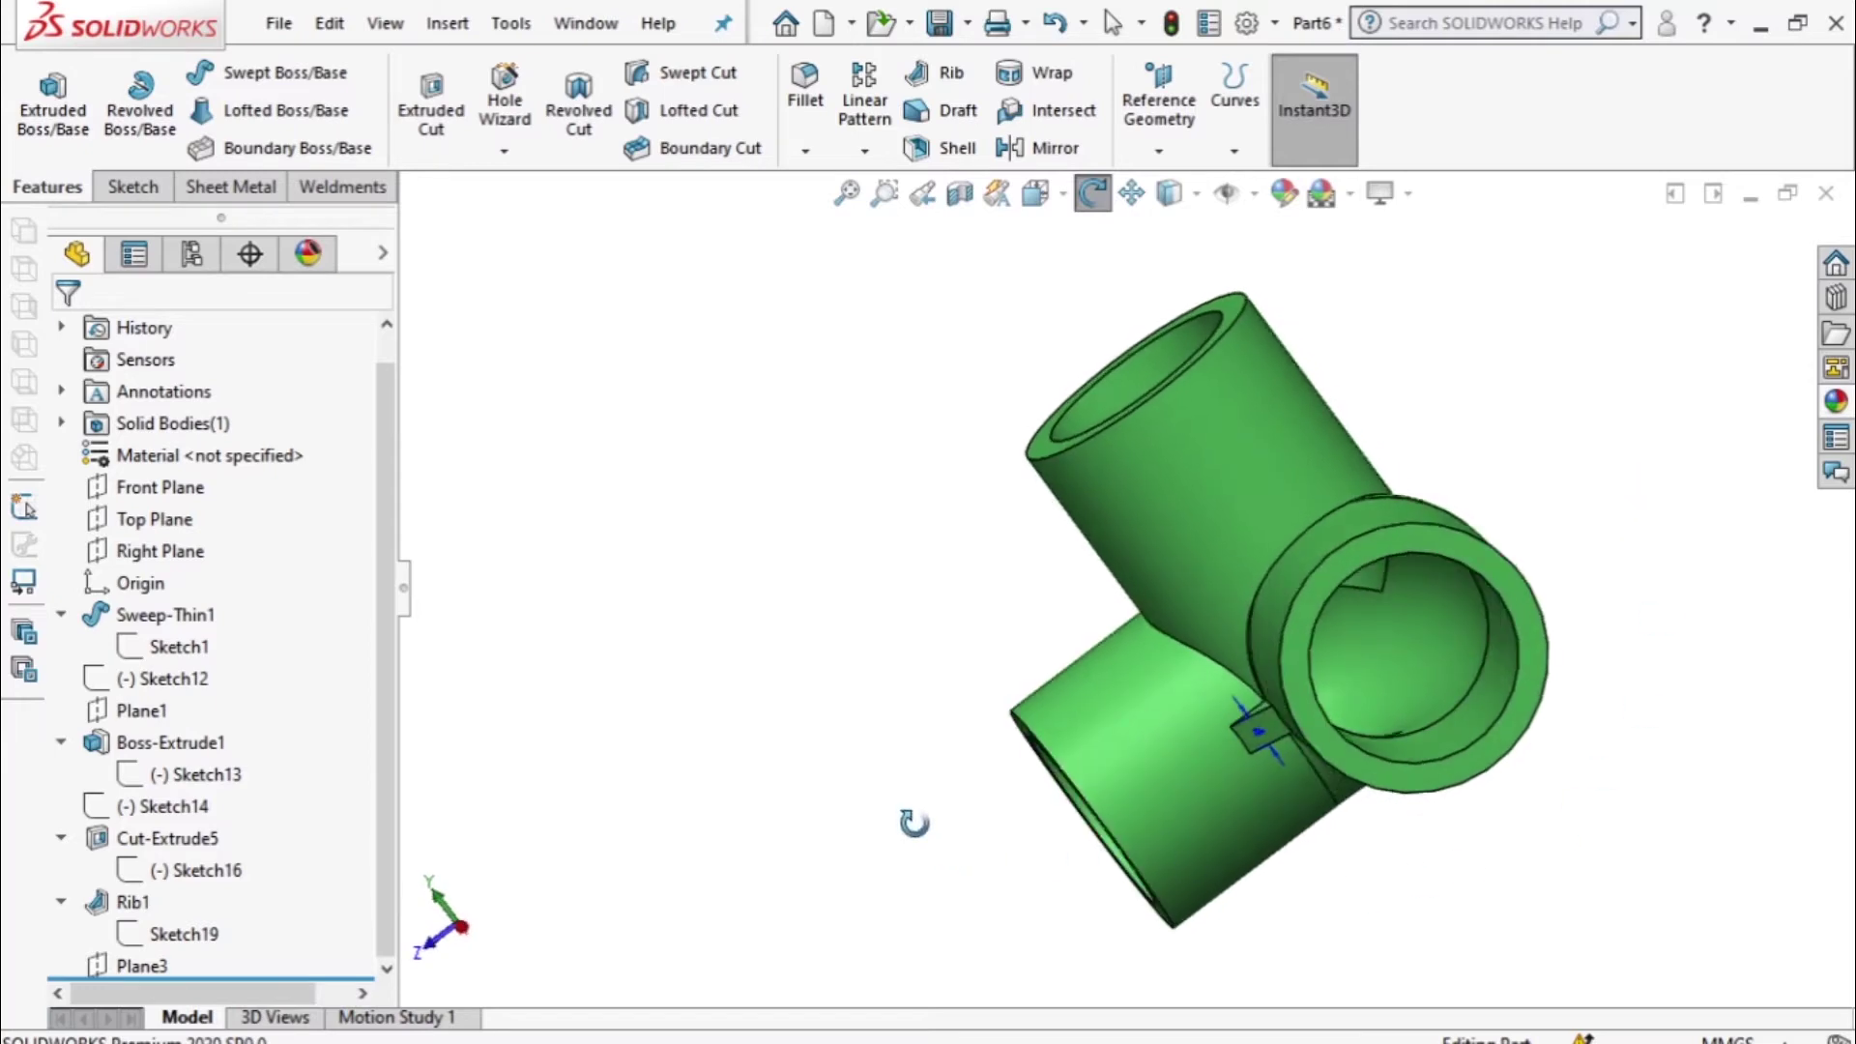
pyautogui.moveTo(914, 822); pyautogui.dragTo(812, 647)
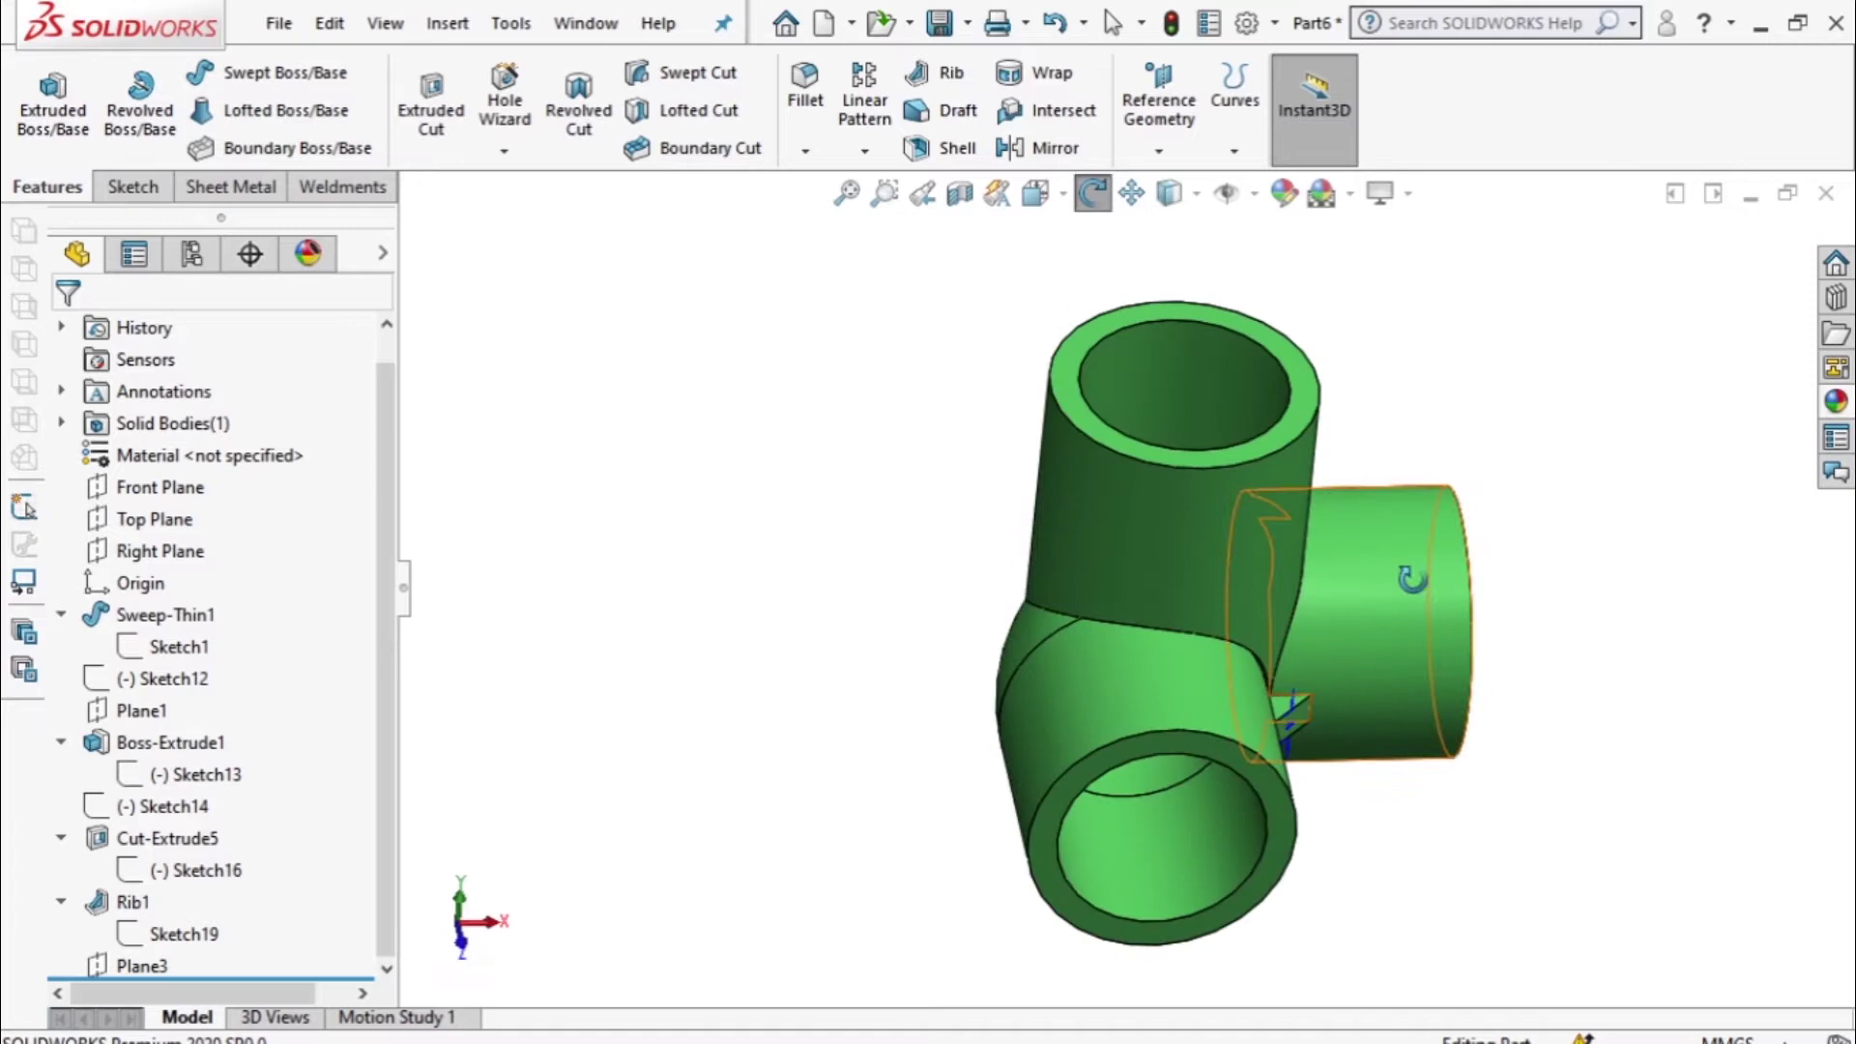
pyautogui.moveTo(1575, 580); pyautogui.dragTo(1575, 541)
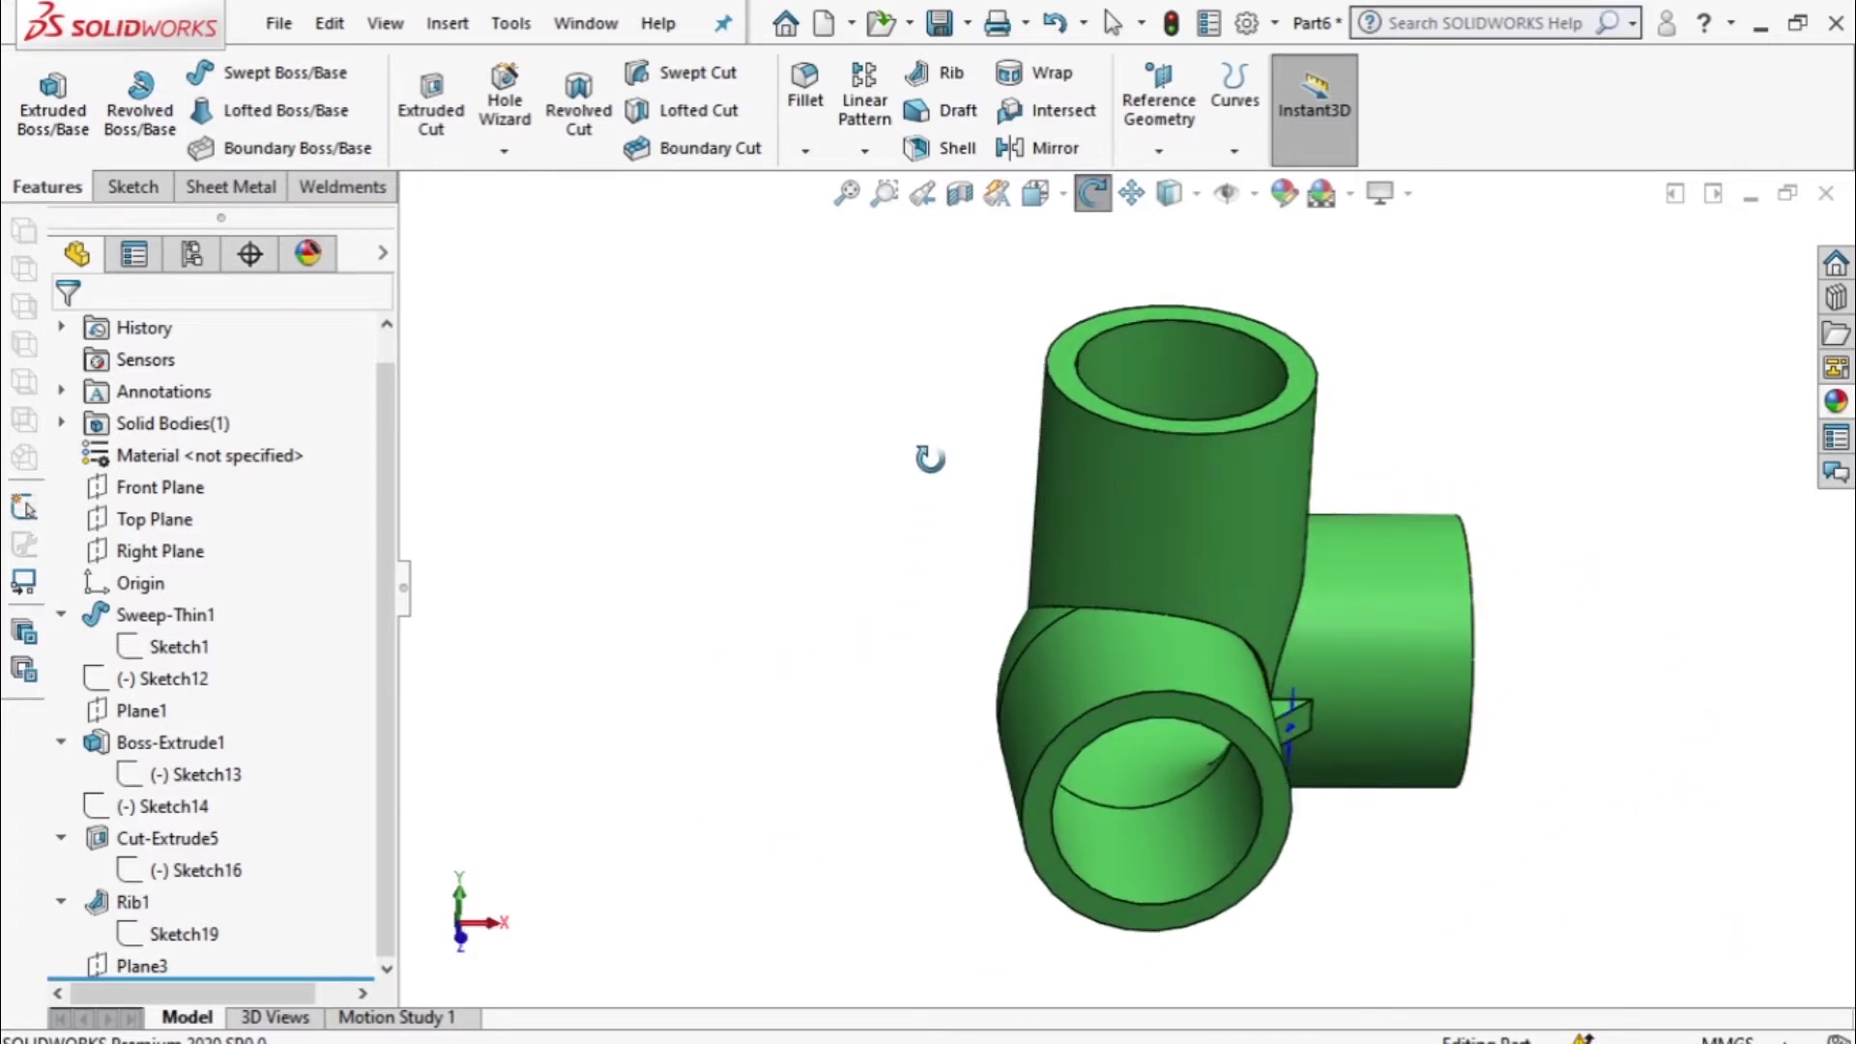
pyautogui.moveTo(898, 476); pyautogui.dragTo(1582, 727)
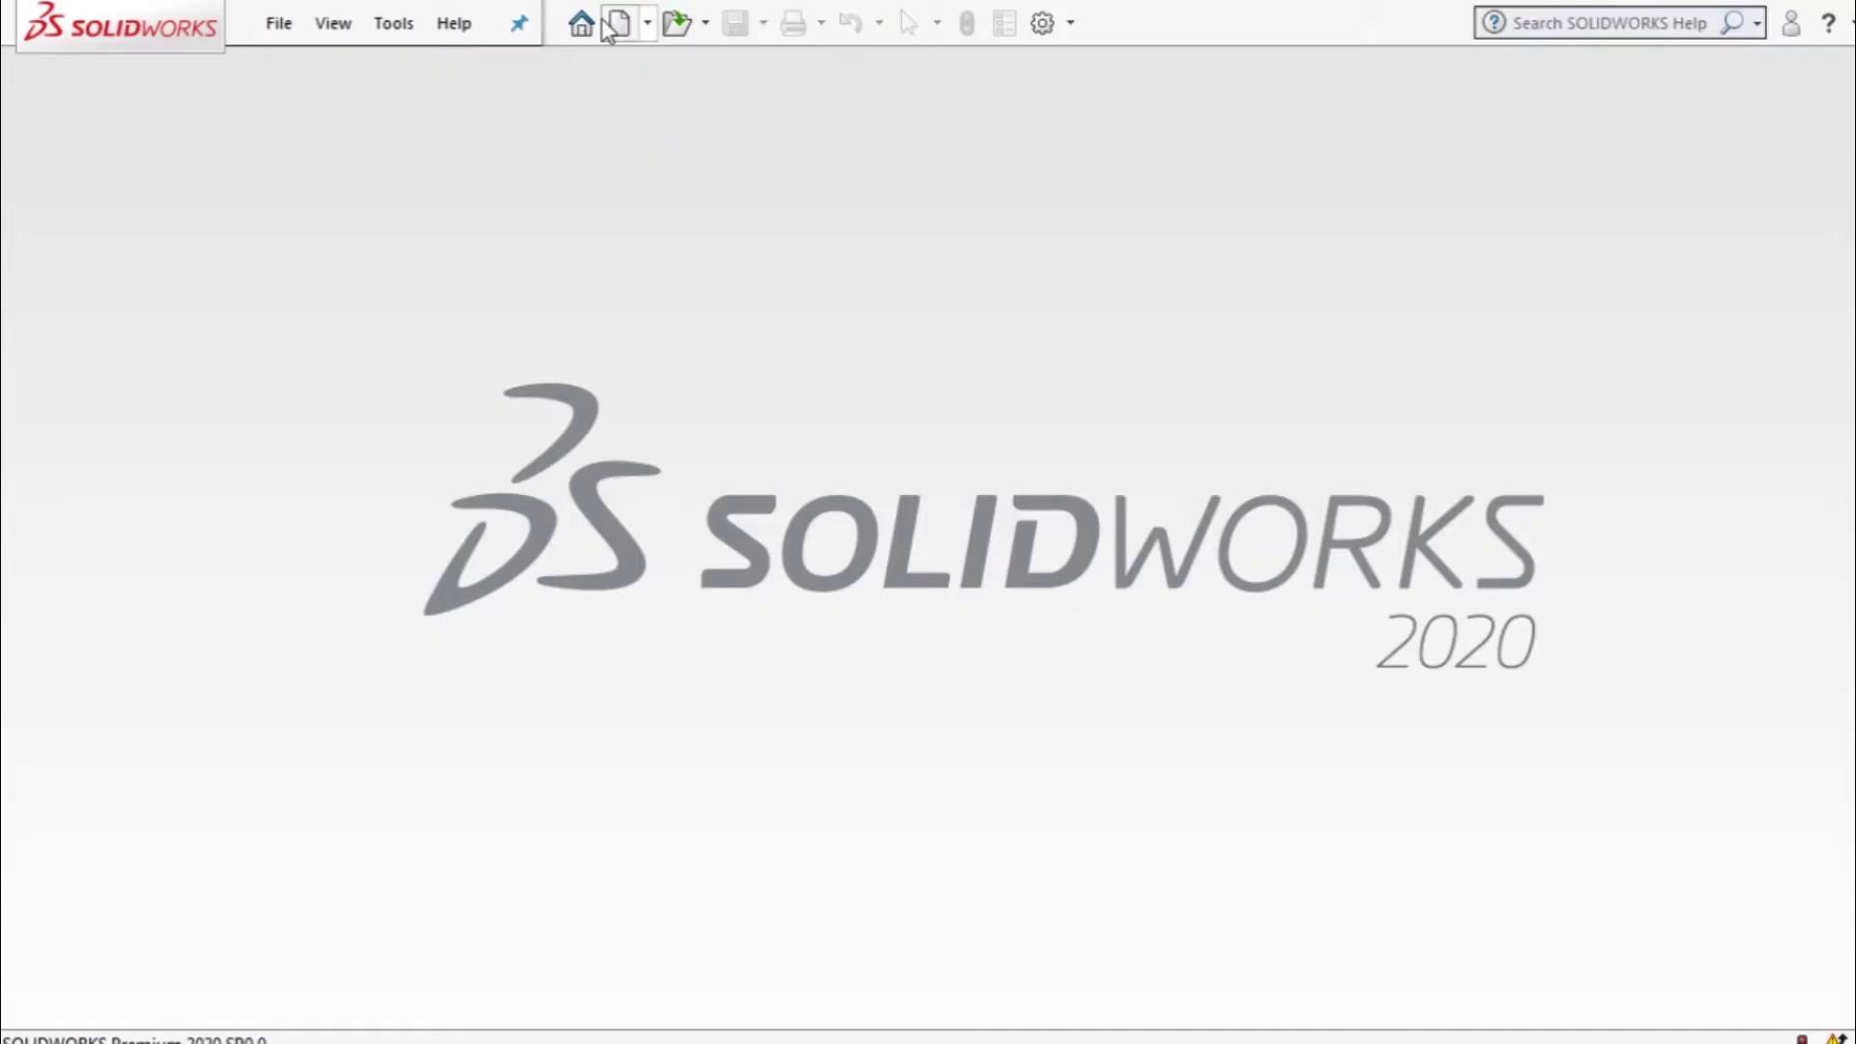
# Create a new part from the 'part 0011mm to 0050mm' template and apply the Plain White scene.
pyautogui.click(628, 45)
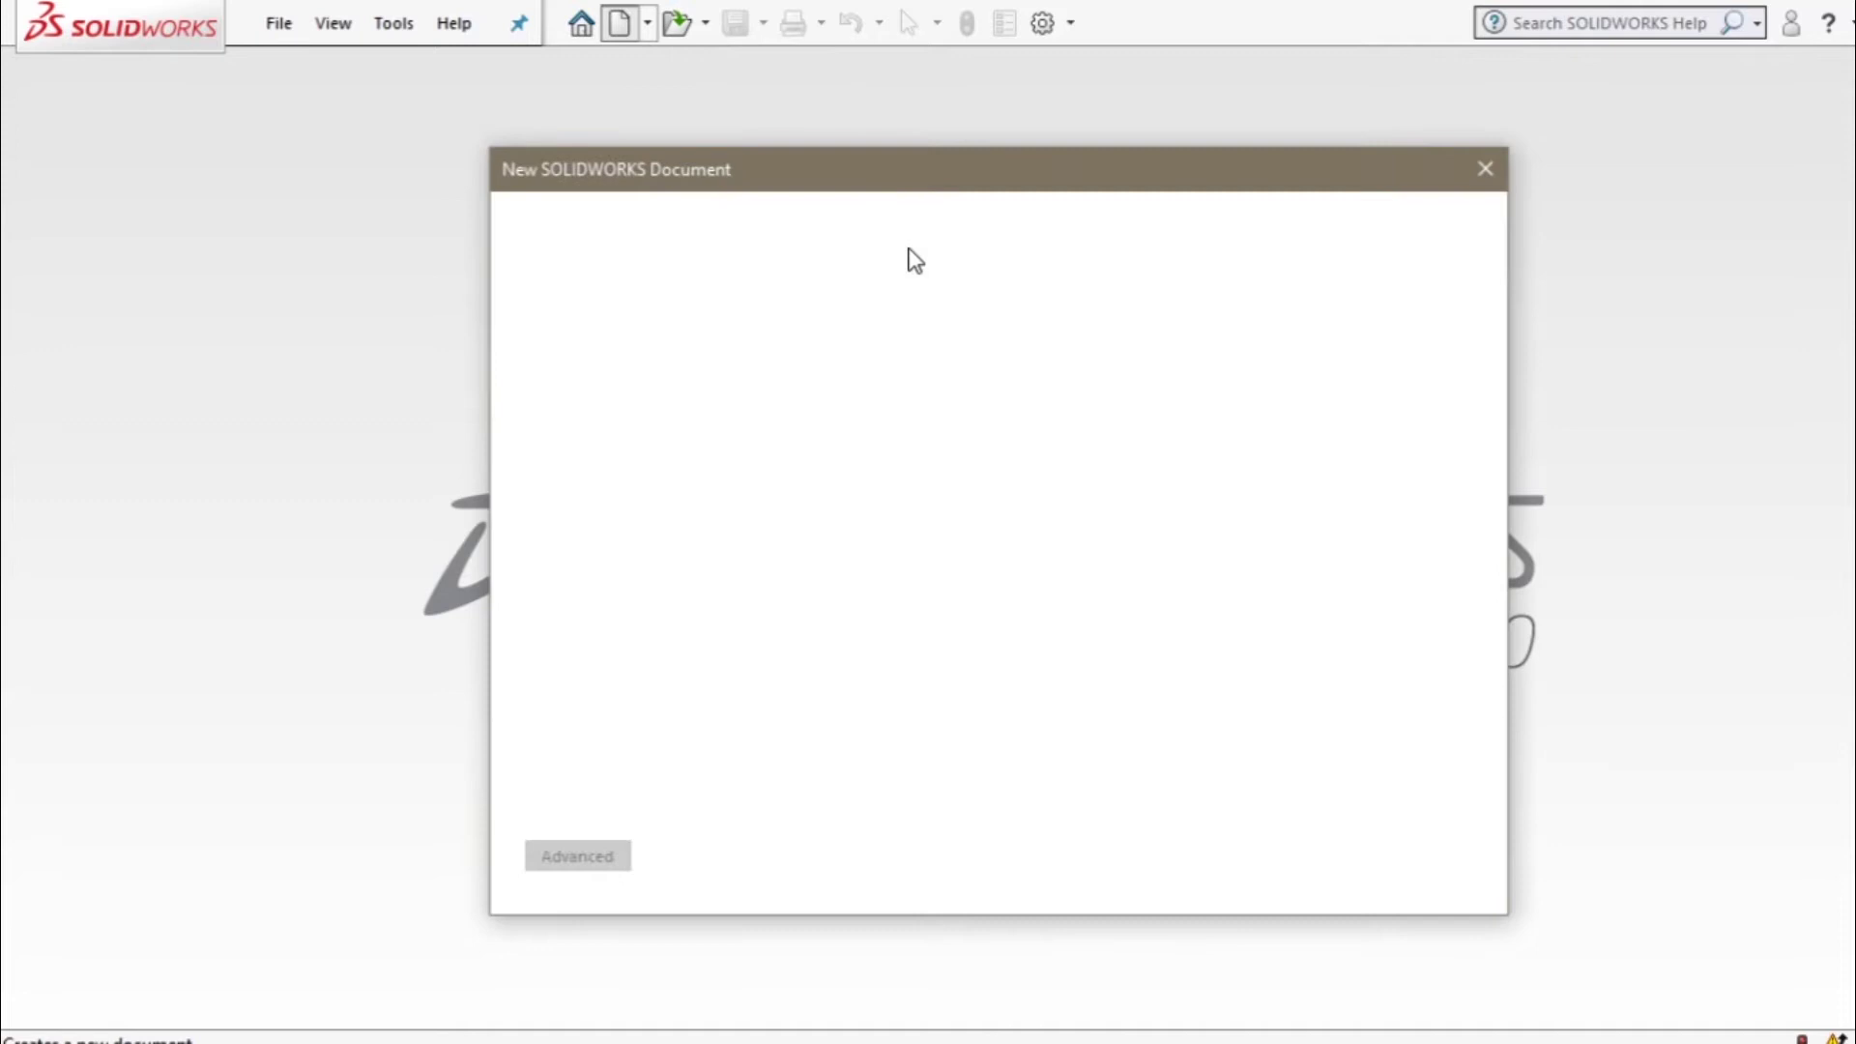
pyautogui.click(788, 319)
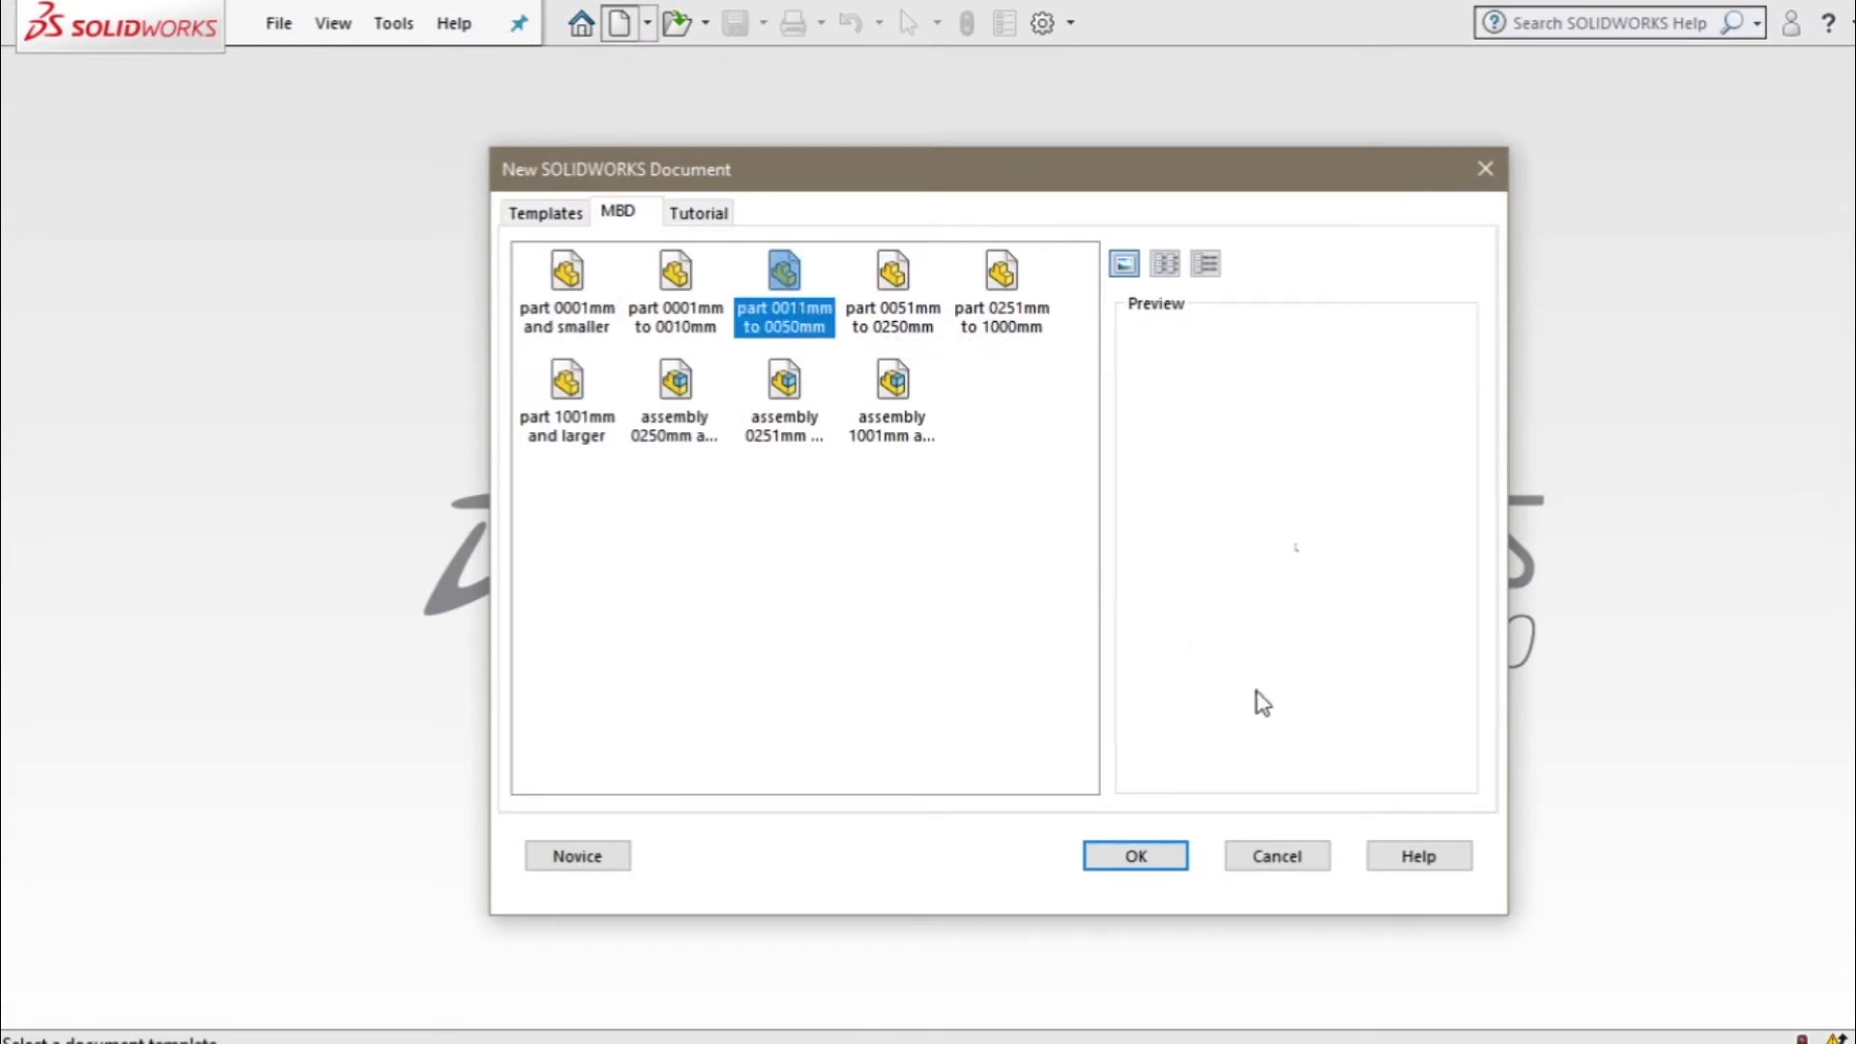
pyautogui.click(1139, 856)
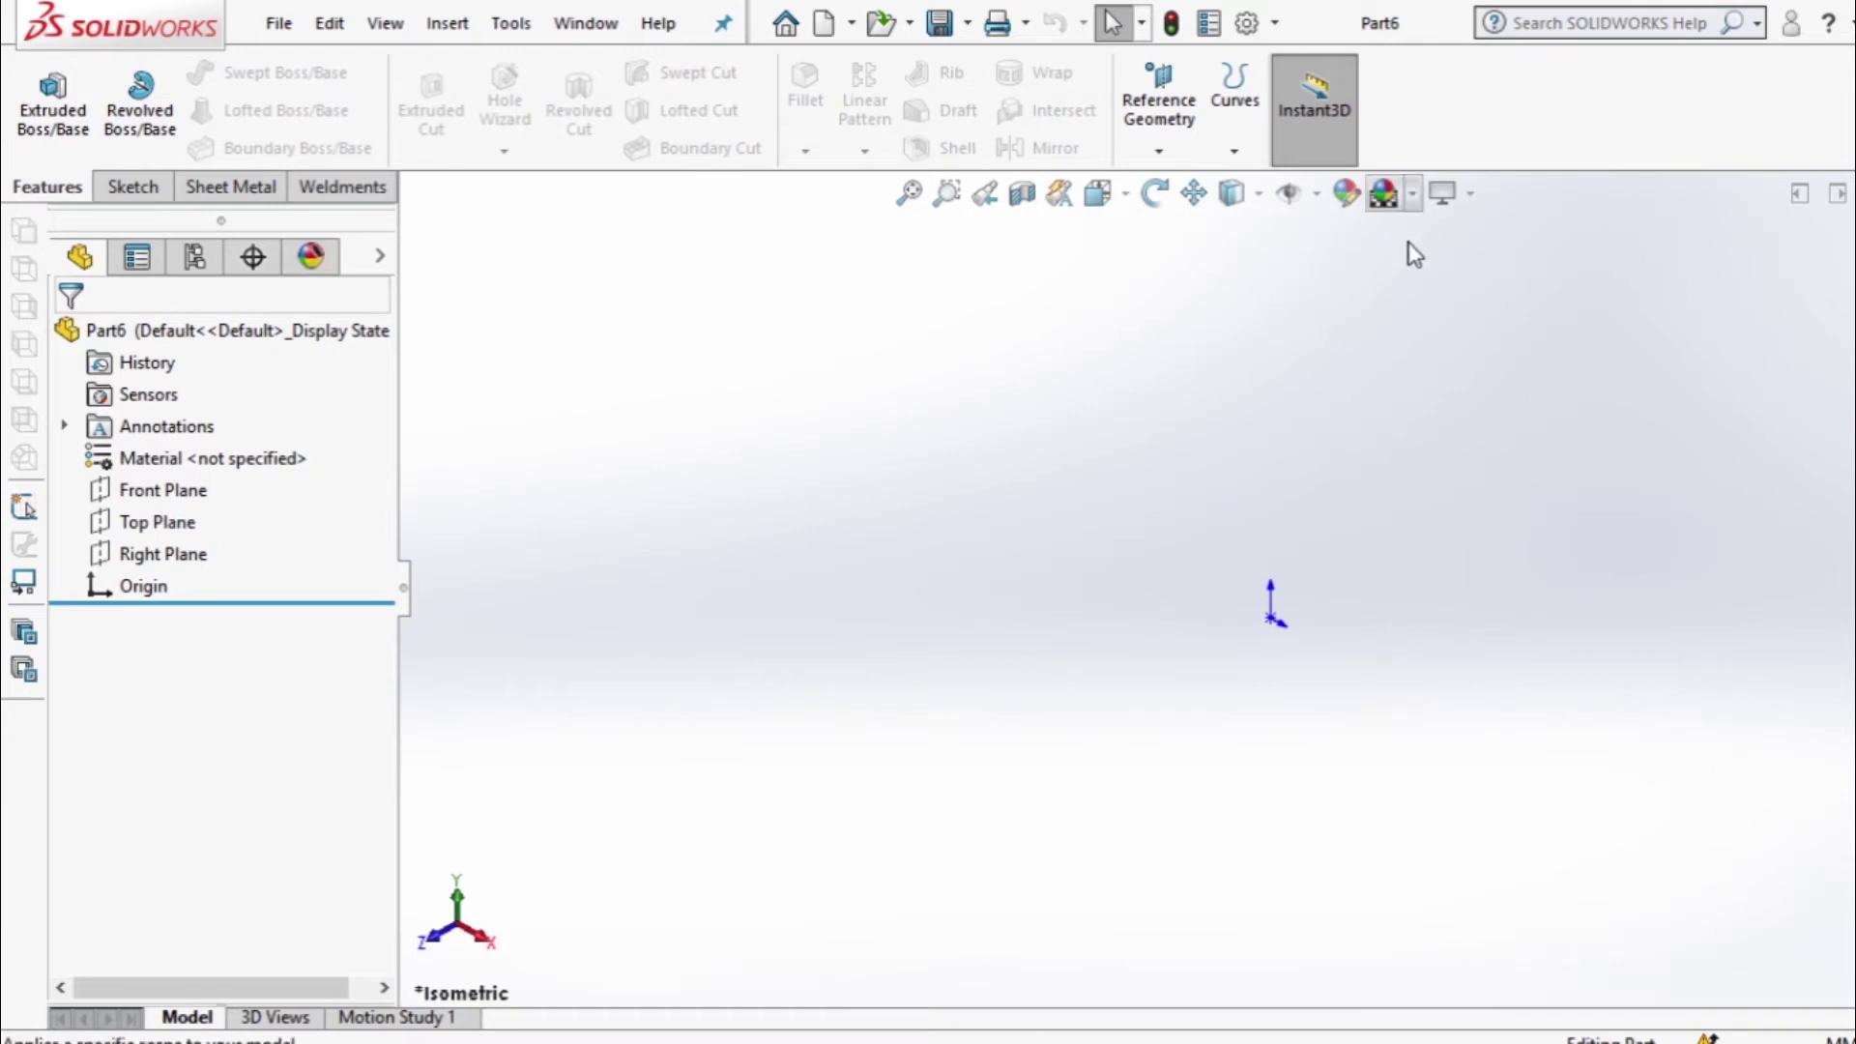
pyautogui.click(1412, 193)
pyautogui.click(1413, 266)
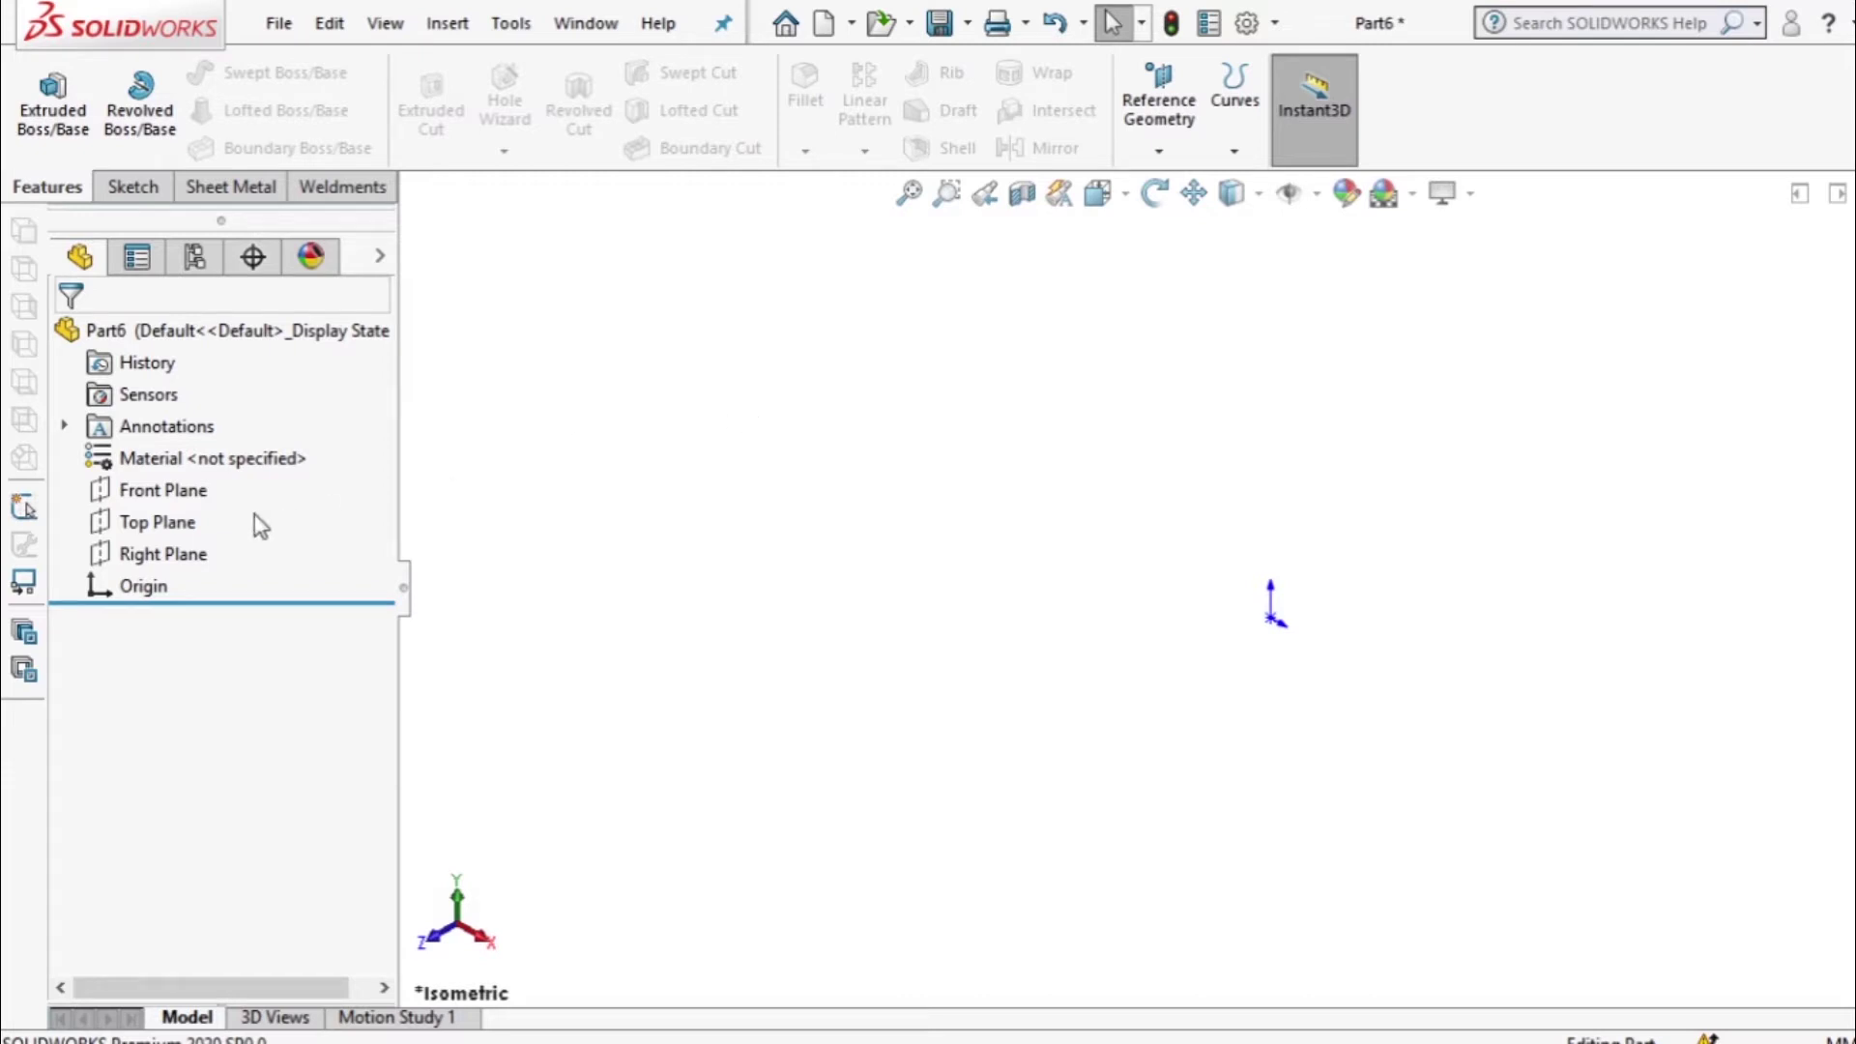
# Start a sketch on the Top Plane and draw a horizontal line right from the origin.
pyautogui.click(186, 523)
pyautogui.click(229, 476)
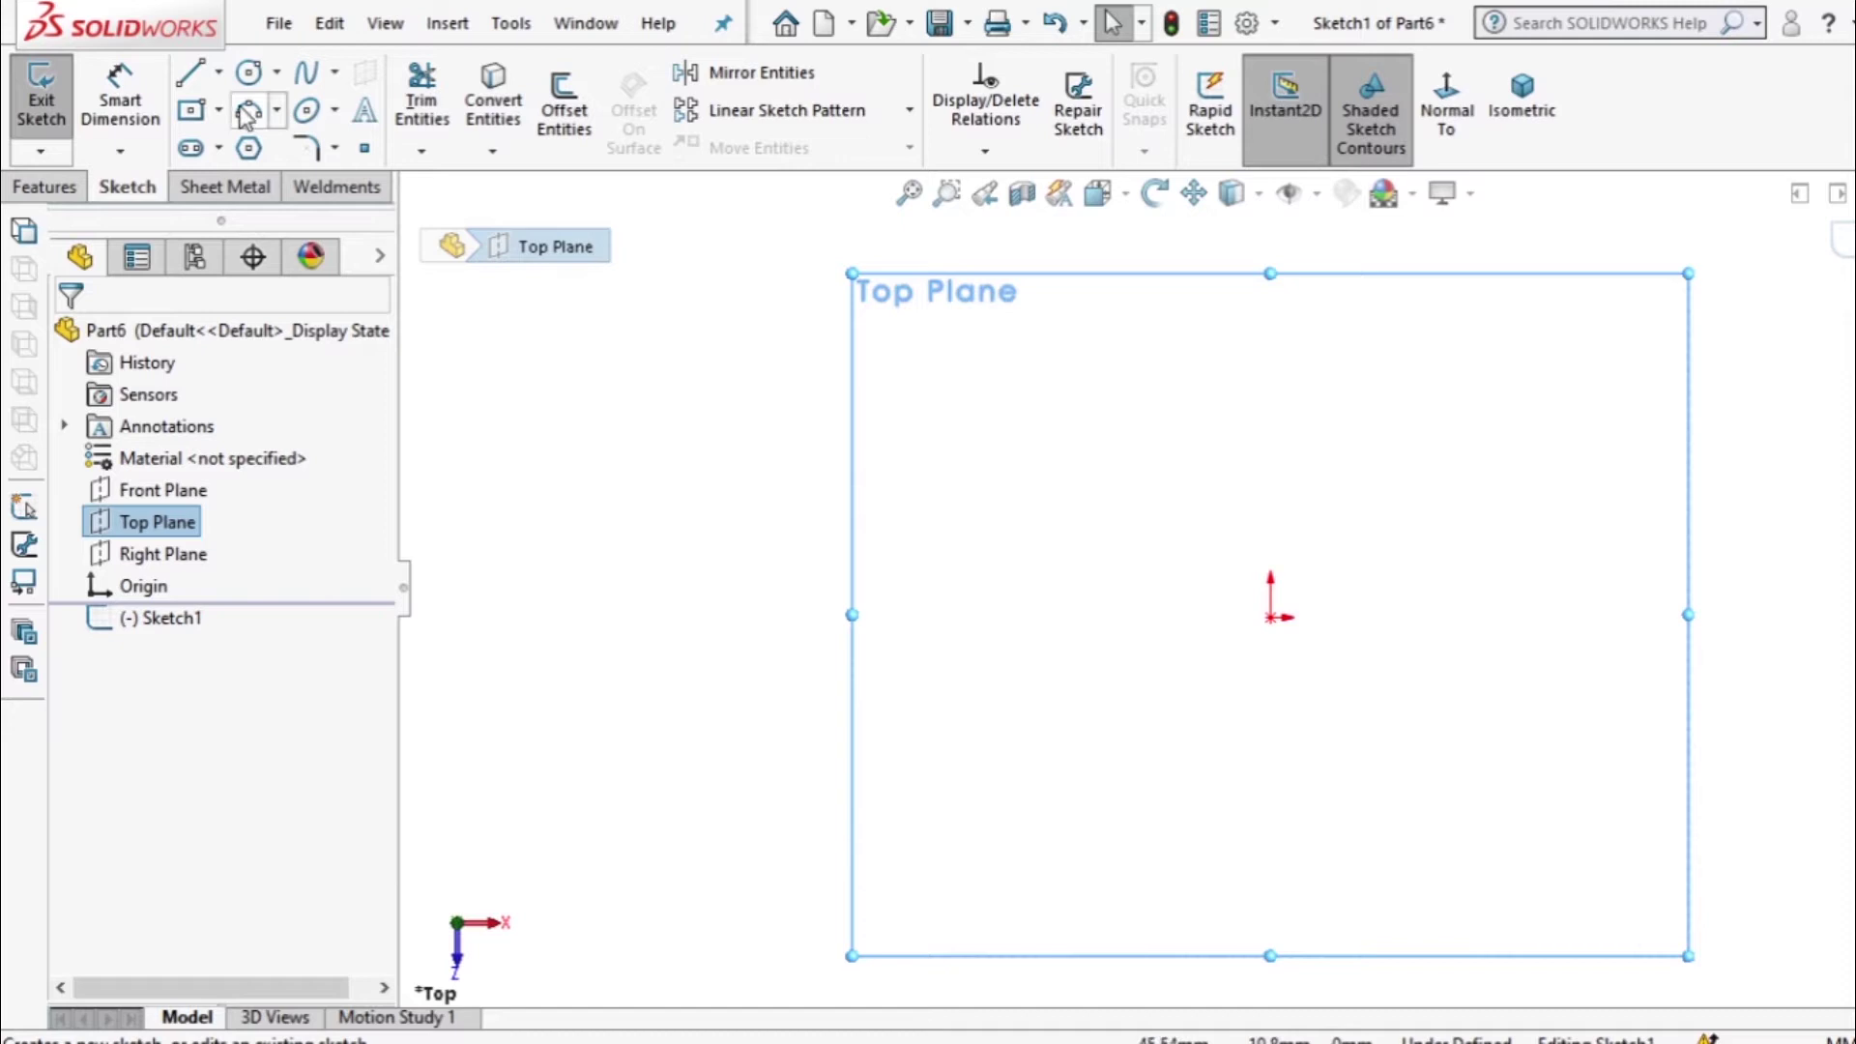
pyautogui.click(193, 76)
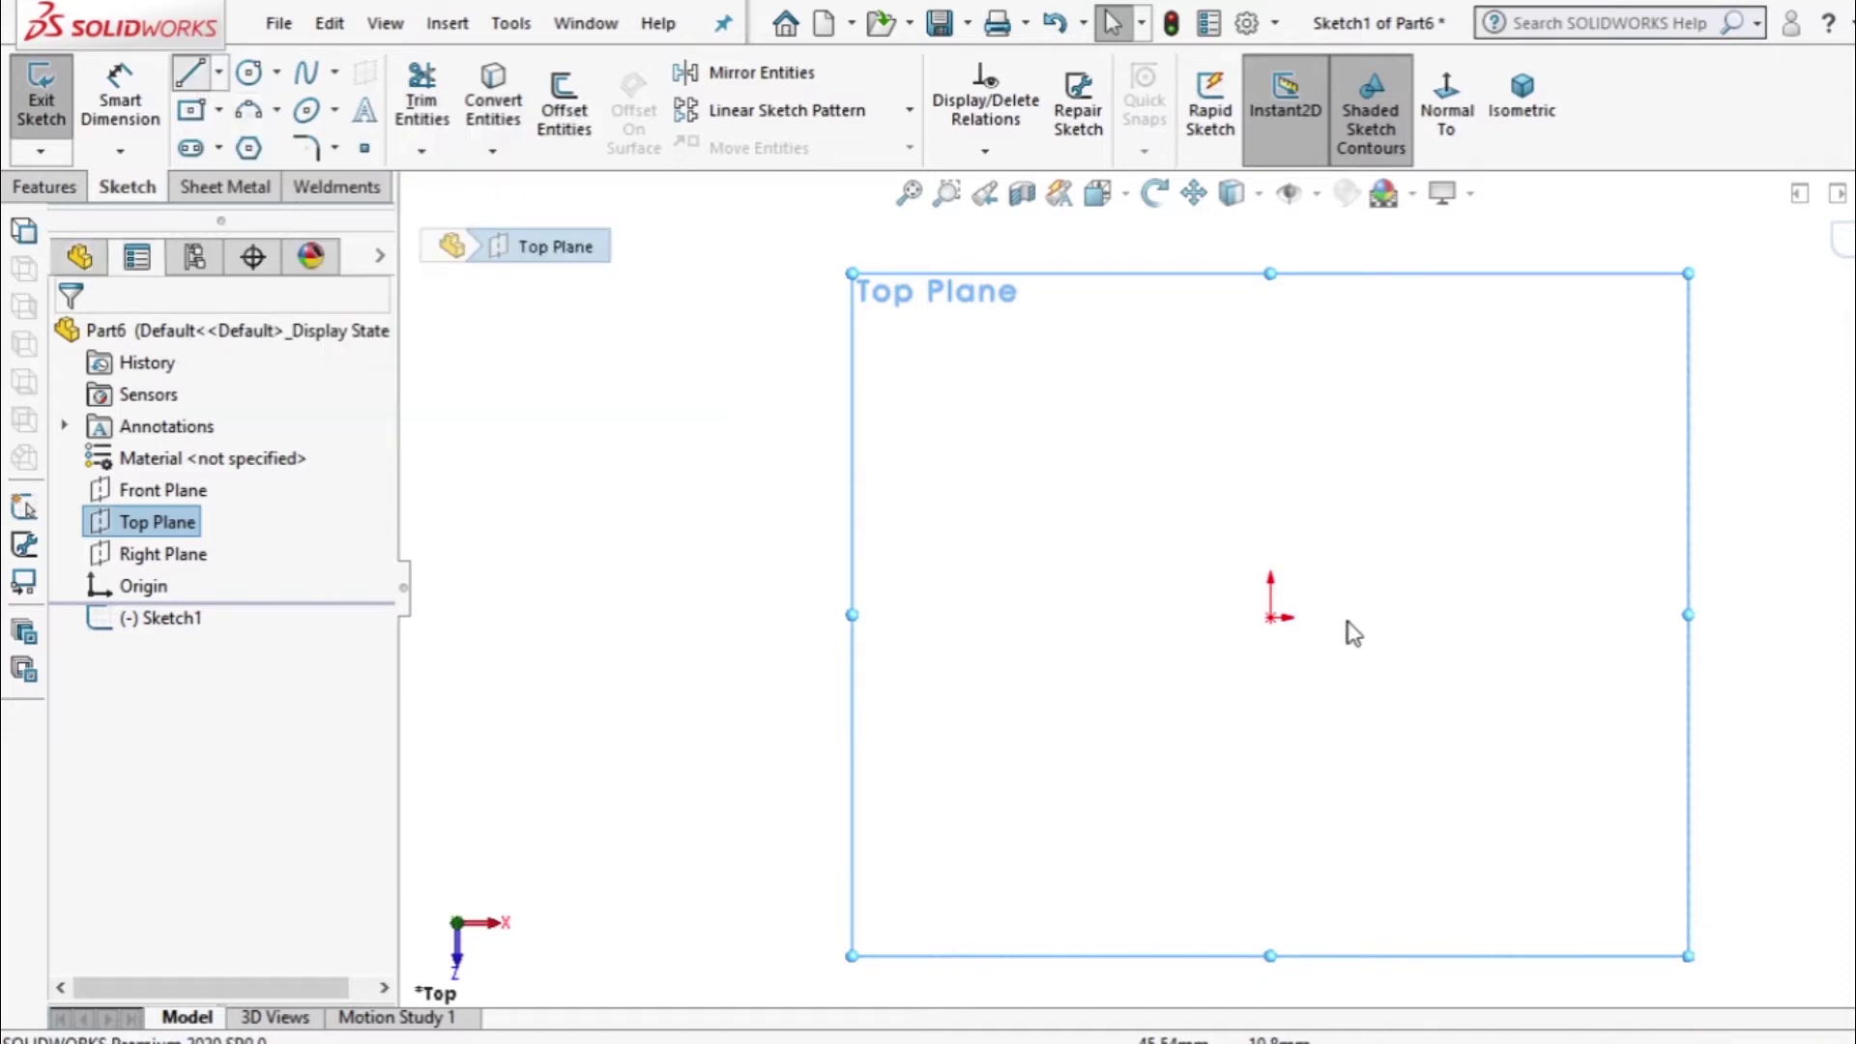
pyautogui.moveTo(1272, 619); pyautogui.dragTo(1703, 623)
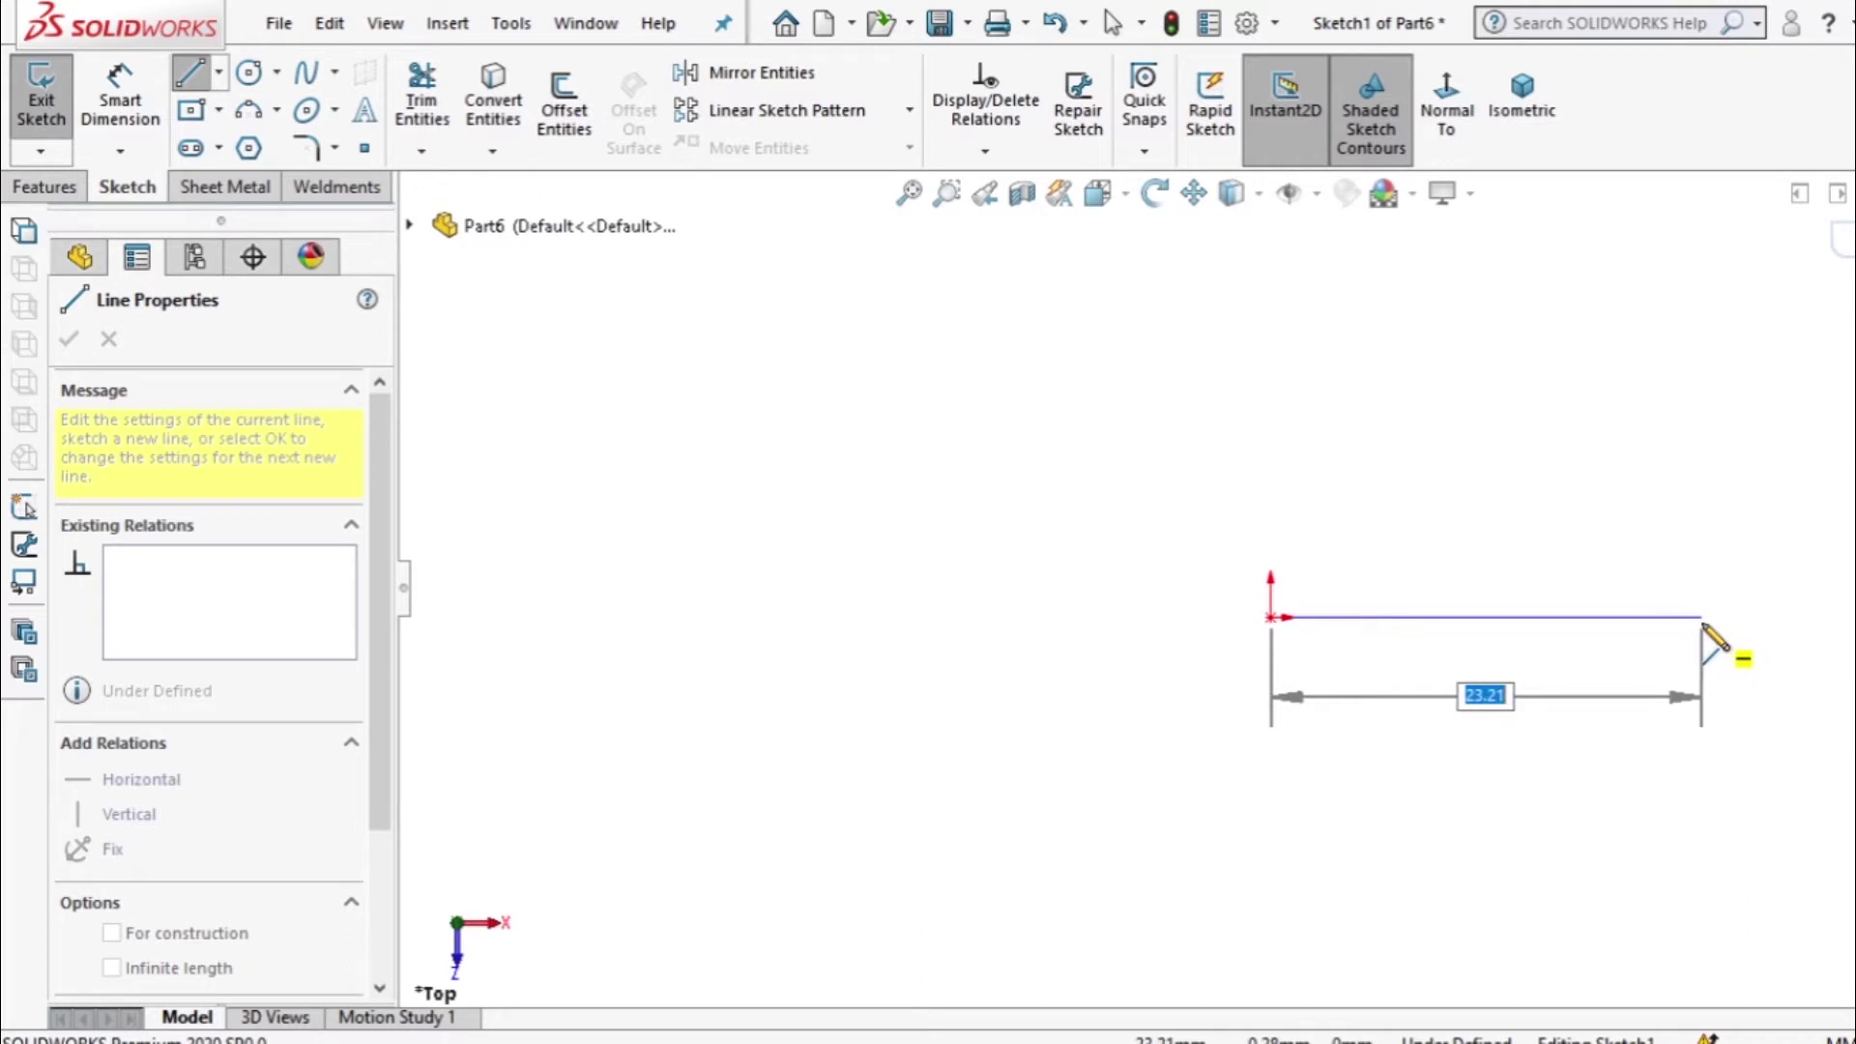
pyautogui.moveTo(1703, 623); pyautogui.dragTo(1704, 625)
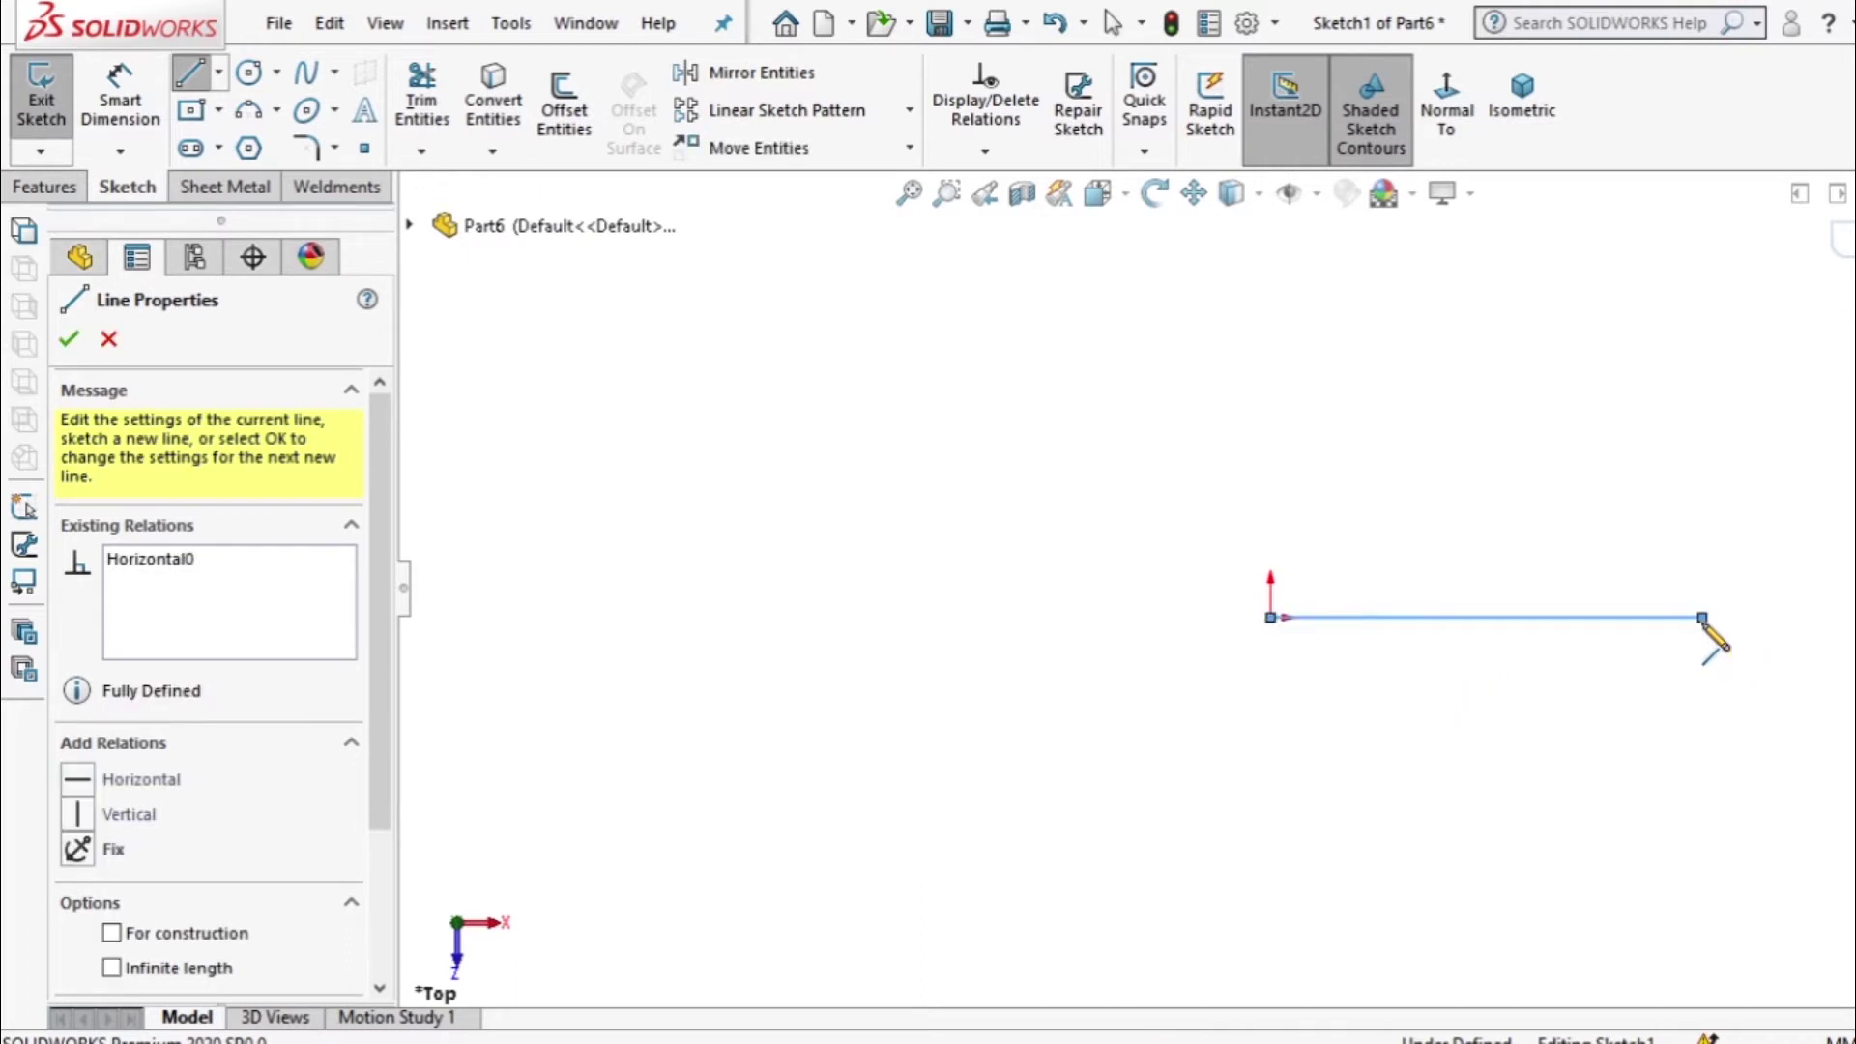
pyautogui.press('Escape')
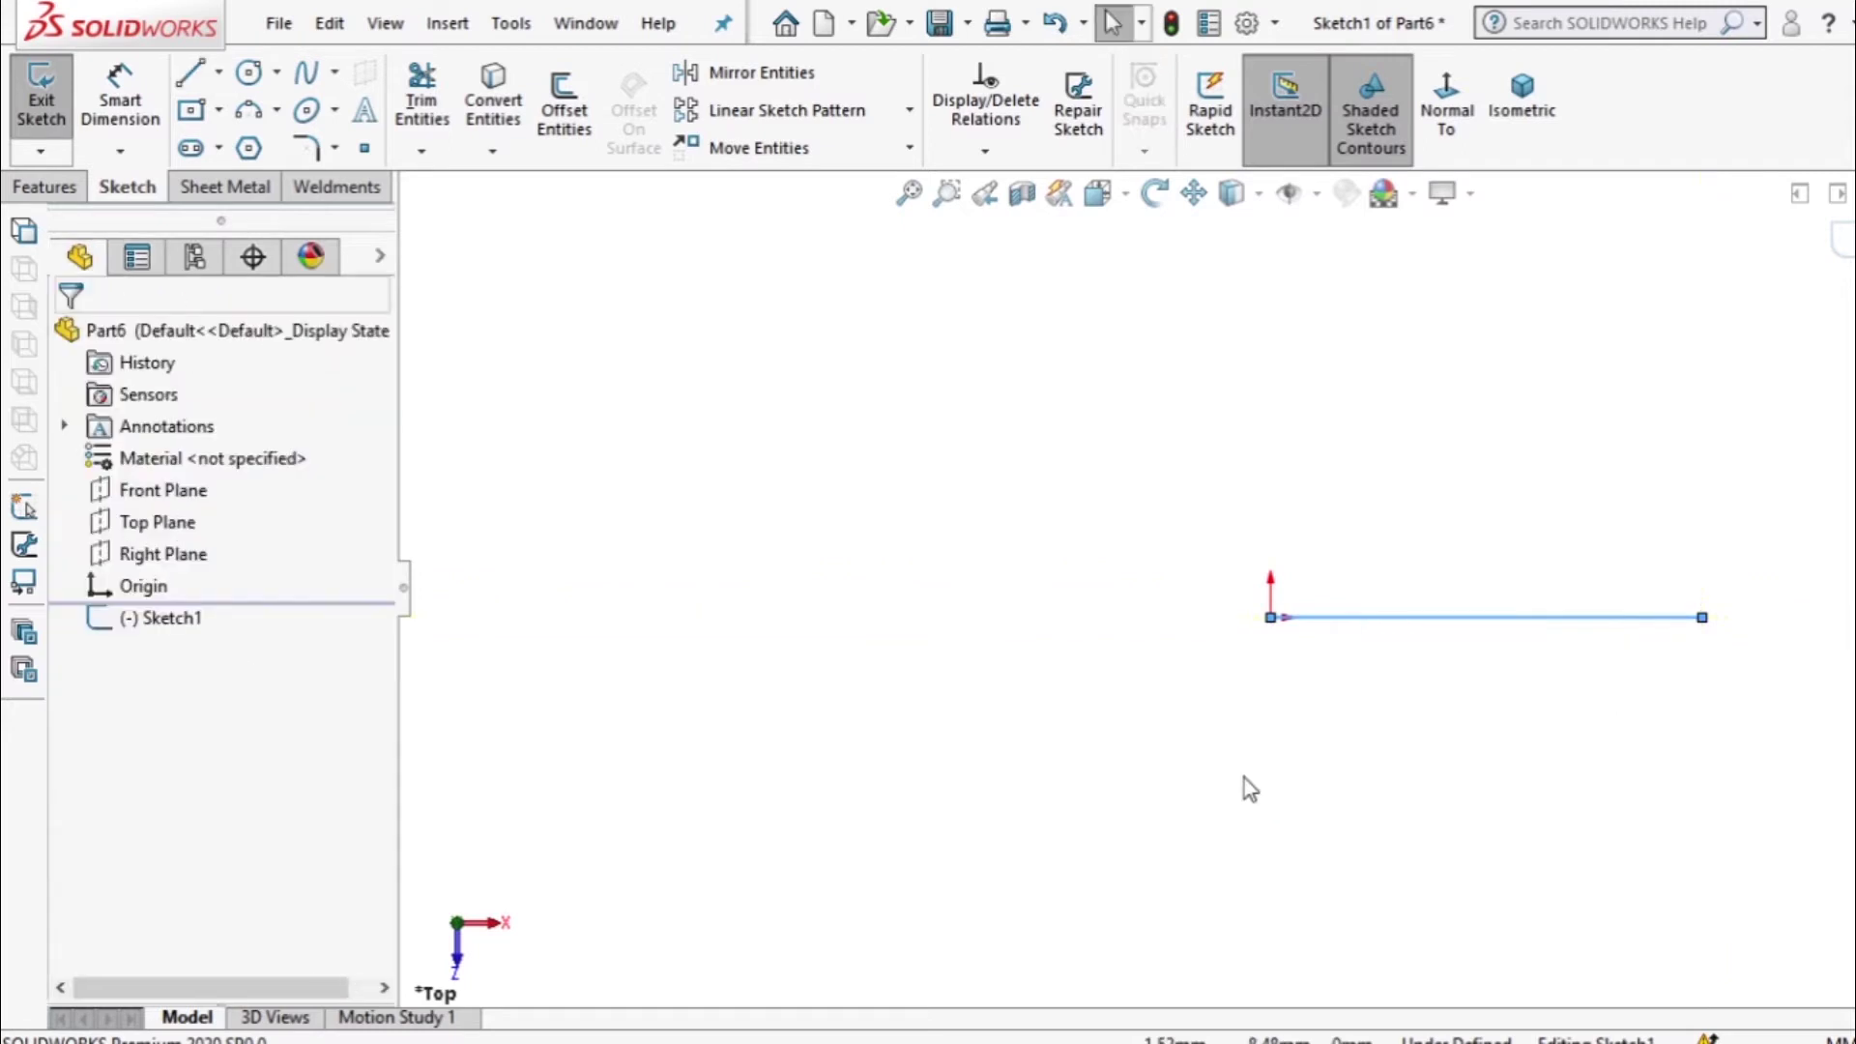
# Convert the horizontal line into construction geometry.
pyautogui.click(1366, 618)
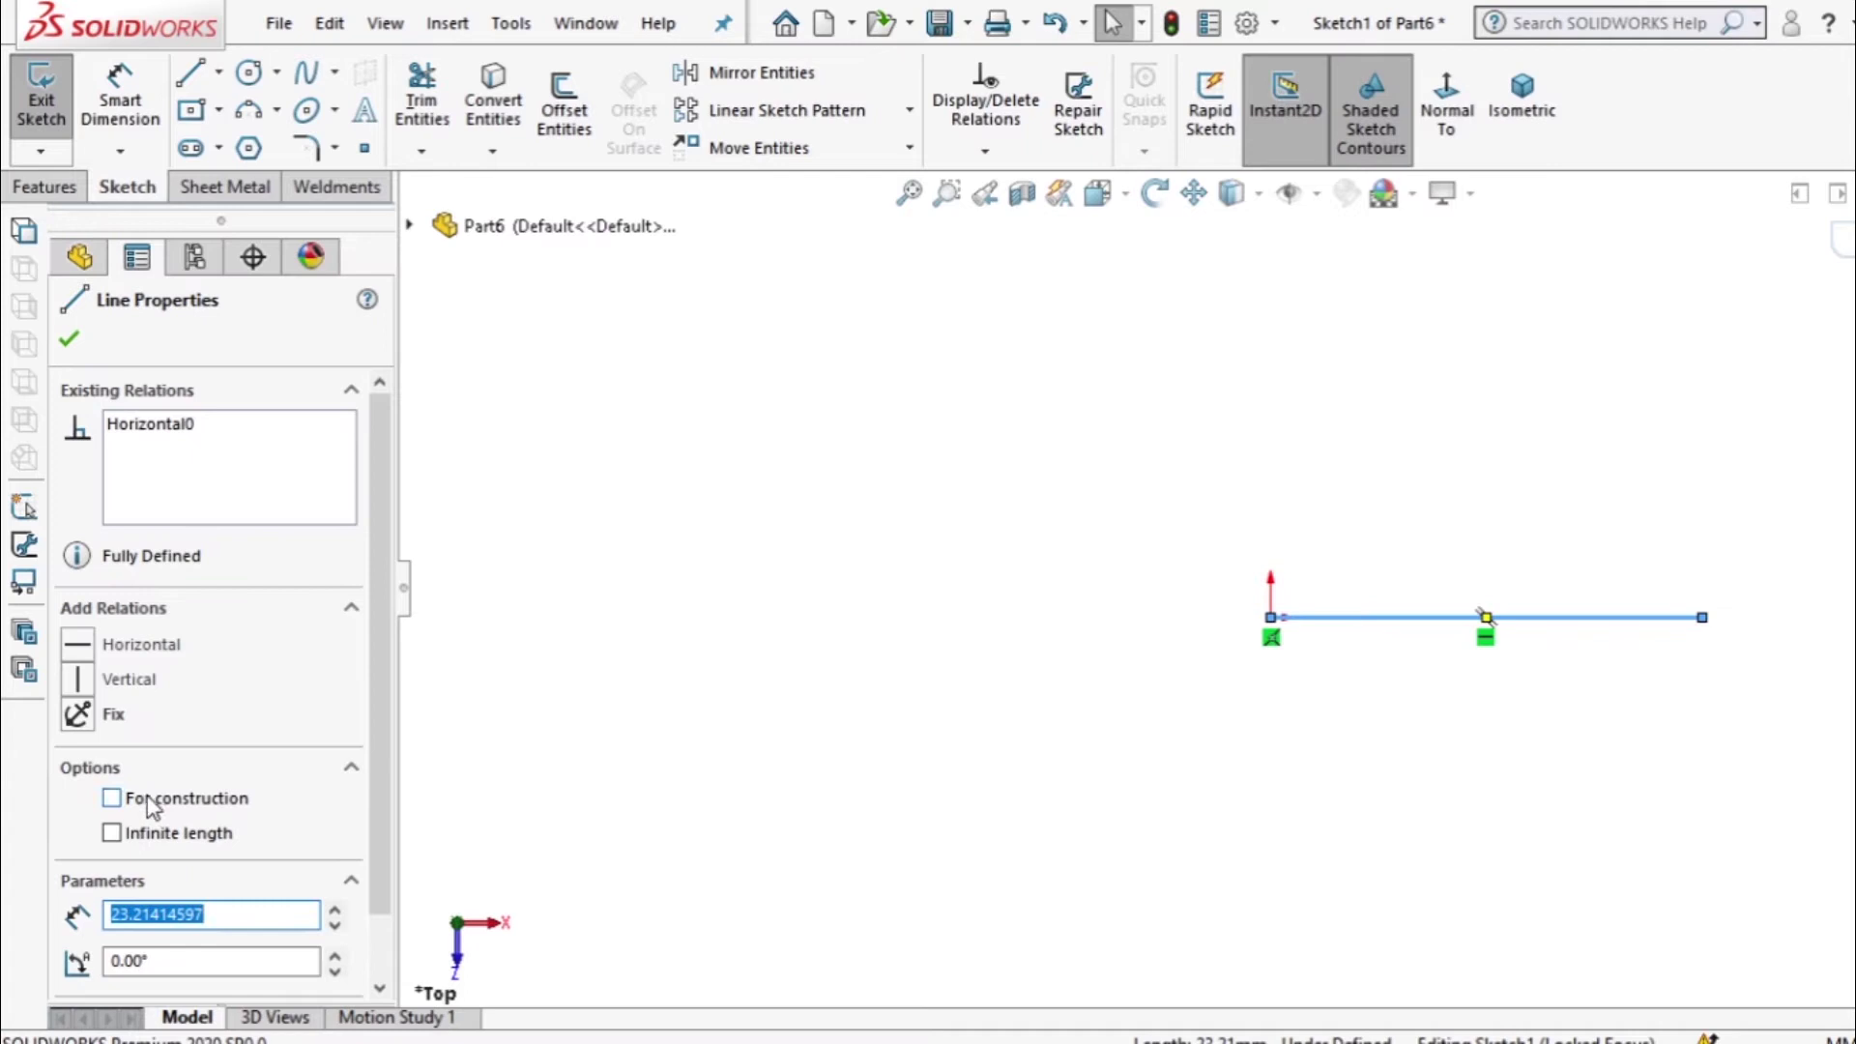
pyautogui.click(140, 802)
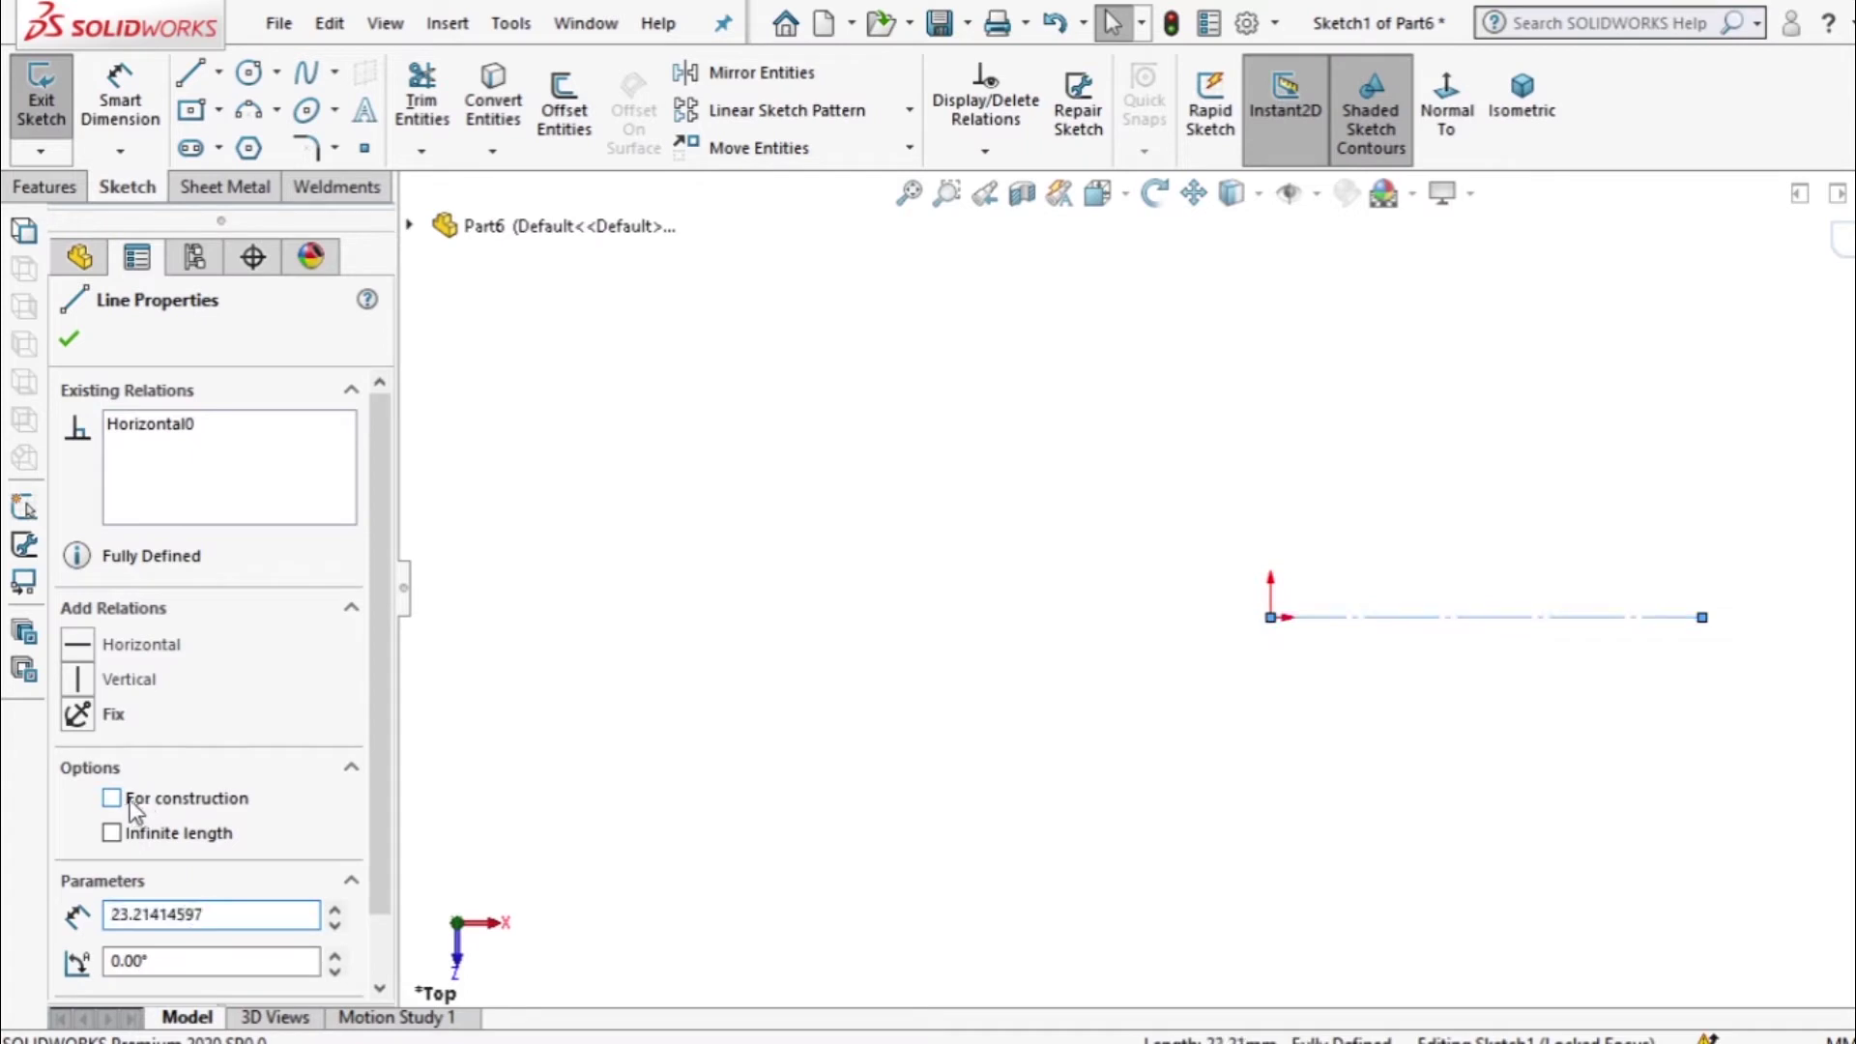
pyautogui.click(70, 341)
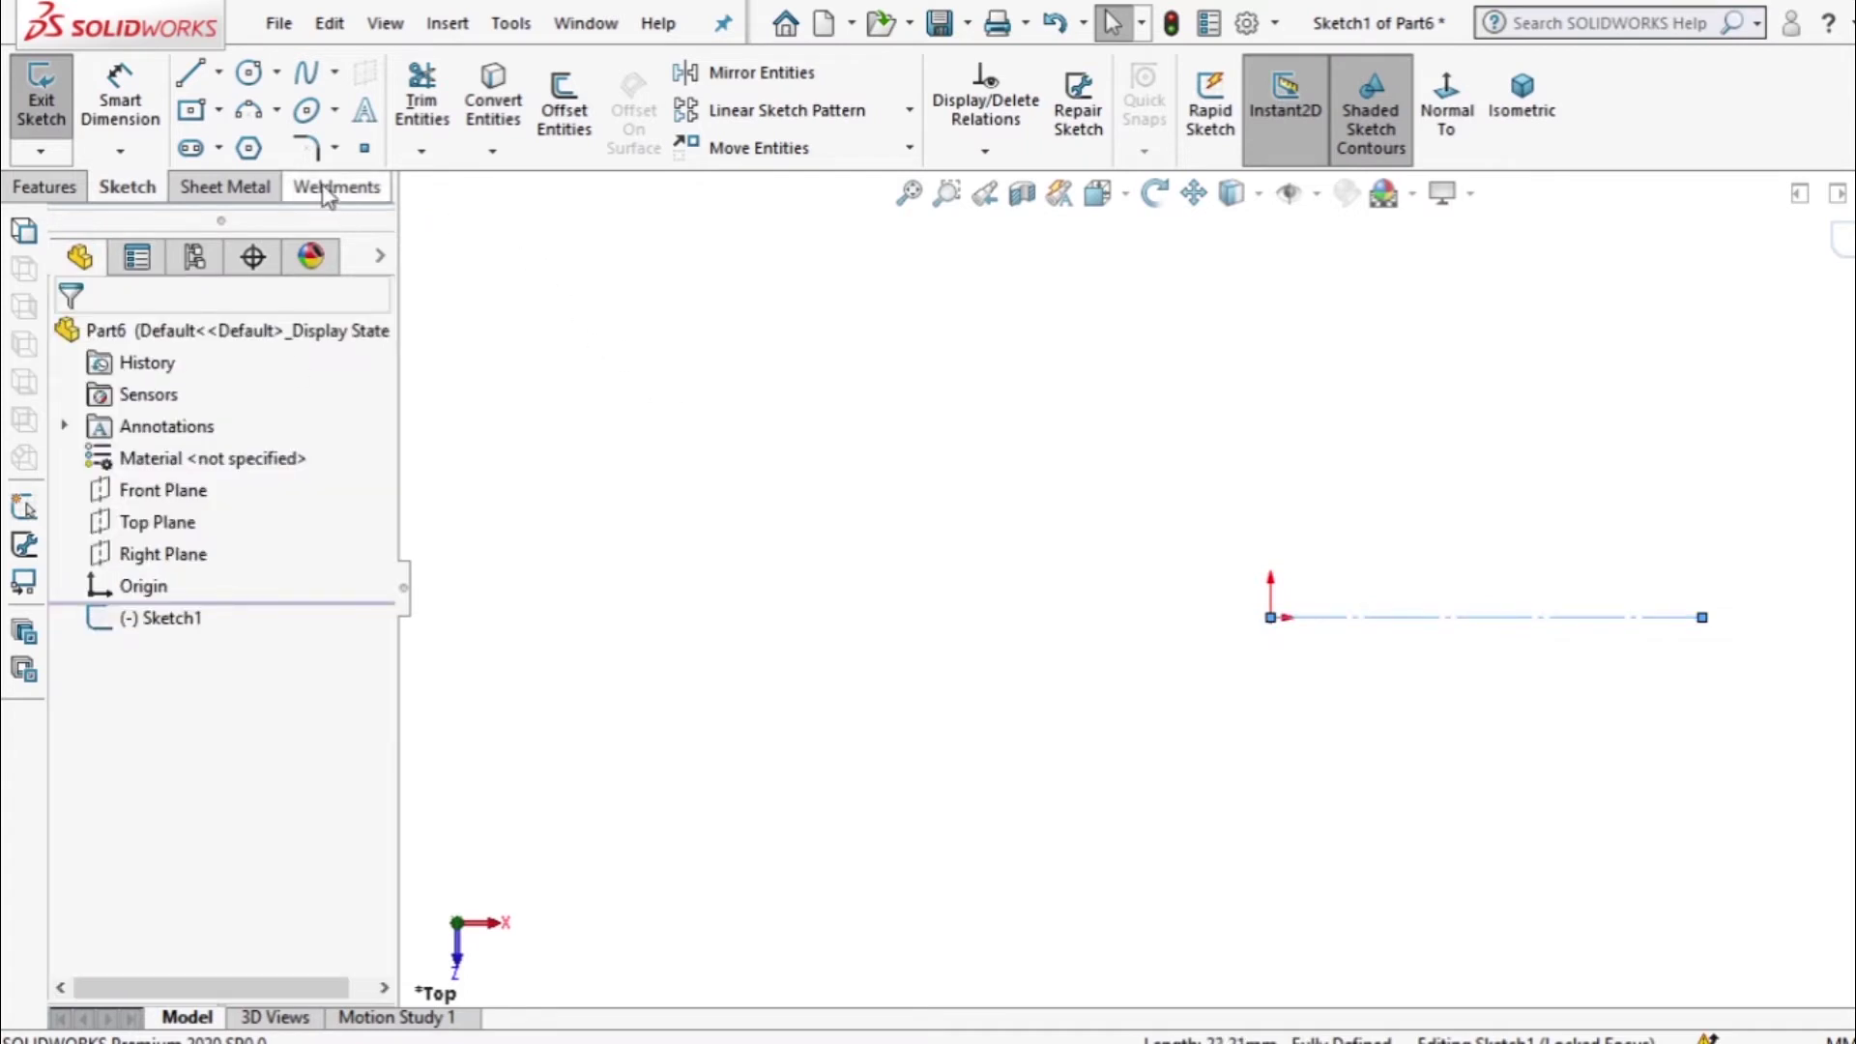
# Draw a vertical construction line down from the origin and add a 16 mm offset line beside it.
pyautogui.click(190, 73)
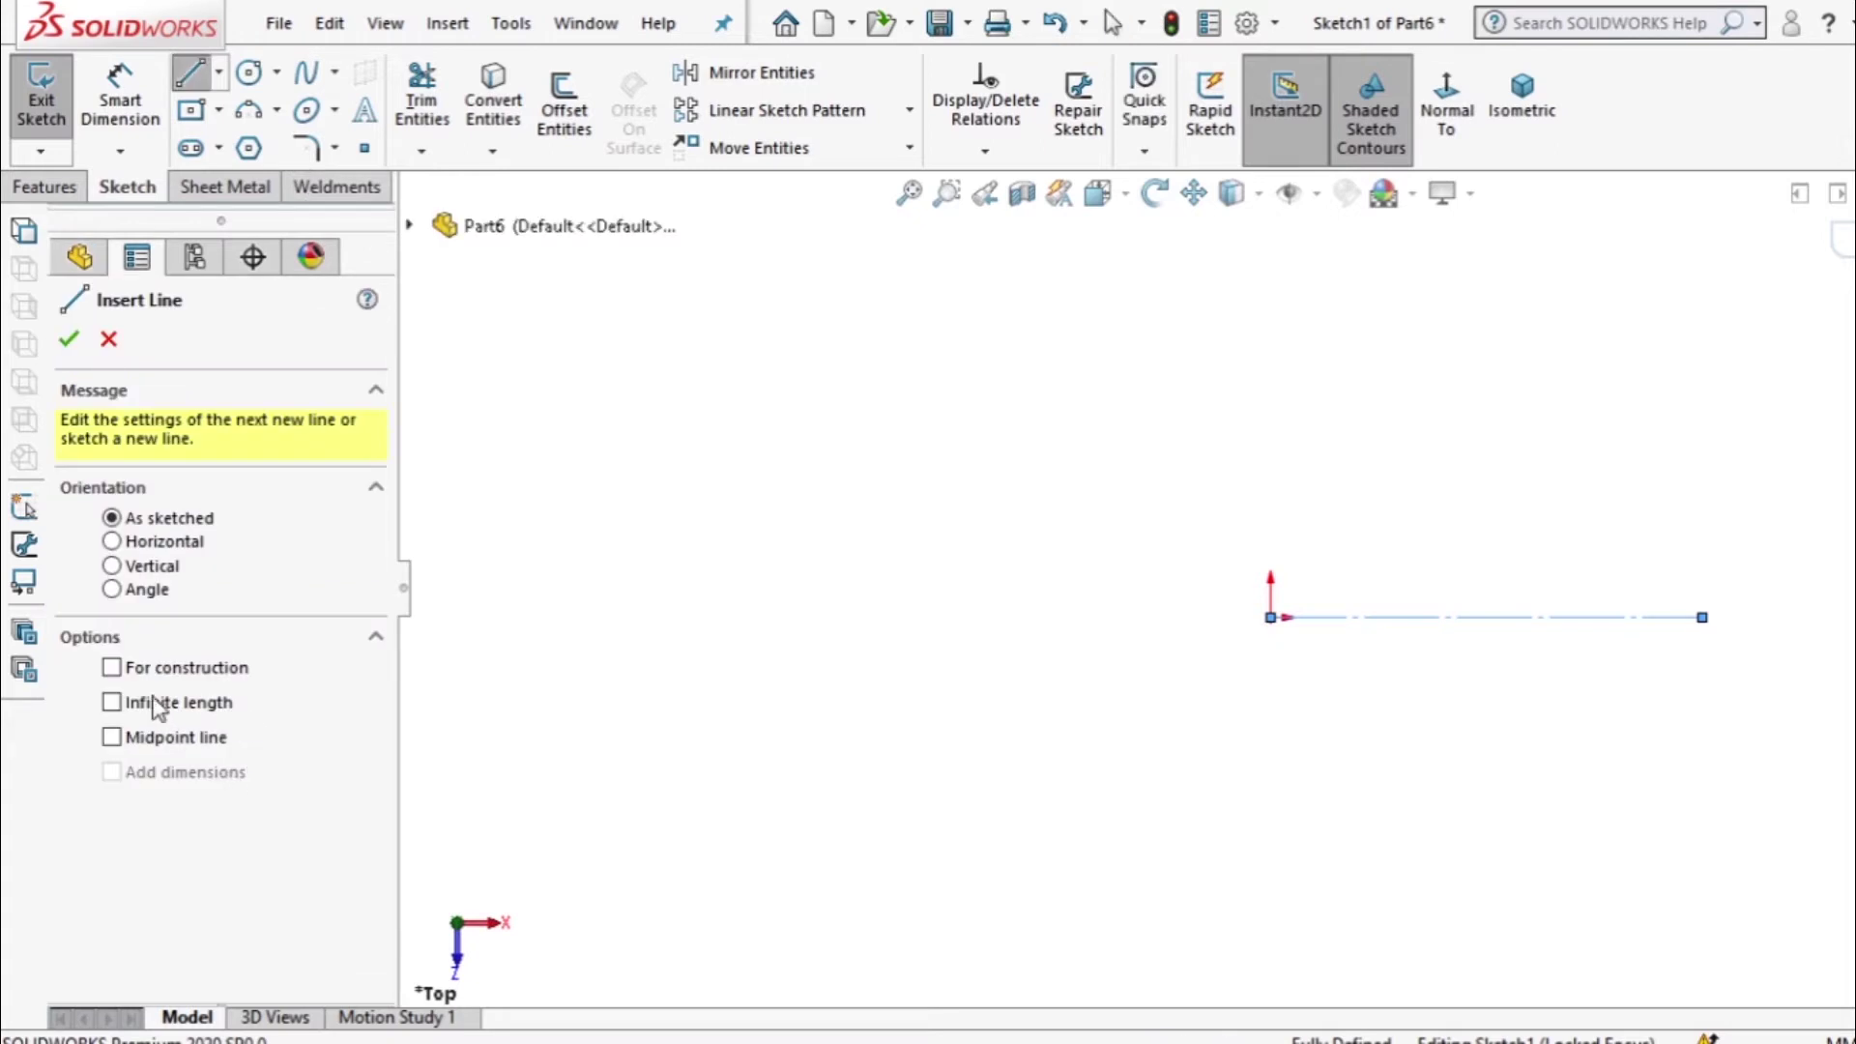
pyautogui.click(112, 668)
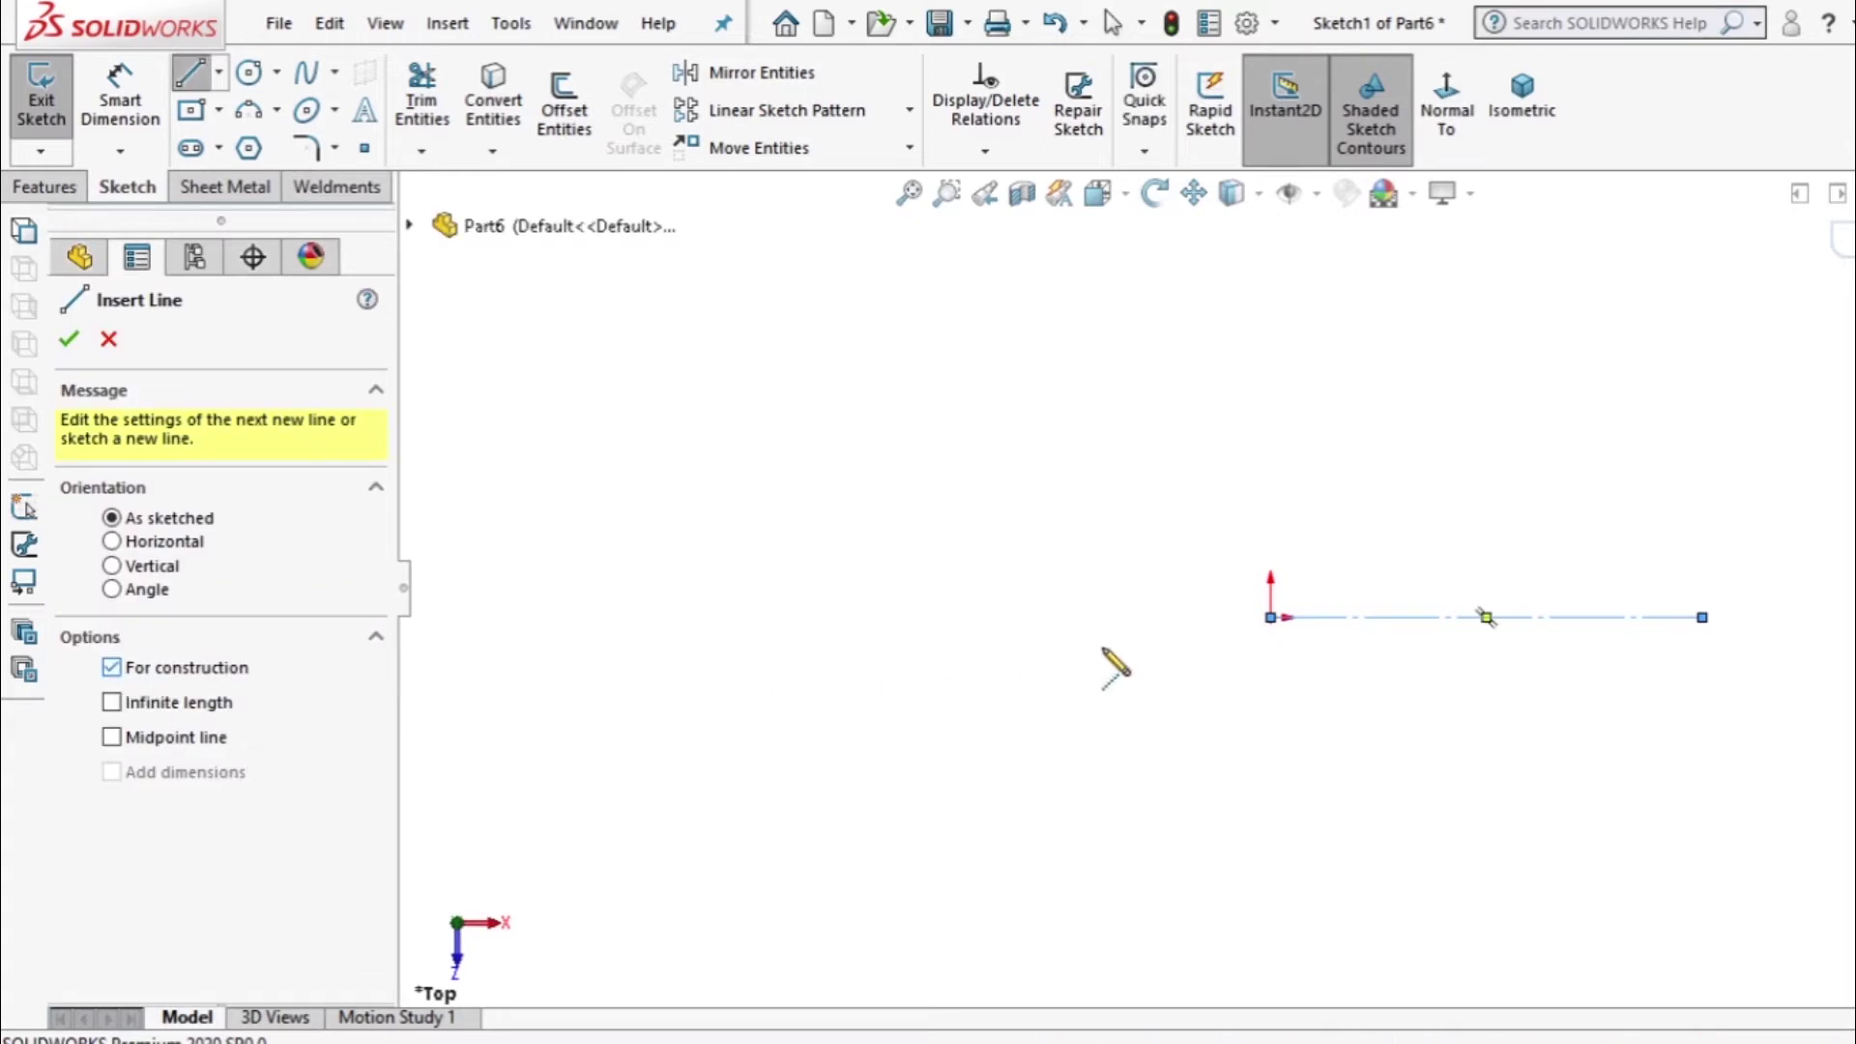
pyautogui.click(1271, 617)
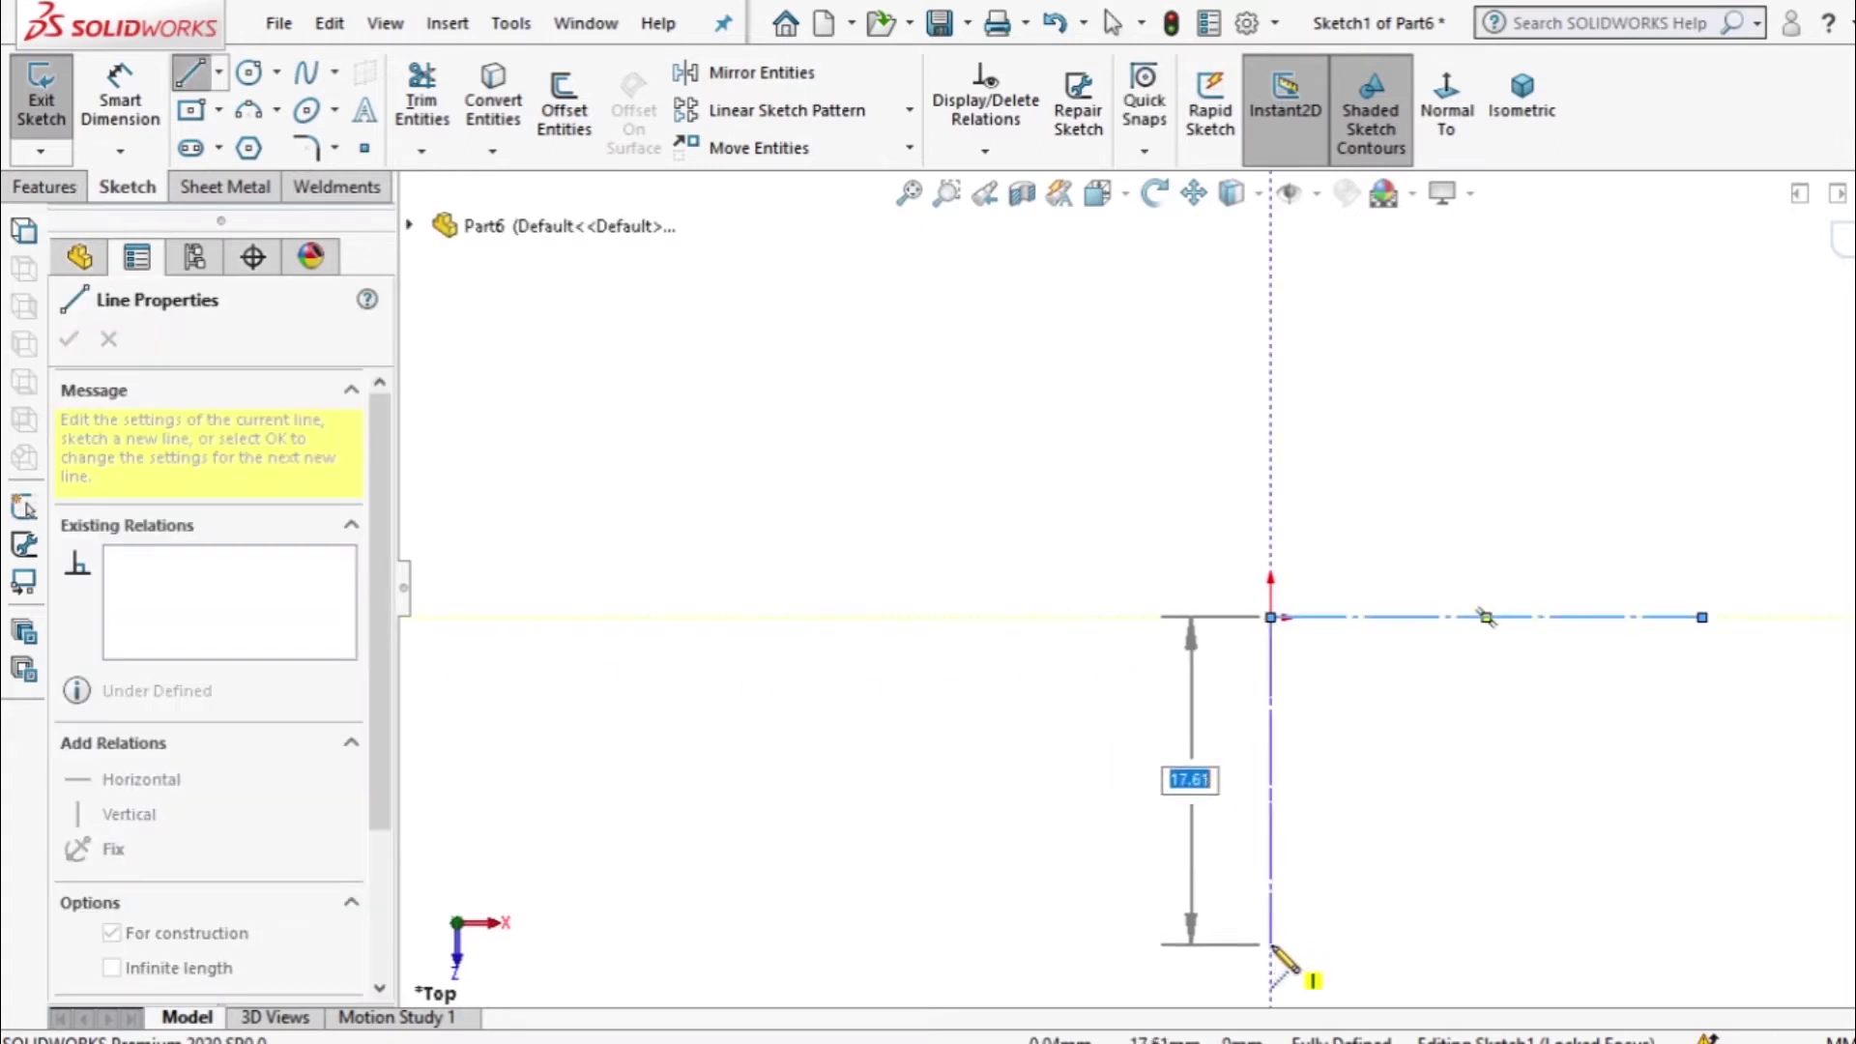
pyautogui.click(1272, 945)
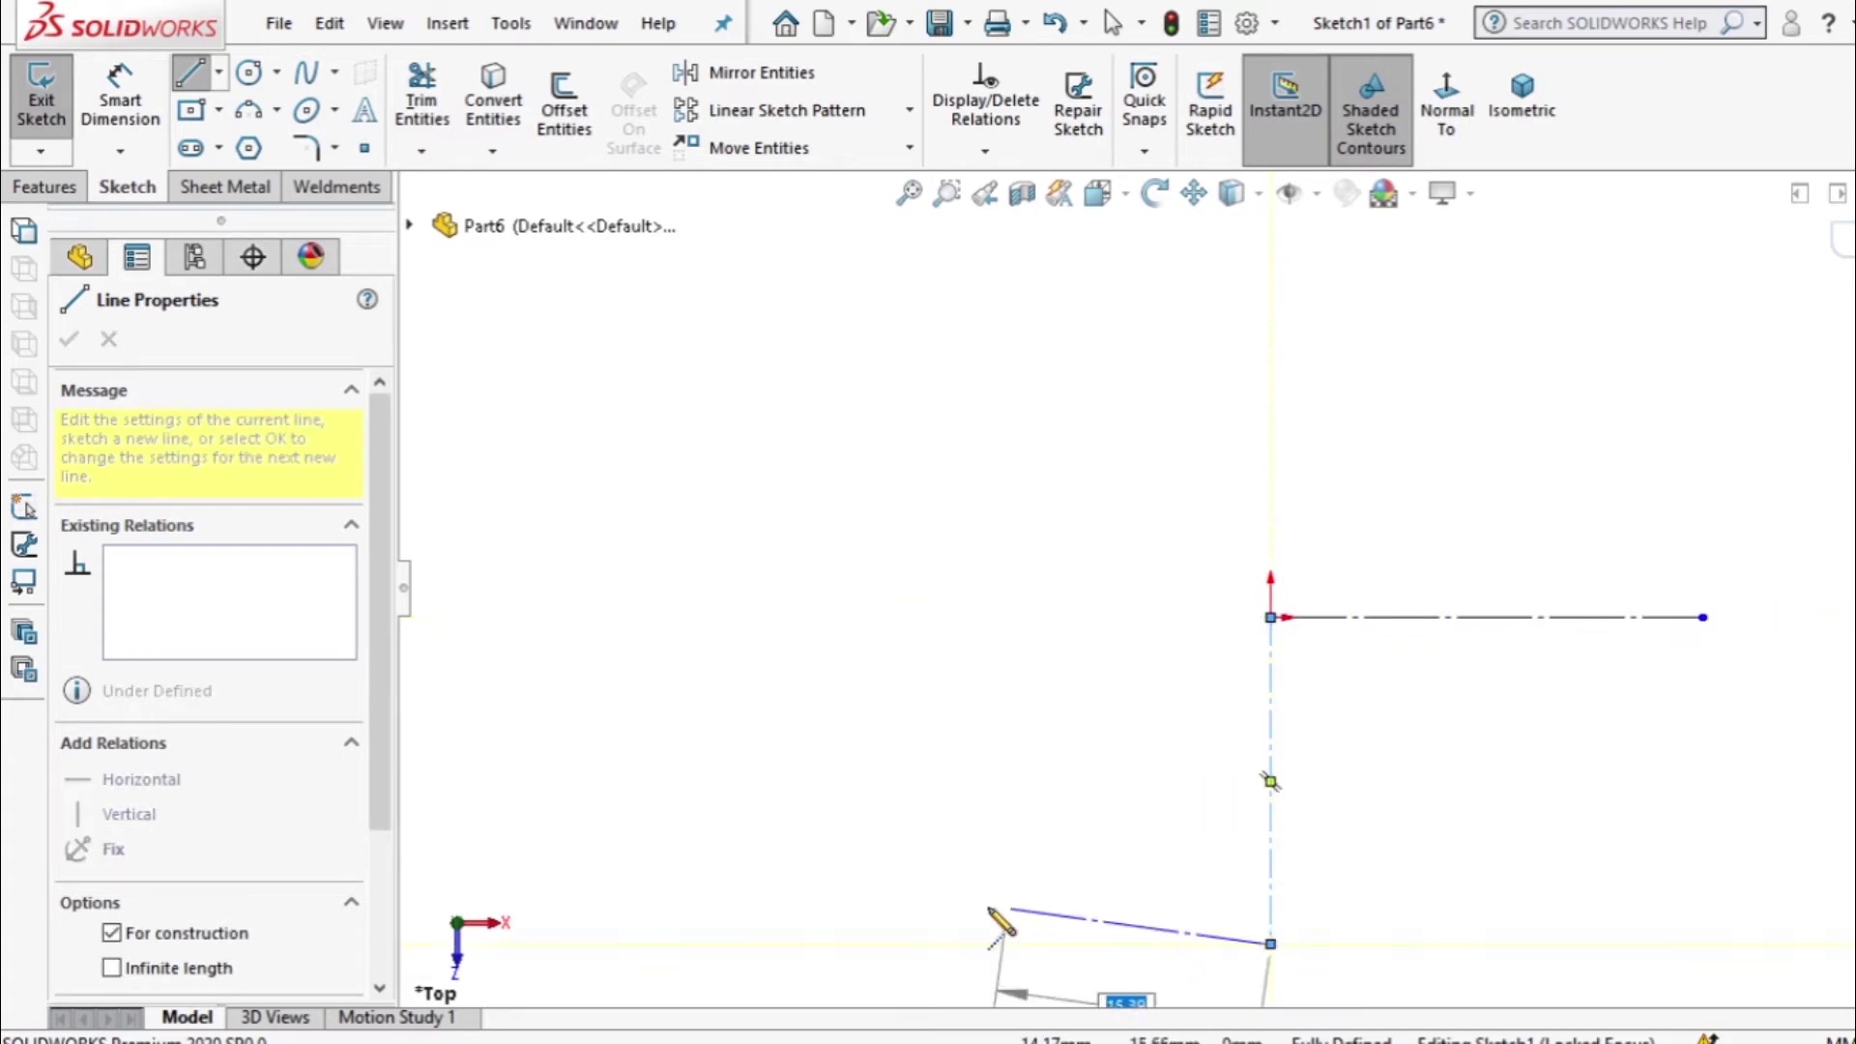
pyautogui.press('Escape')
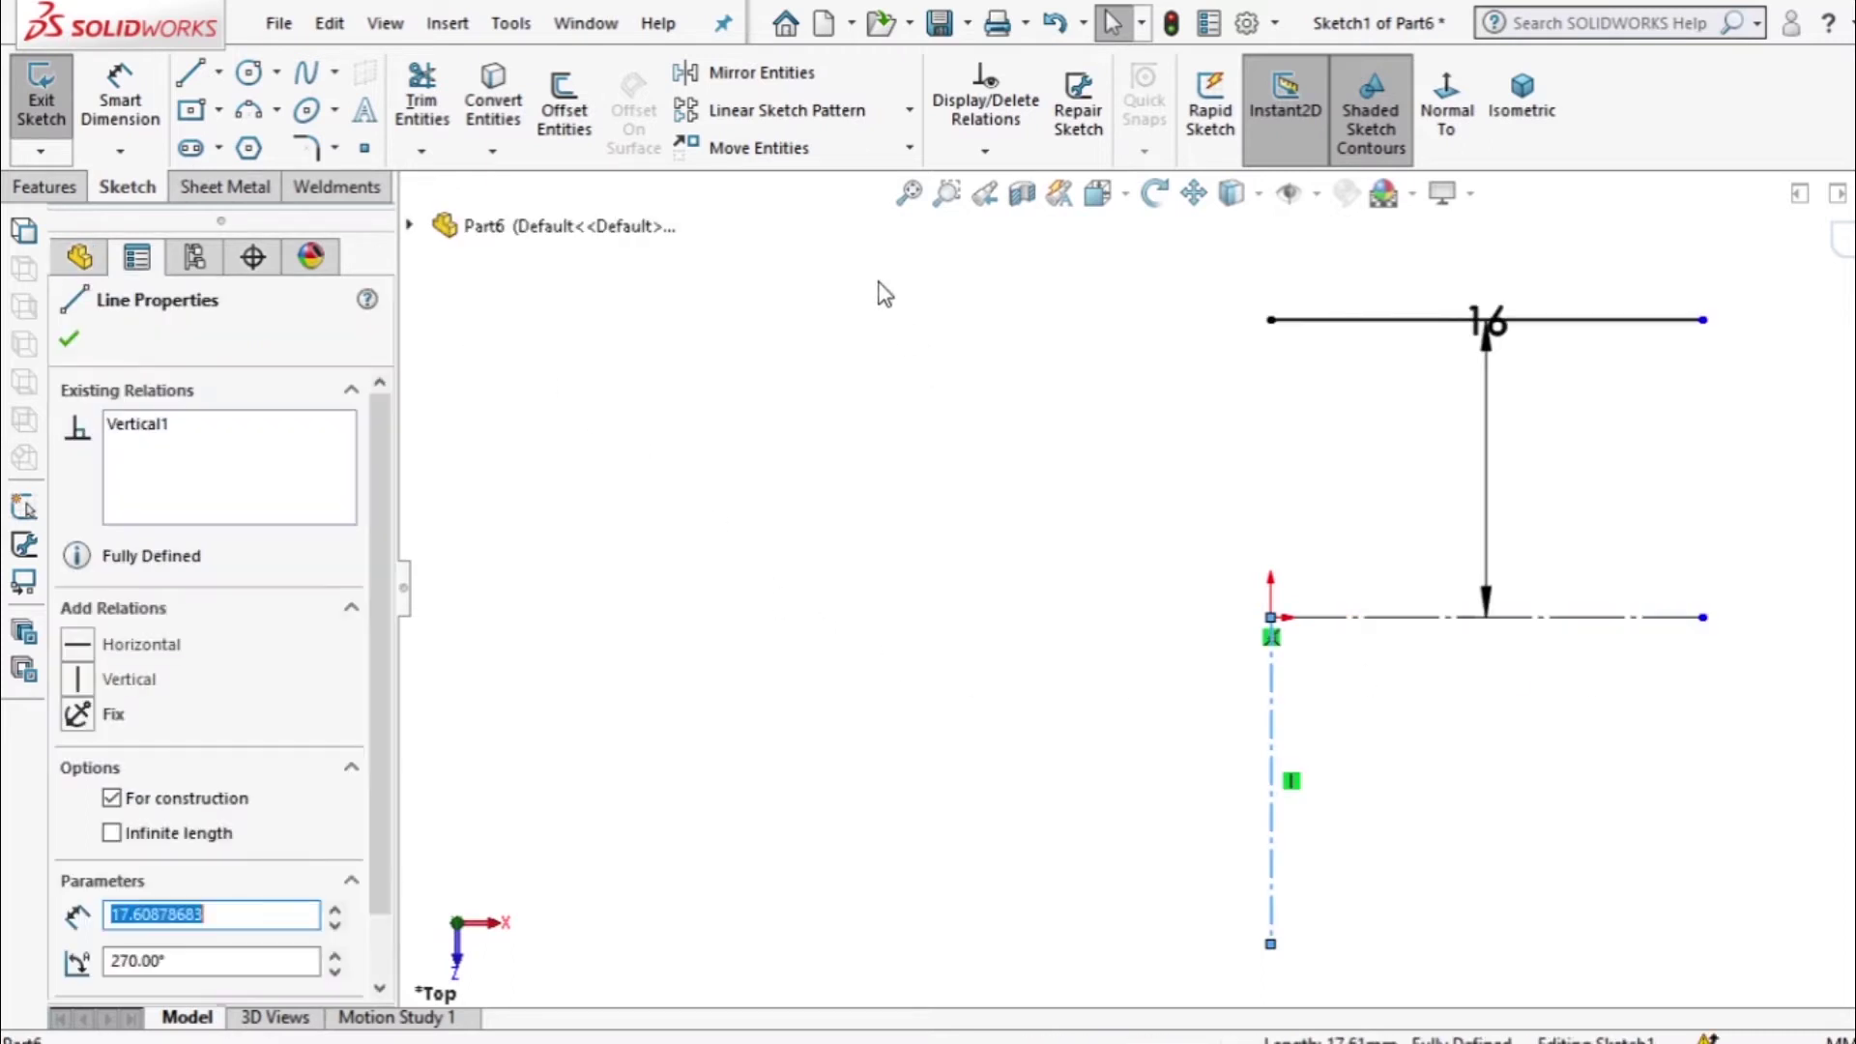
pyautogui.click(564, 108)
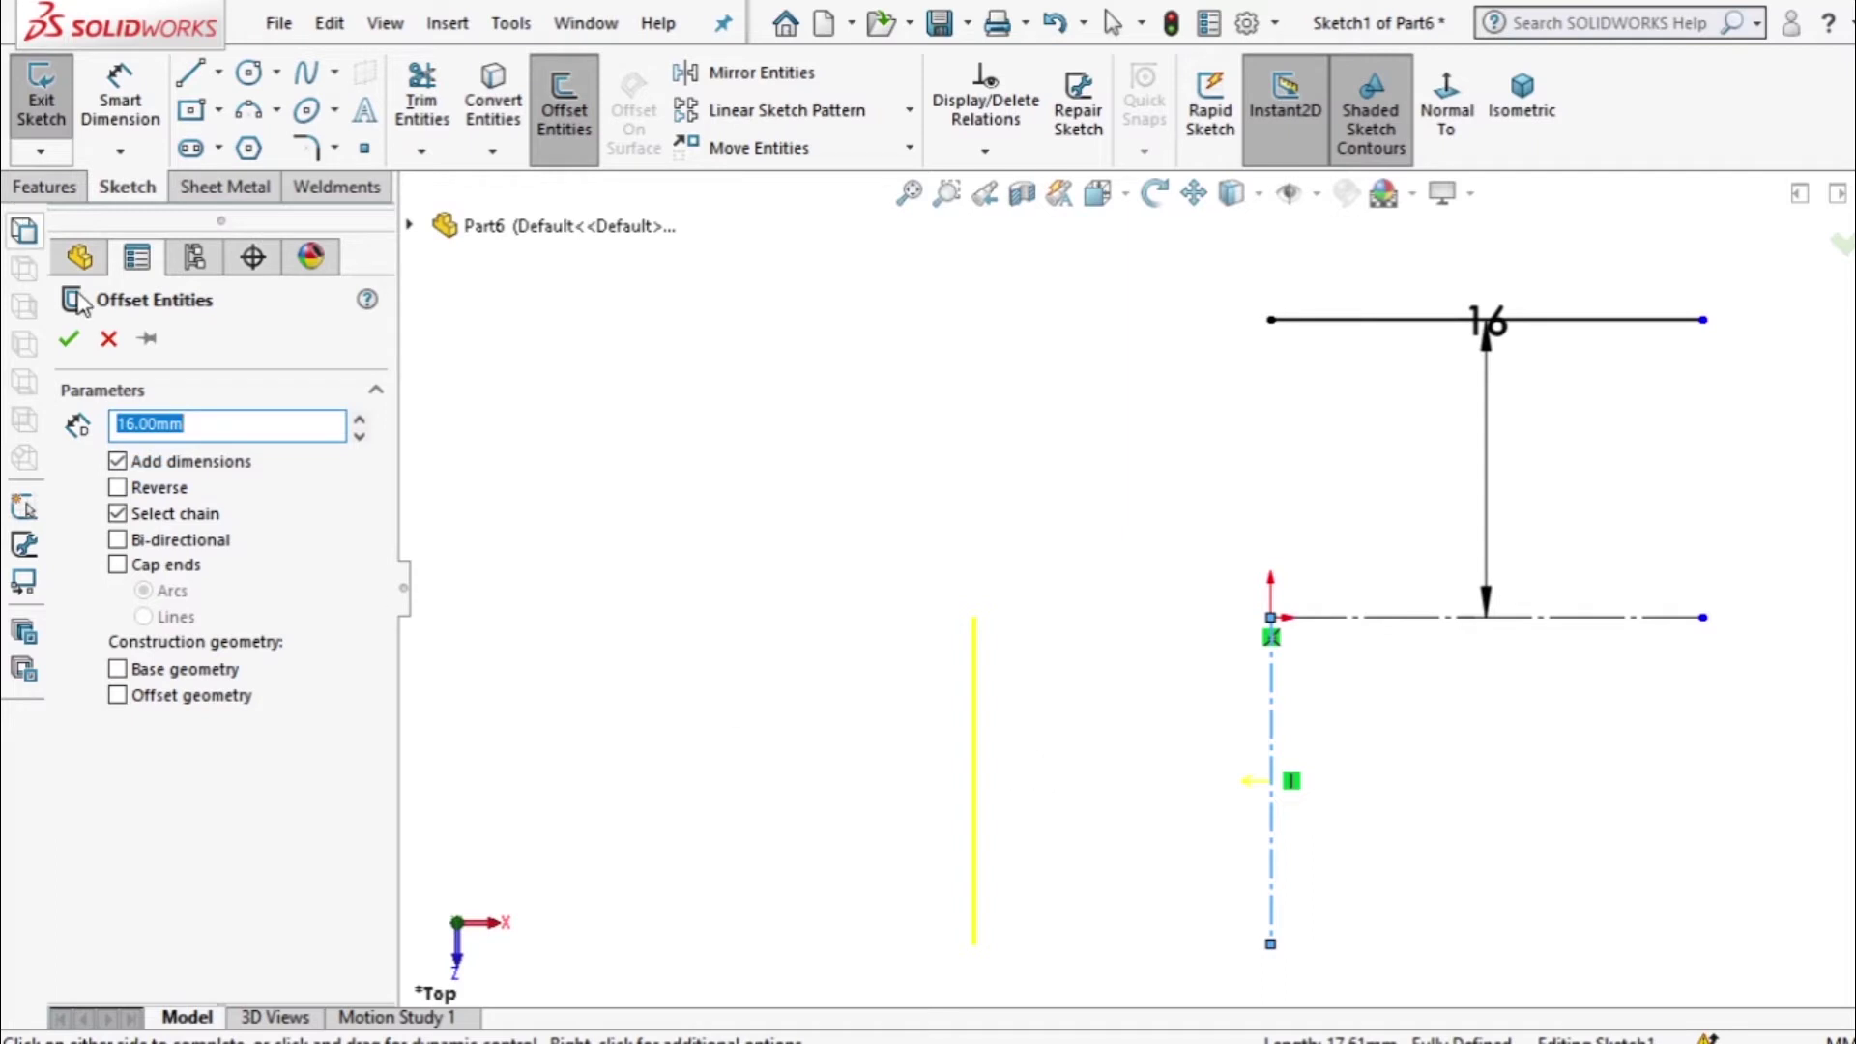
pyautogui.click(70, 341)
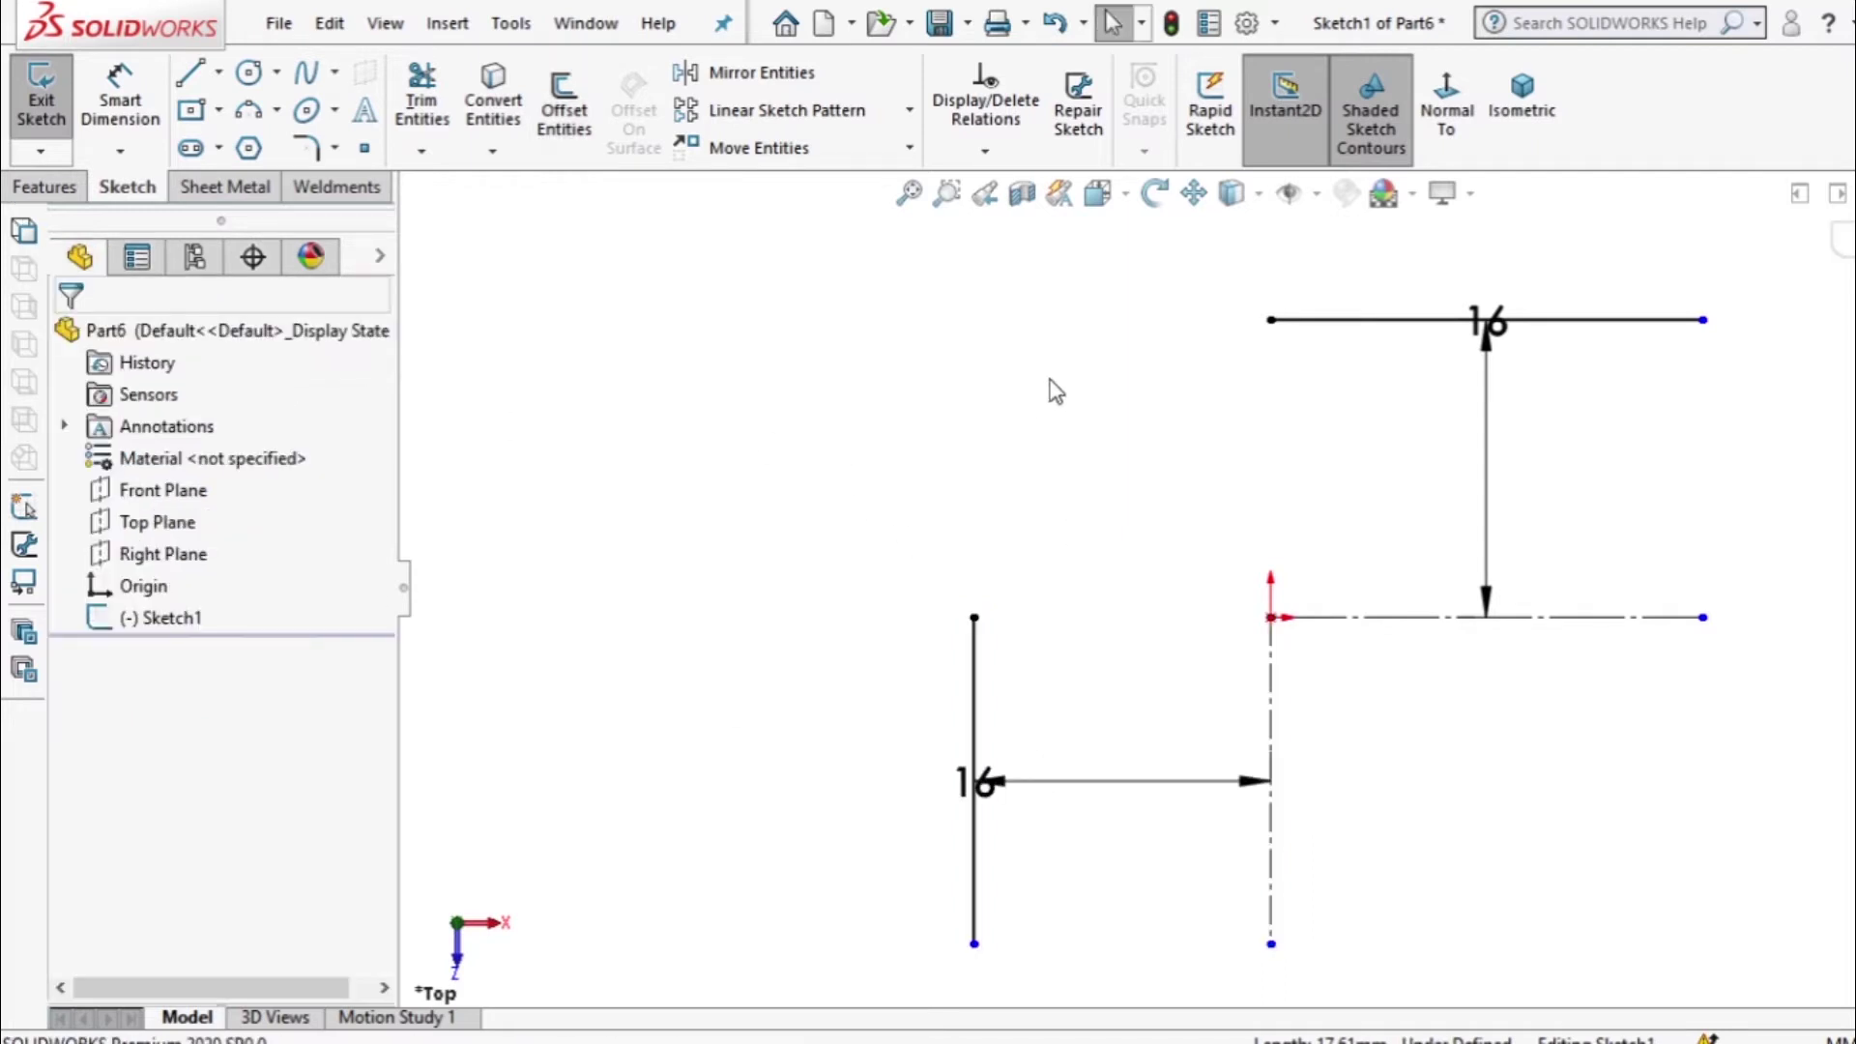
# Draw a three-point arc joining the left line's top end to the upper line's left end.
pyautogui.click(249, 113)
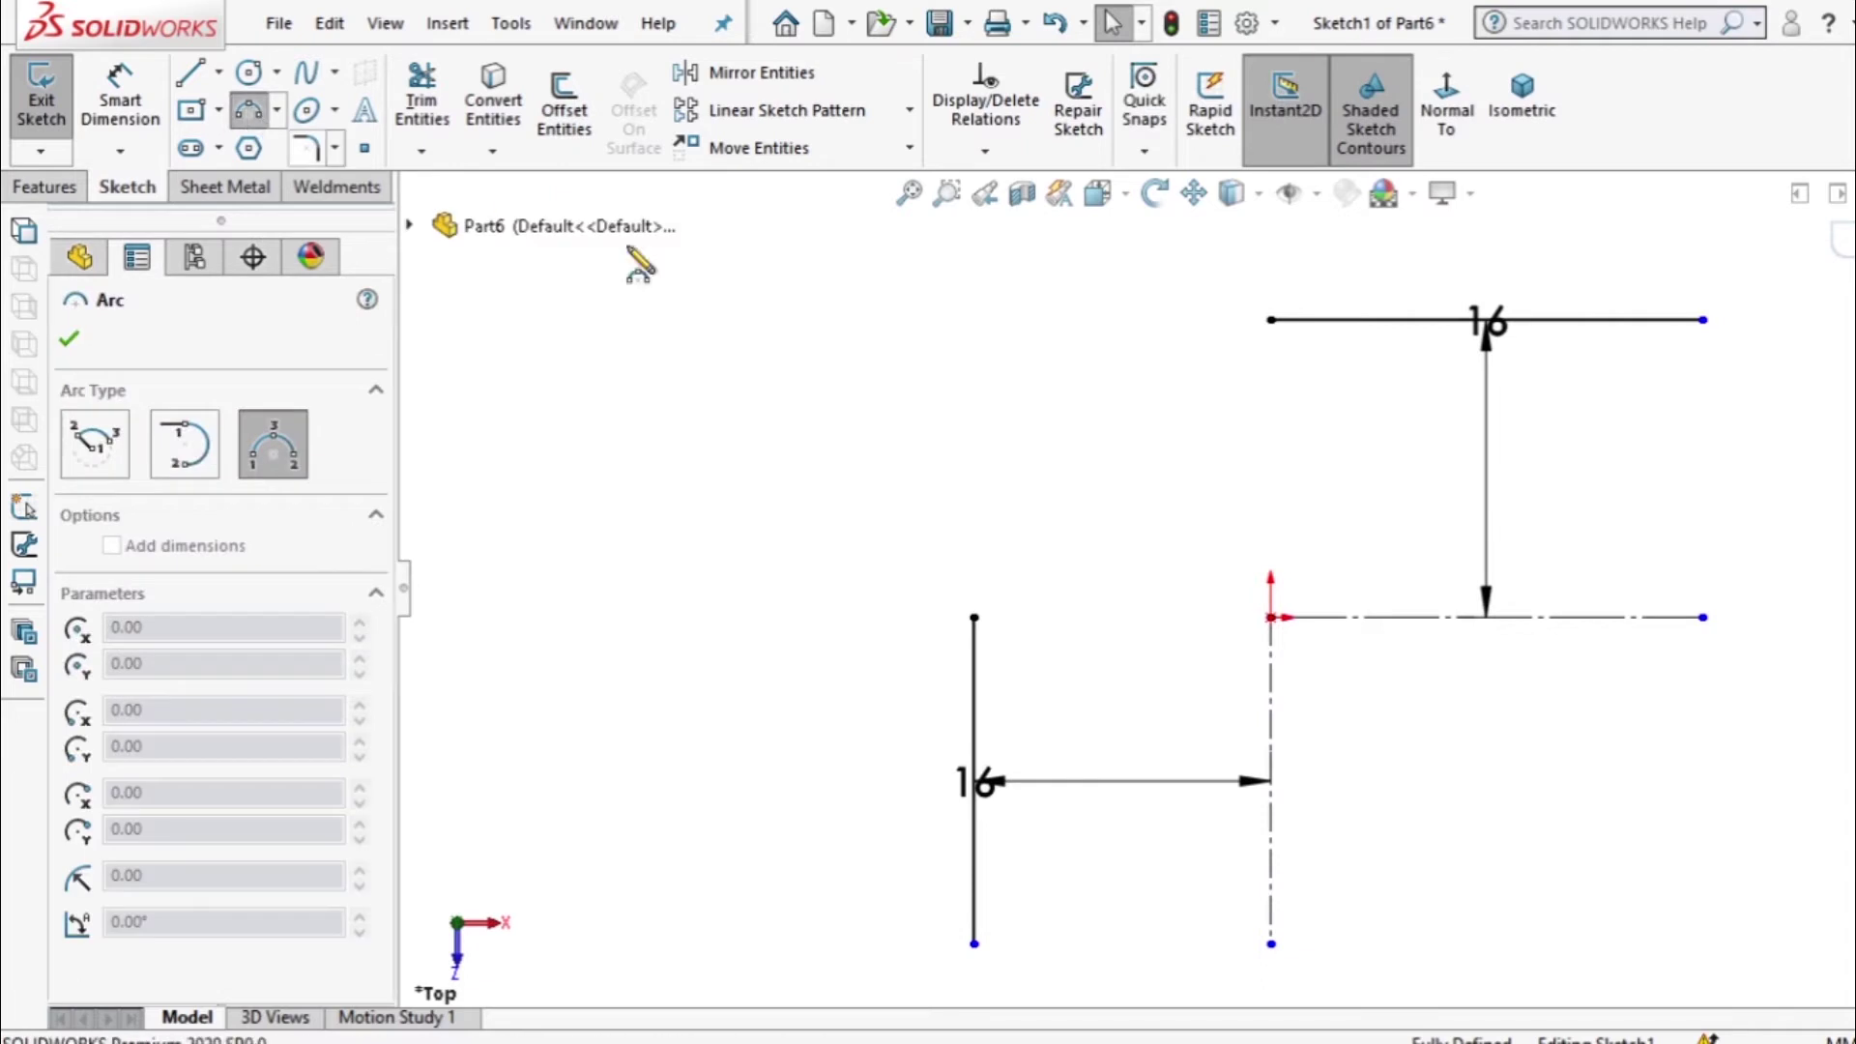
pyautogui.click(975, 617)
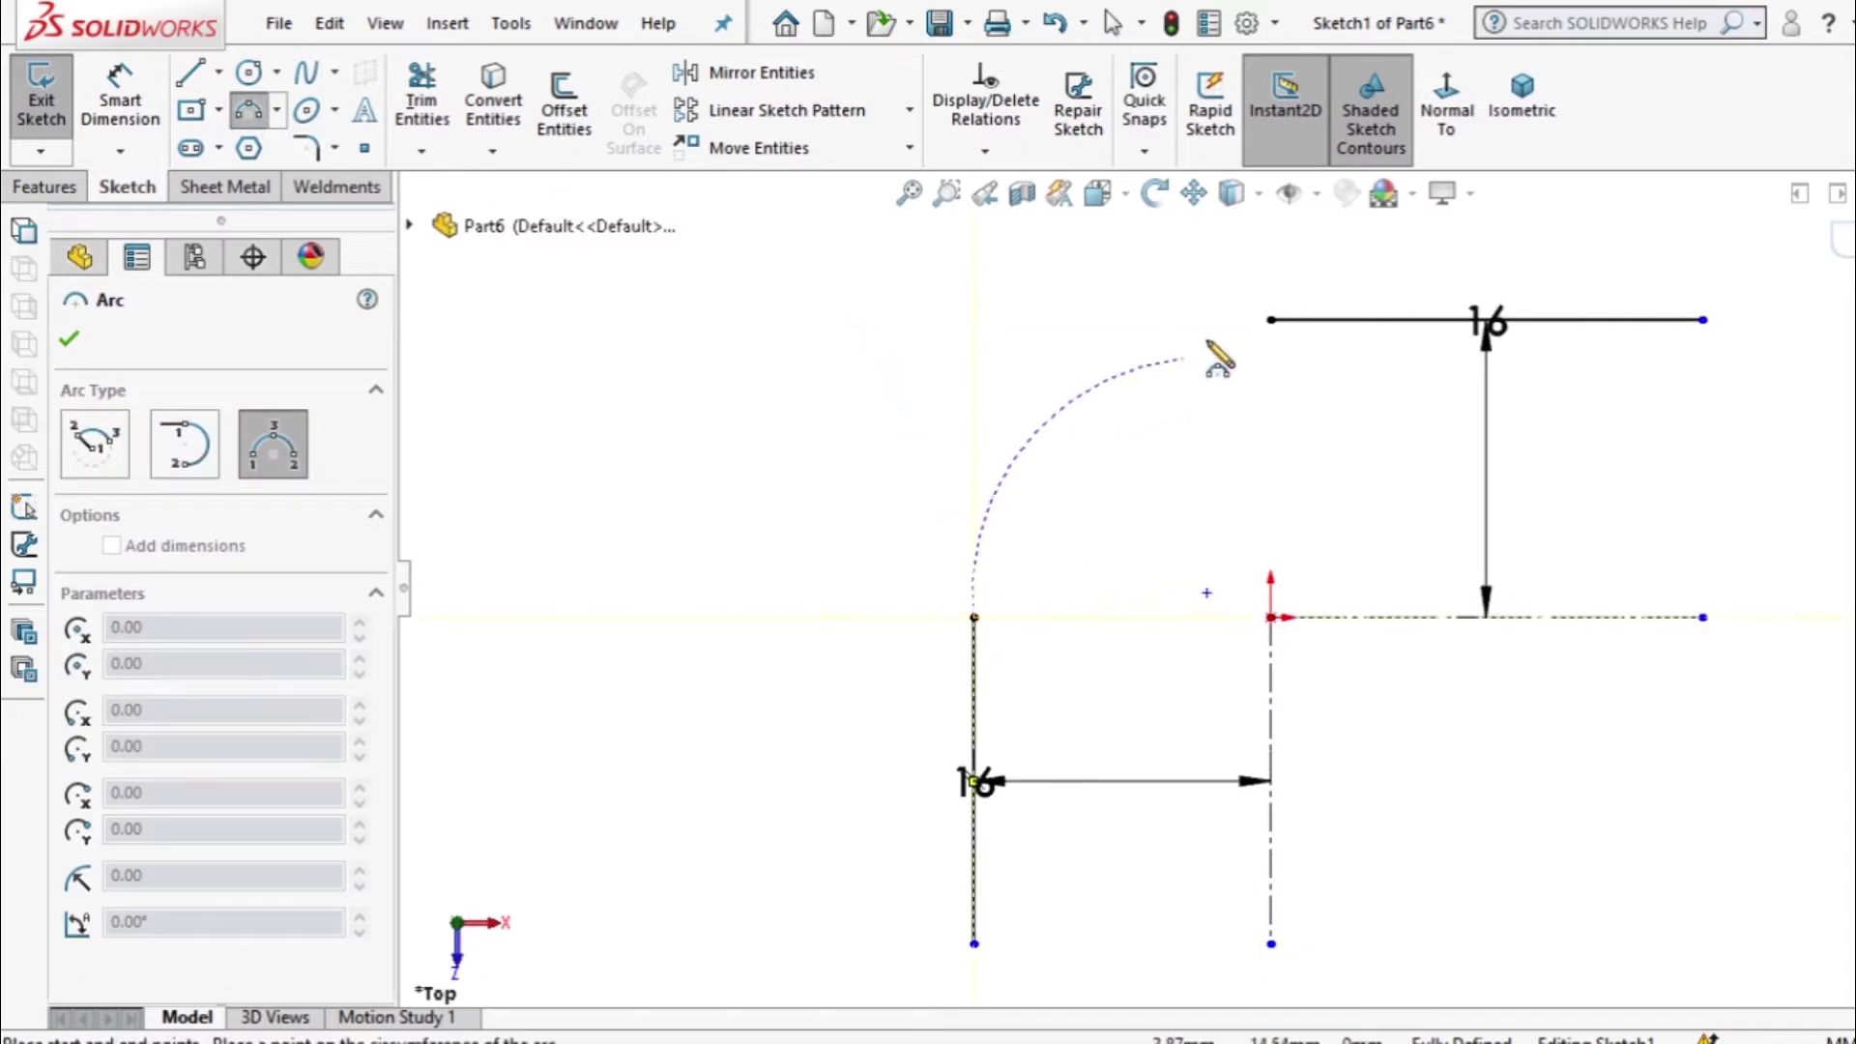
pyautogui.click(1272, 320)
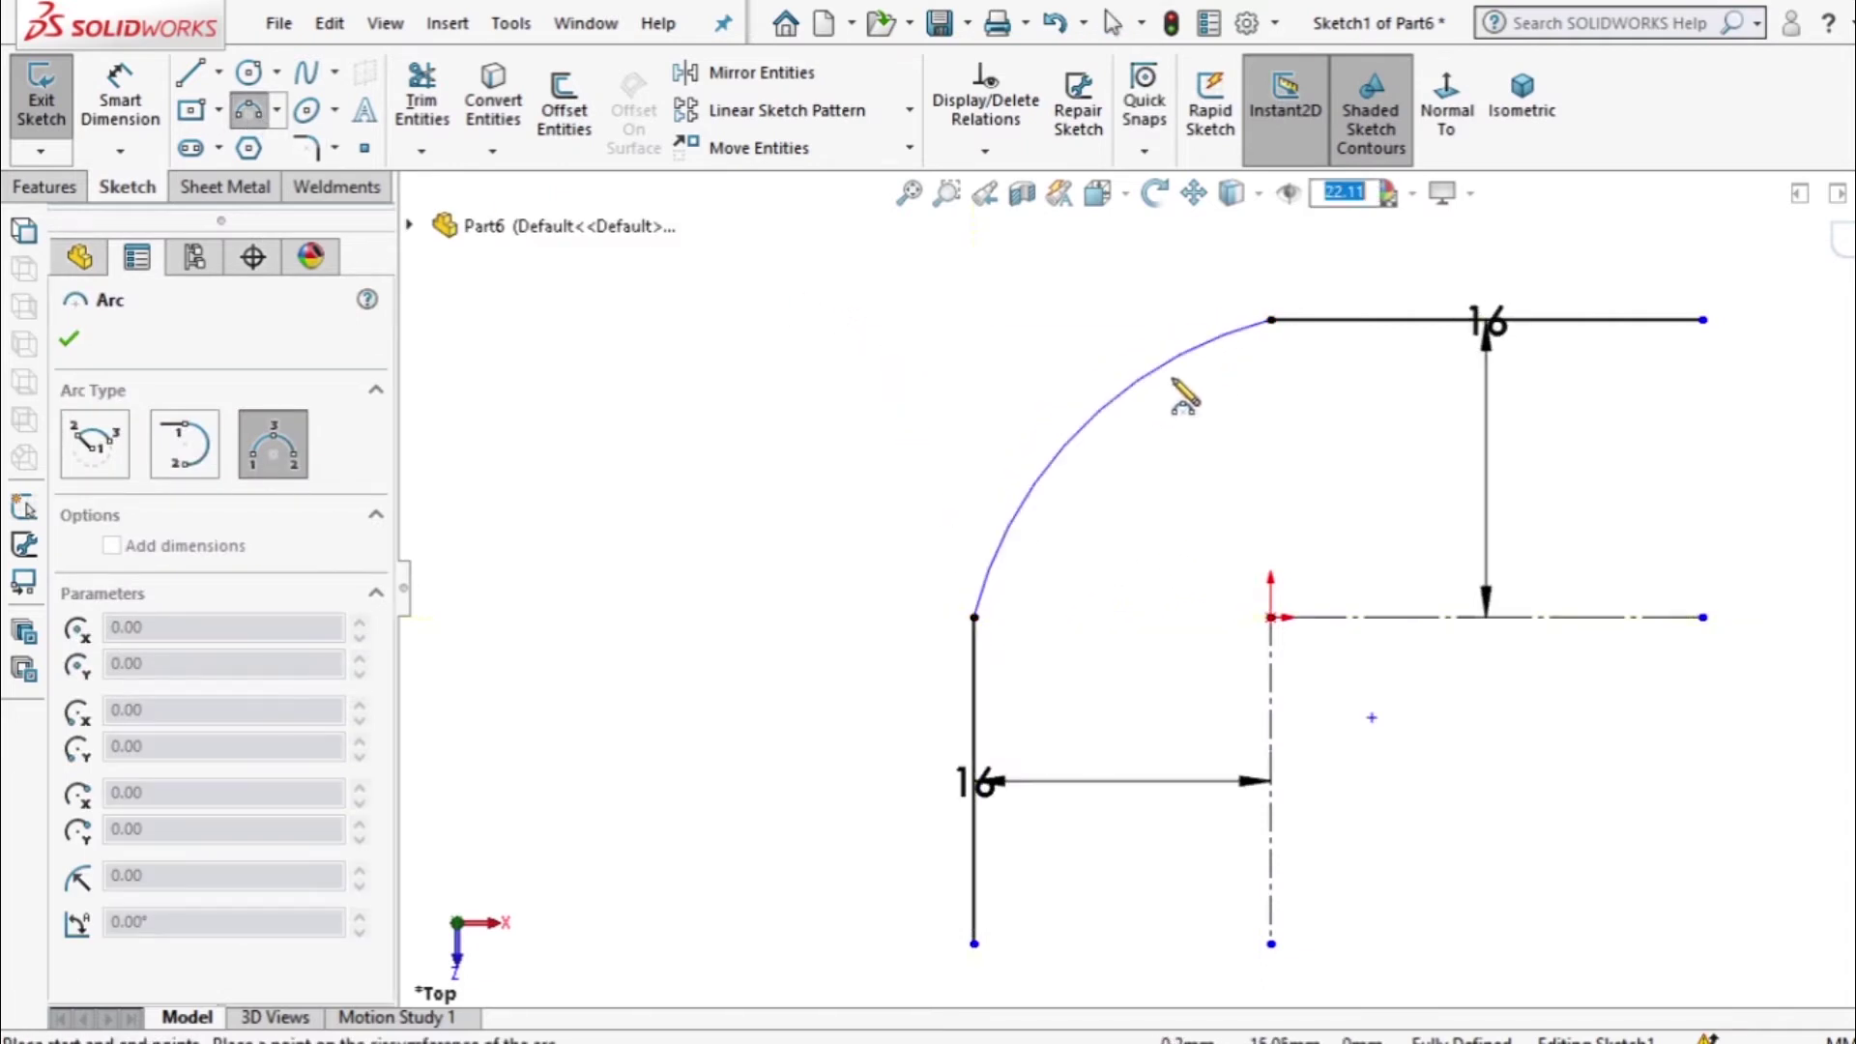
pyautogui.click(1049, 469)
pyautogui.press('Escape')
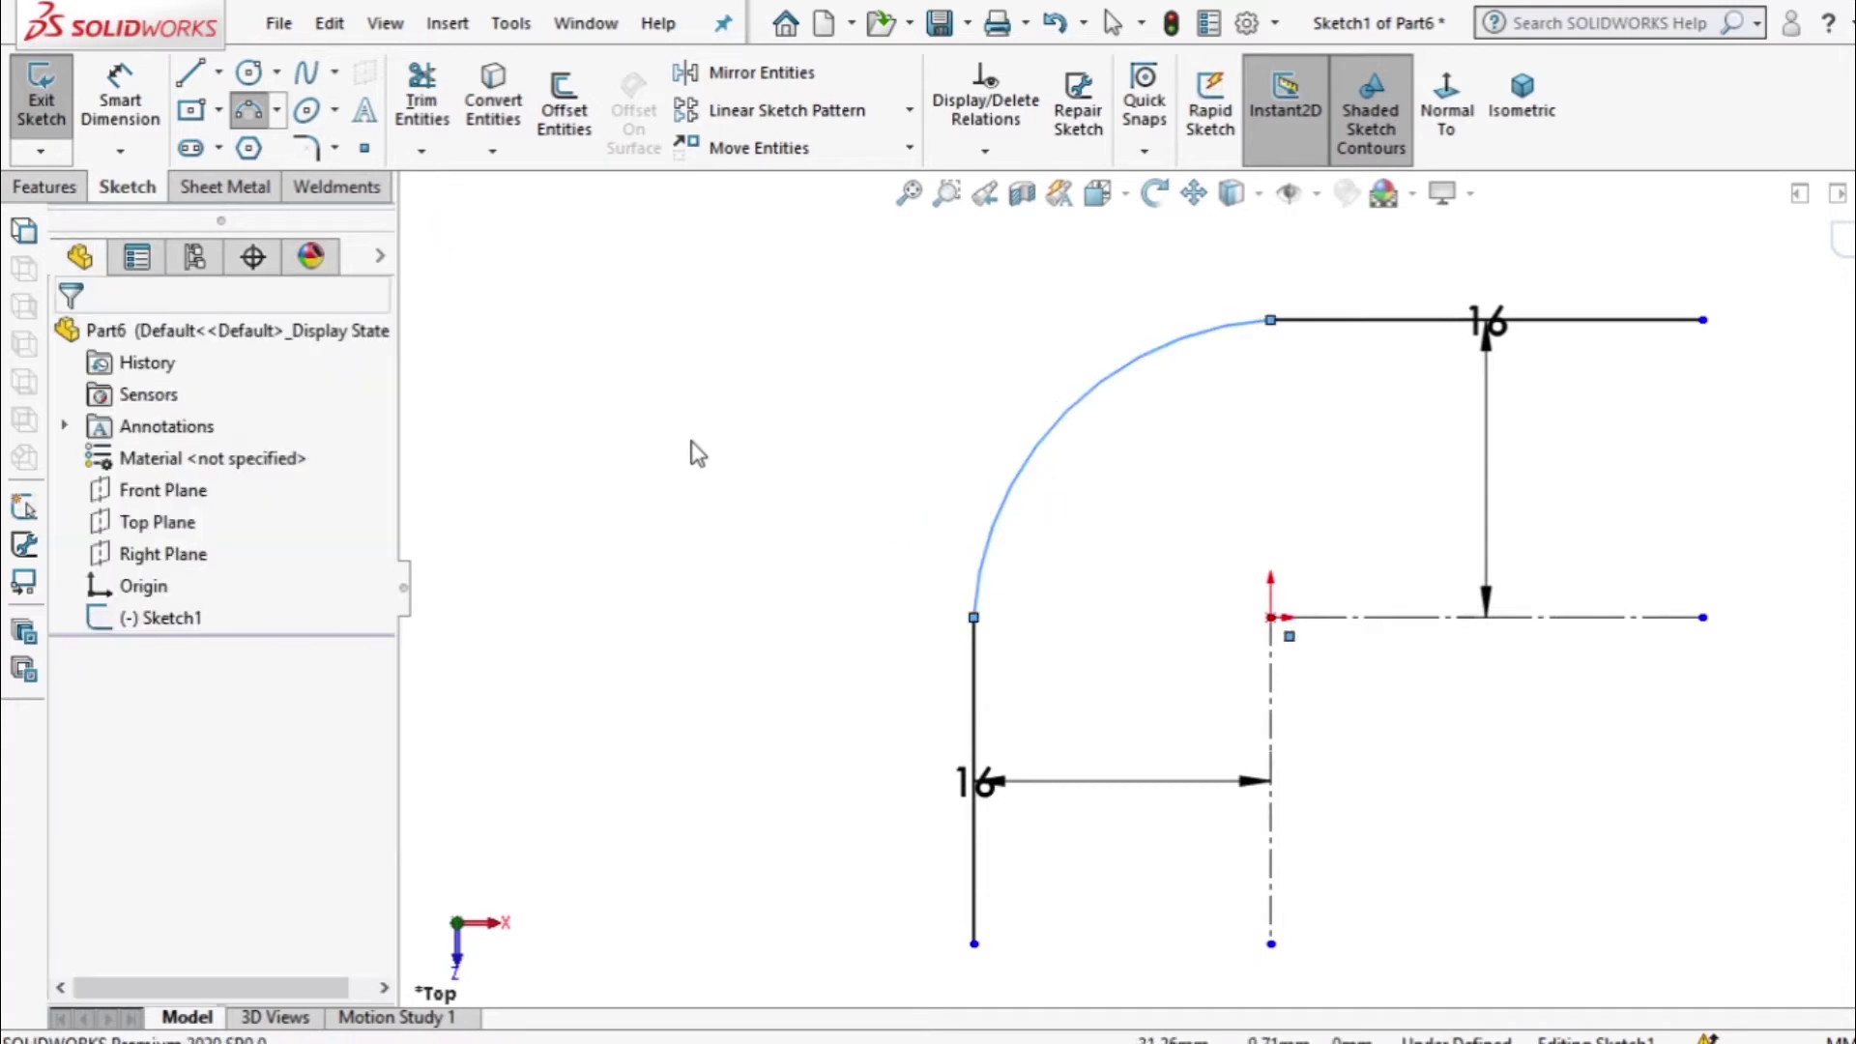
# Dimension the corner arc's radius to 16 mm.
pyautogui.click(120, 97)
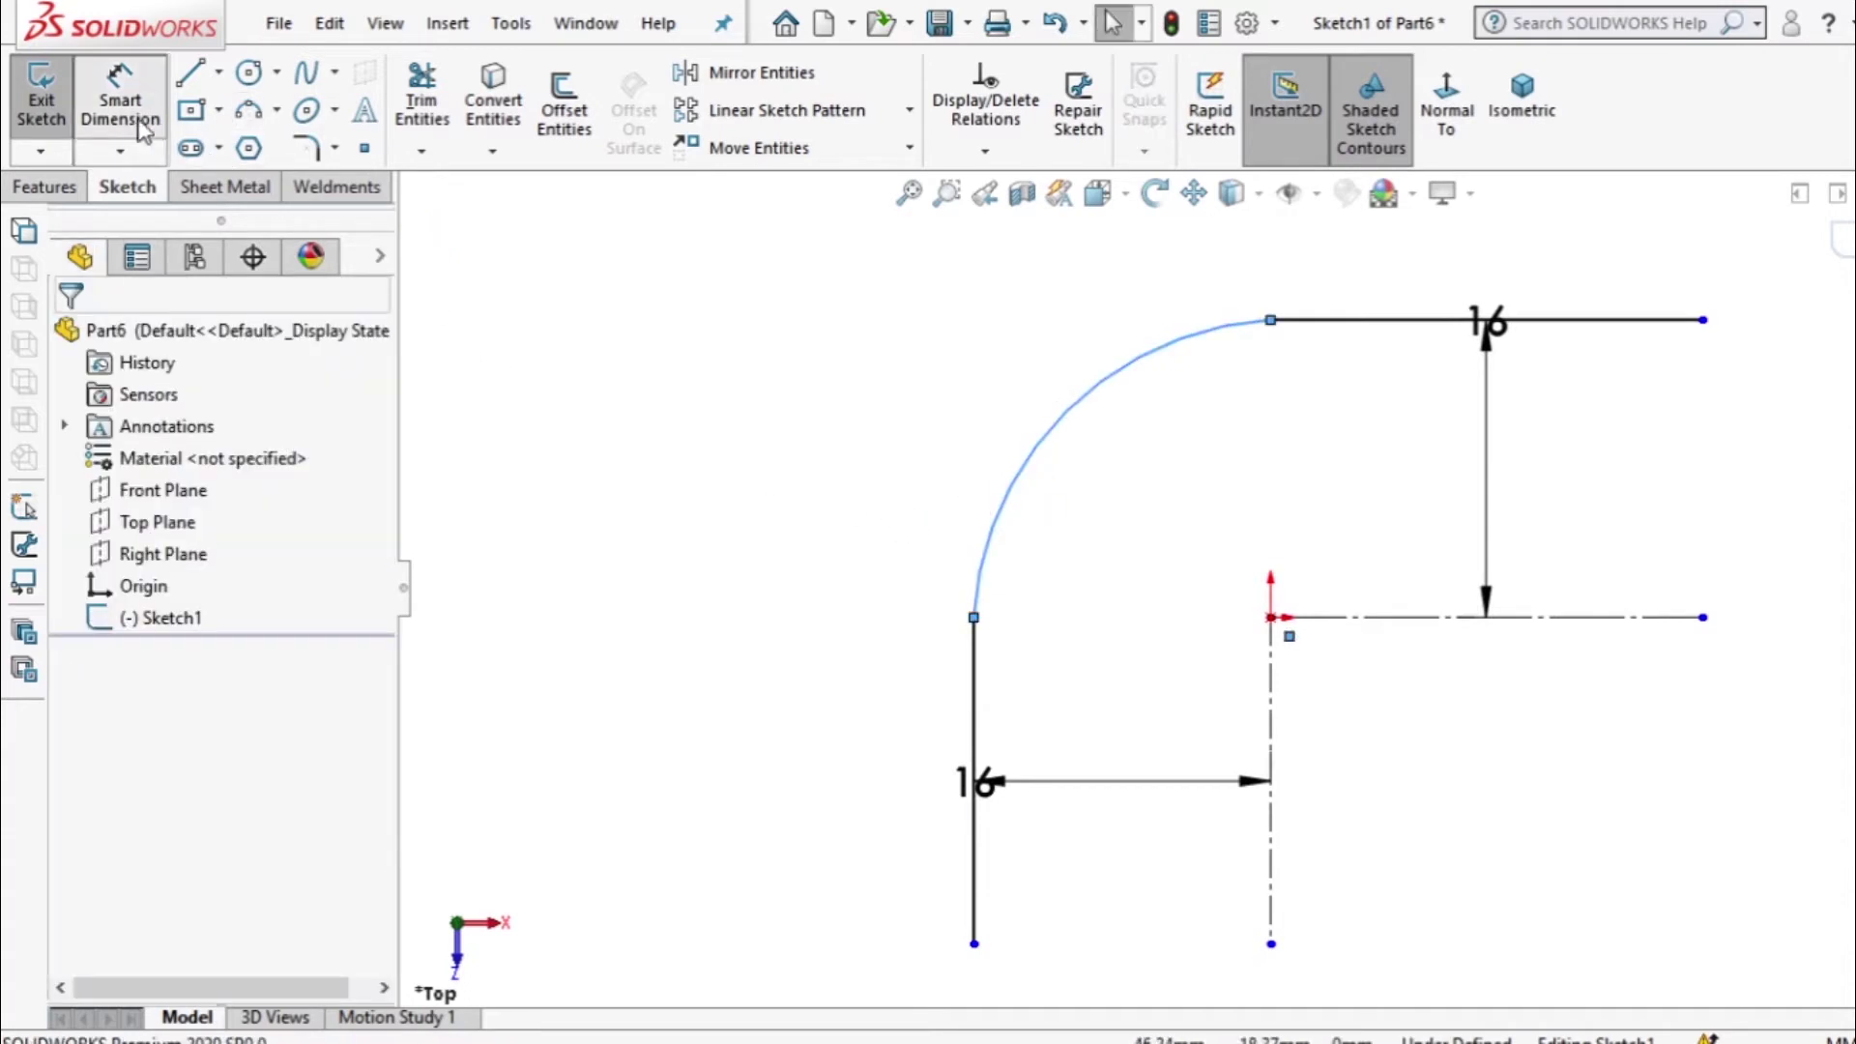
pyautogui.click(1039, 464)
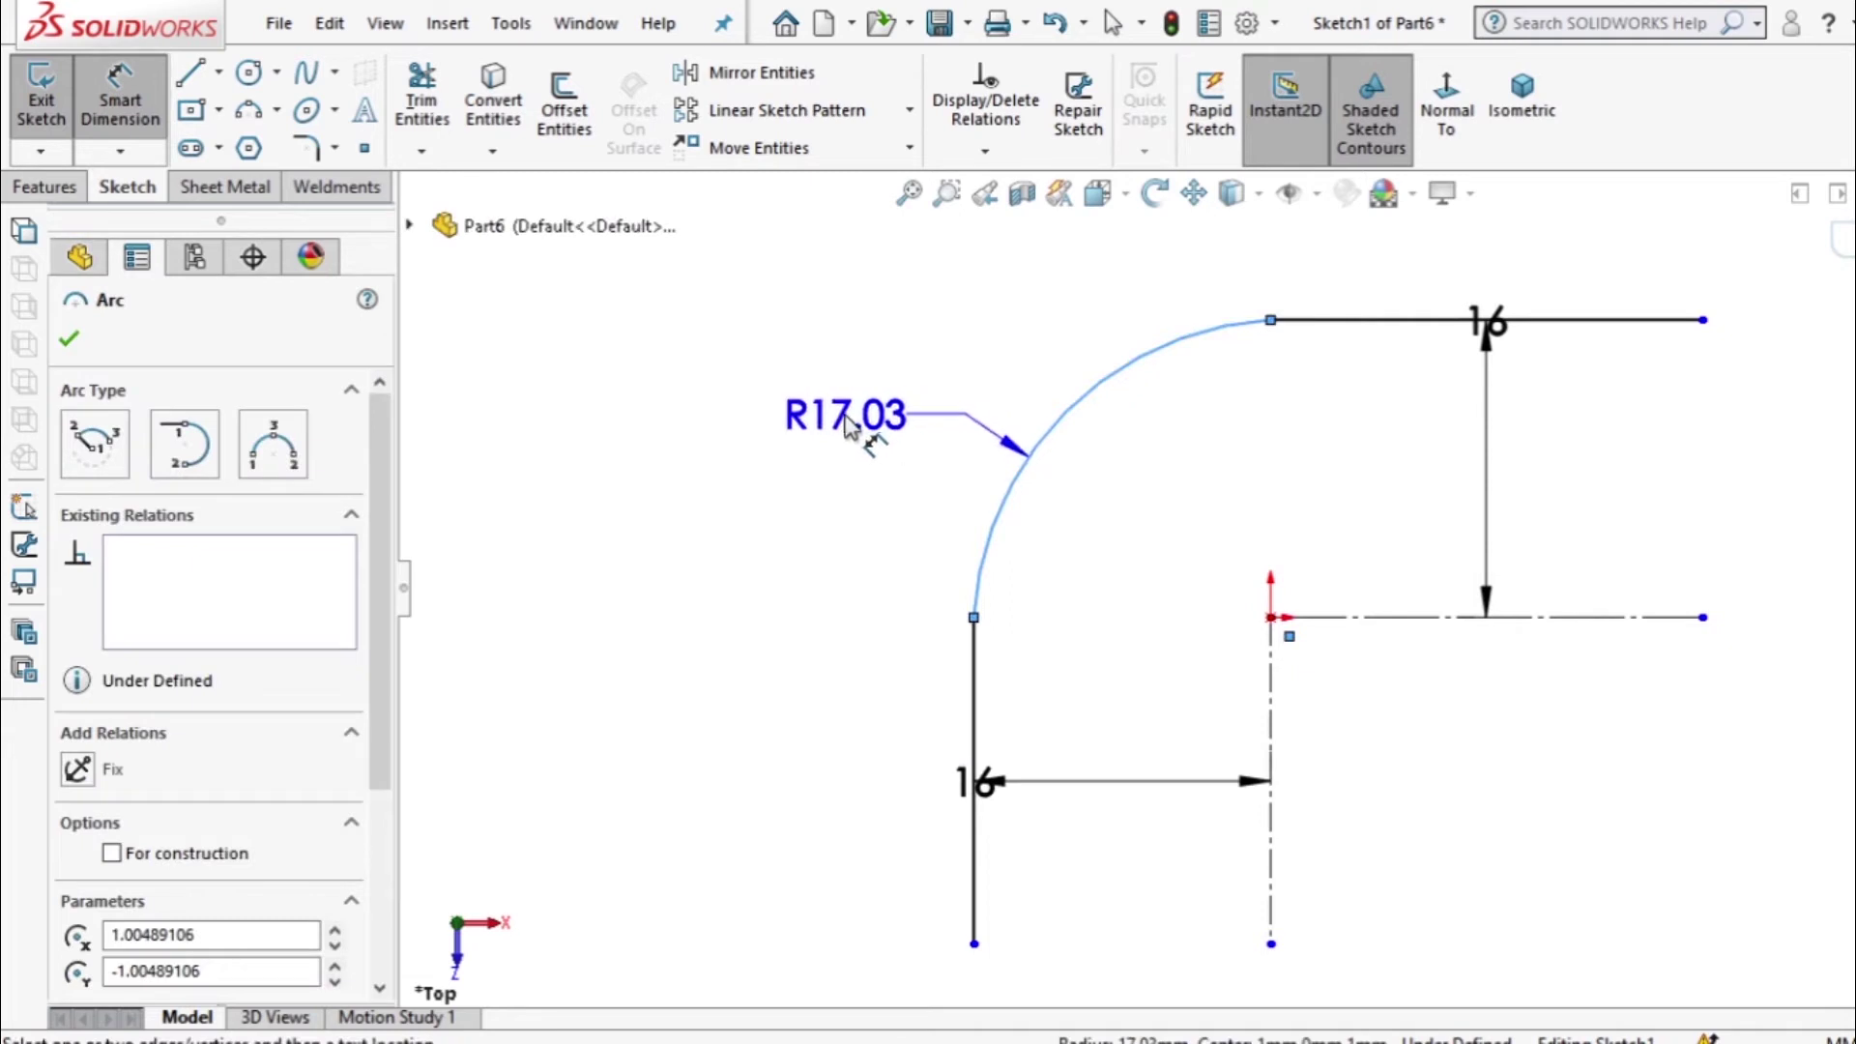
pyautogui.click(847, 421)
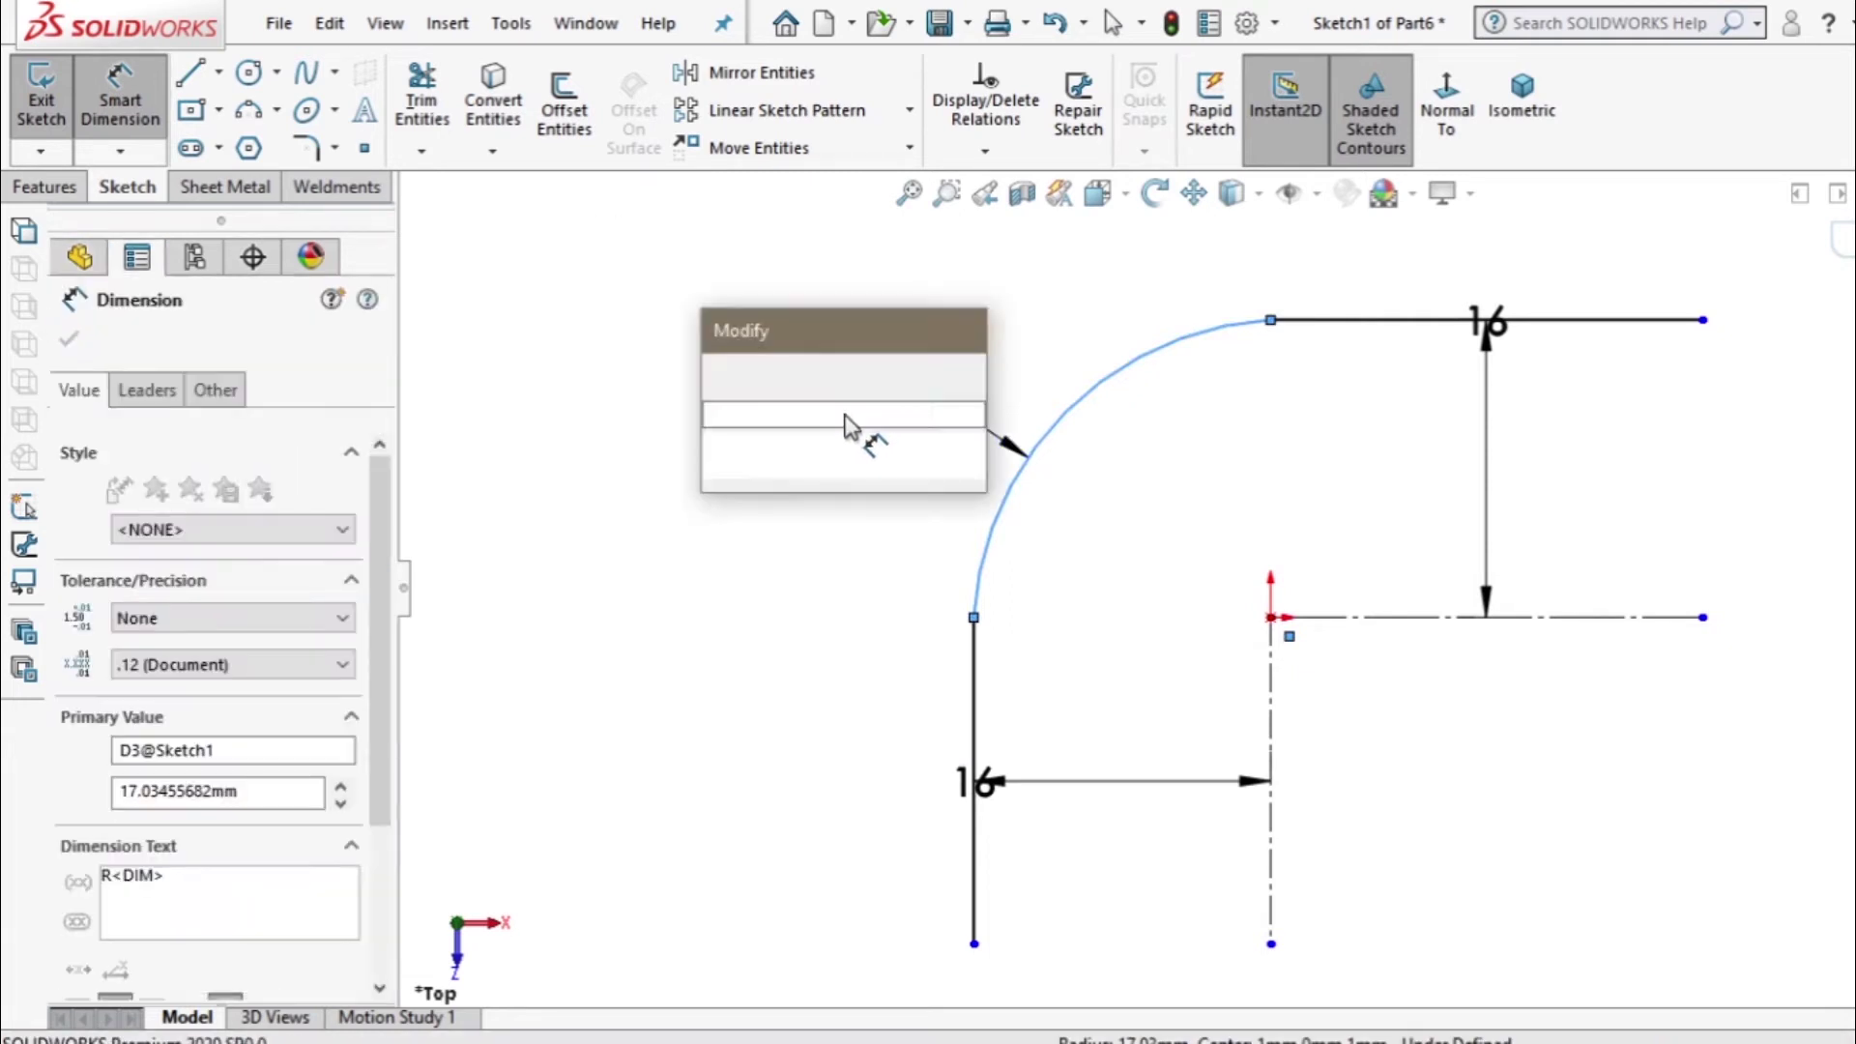
pyautogui.write('16')
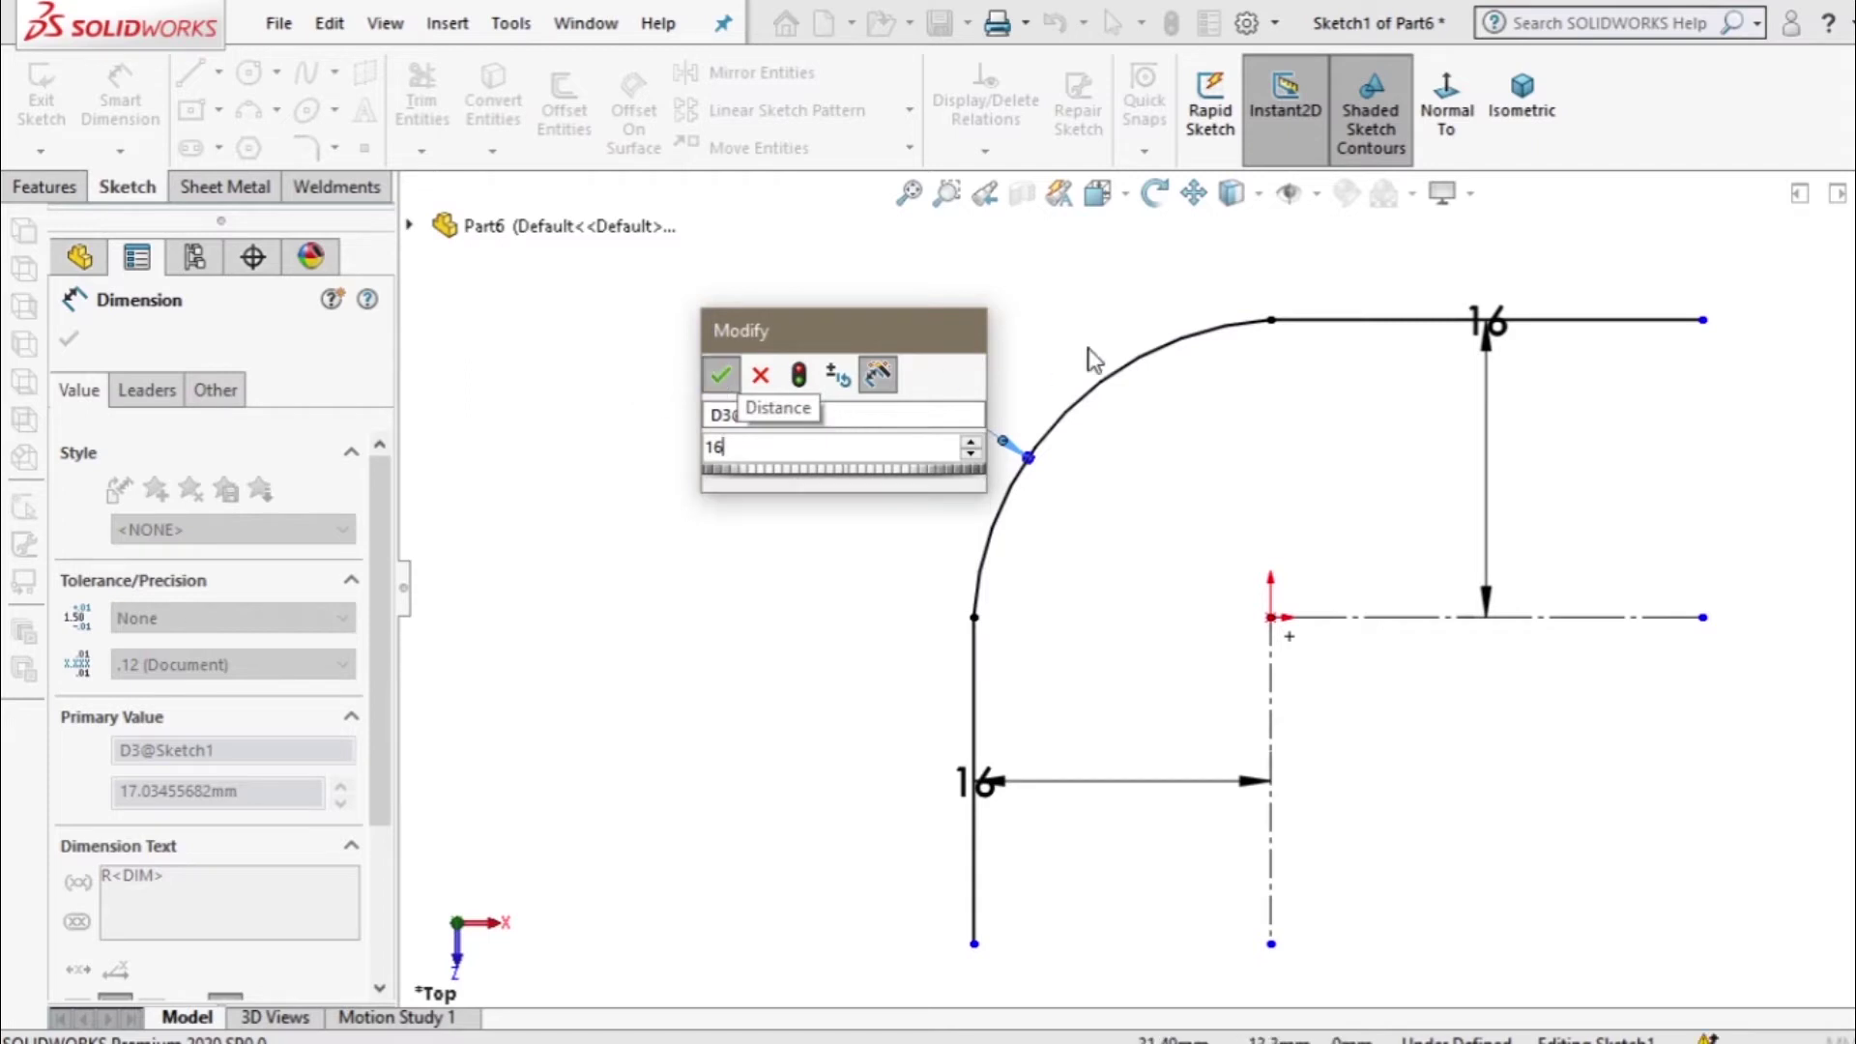
pyautogui.press('Escape')
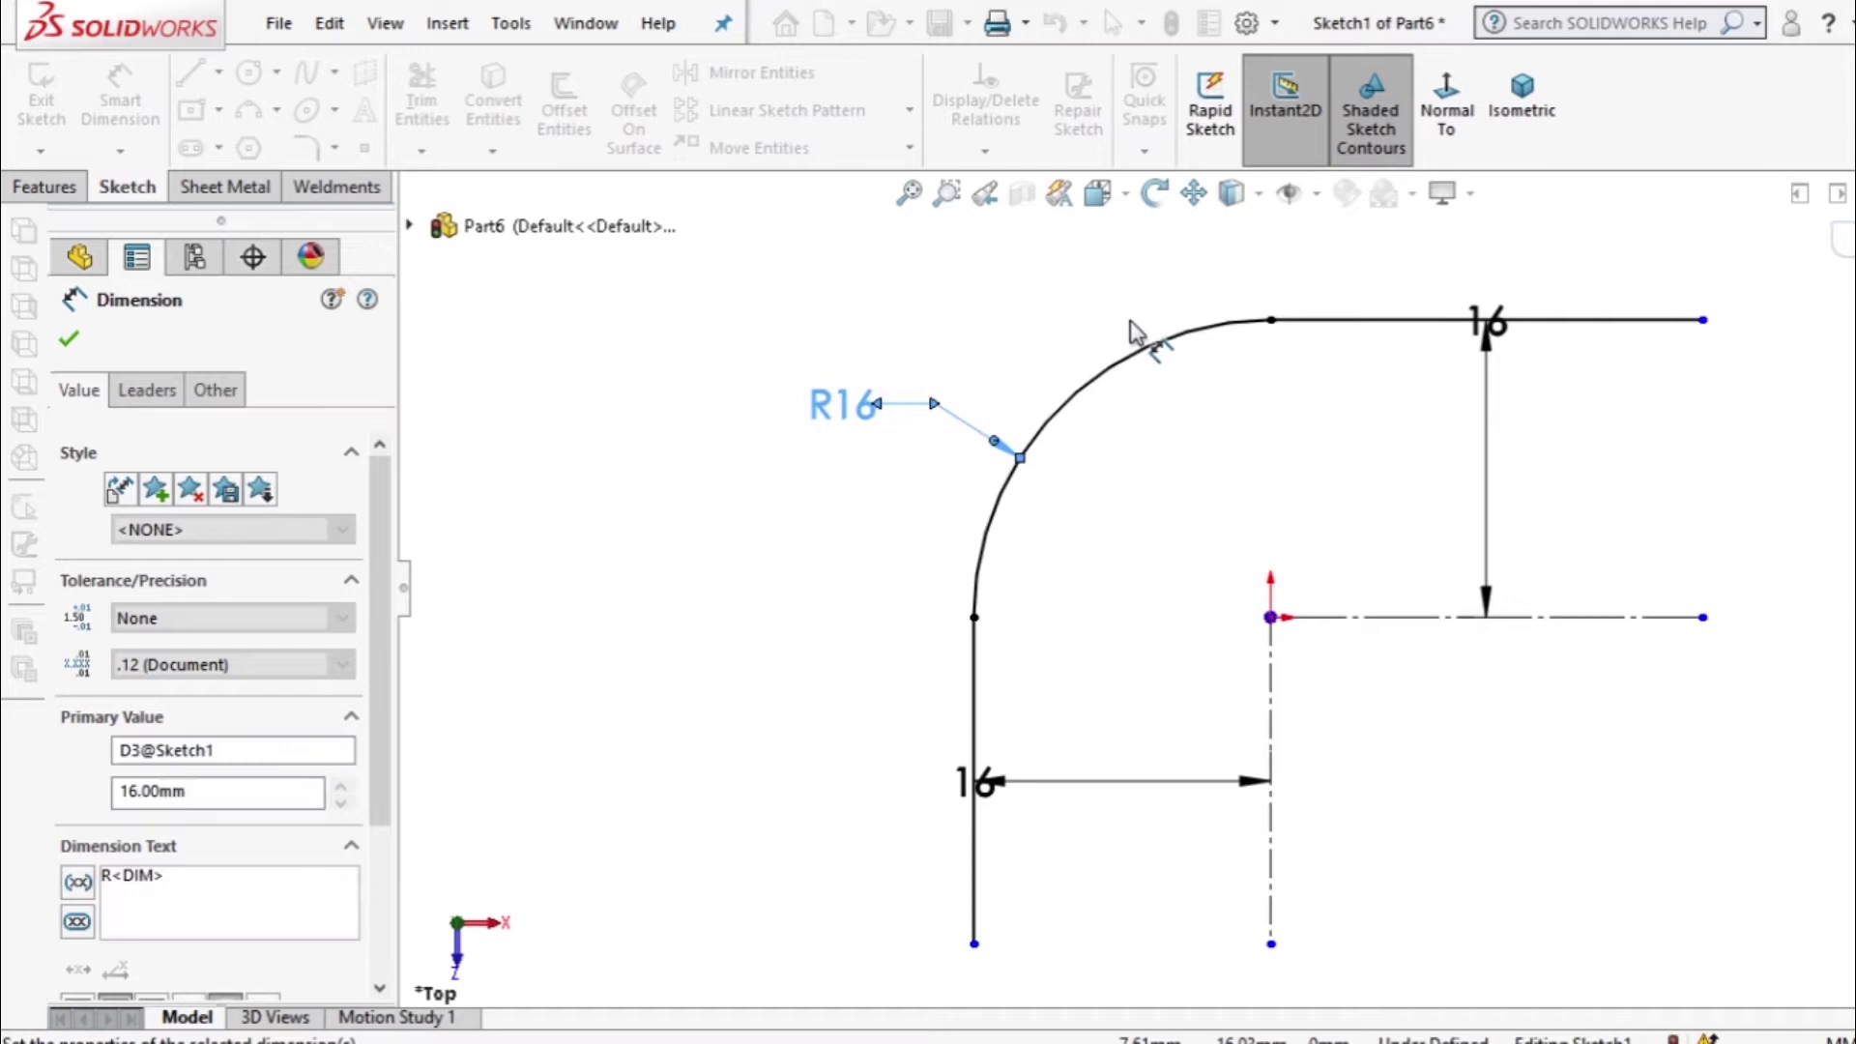
pyautogui.click(1655, 711)
pyautogui.press('f')
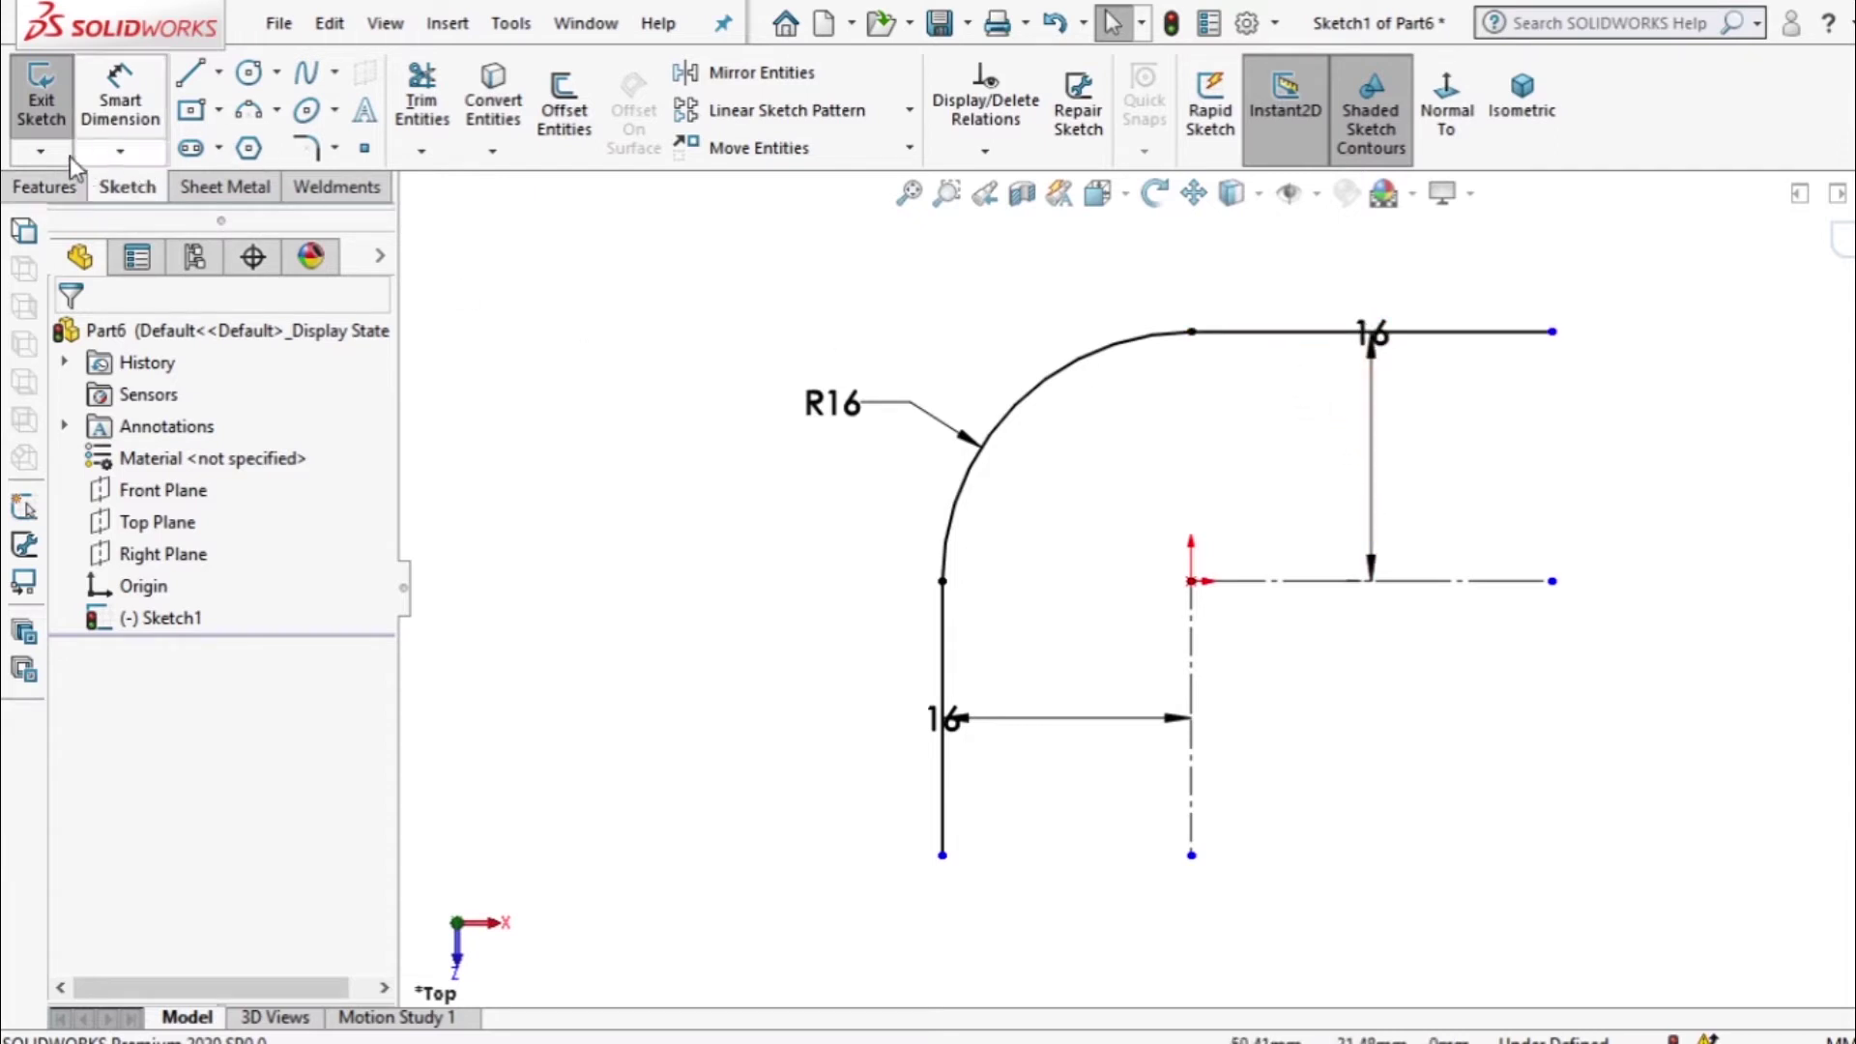
# Dimension the top horizontal and left vertical legs to 24 mm each, then open the sweep feature.
pyautogui.click(122, 108)
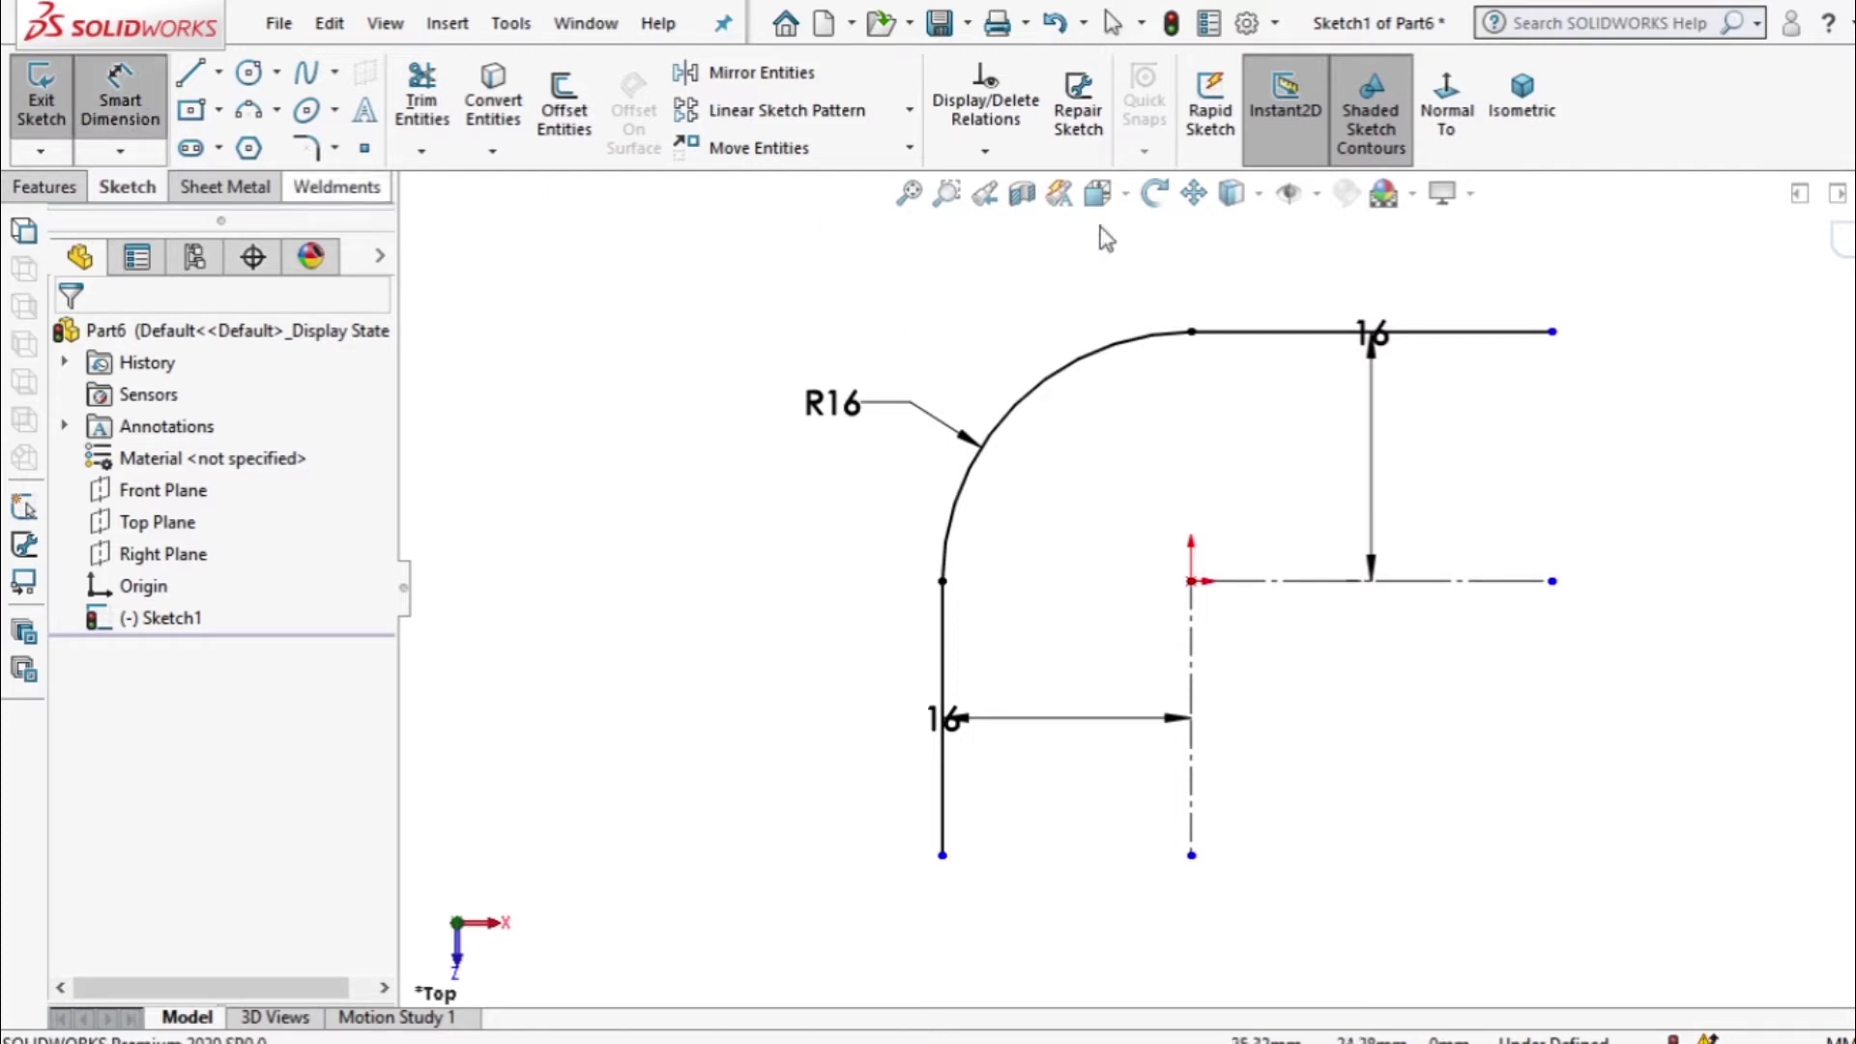
pyautogui.click(1436, 333)
pyautogui.click(1441, 279)
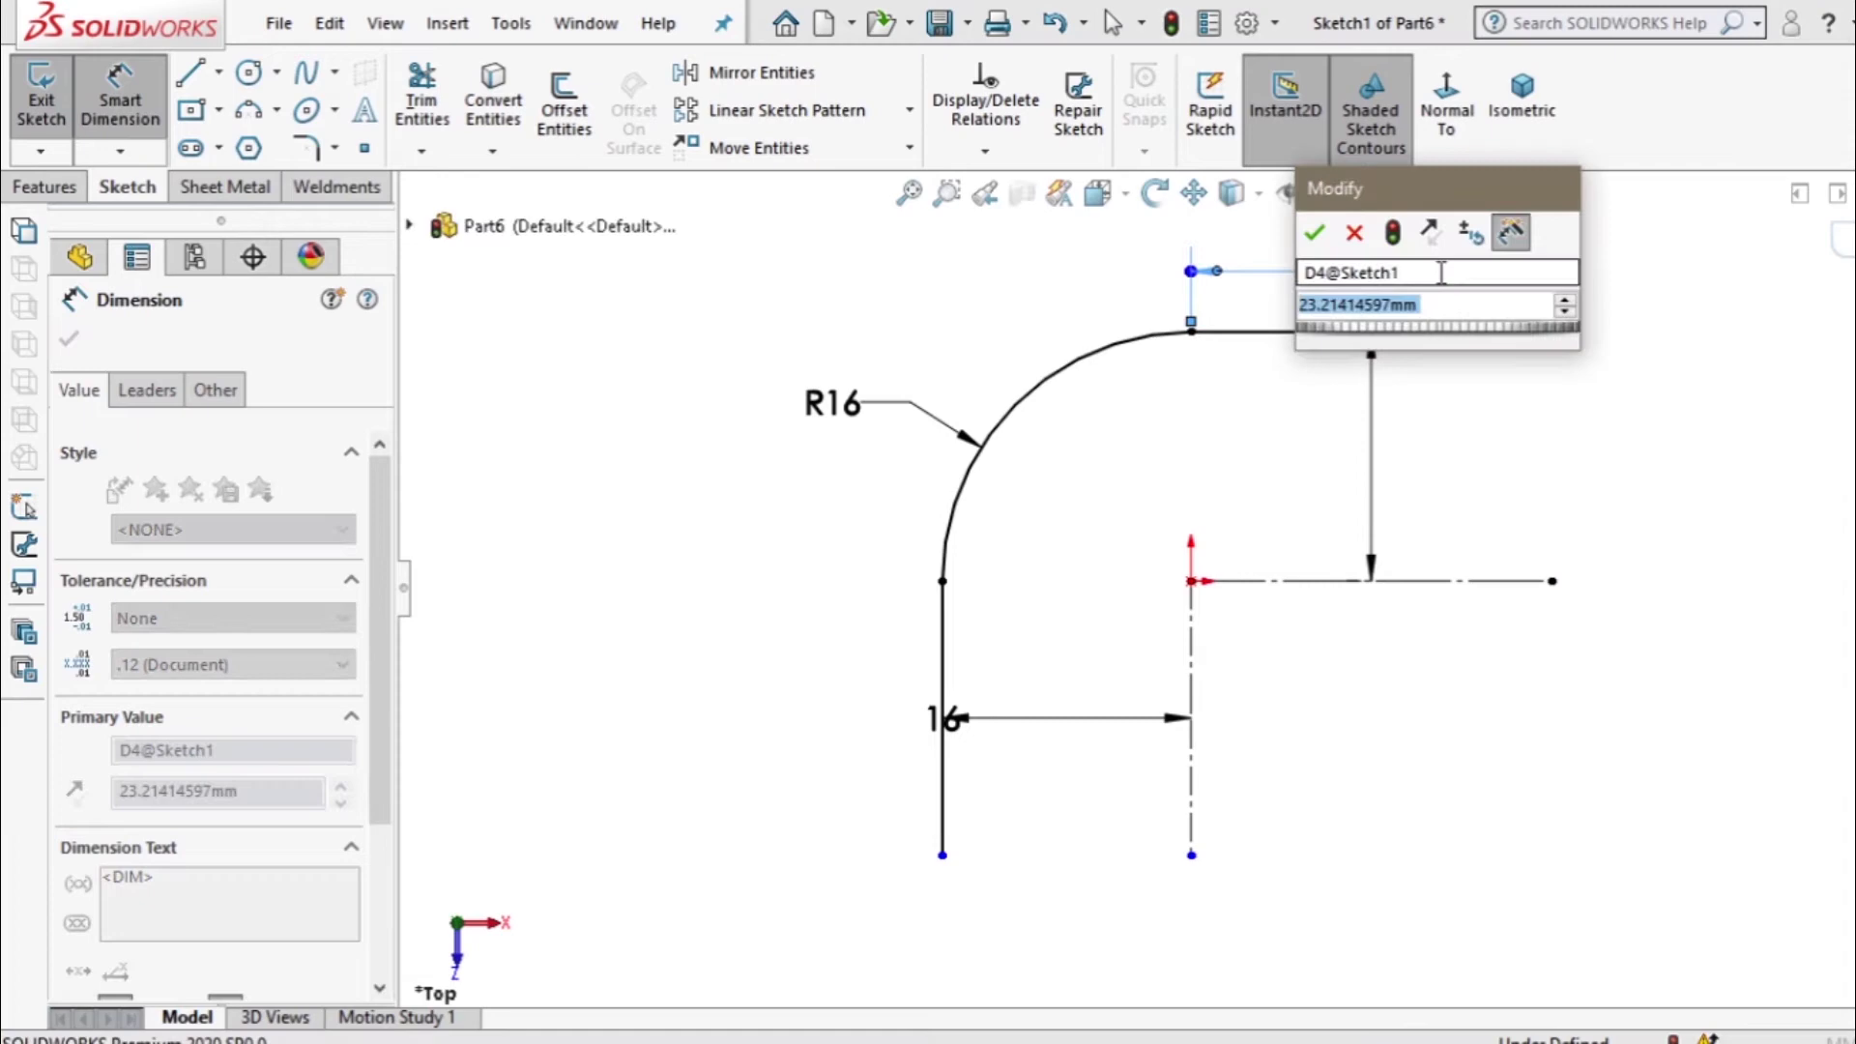
pyautogui.write('24')
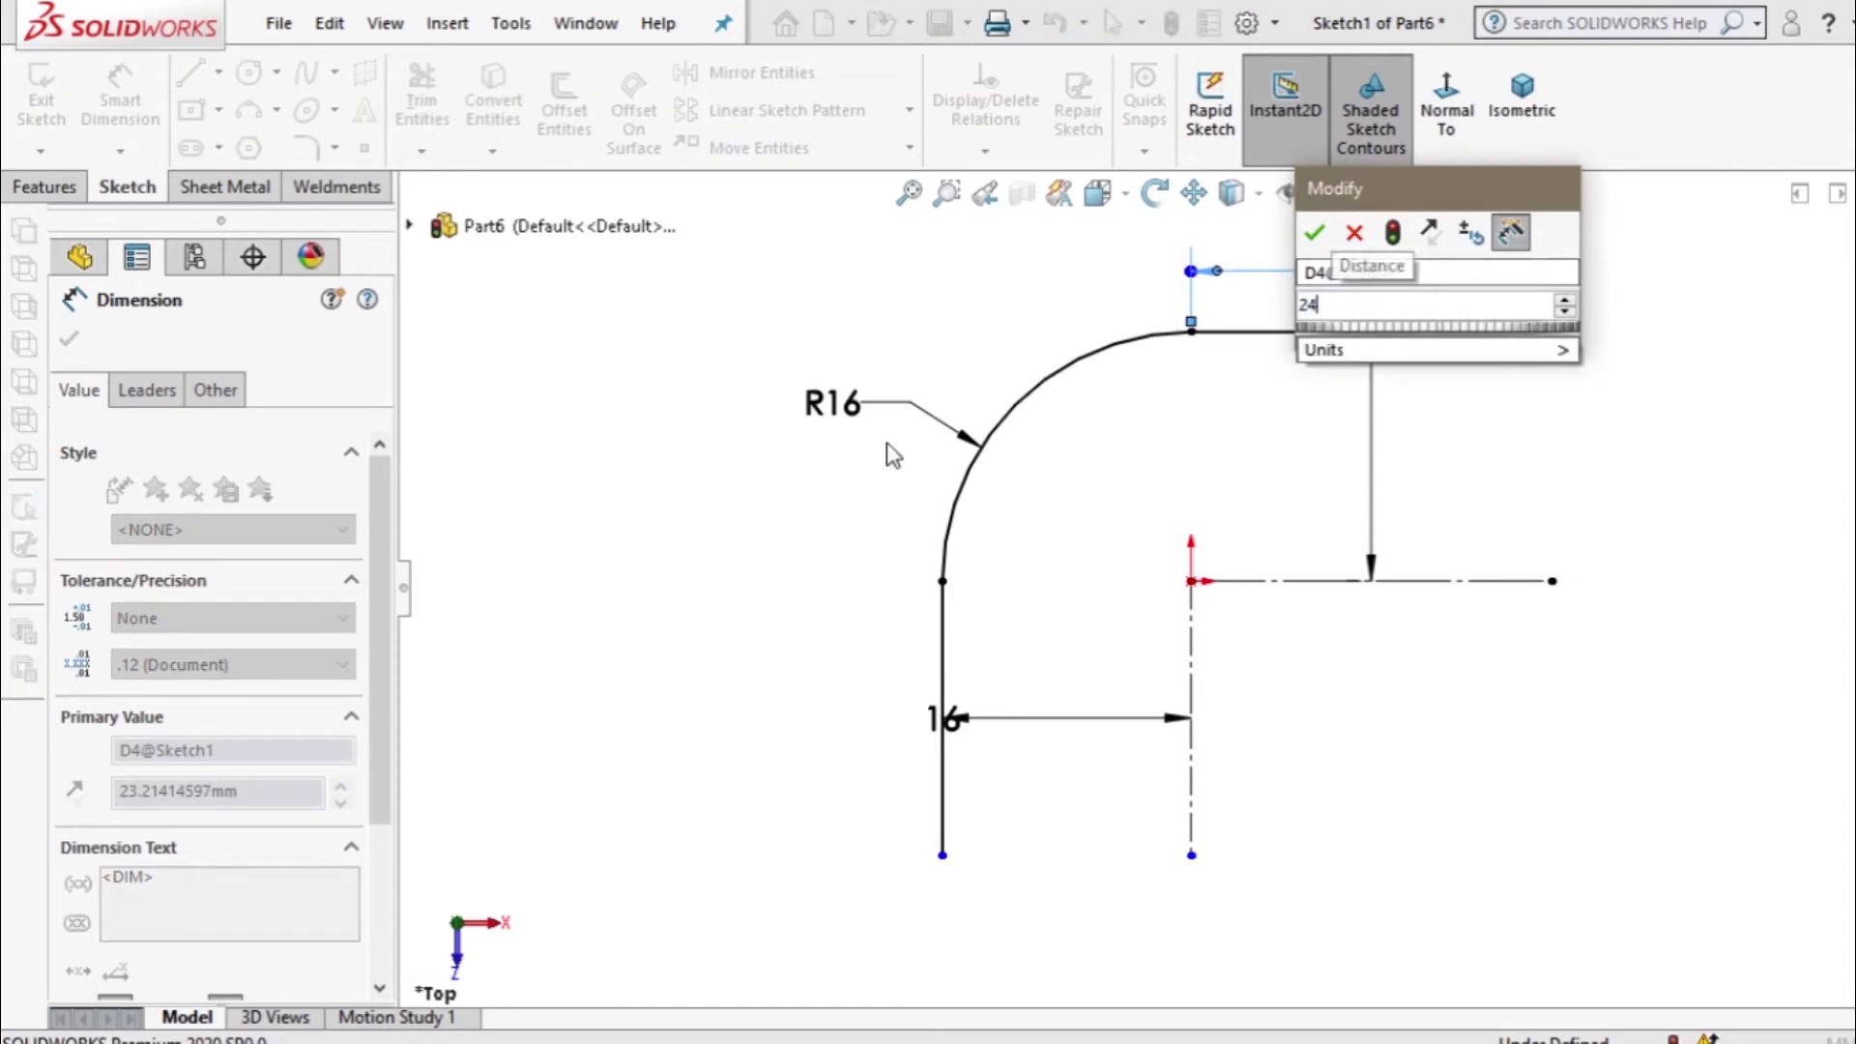
pyautogui.click(1313, 232)
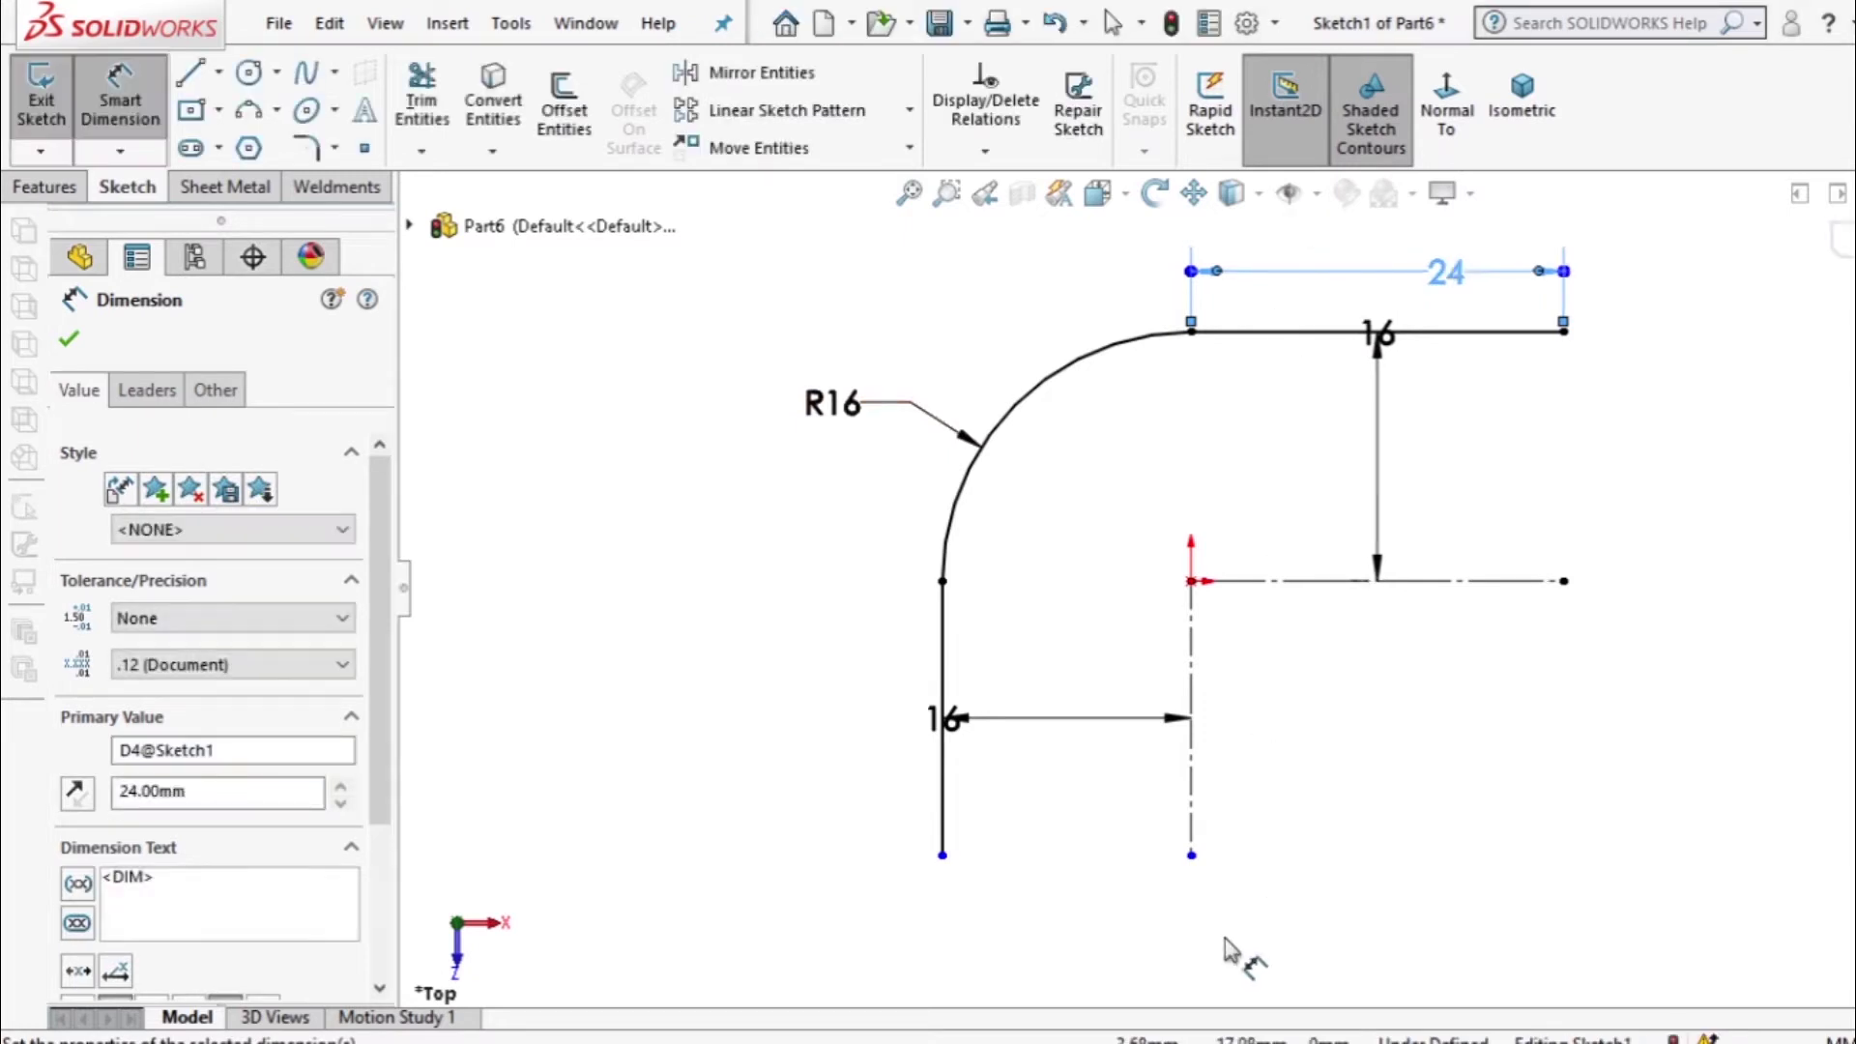
pyautogui.click(785, 810)
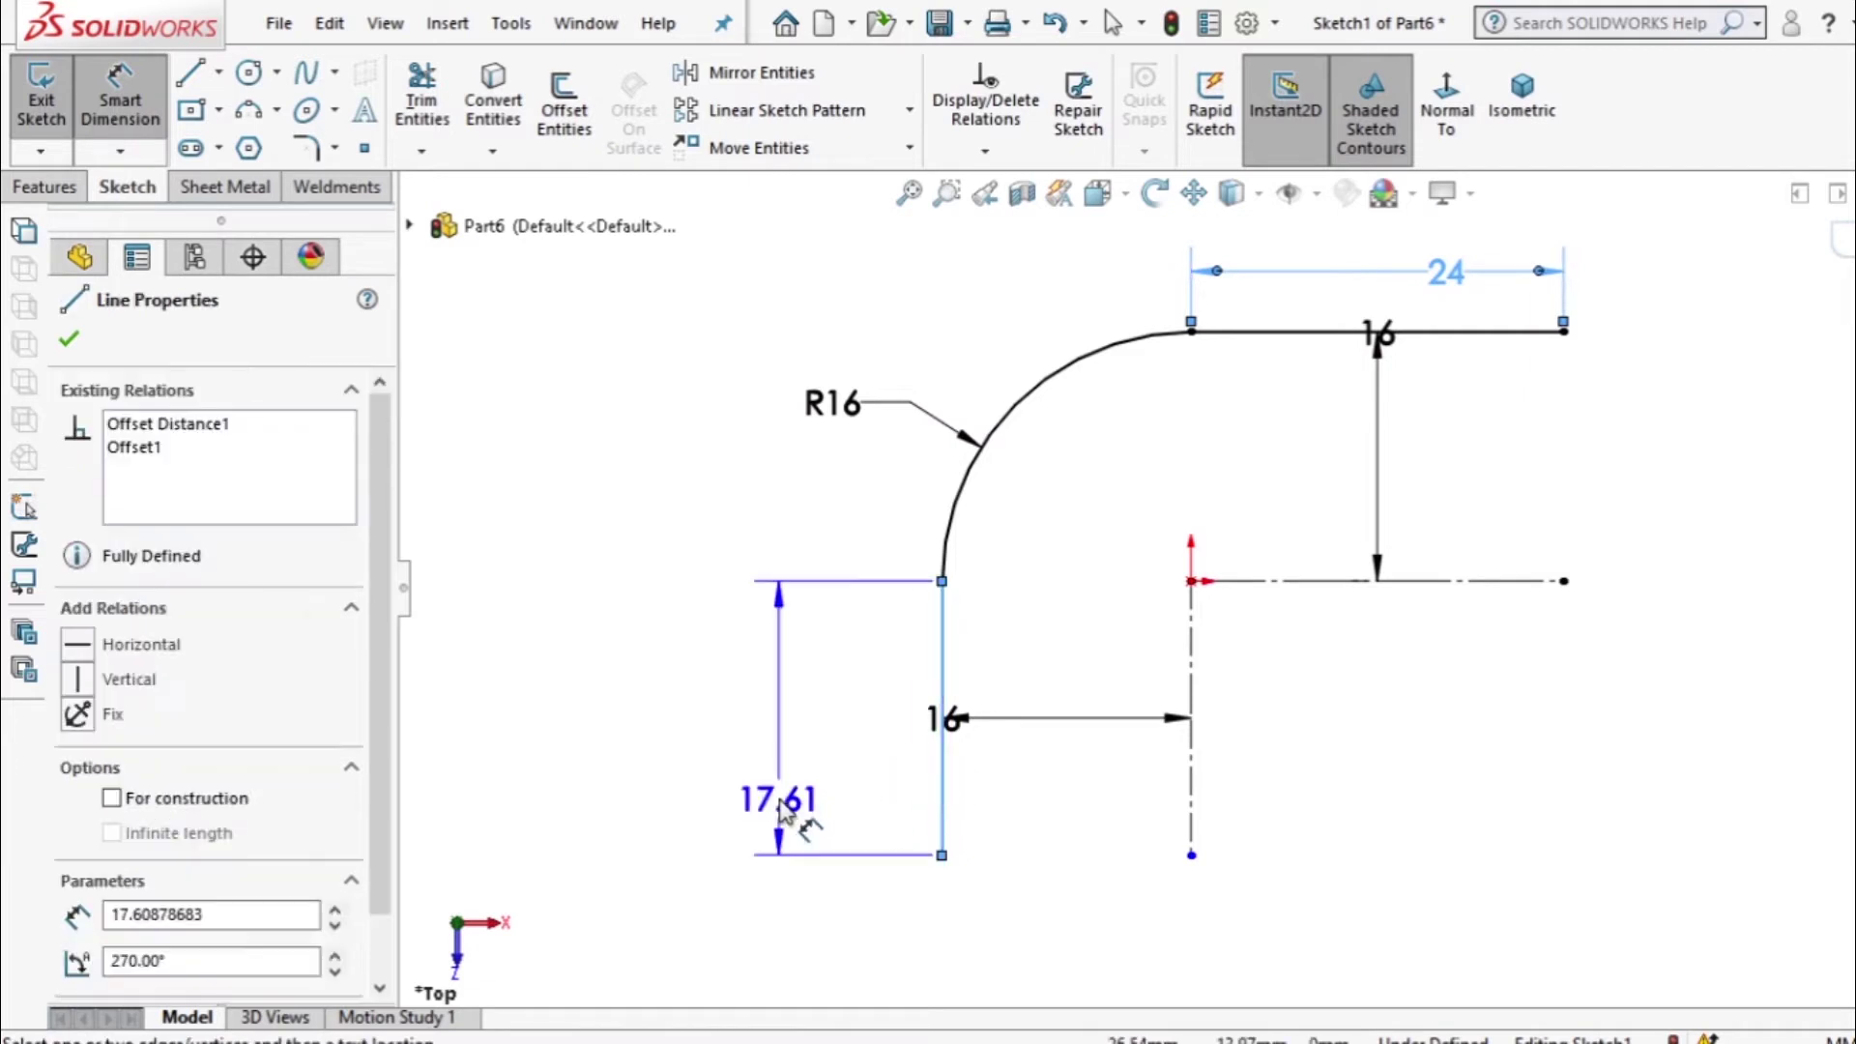
pyautogui.click(785, 810)
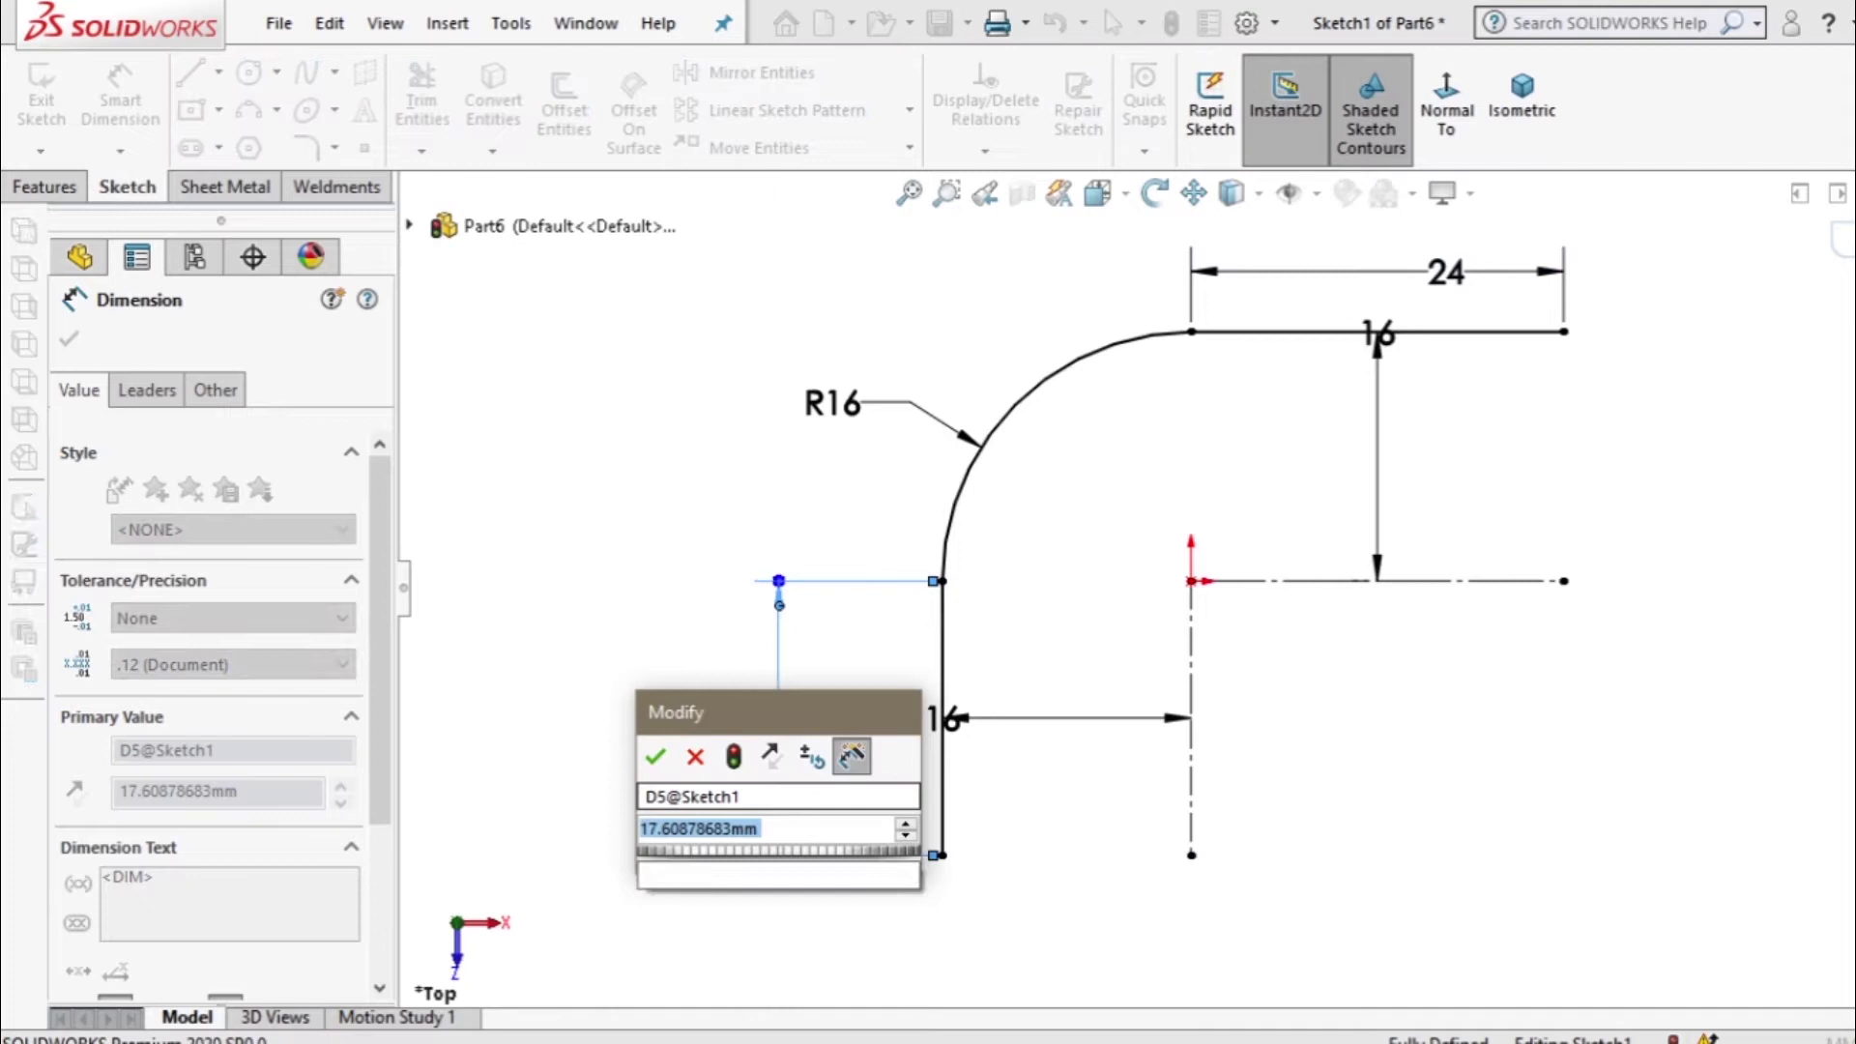
pyautogui.write('24')
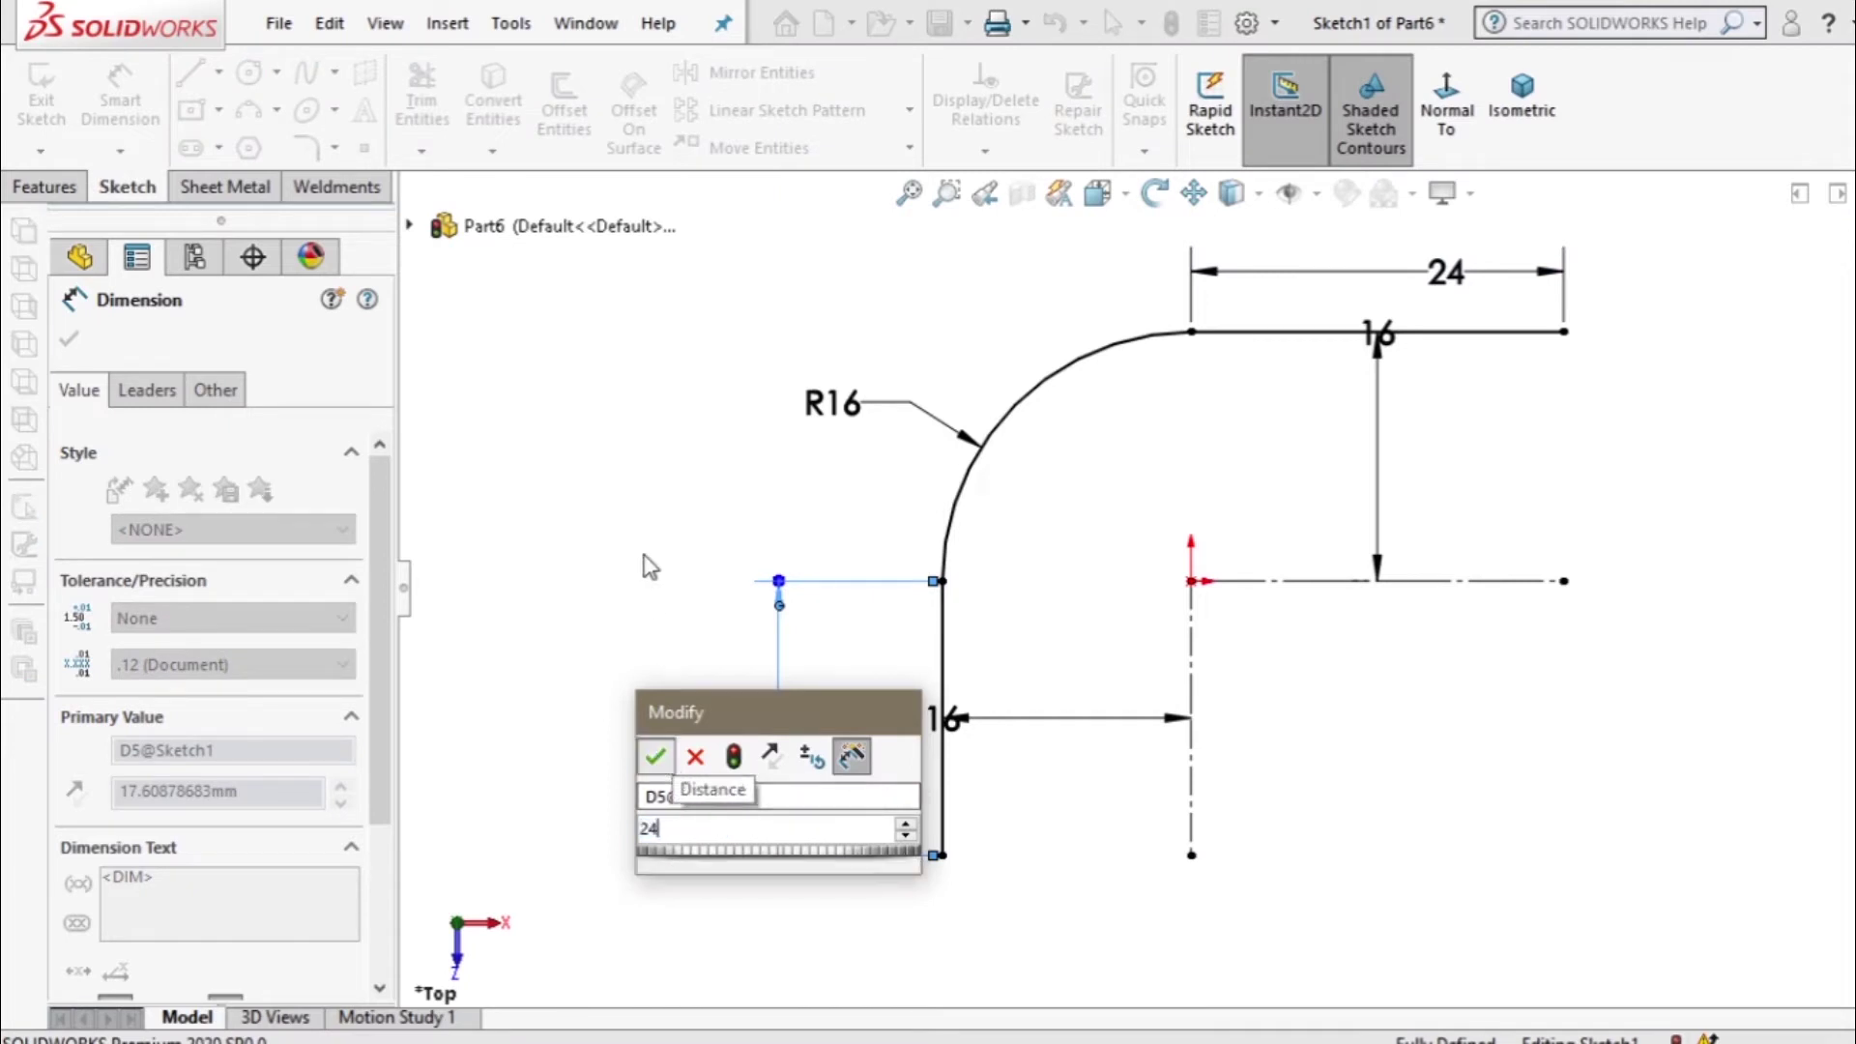
pyautogui.press('Escape')
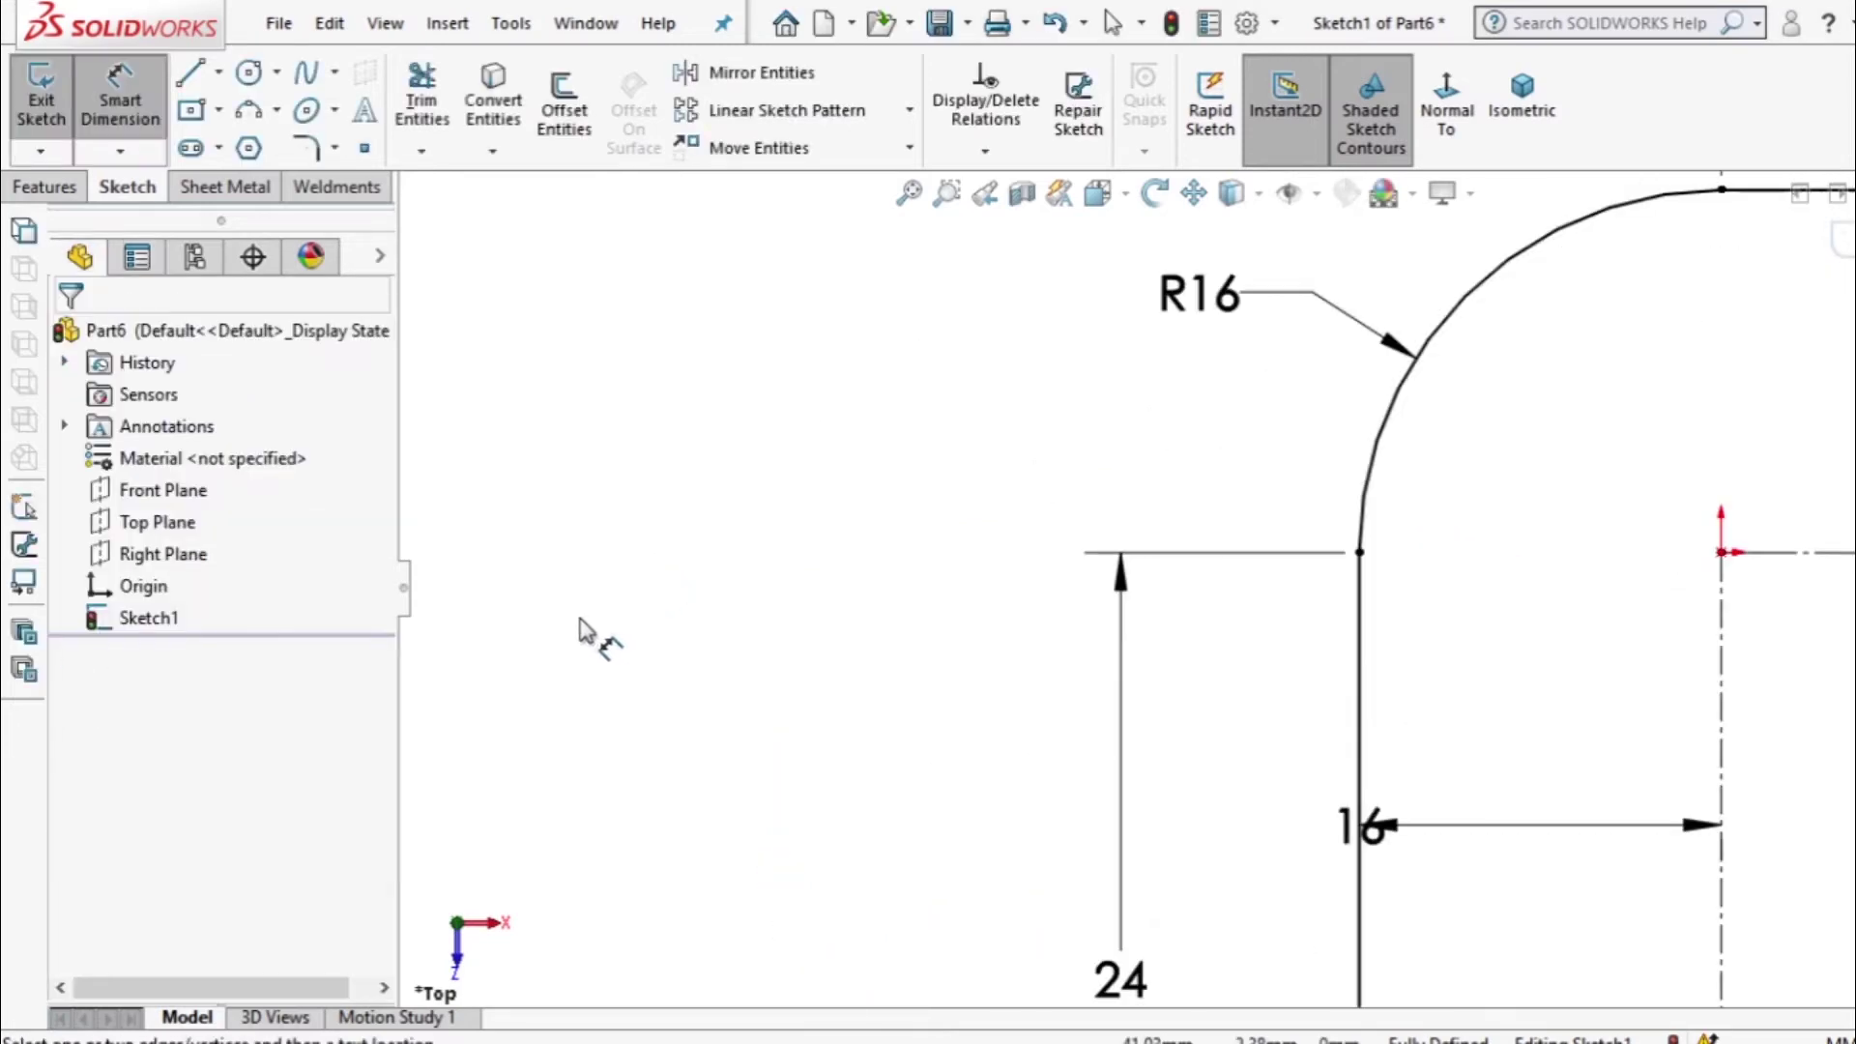
pyautogui.click(44, 186)
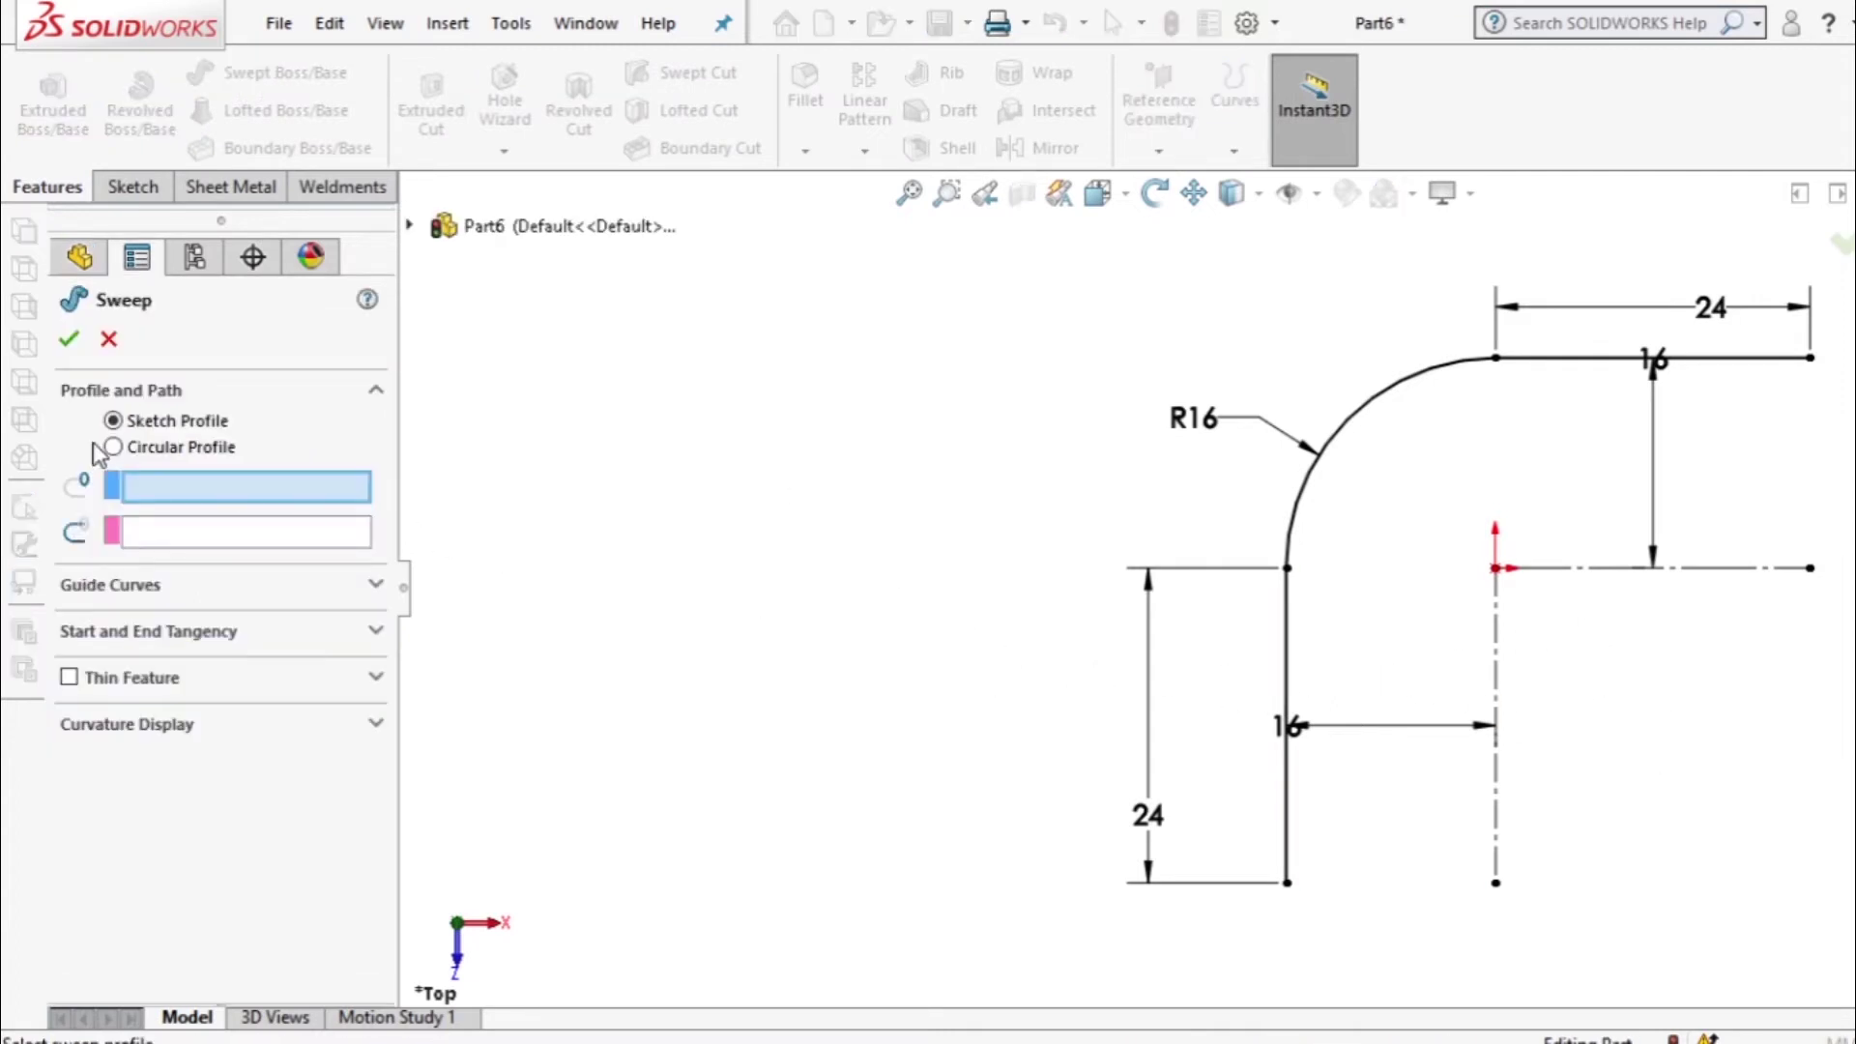
# Sweep a Ø32 circular profile along Sketch1 as a reversed thin feature with 3.5 mm walls.
pyautogui.click(113, 447)
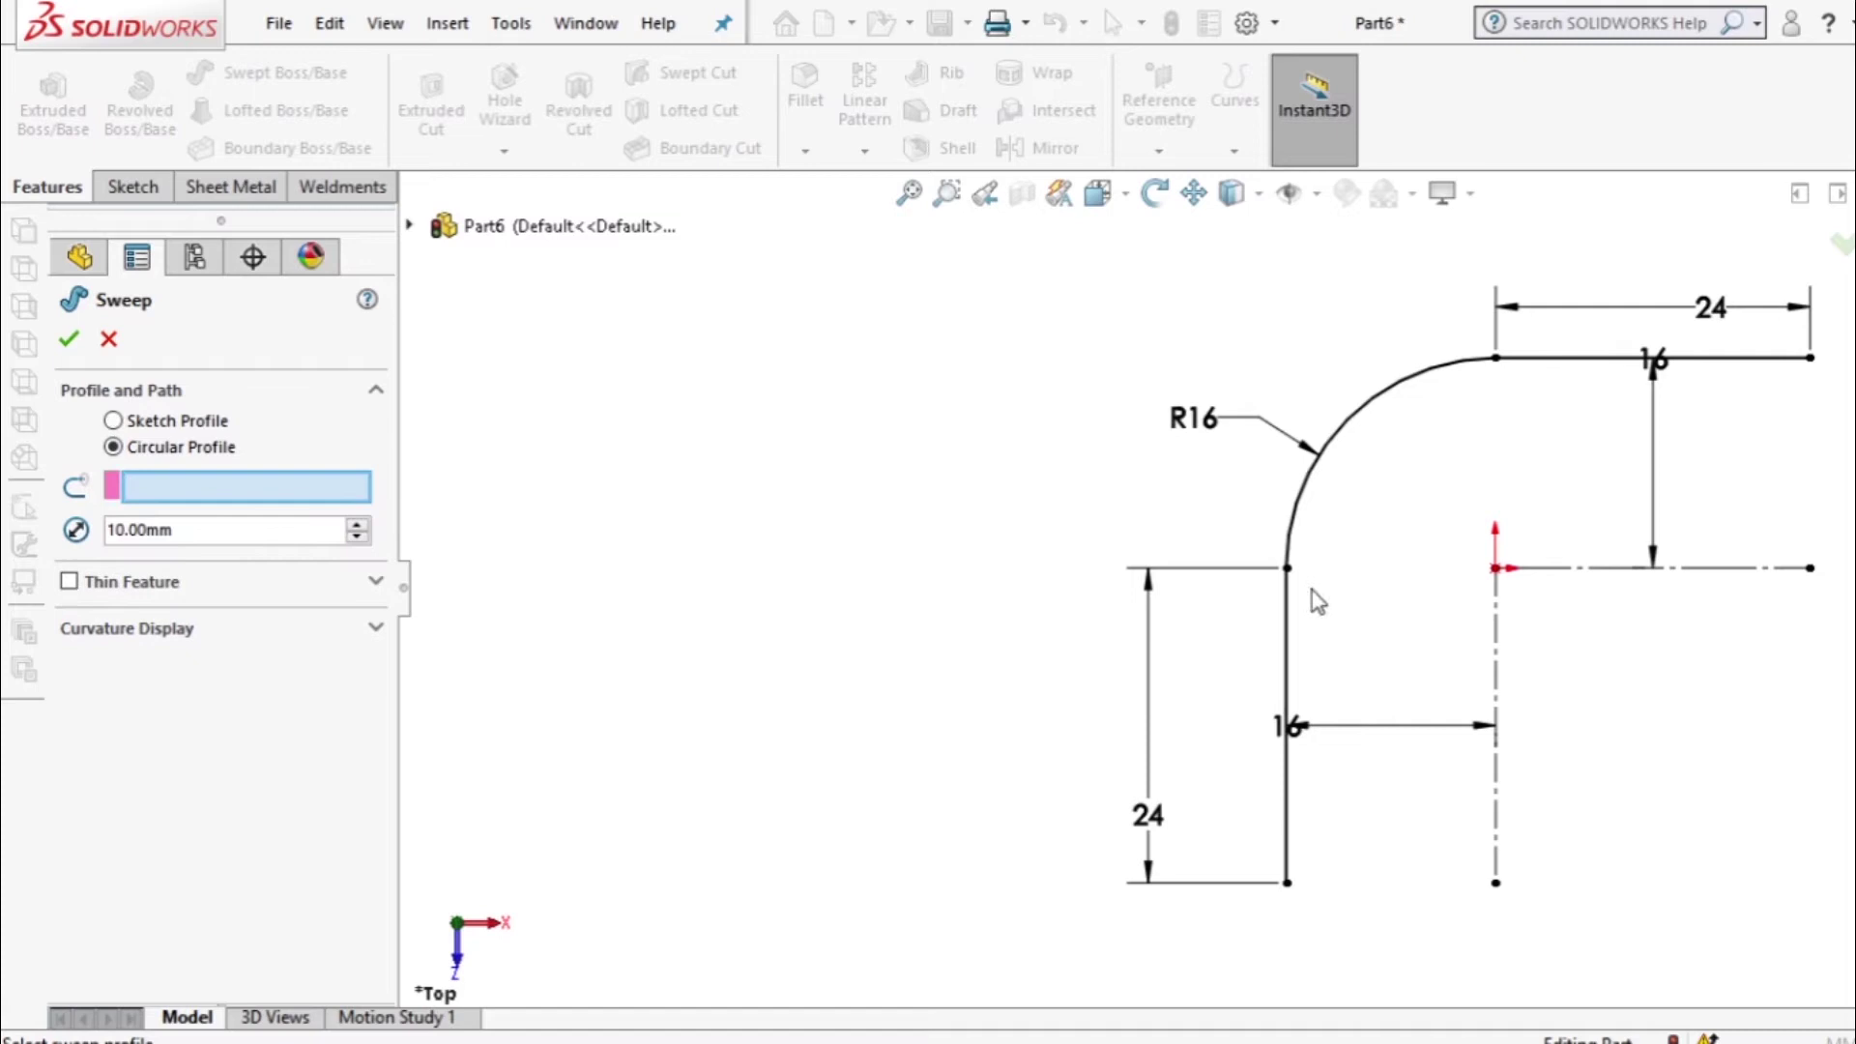
pyautogui.click(1289, 621)
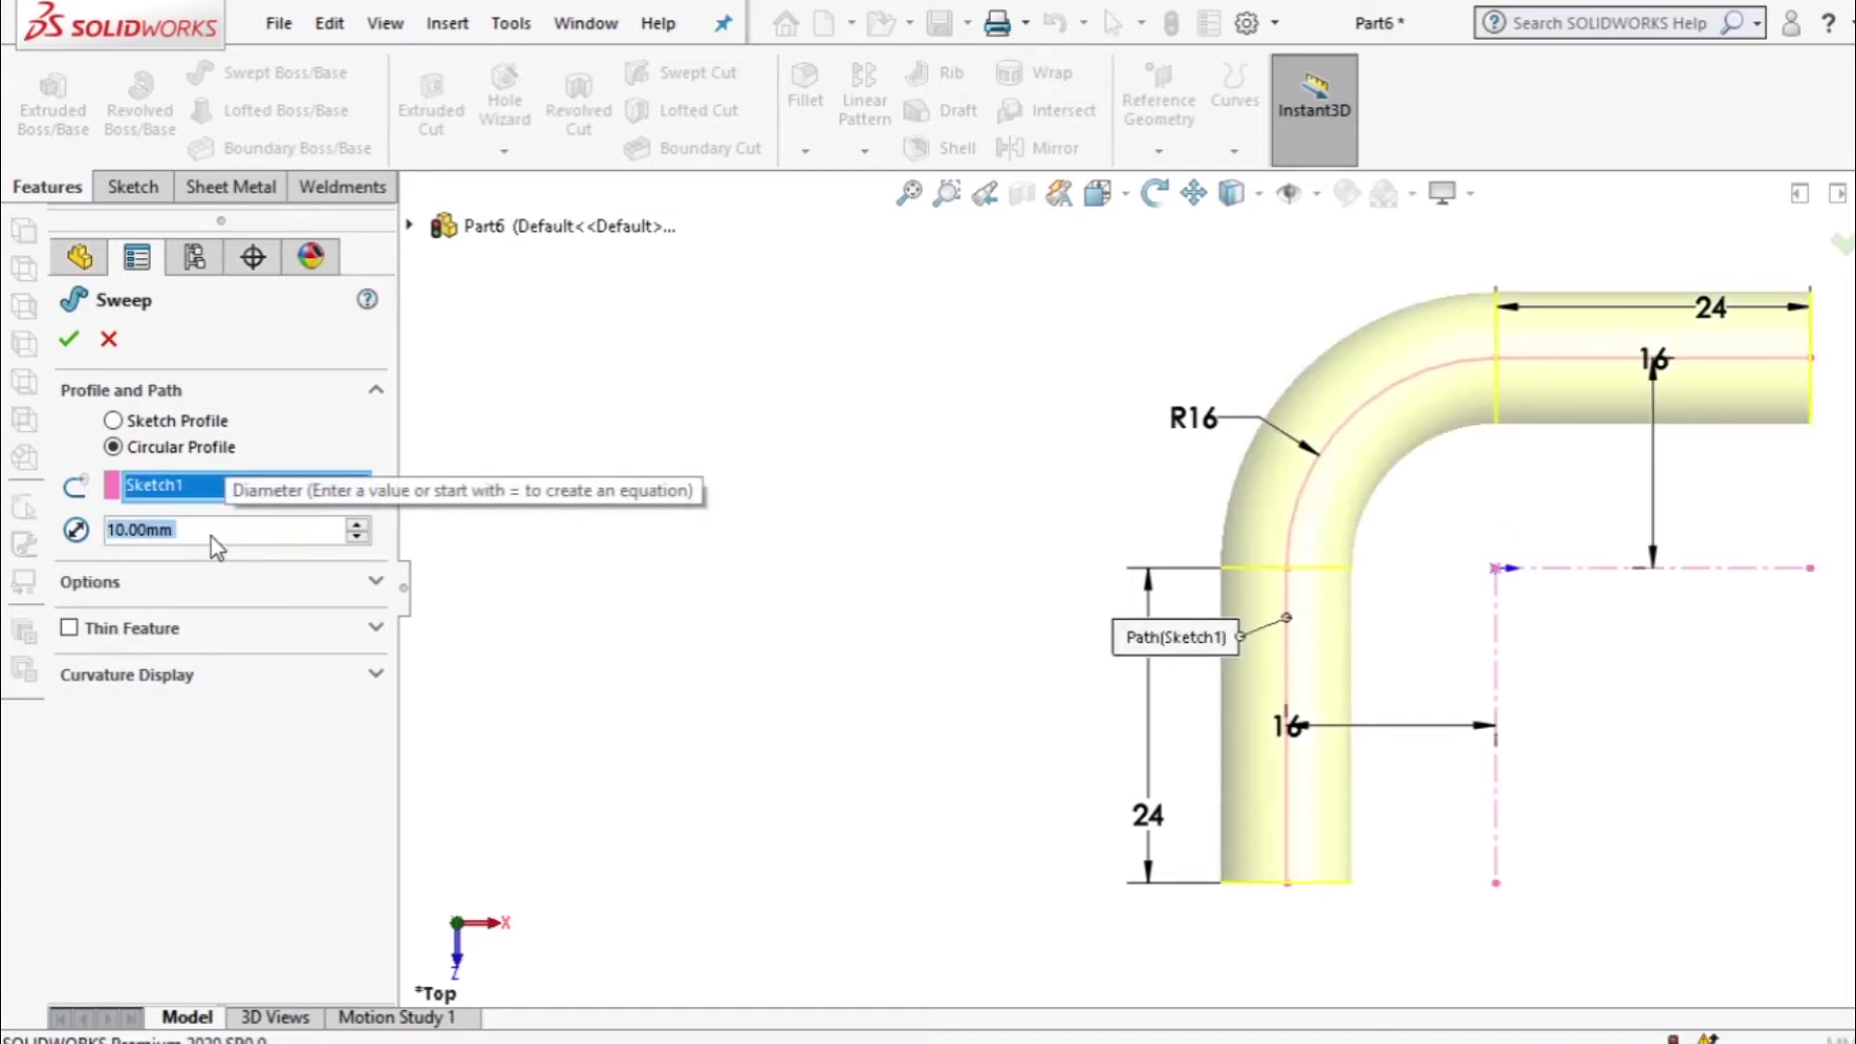
pyautogui.write('32')
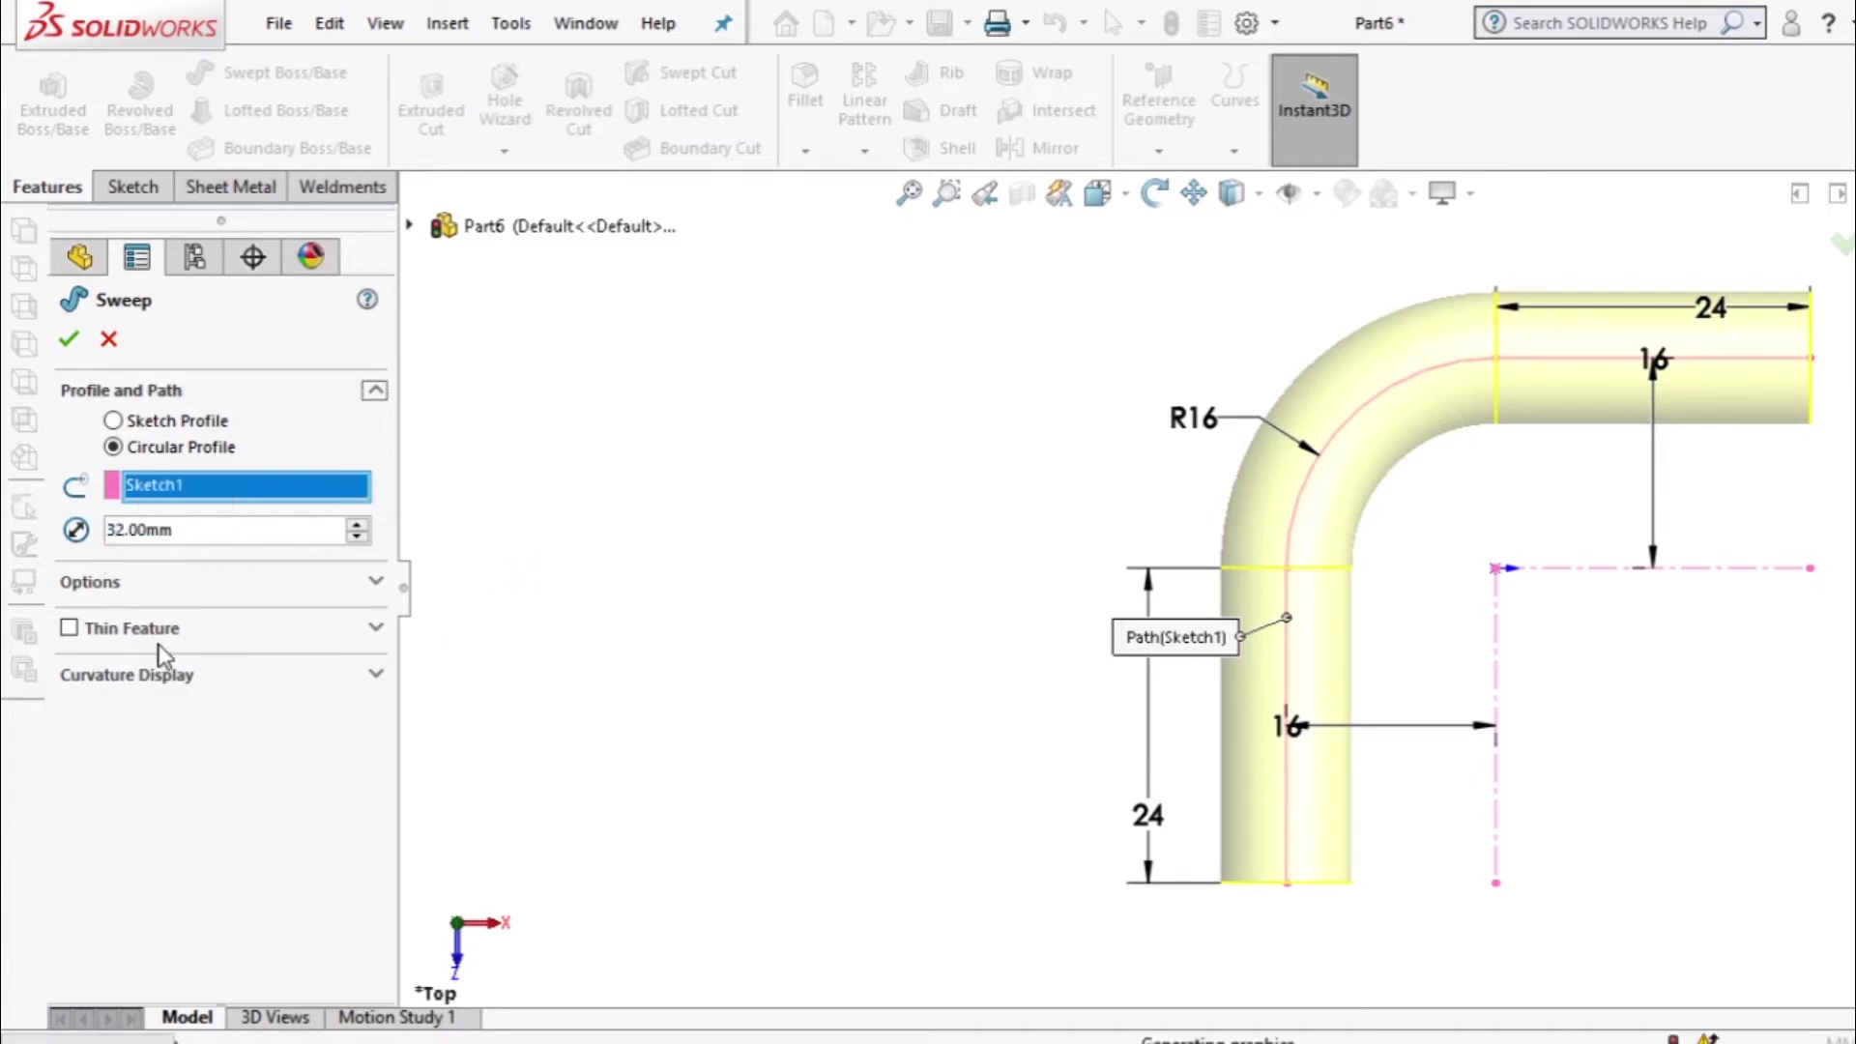
pyautogui.click(68, 629)
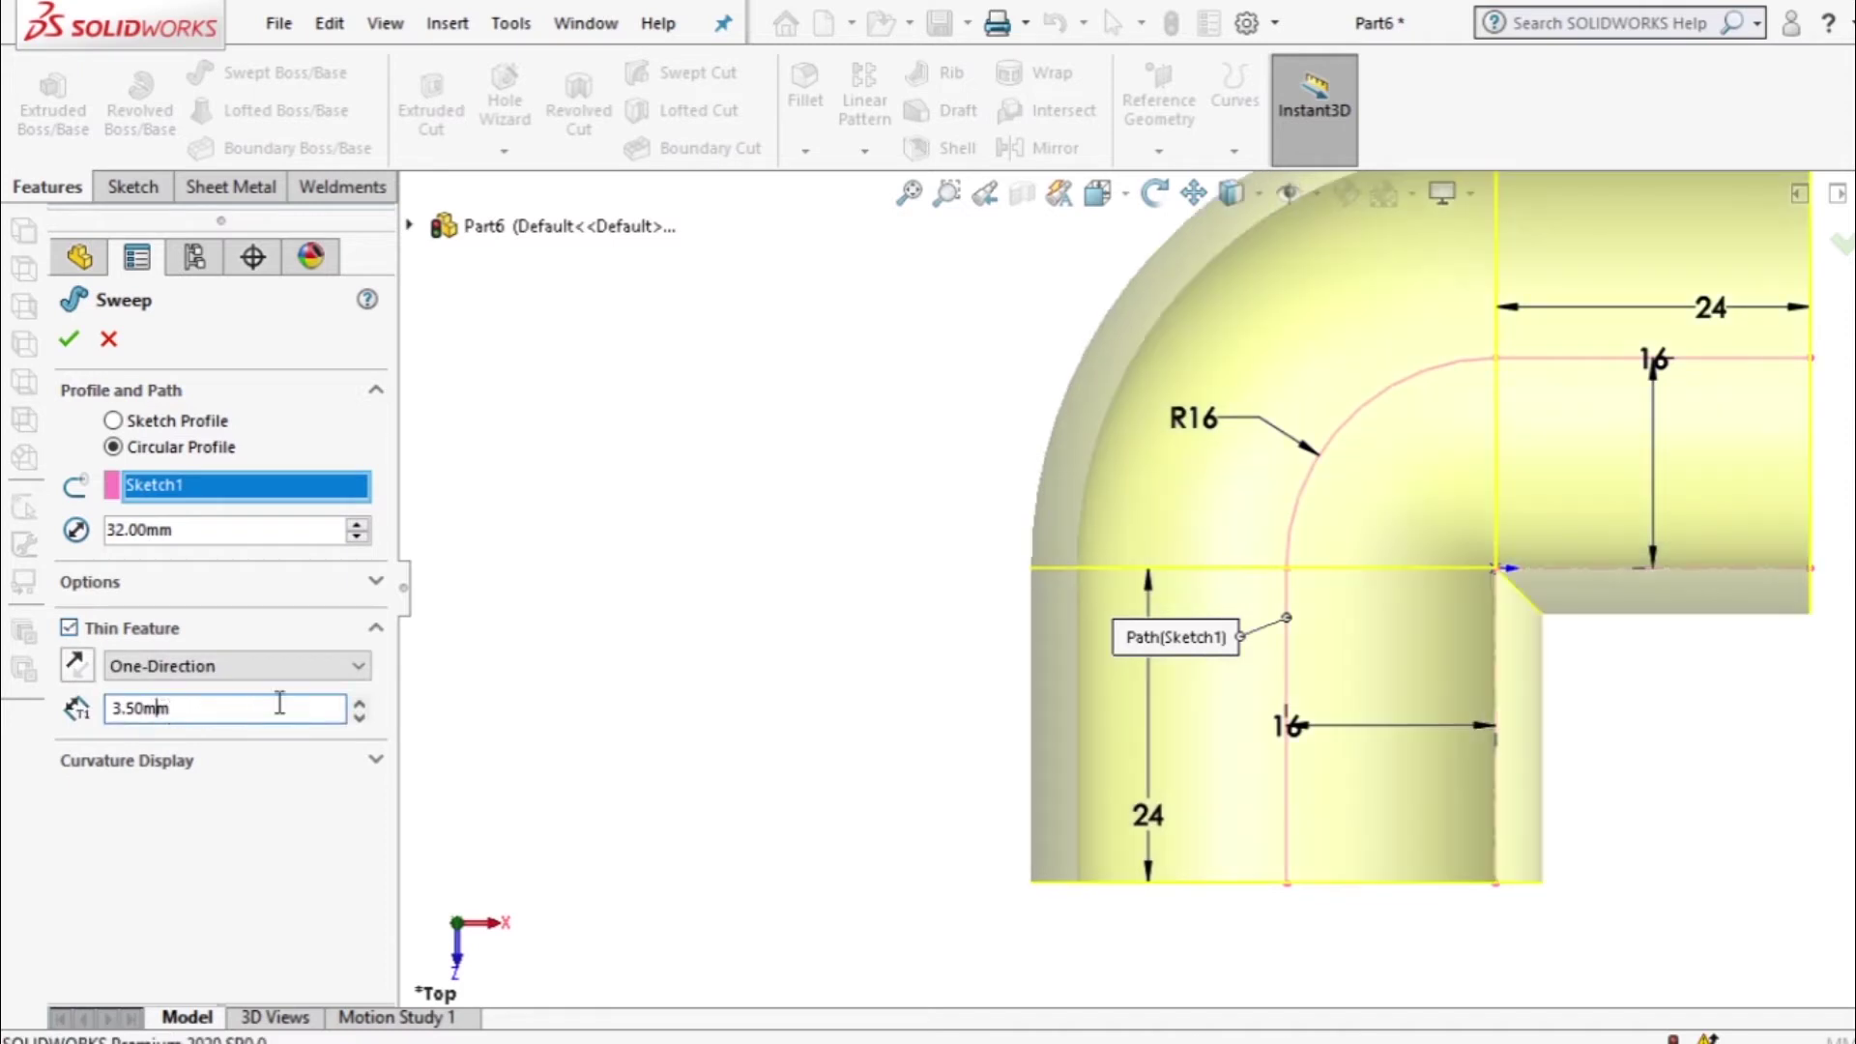
pyautogui.scroll(2, 540, 620)
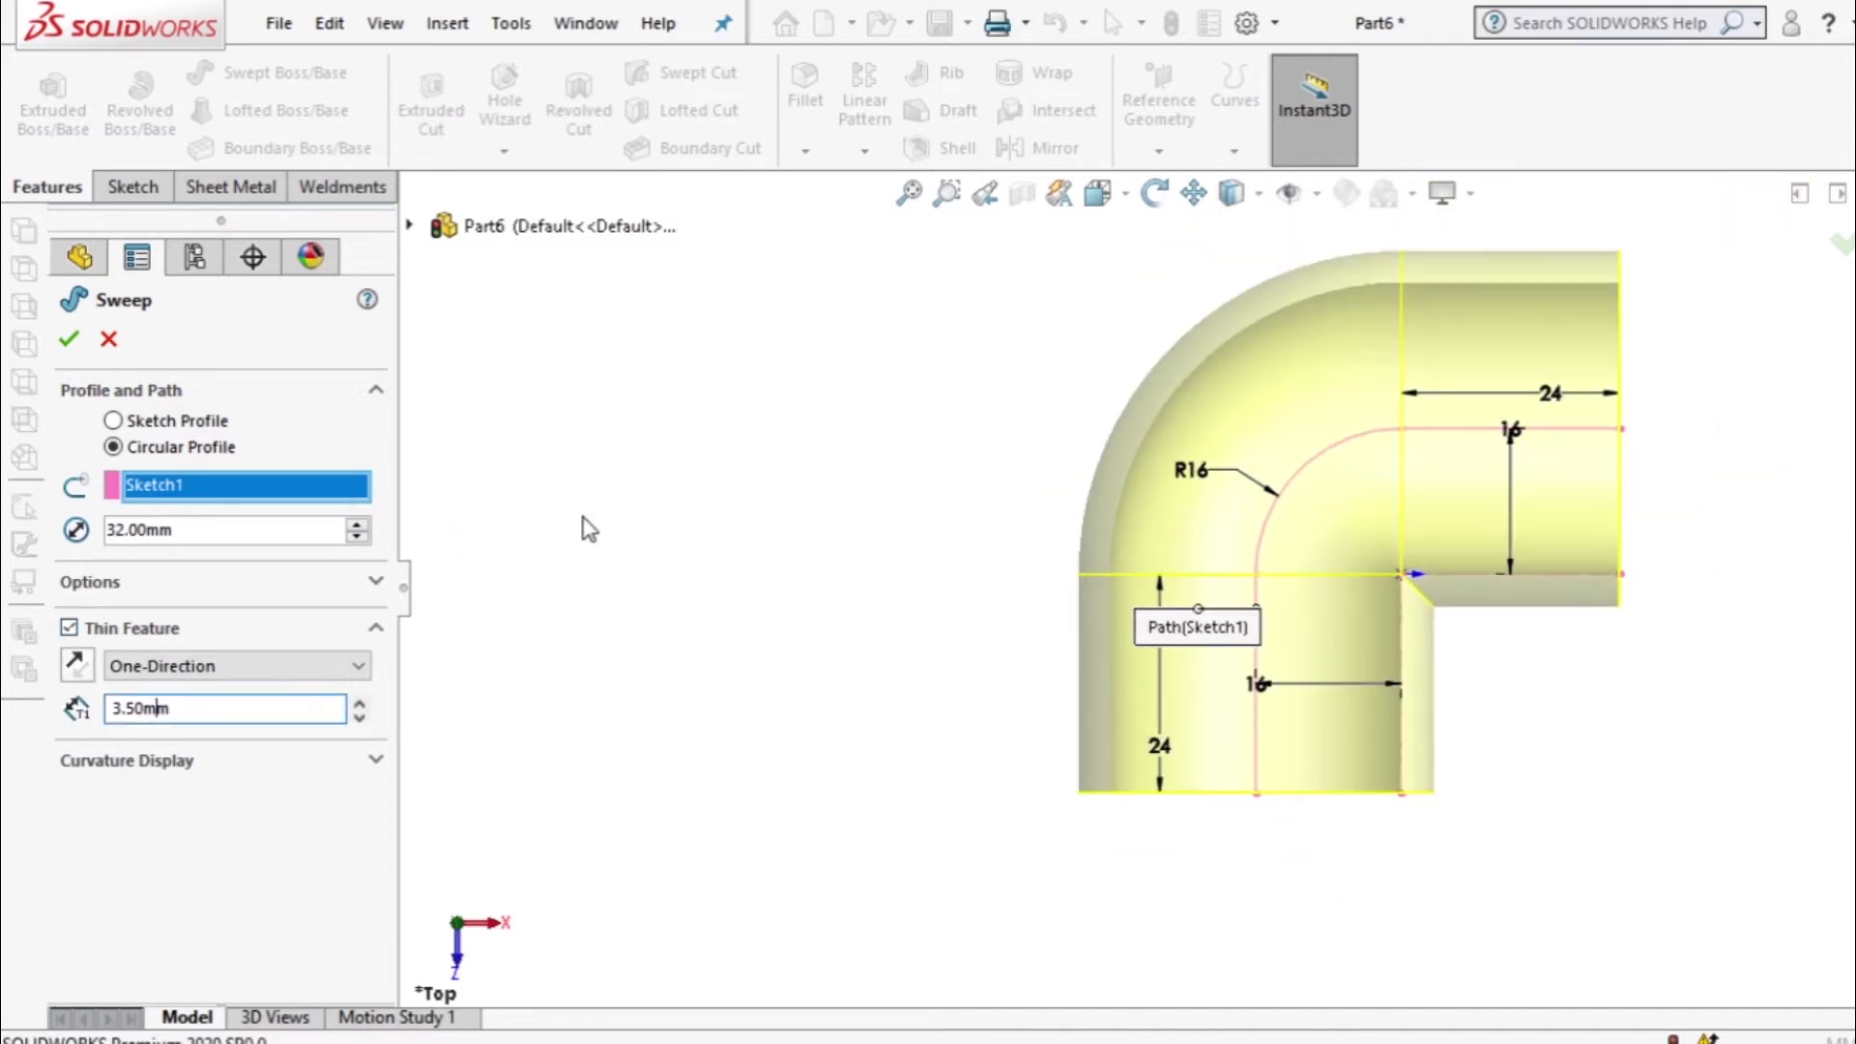
pyautogui.click(77, 666)
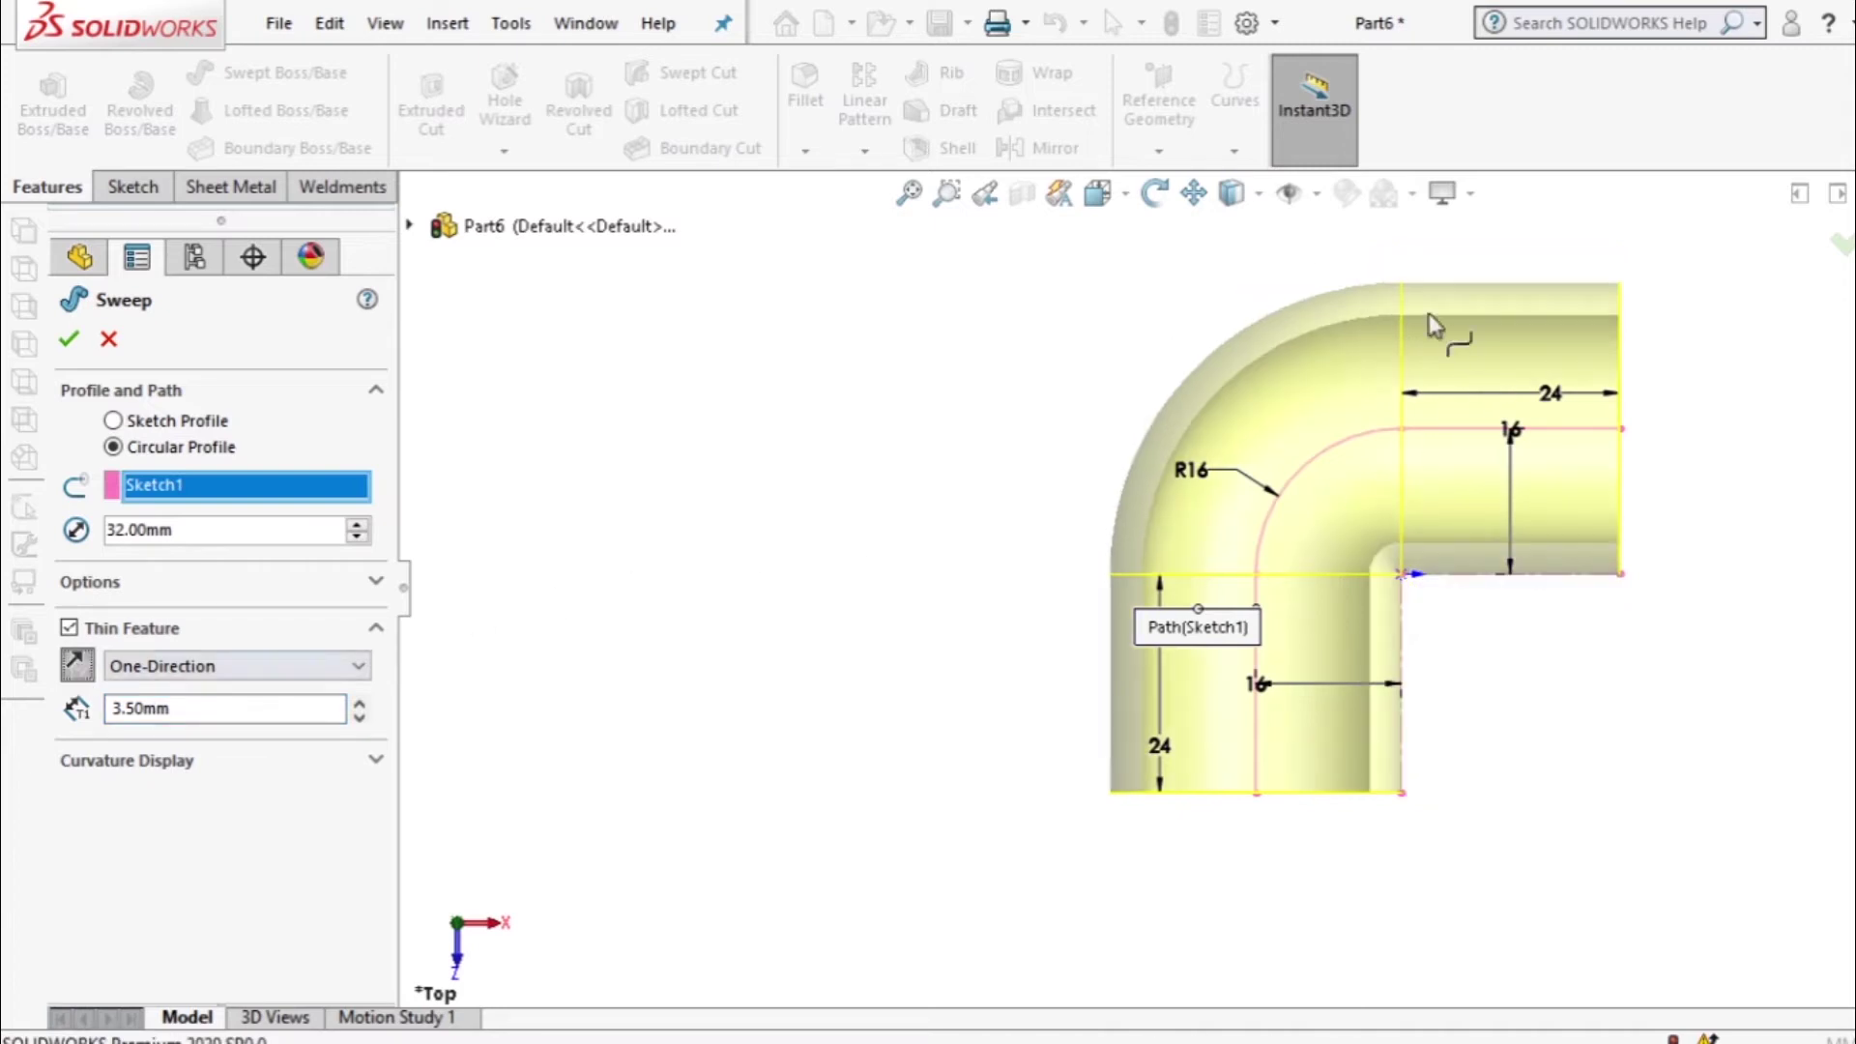
pyautogui.click(1157, 195)
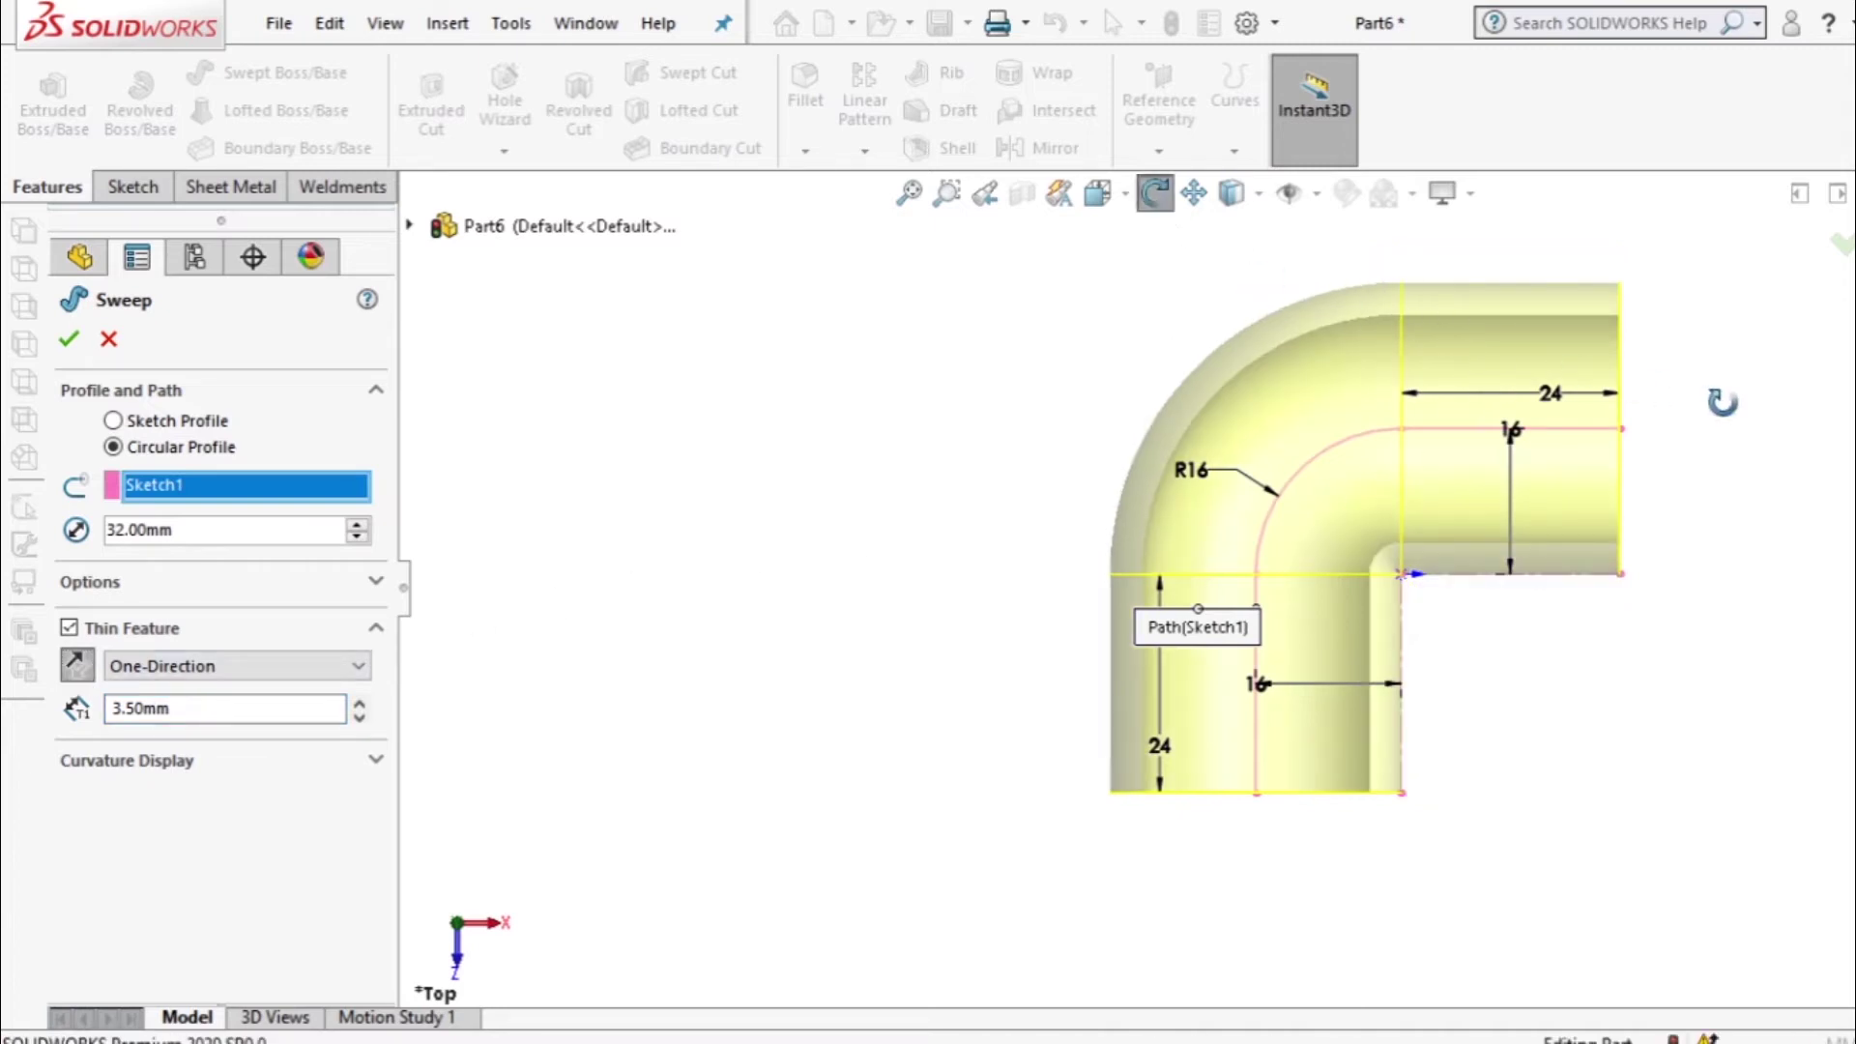
pyautogui.moveTo(1721, 402); pyautogui.dragTo(1508, 538)
pyautogui.click(71, 345)
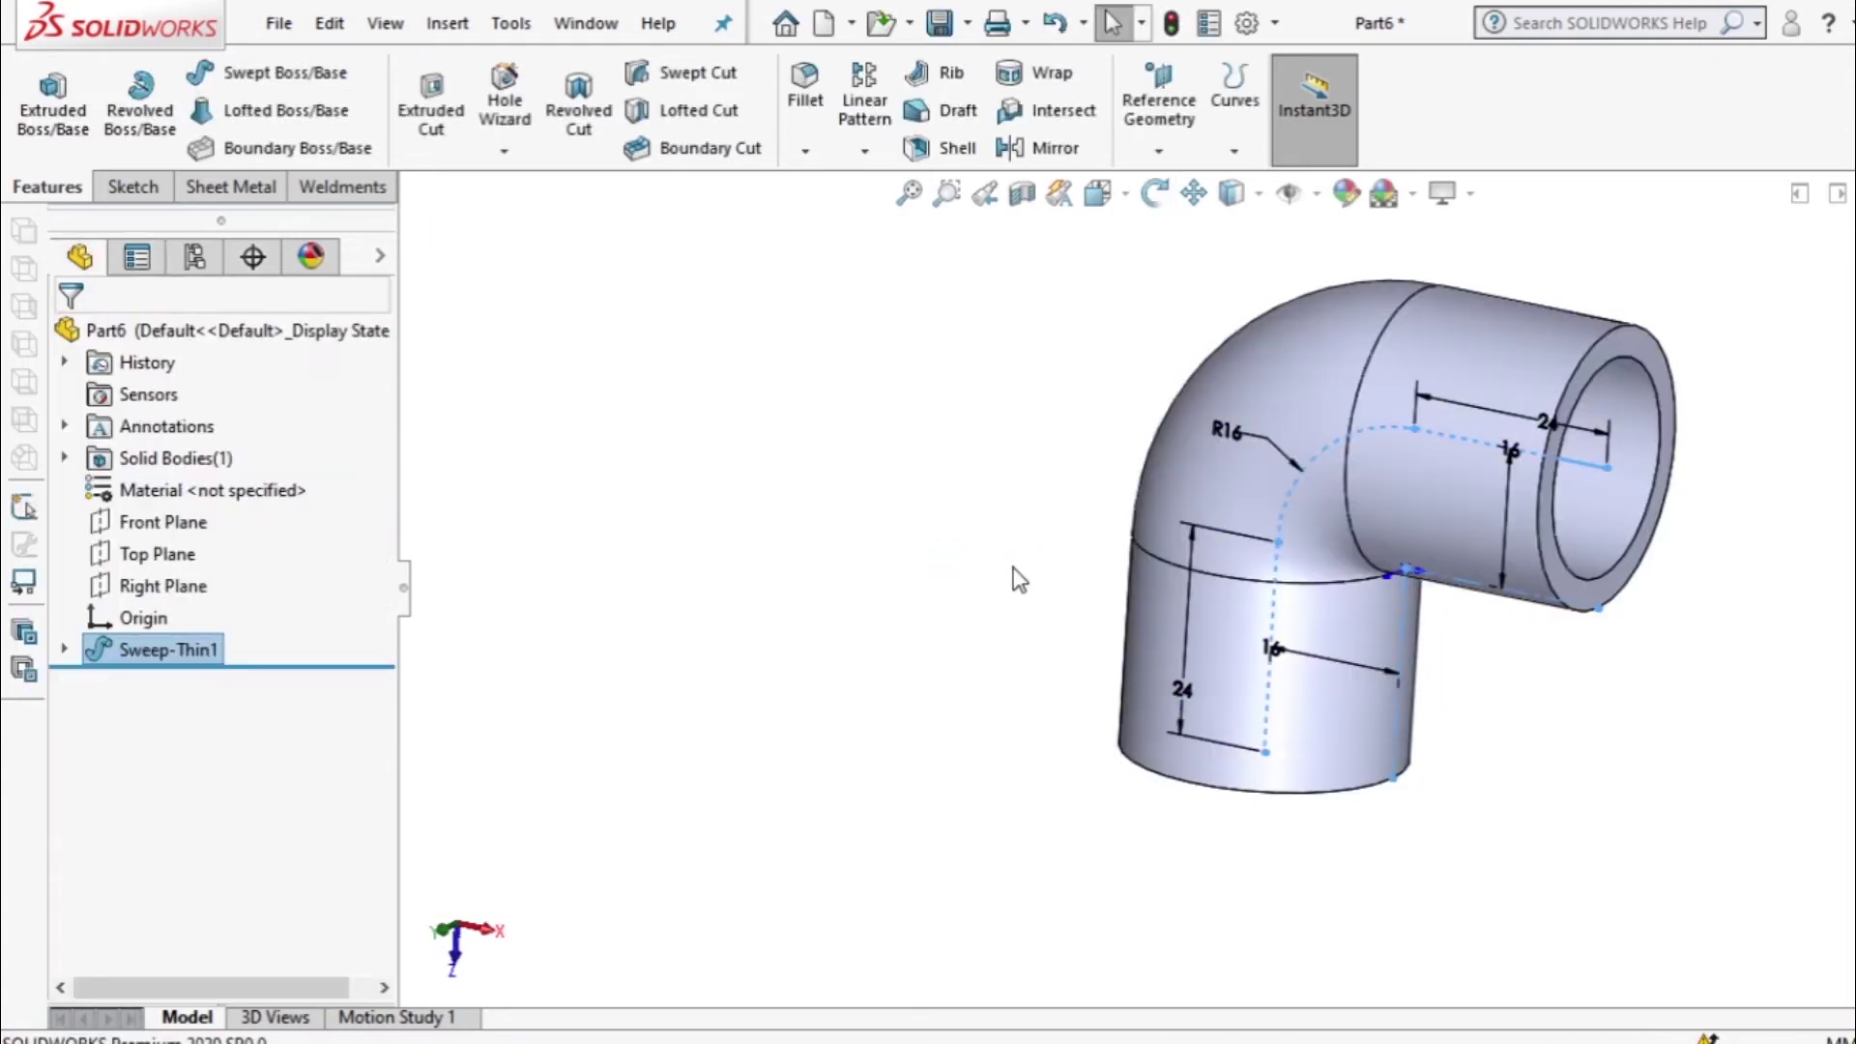
# Orbit the elbow and open a new sketch on the Top Plane.
pyautogui.moveTo(1020, 580); pyautogui.dragTo(574, 625, button='middle')
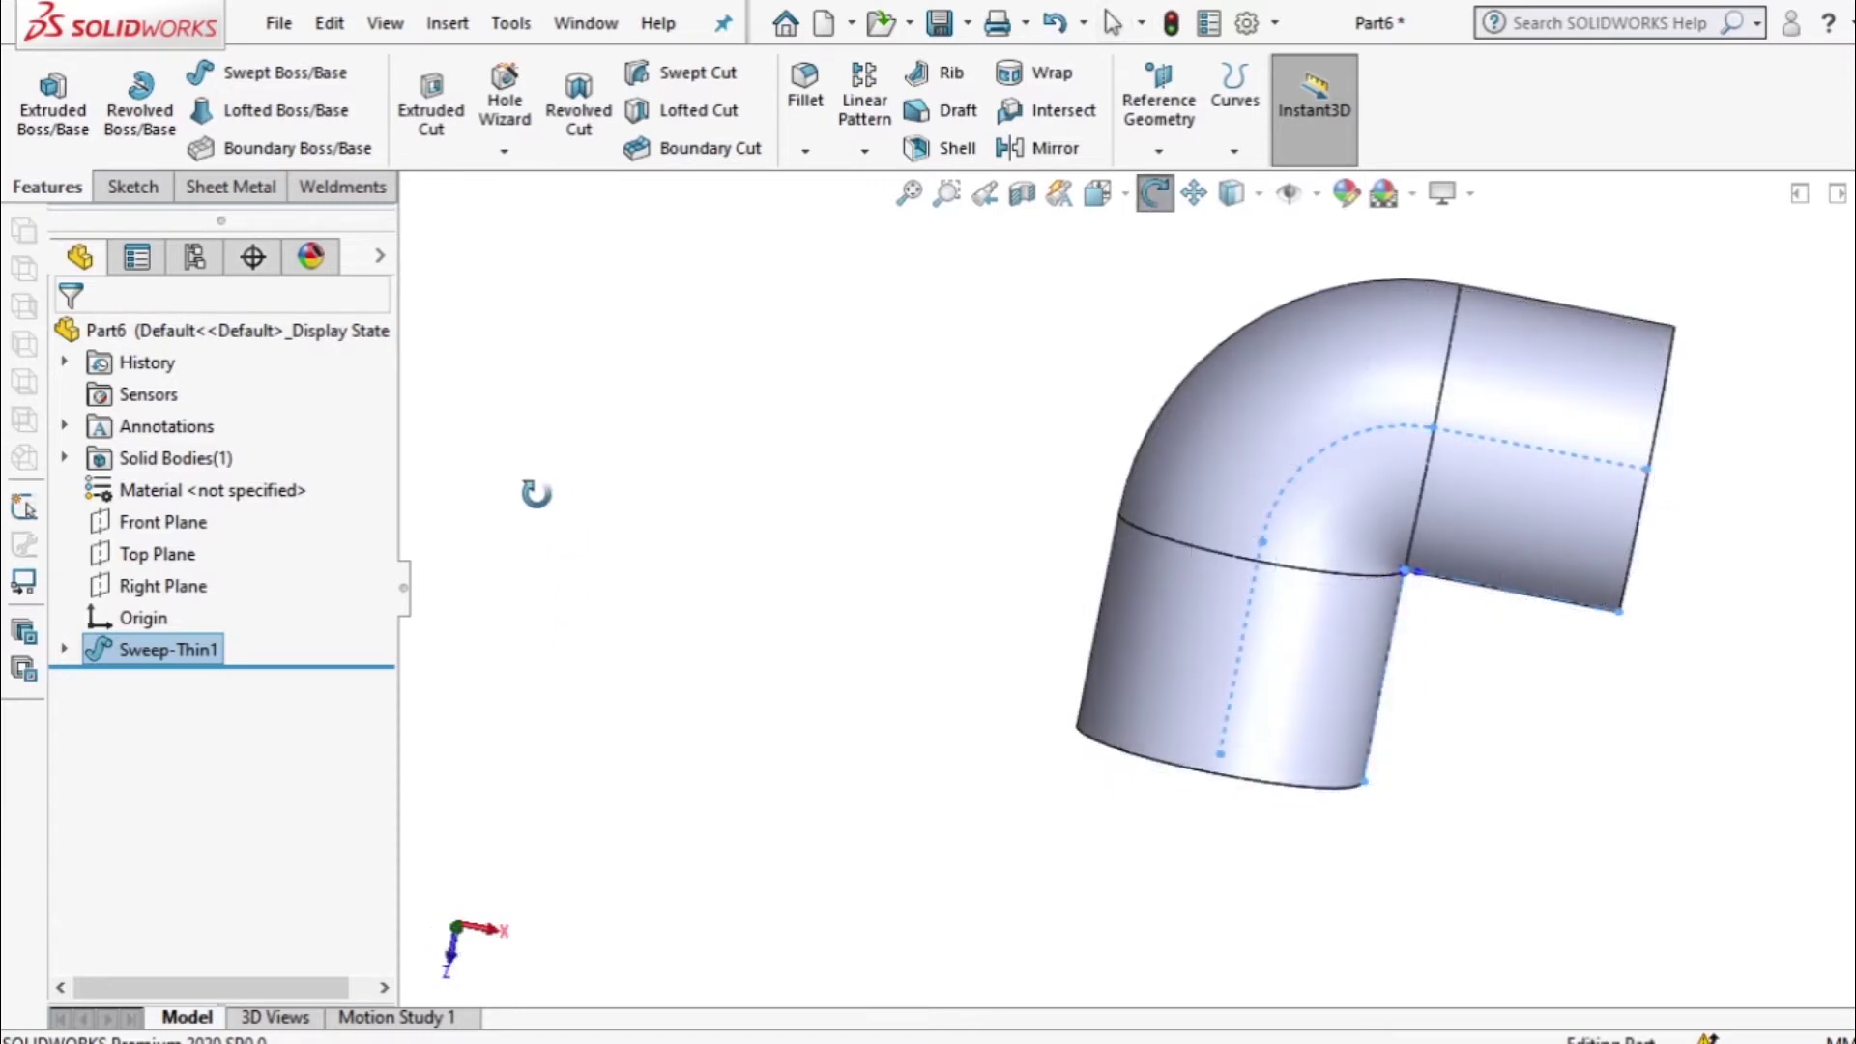
pyautogui.click(181, 562)
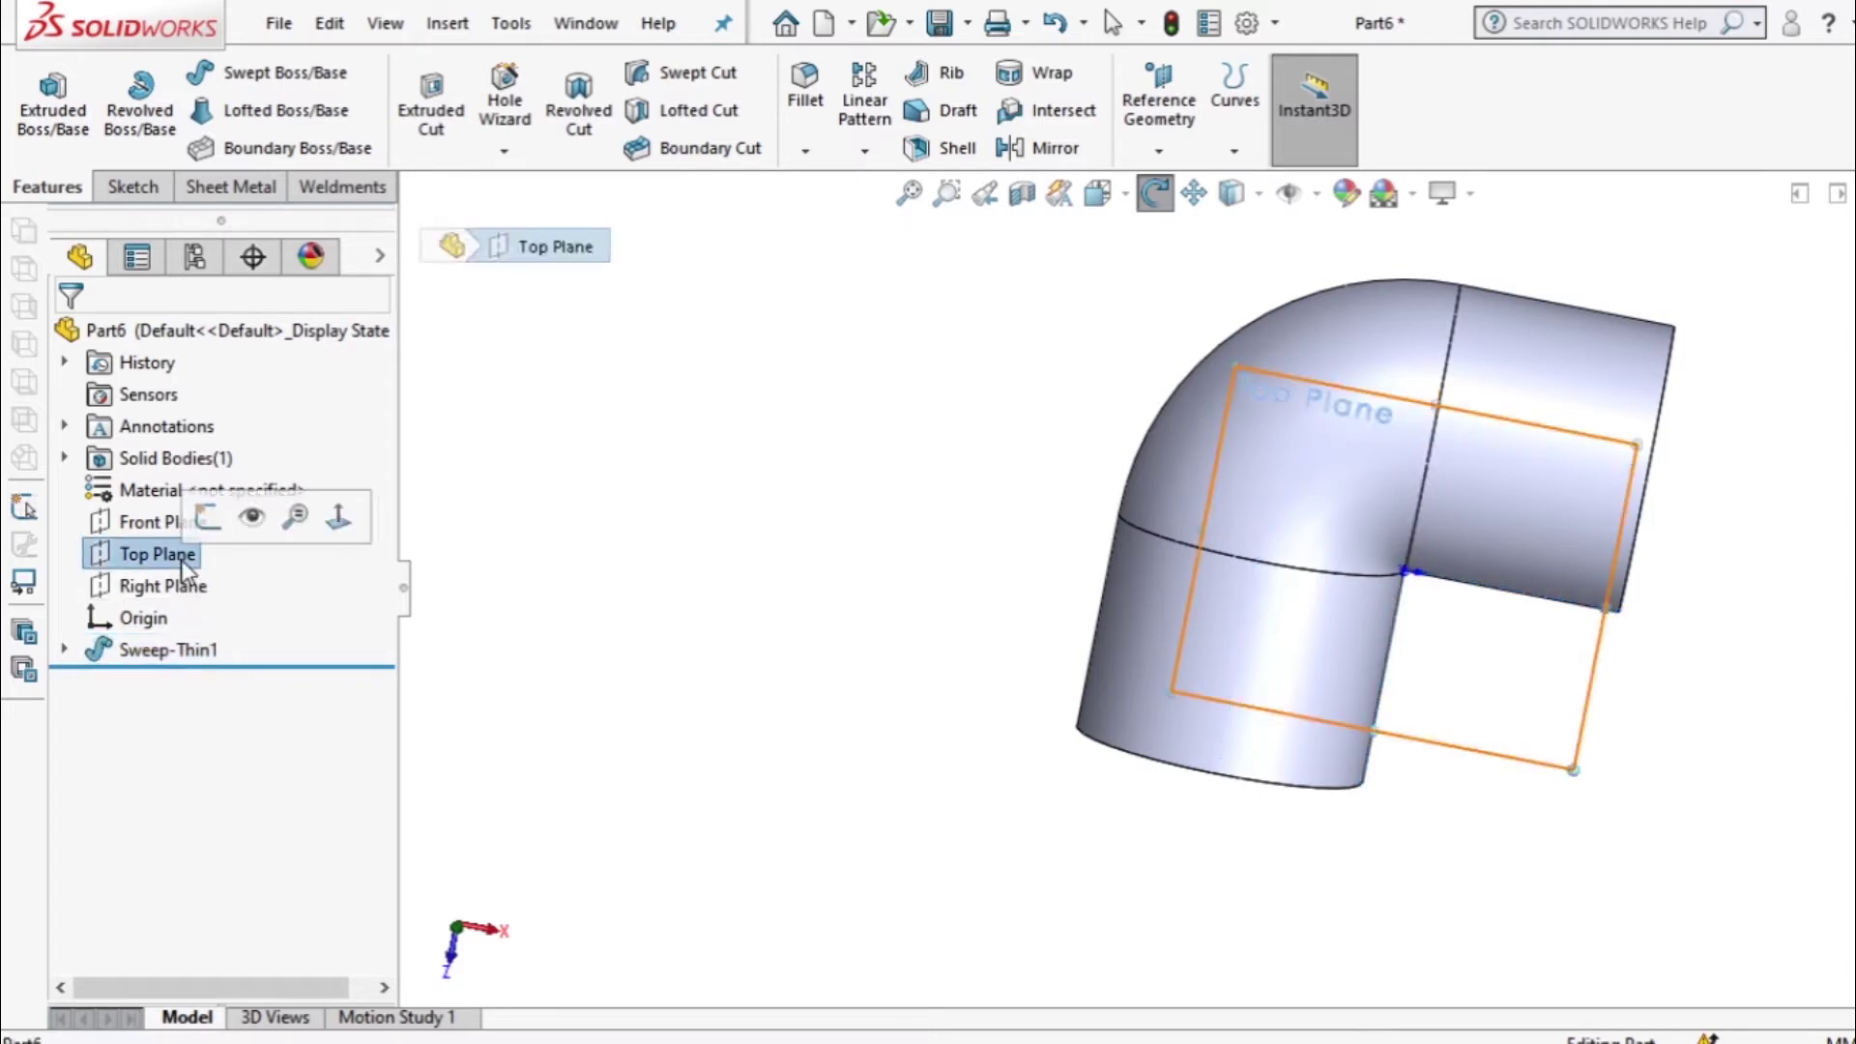
pyautogui.click(208, 518)
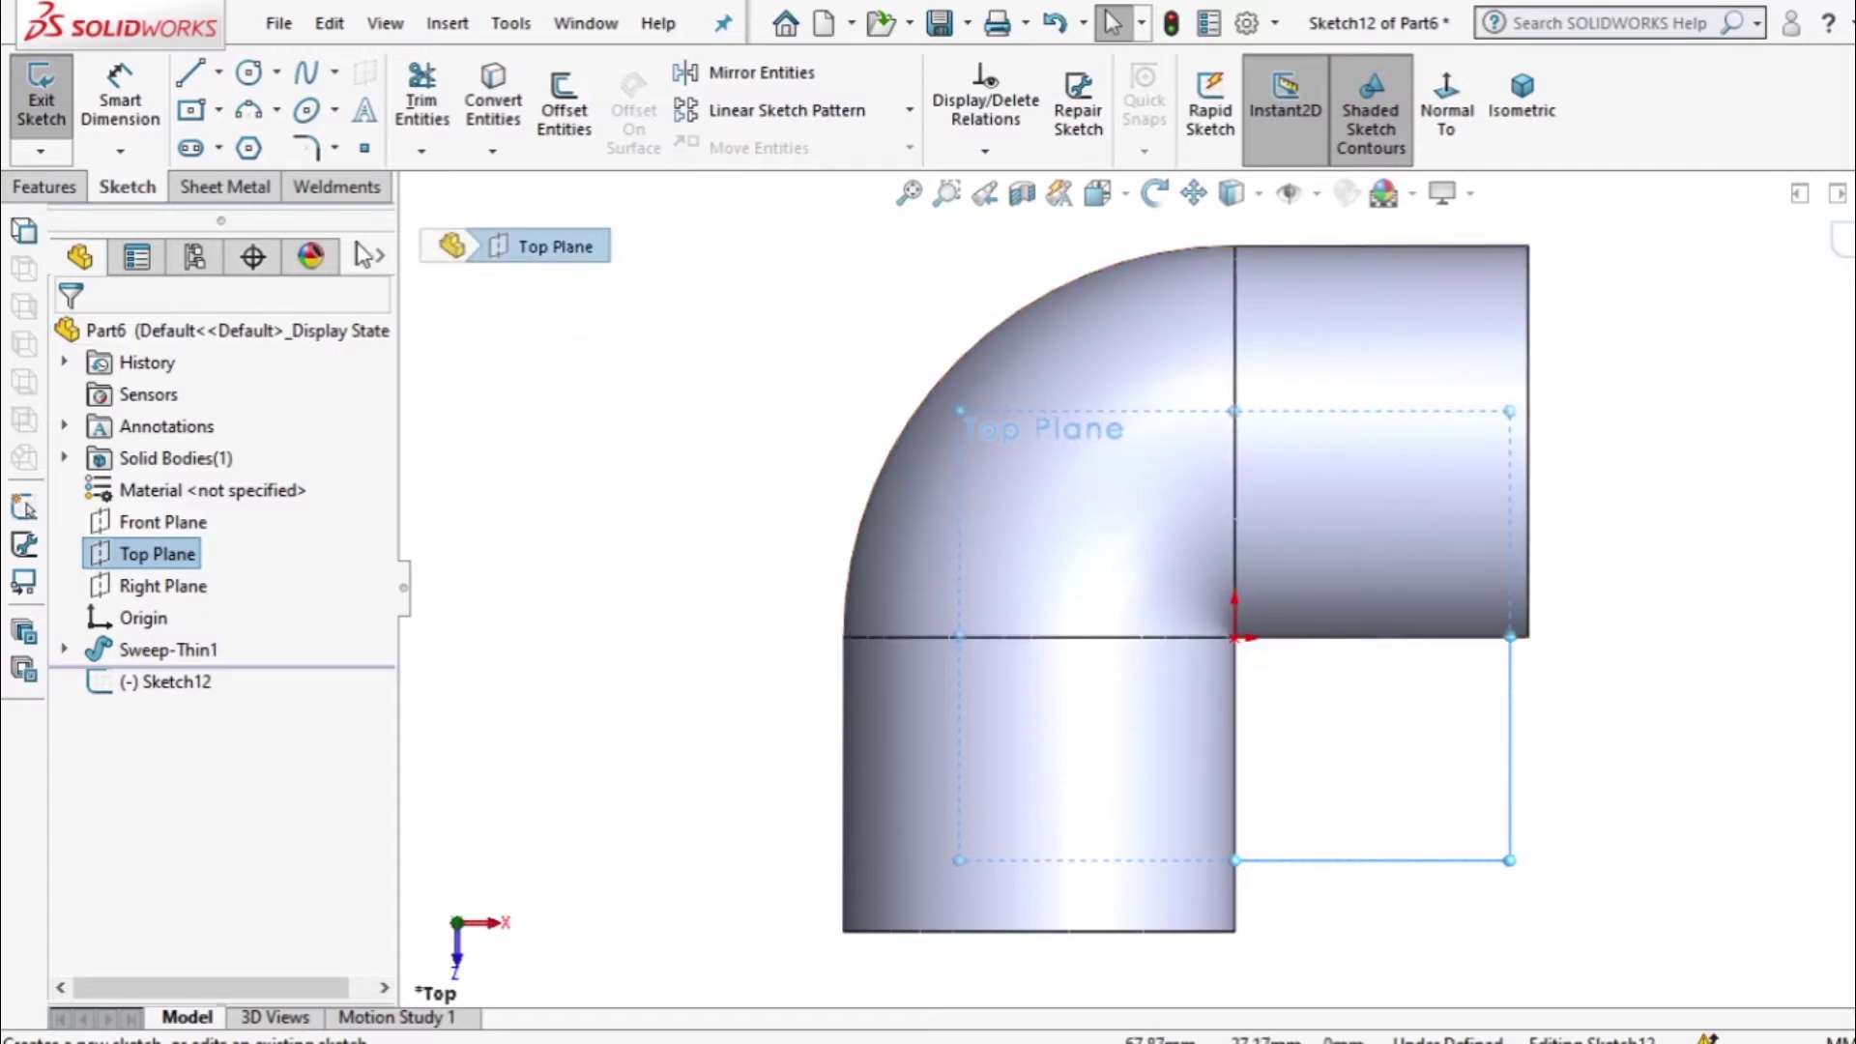
# Draw a Ø32 circle centred on the origin and make it construction geometry.
pyautogui.click(253, 77)
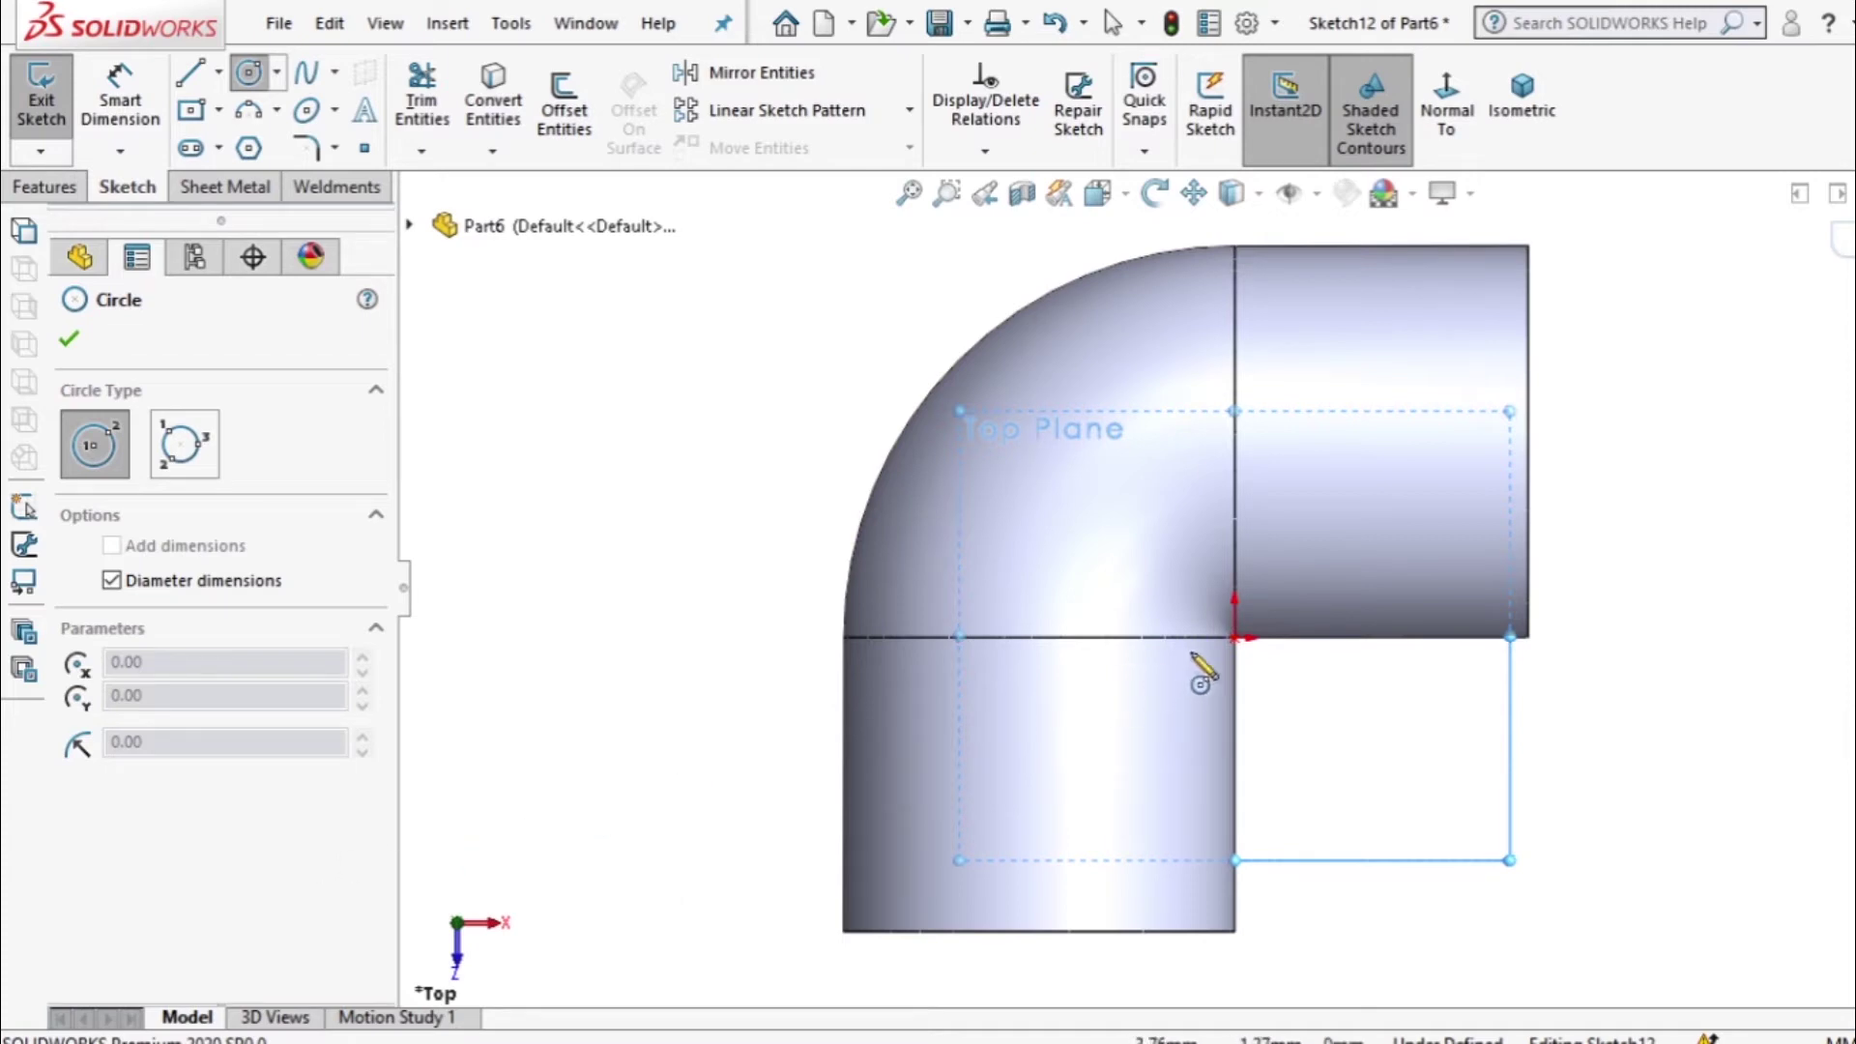
pyautogui.click(1234, 638)
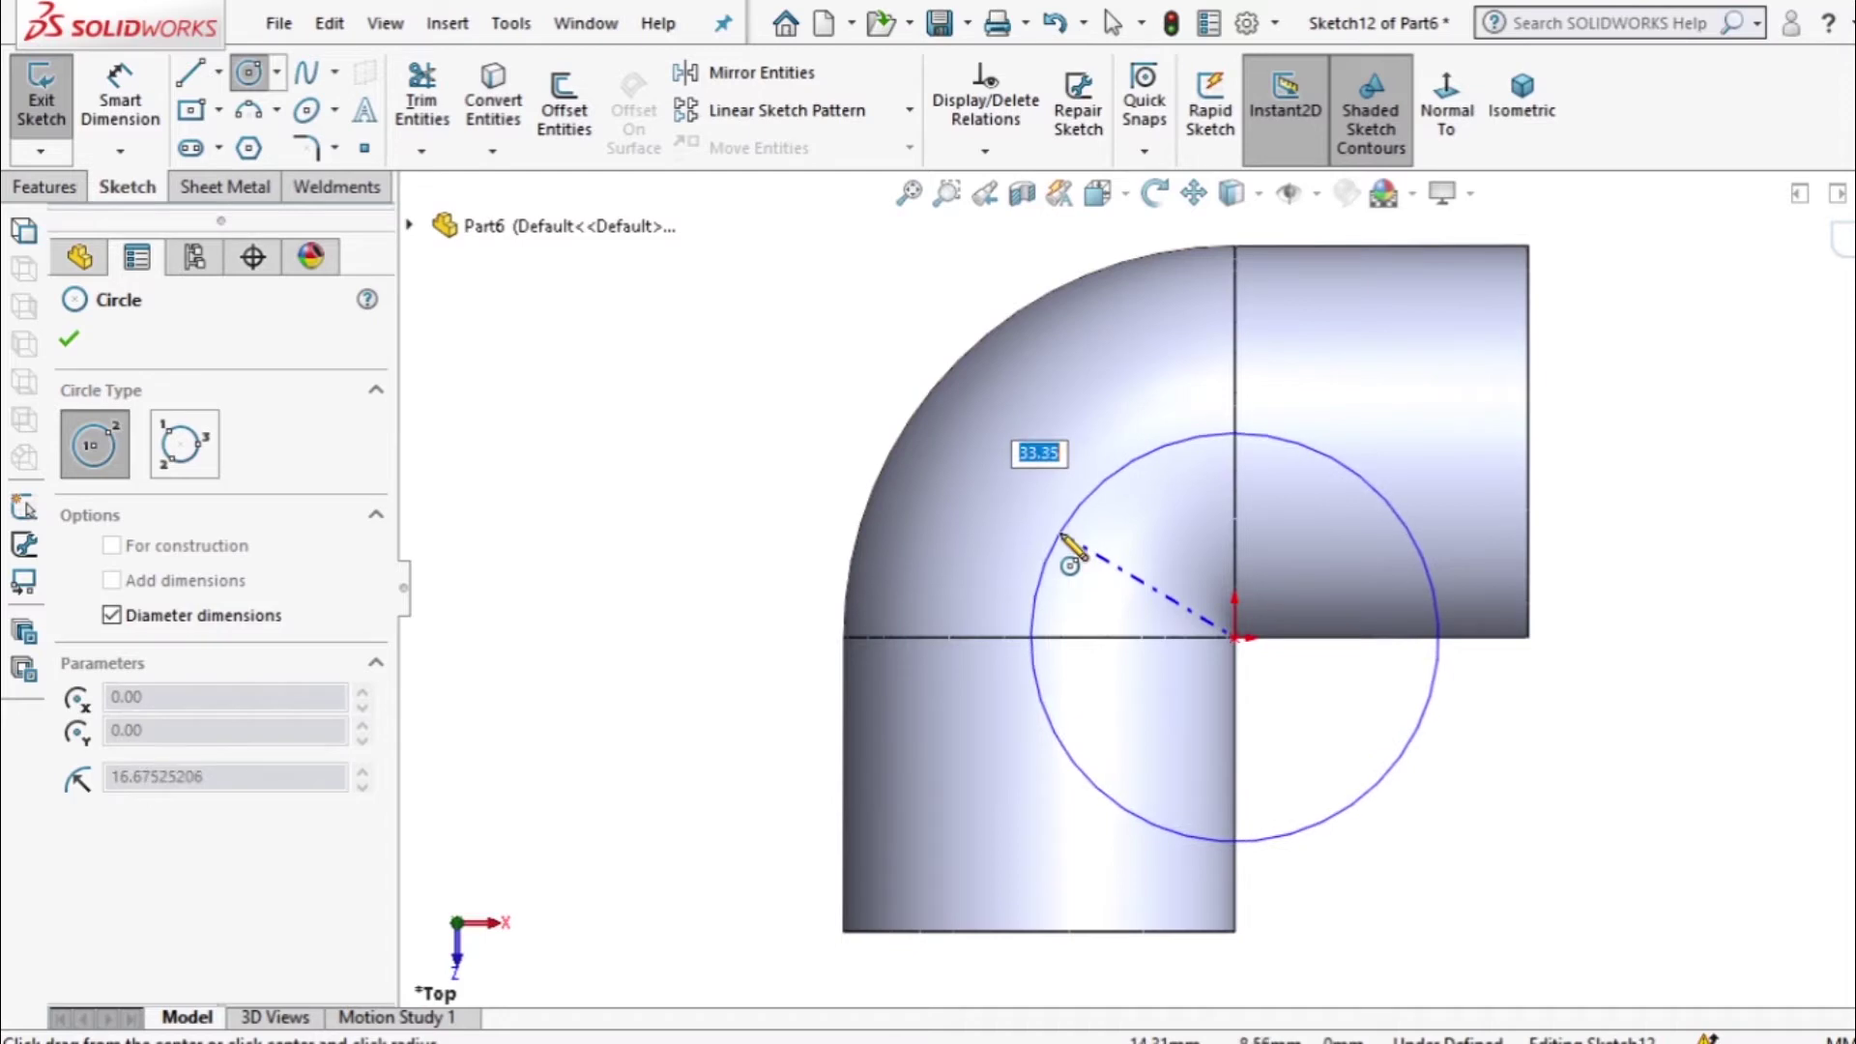
pyautogui.write('32')
pyautogui.press('Return')
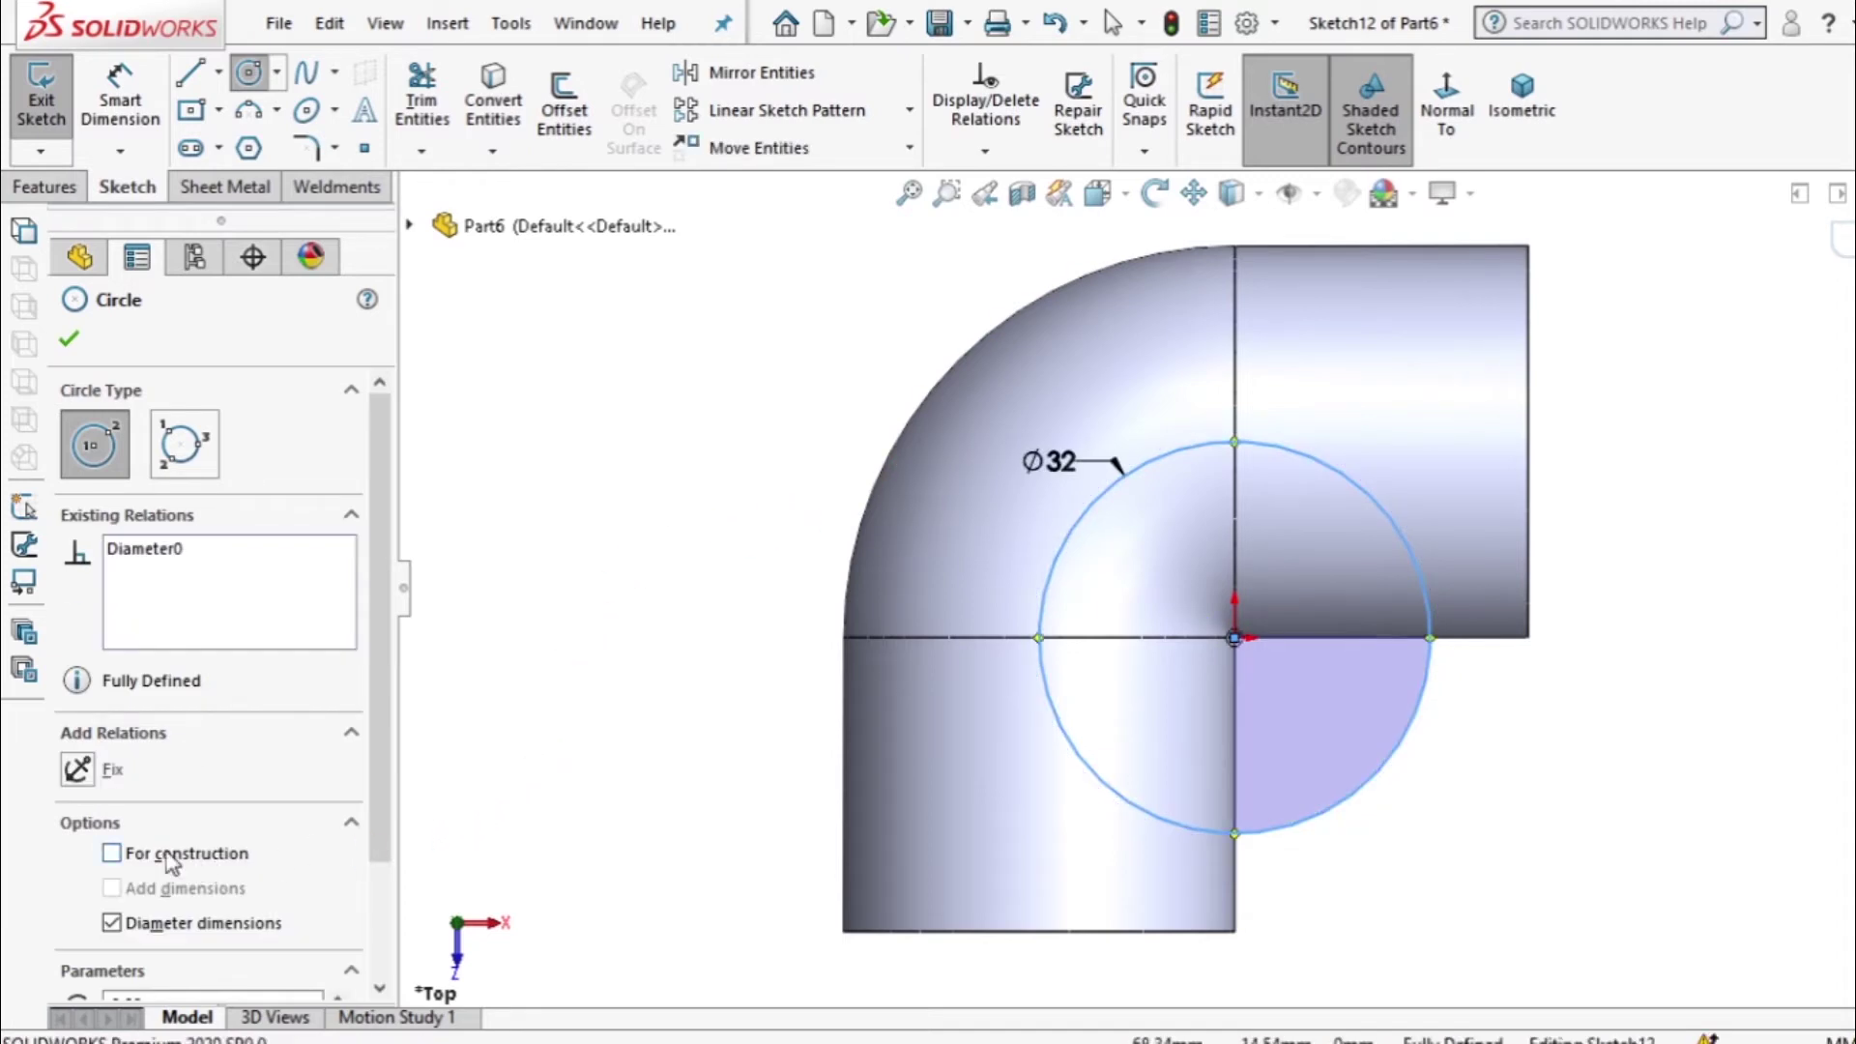
pyautogui.click(113, 855)
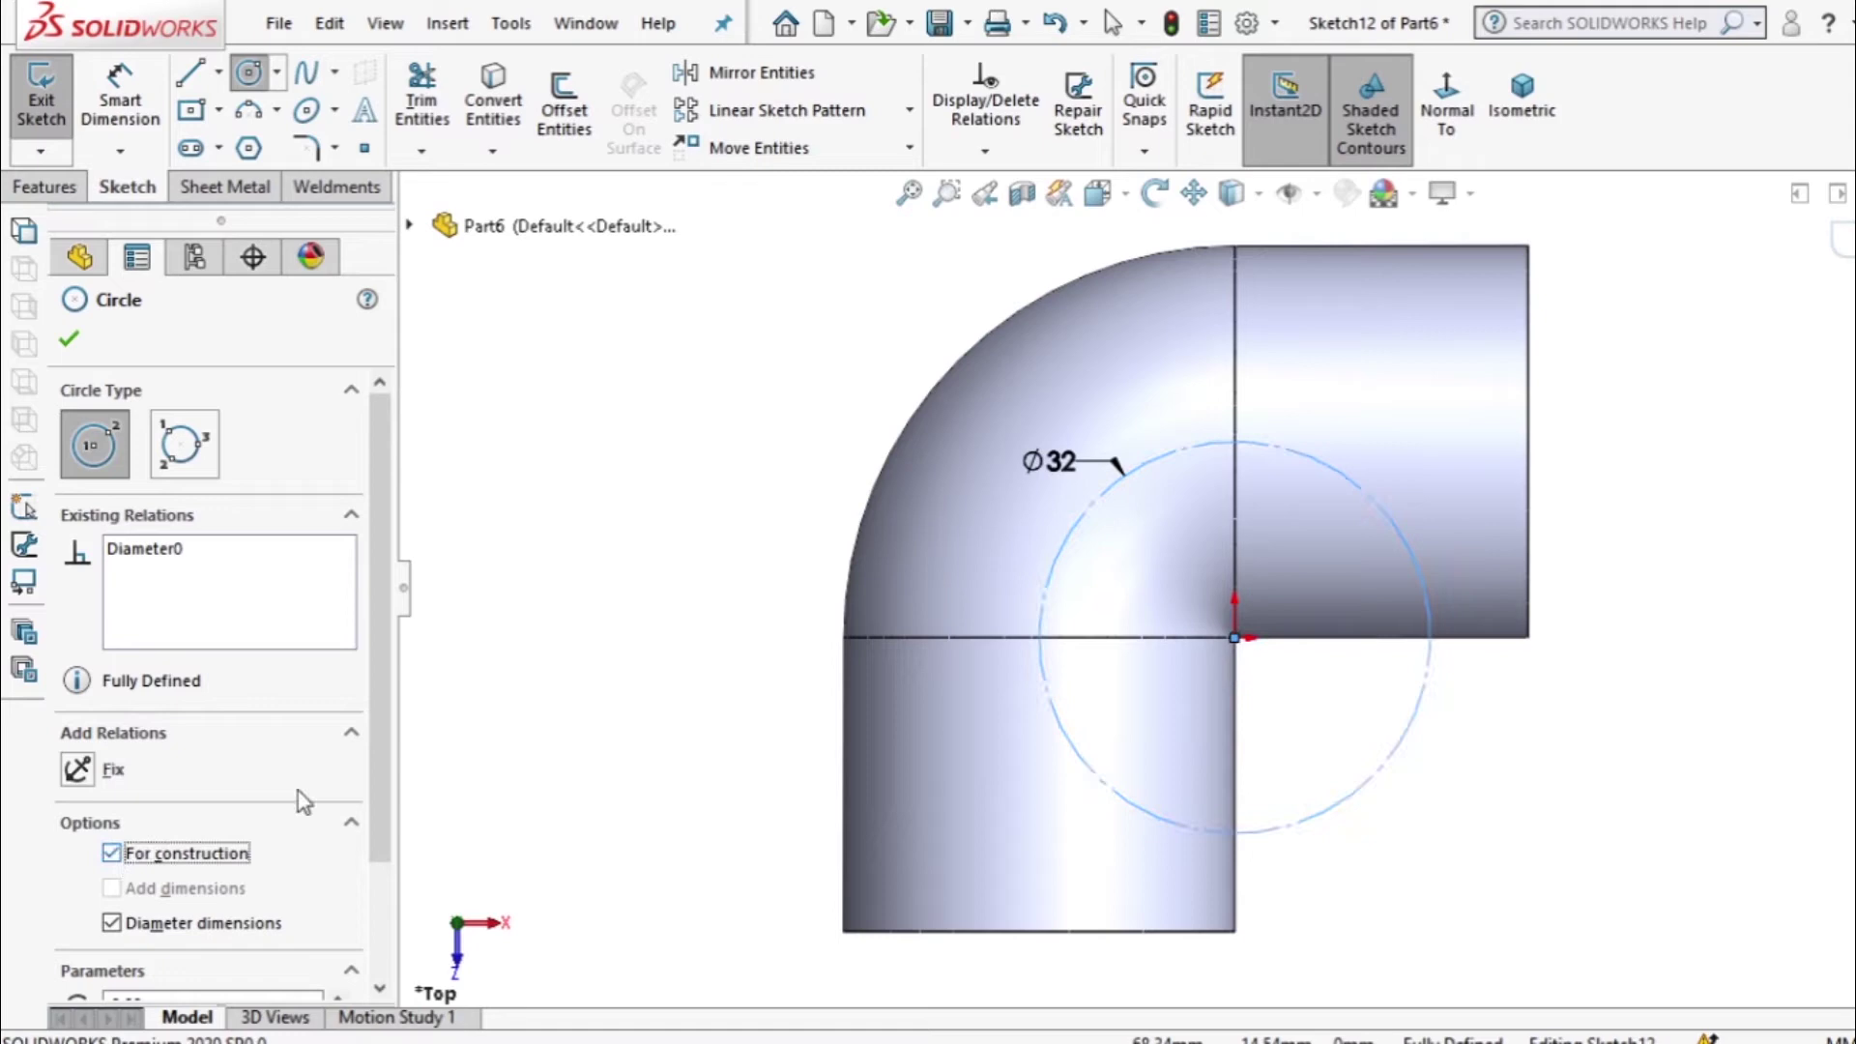
pyautogui.click(69, 343)
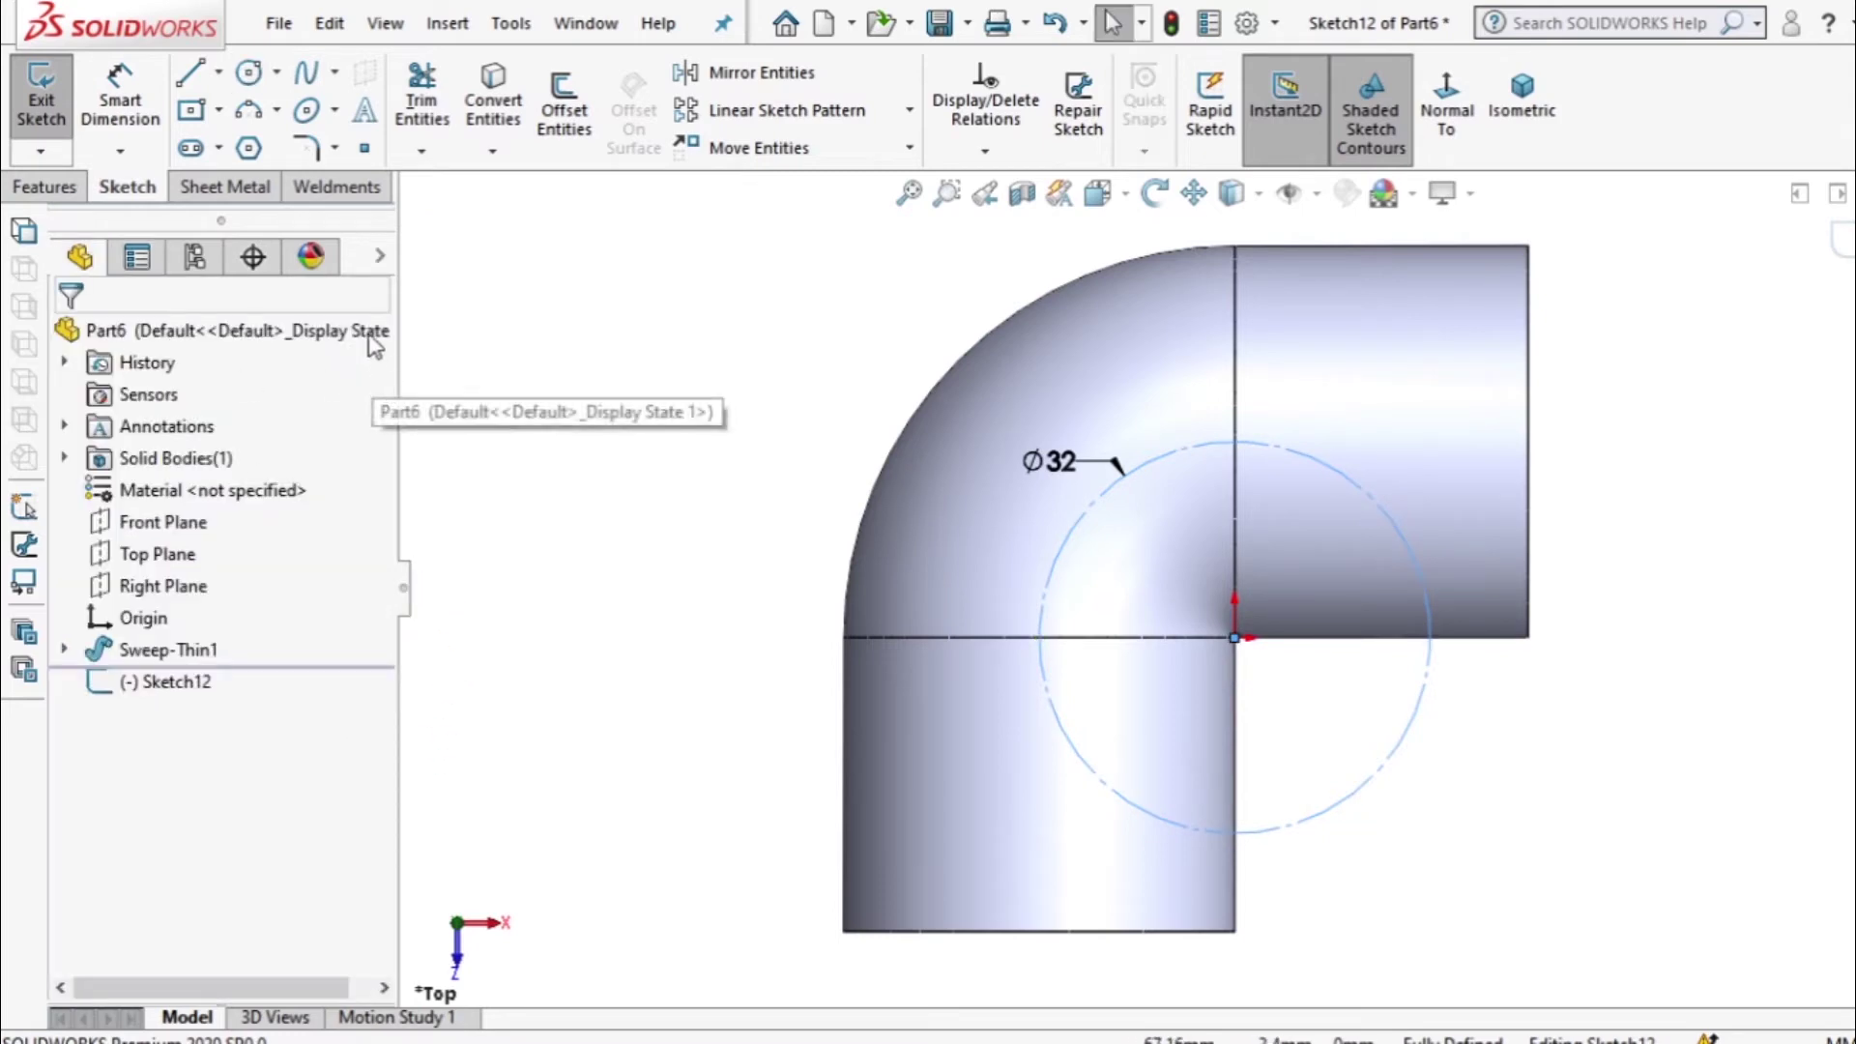
# Add a second Ø32 construction circle centred on the first circle's edge, passing through the origin.
pyautogui.click(250, 74)
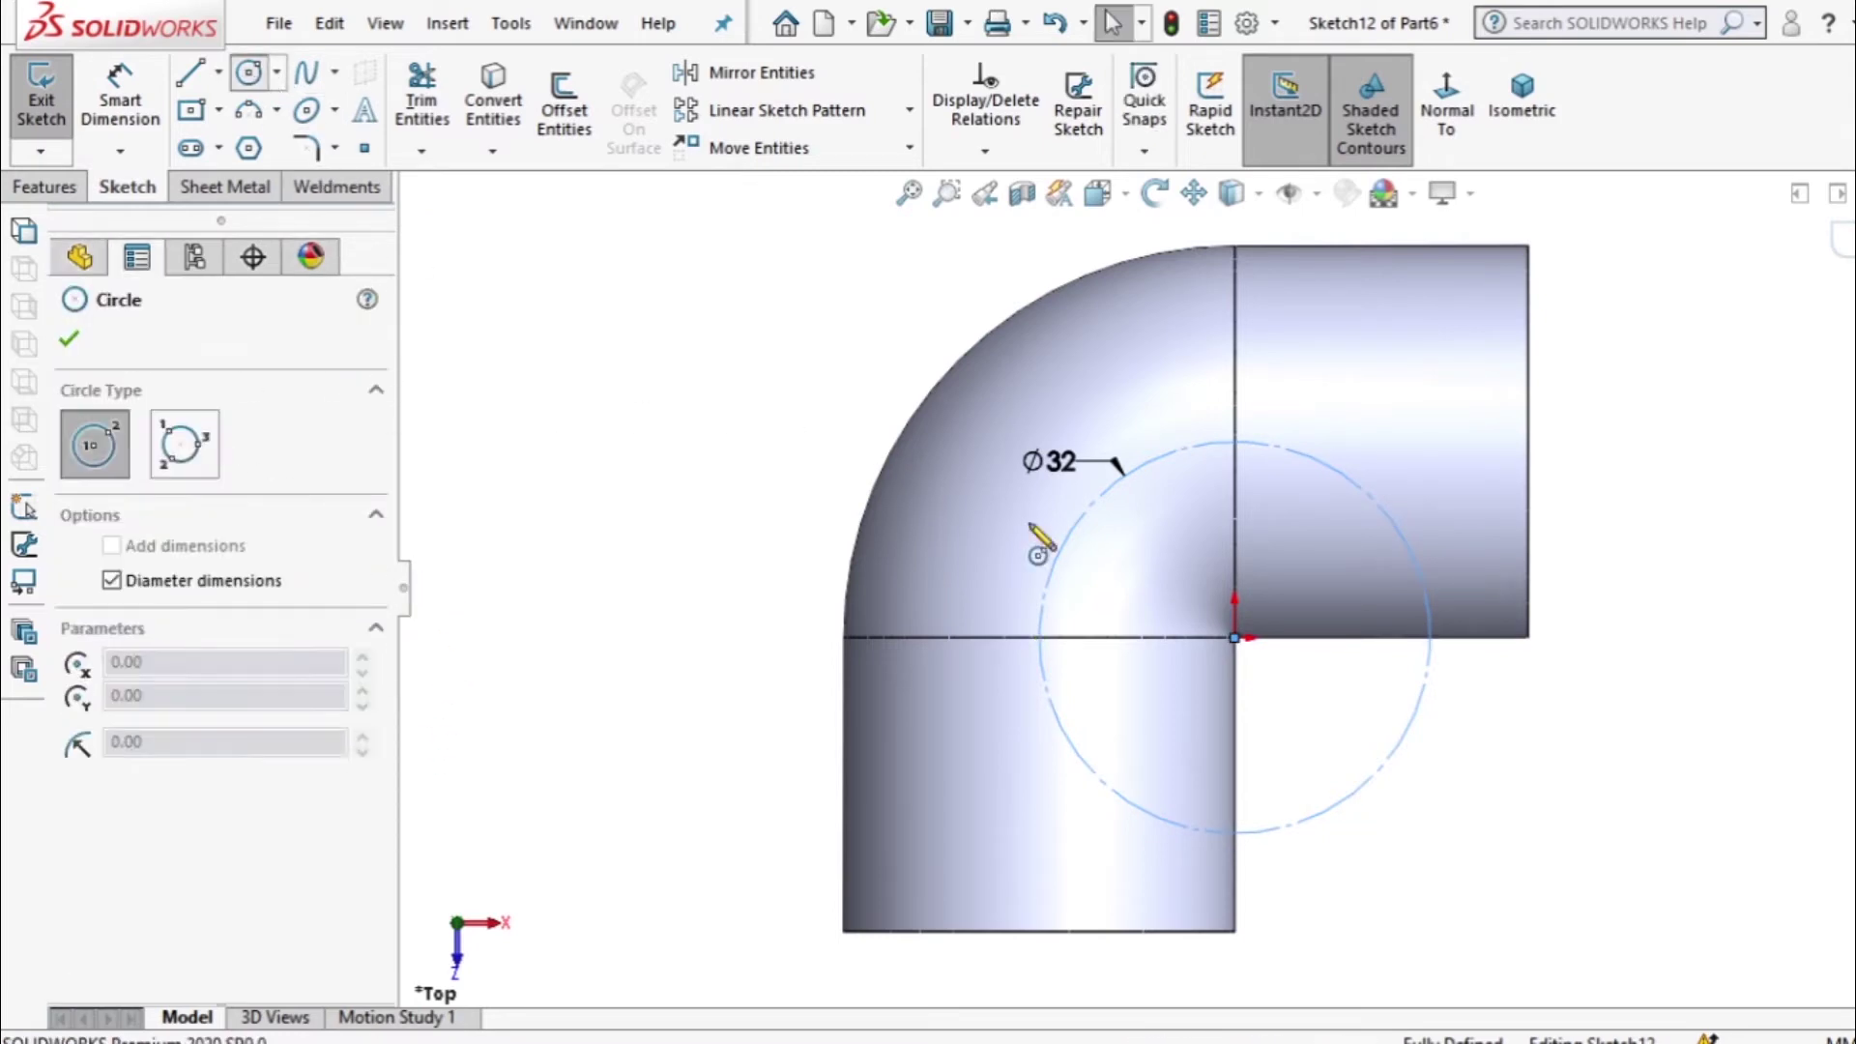
pyautogui.click(1235, 638)
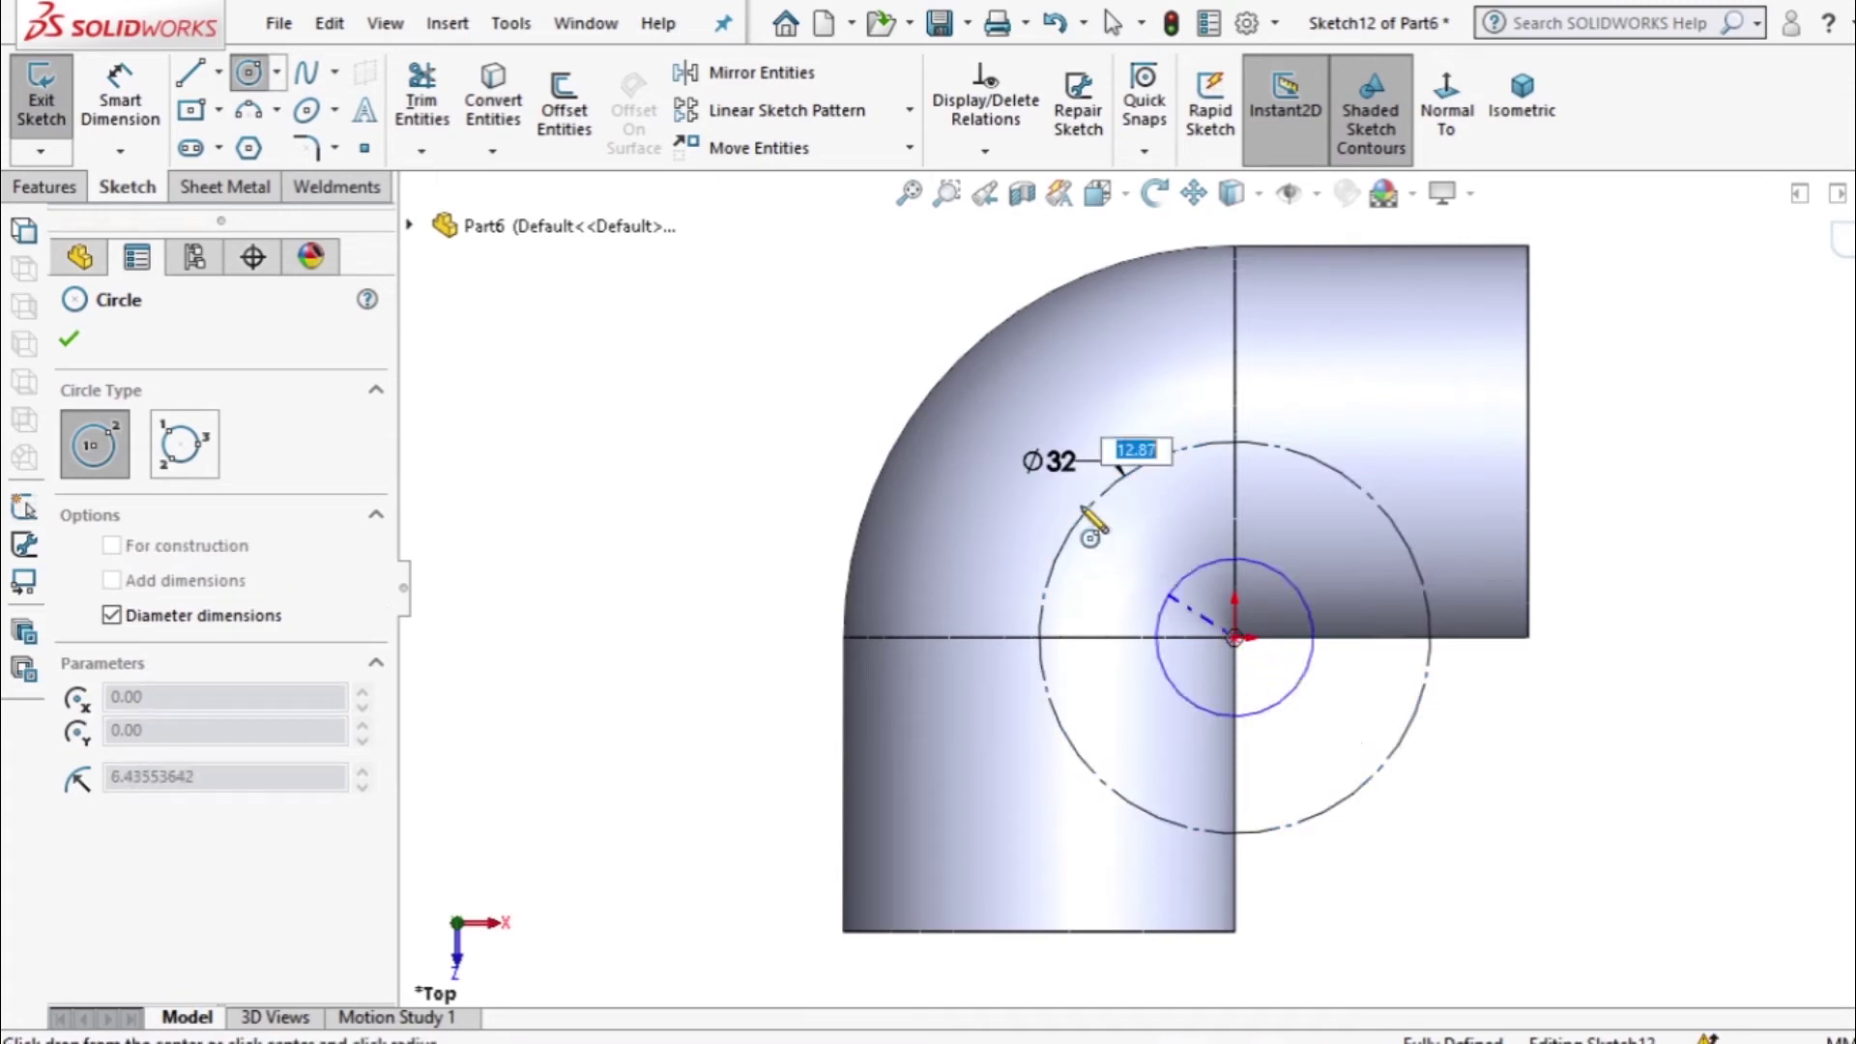
pyautogui.press('Escape')
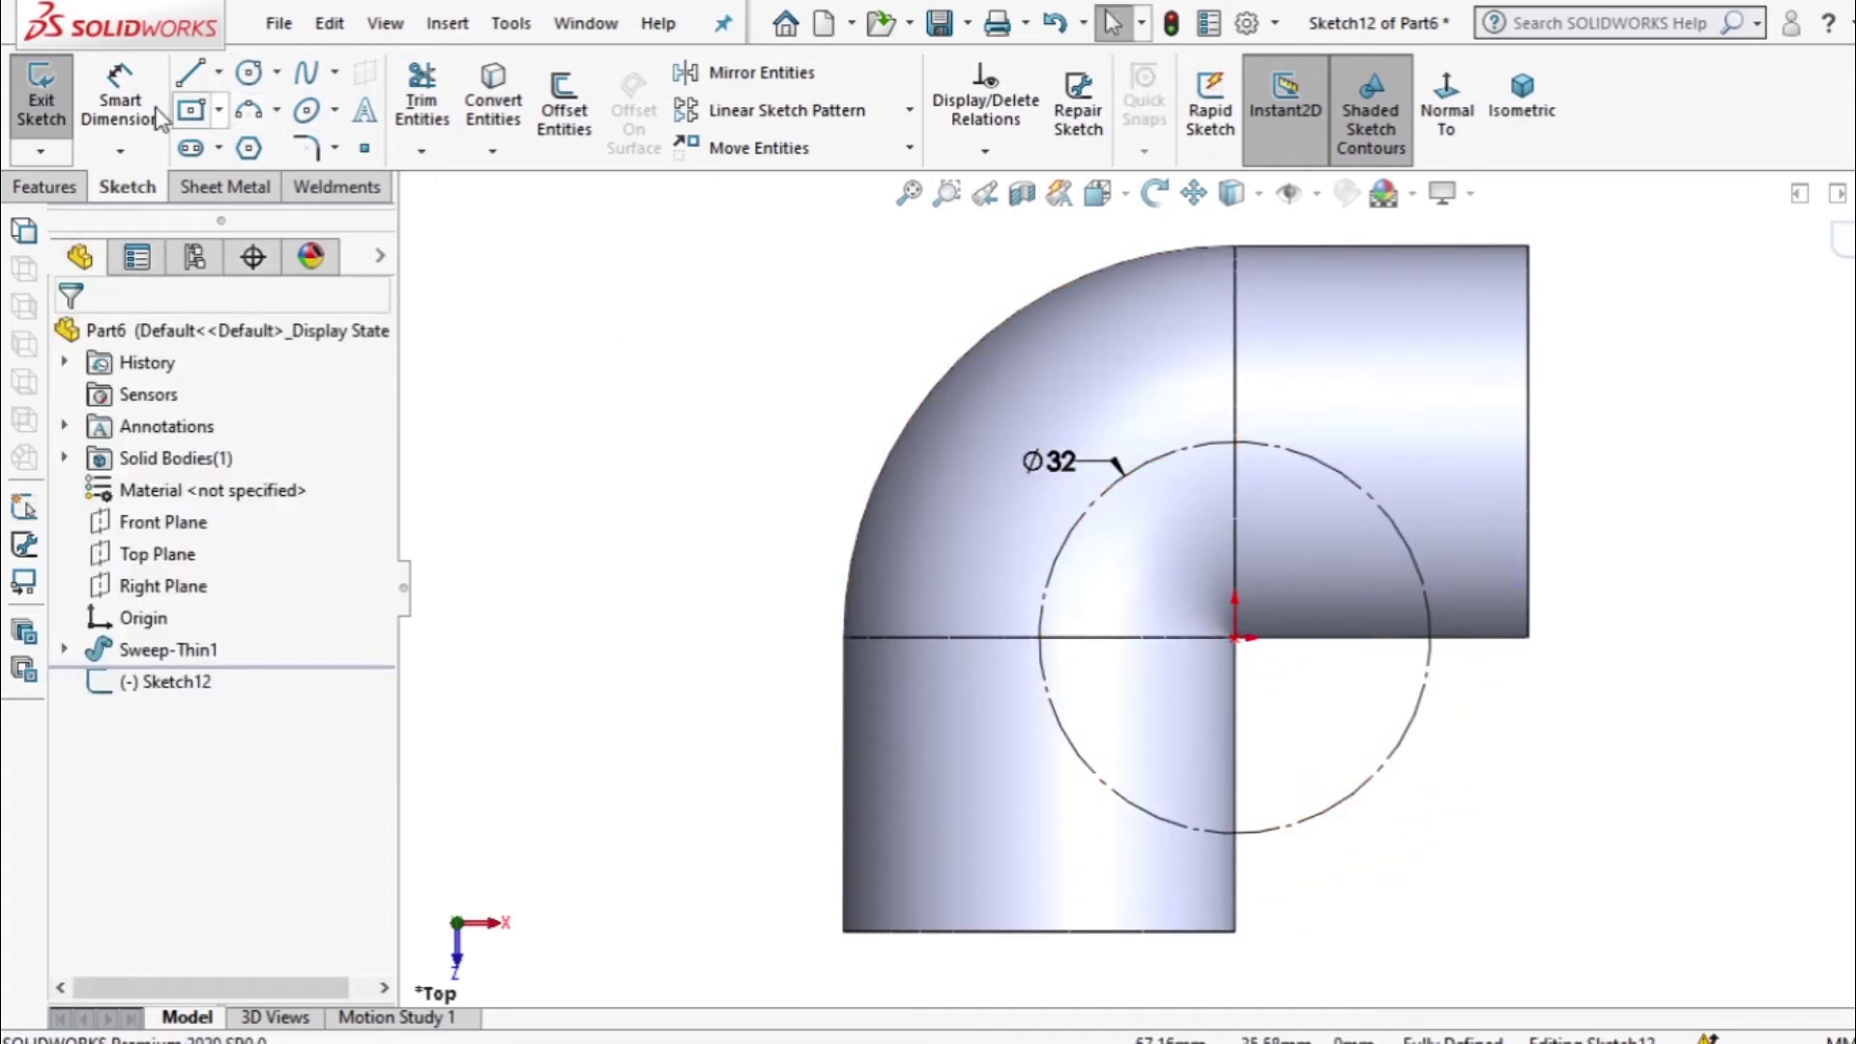
pyautogui.click(249, 73)
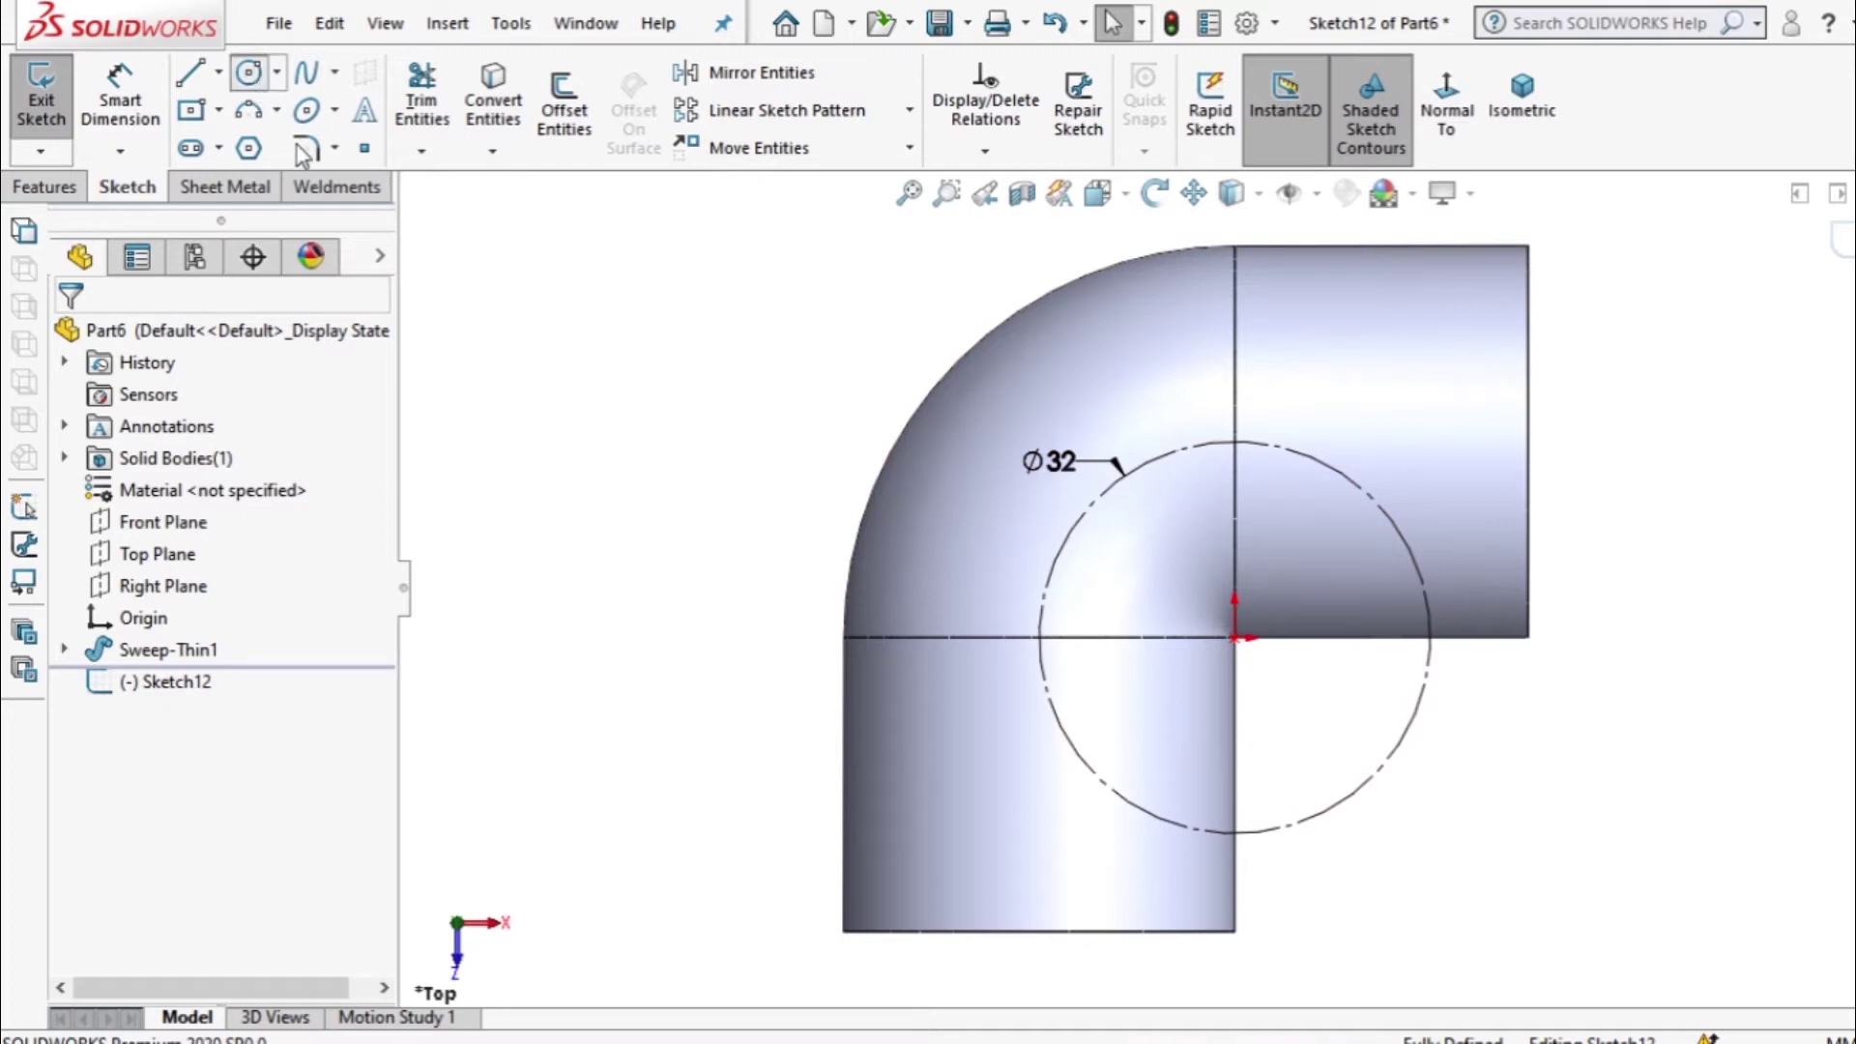
pyautogui.click(1093, 504)
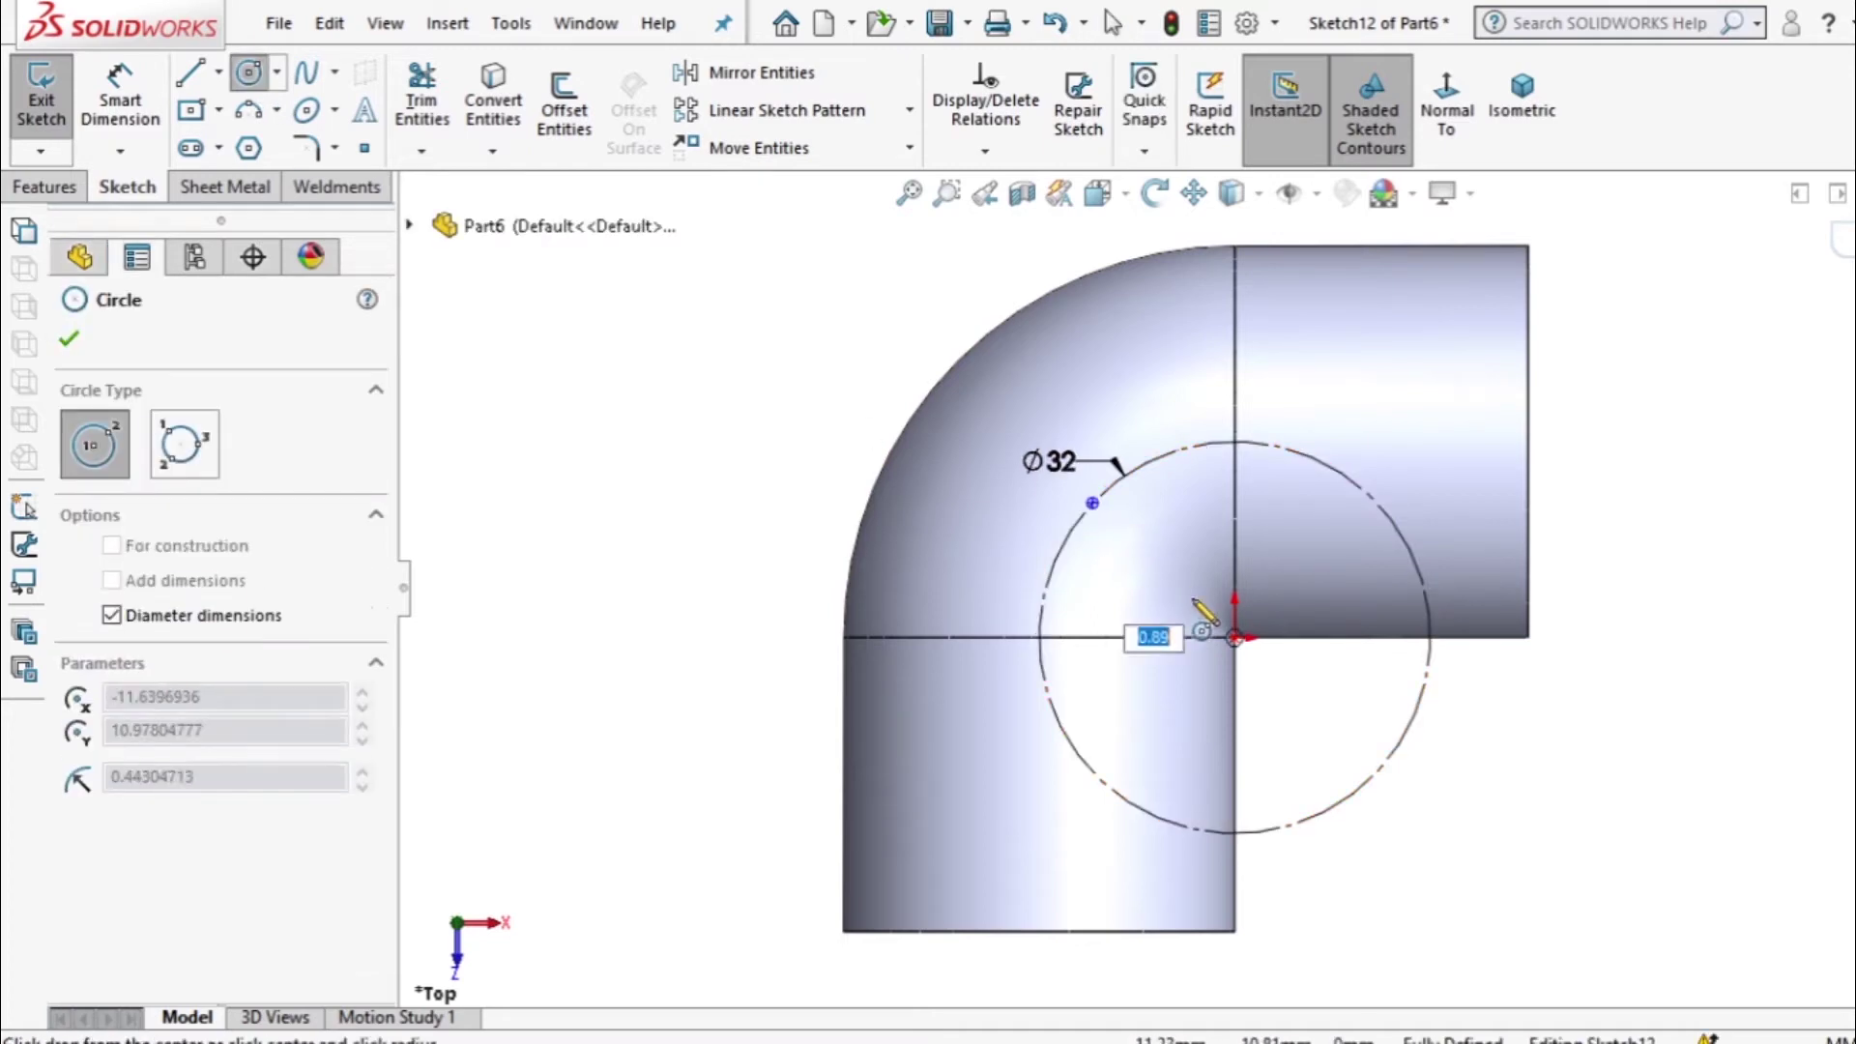
pyautogui.click(1236, 638)
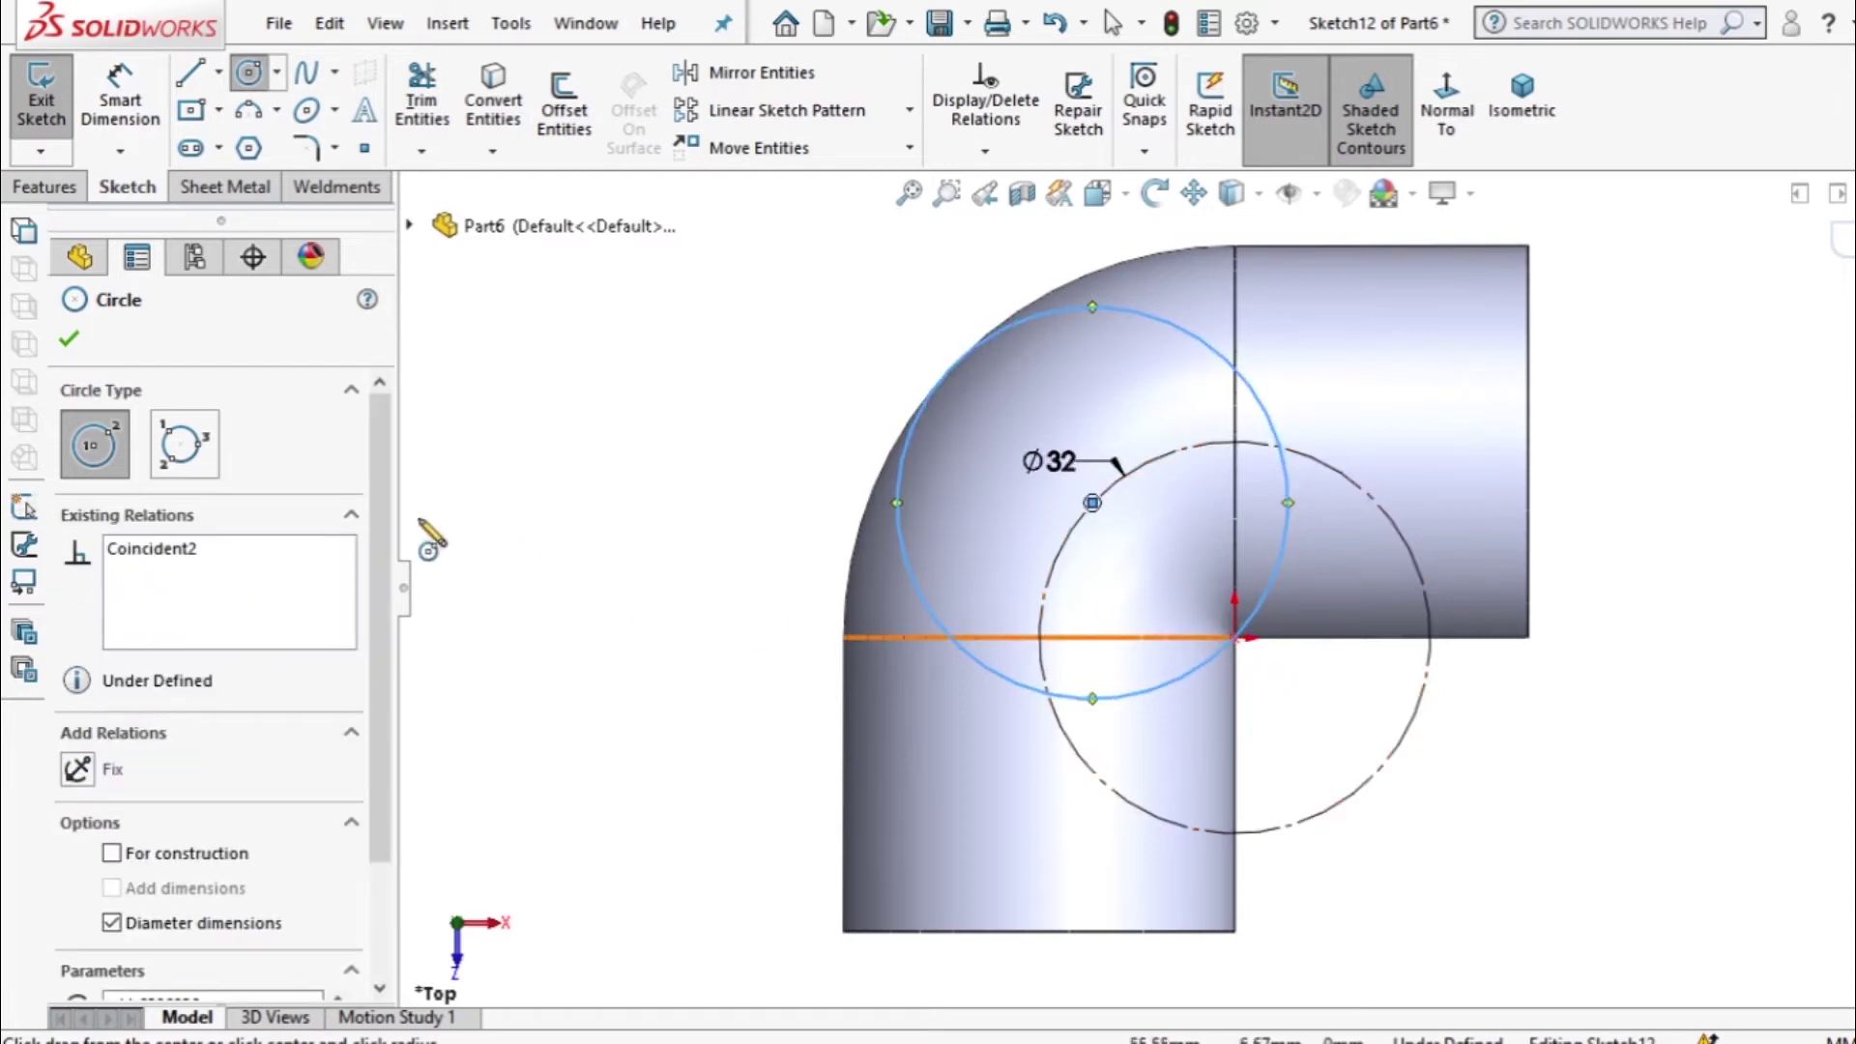
pyautogui.click(112, 854)
pyautogui.click(68, 338)
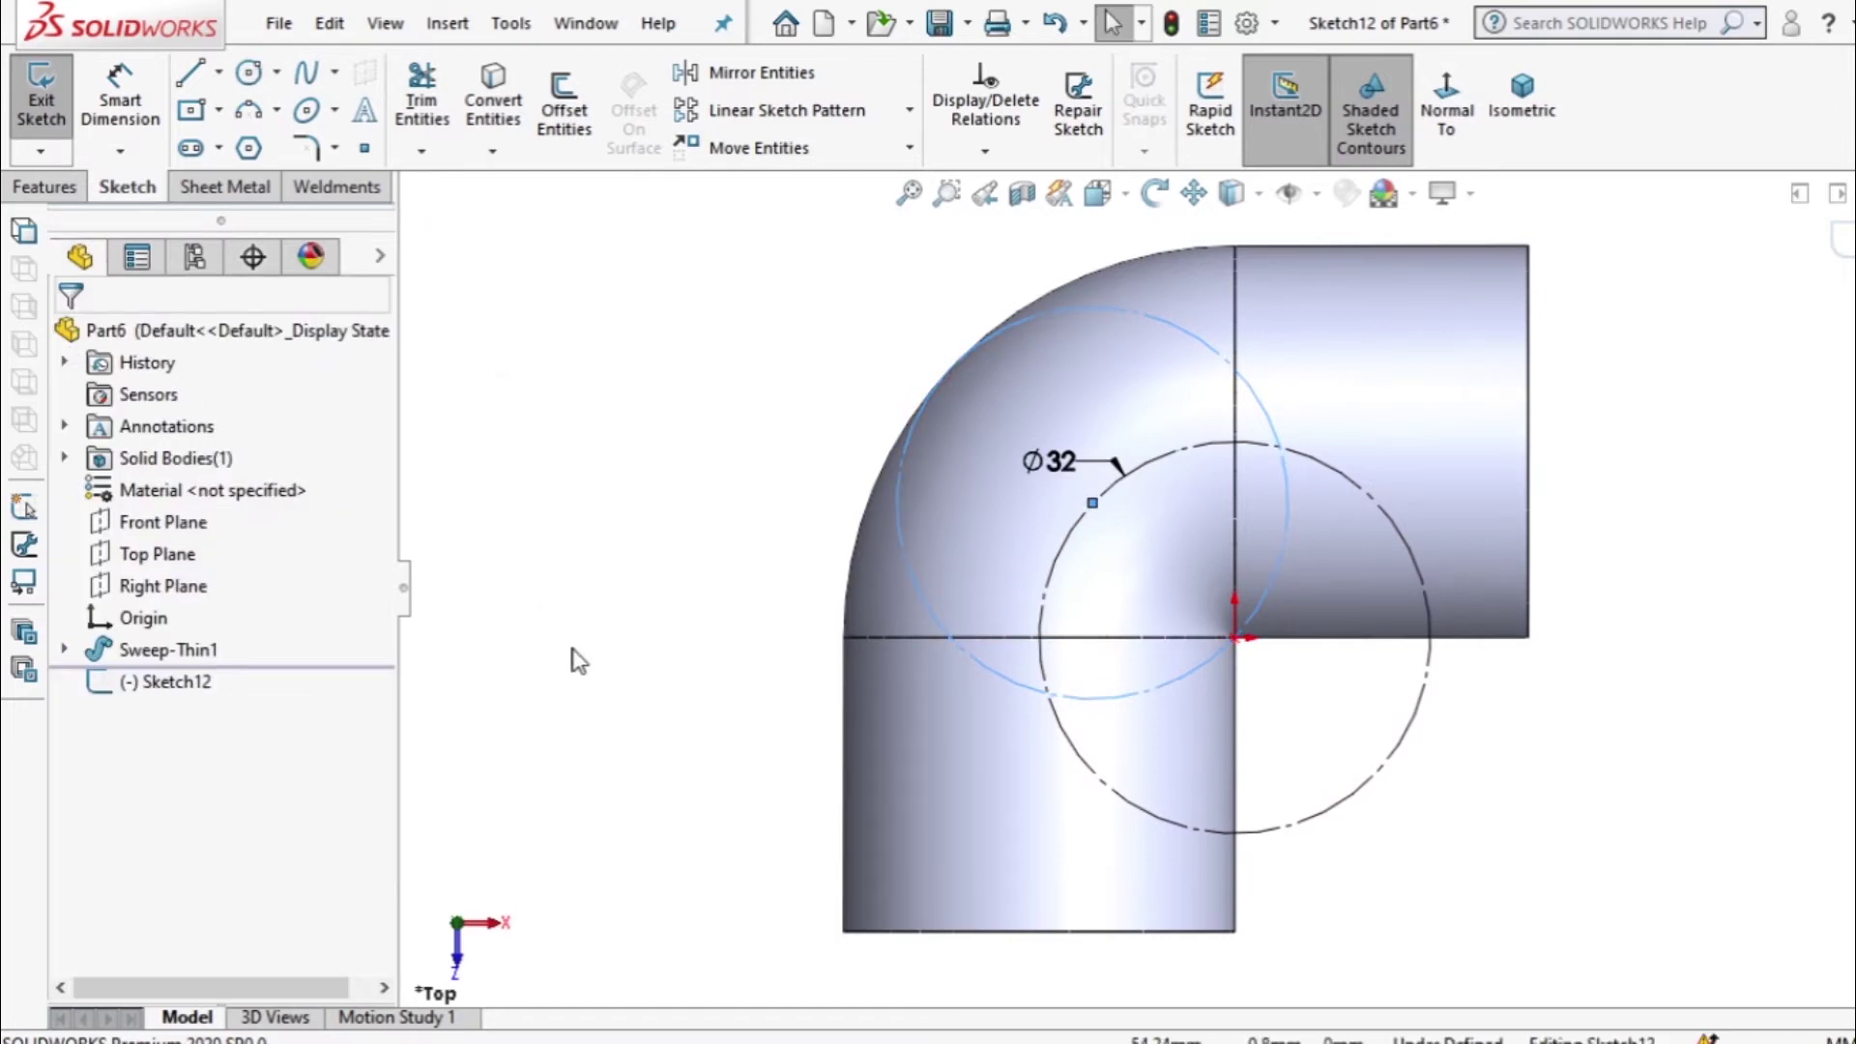
# Exit Sketch12 after browsing the reference geometry options.
pyautogui.click(198, 557)
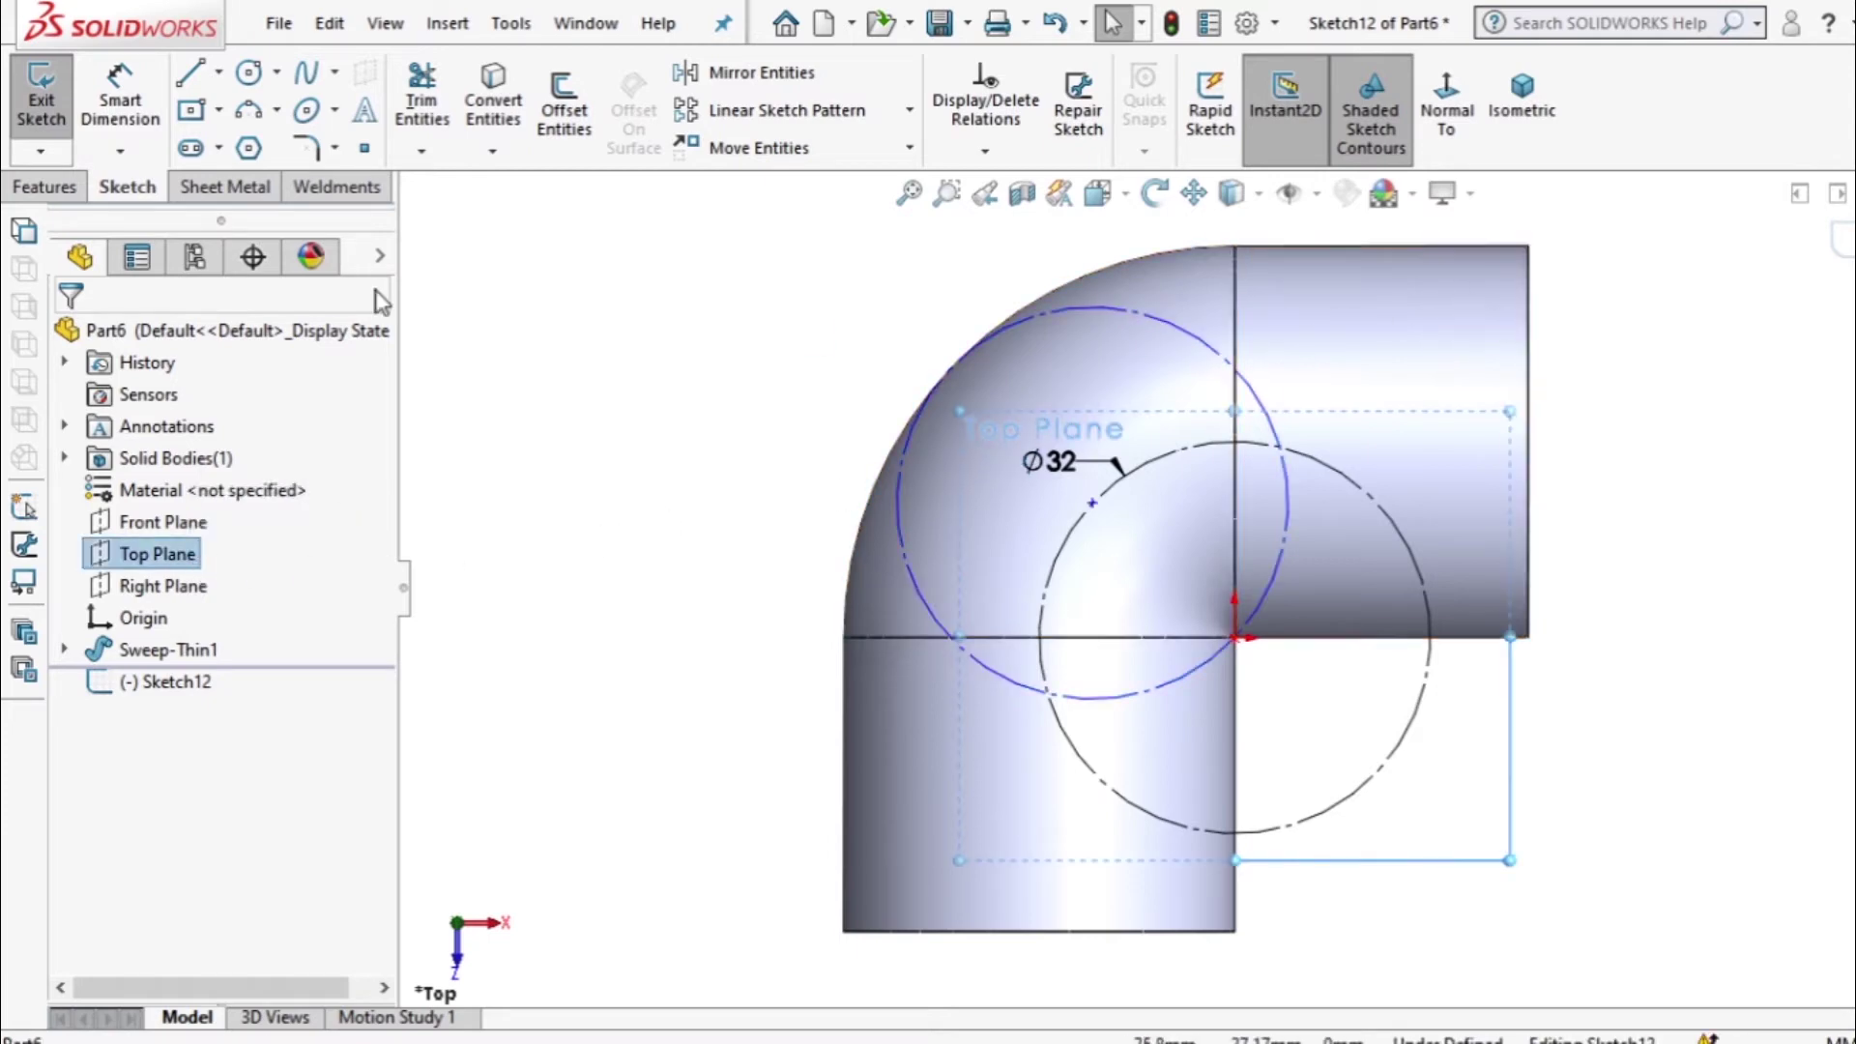
pyautogui.click(48, 189)
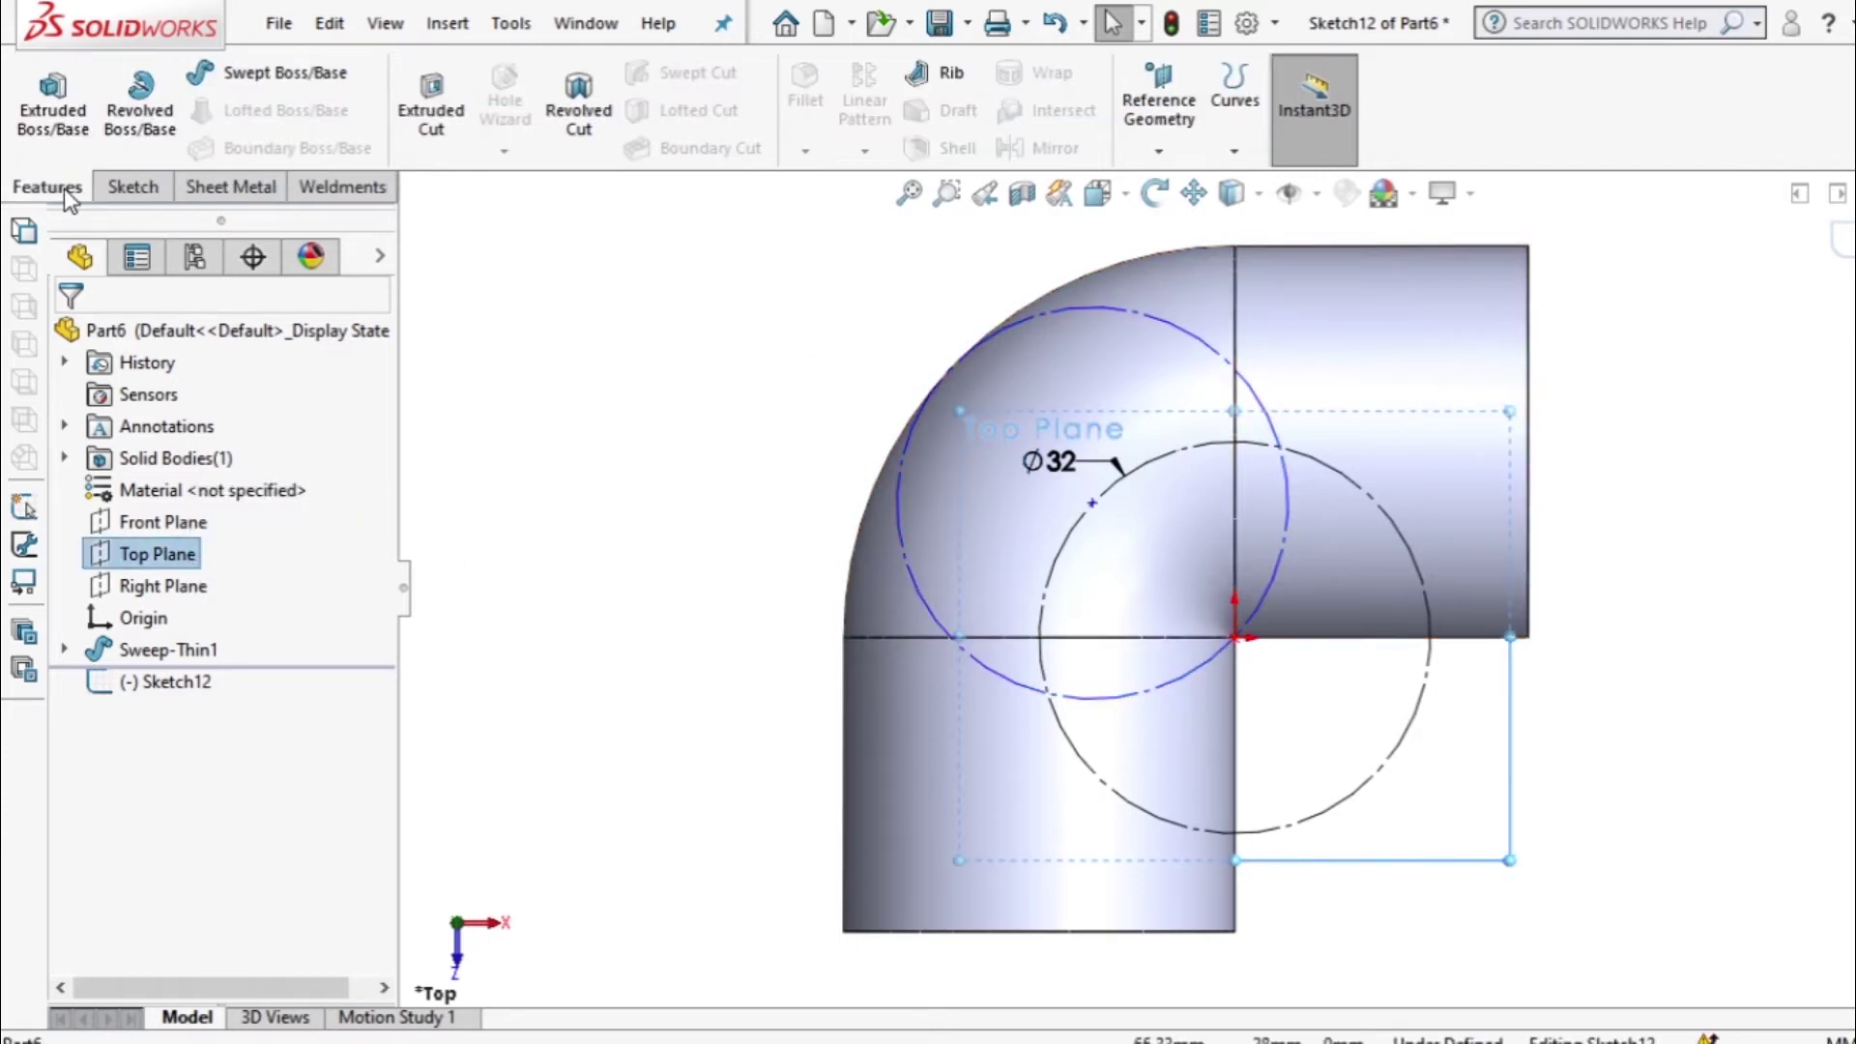
pyautogui.click(1160, 153)
pyautogui.click(856, 363)
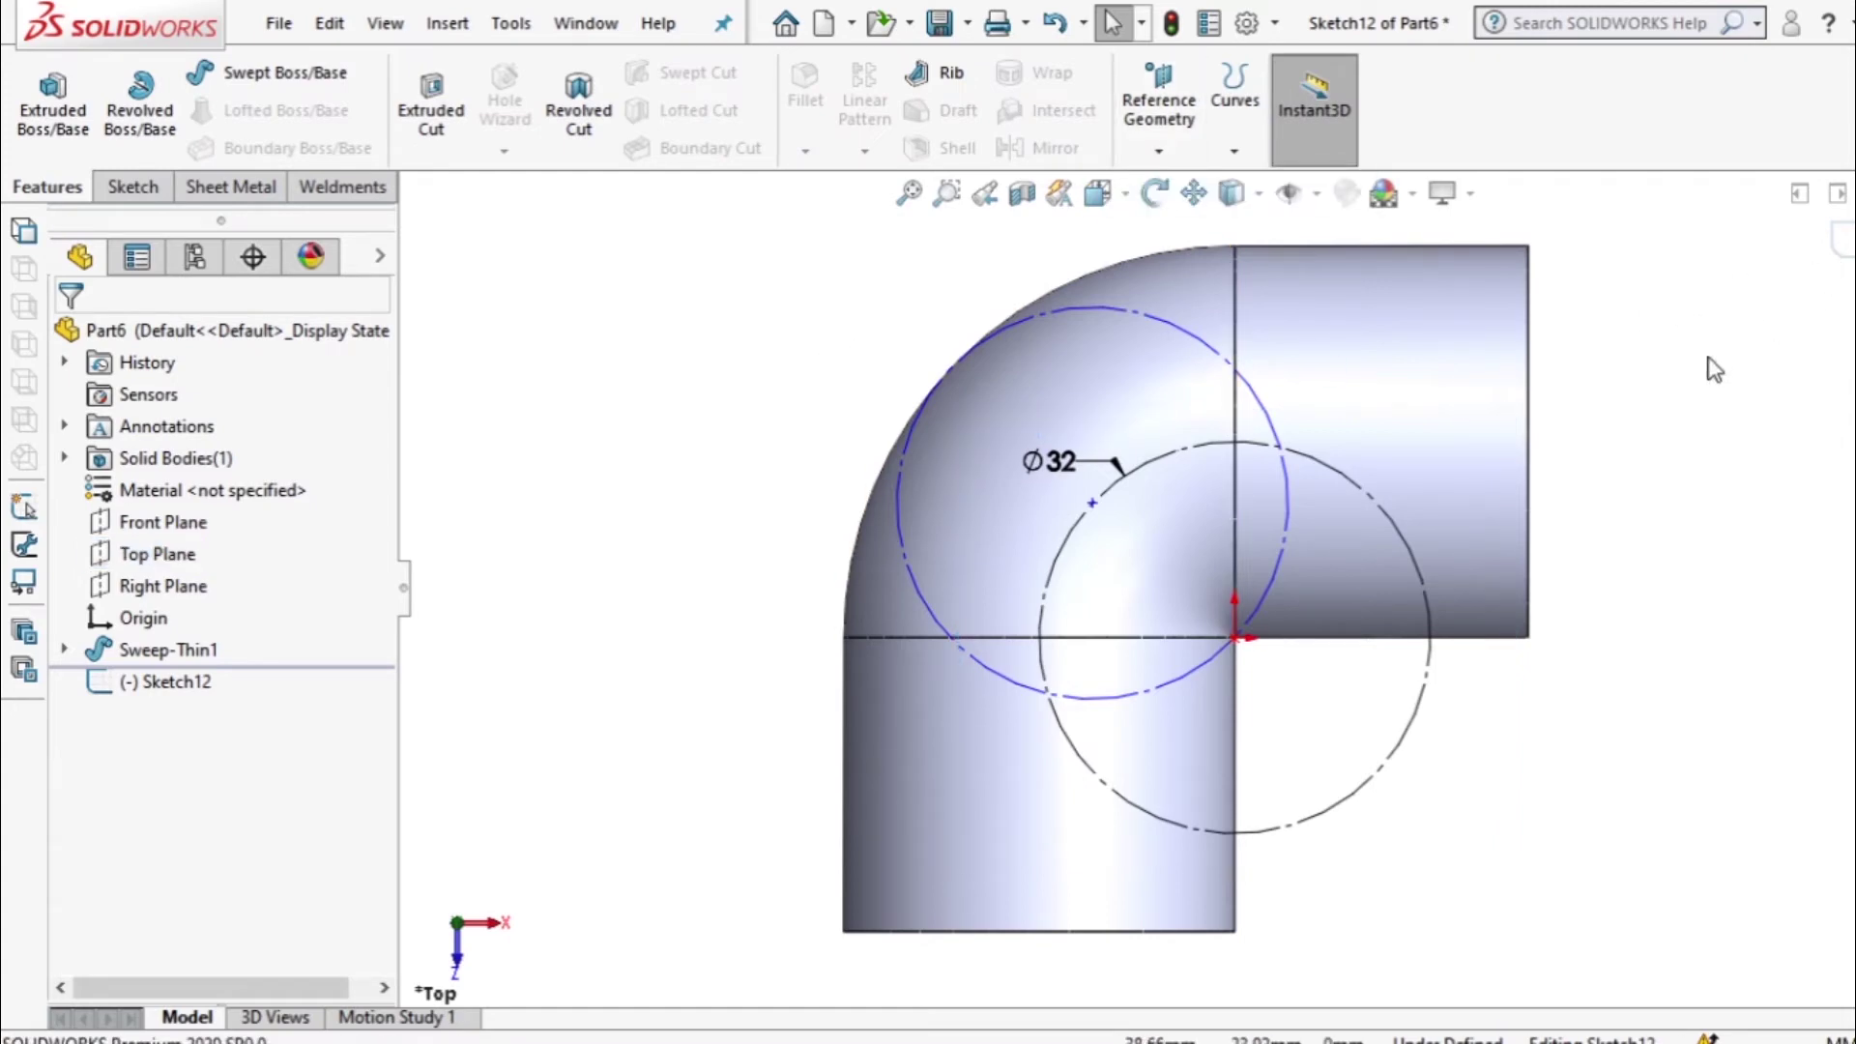
pyautogui.click(1842, 249)
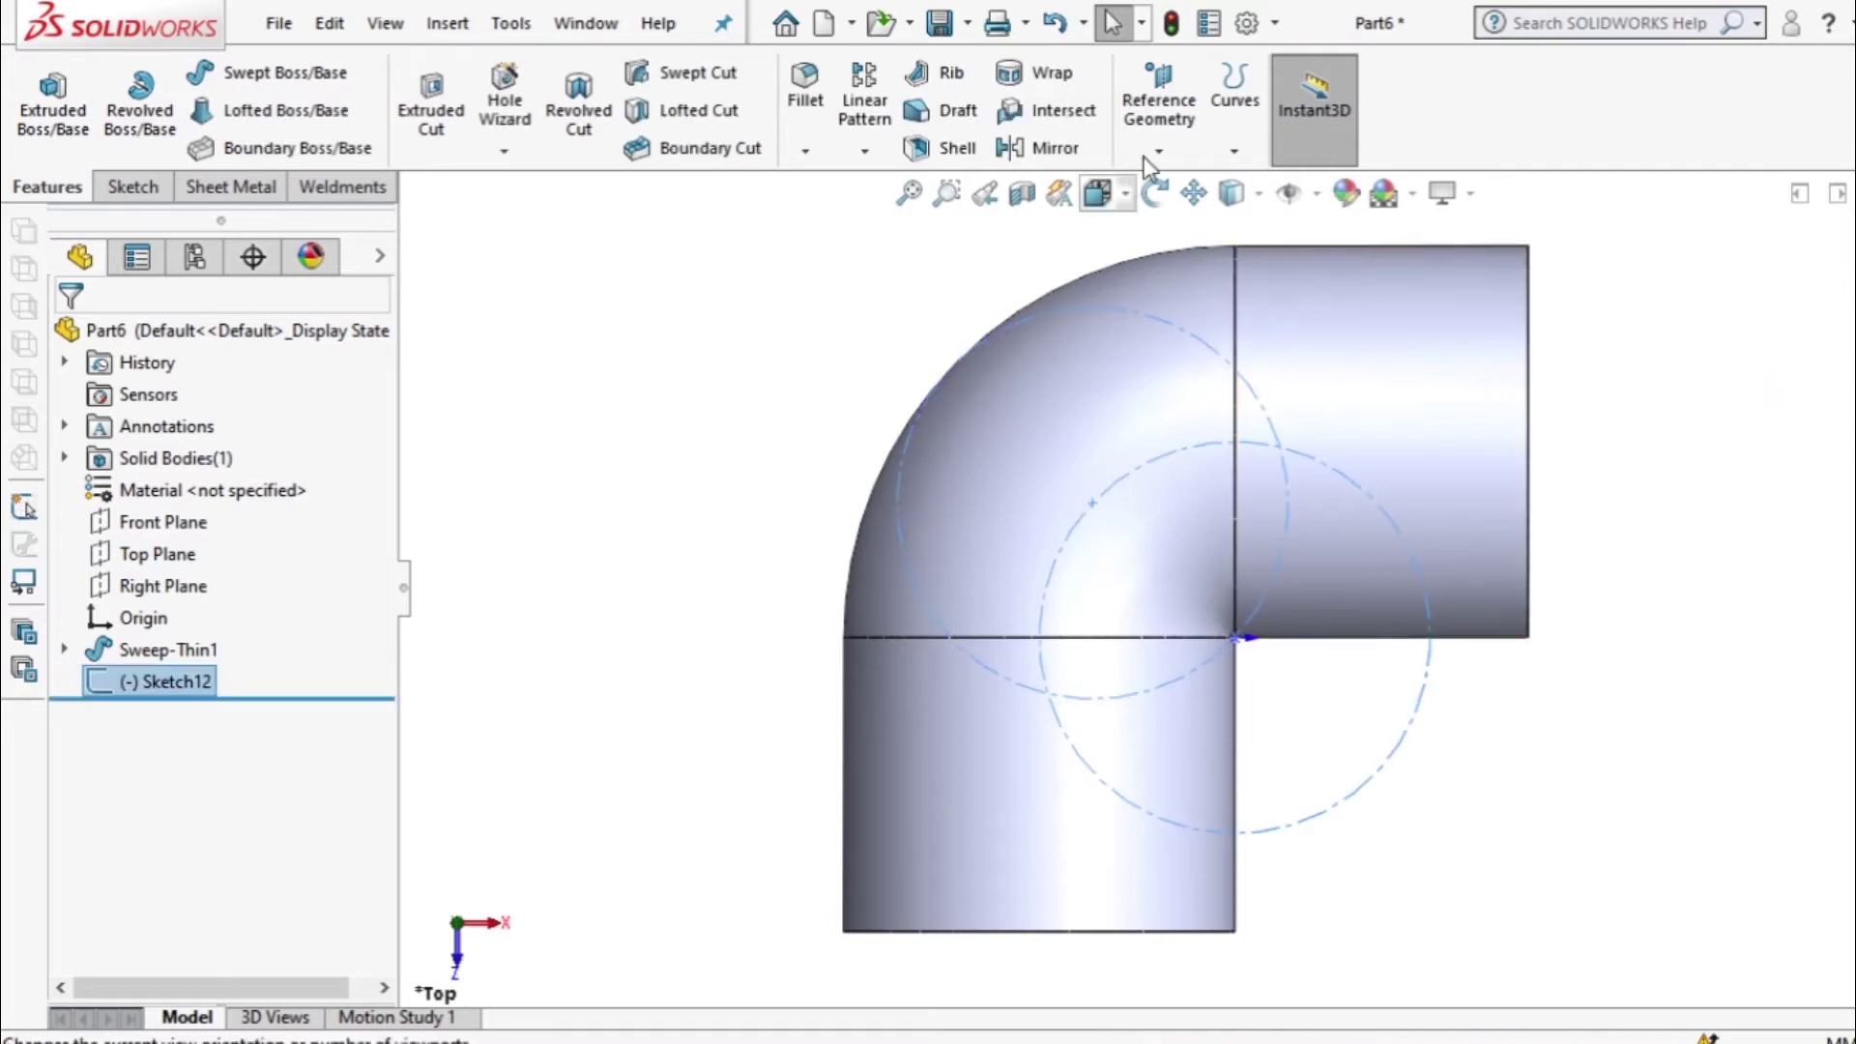
pyautogui.click(1177, 153)
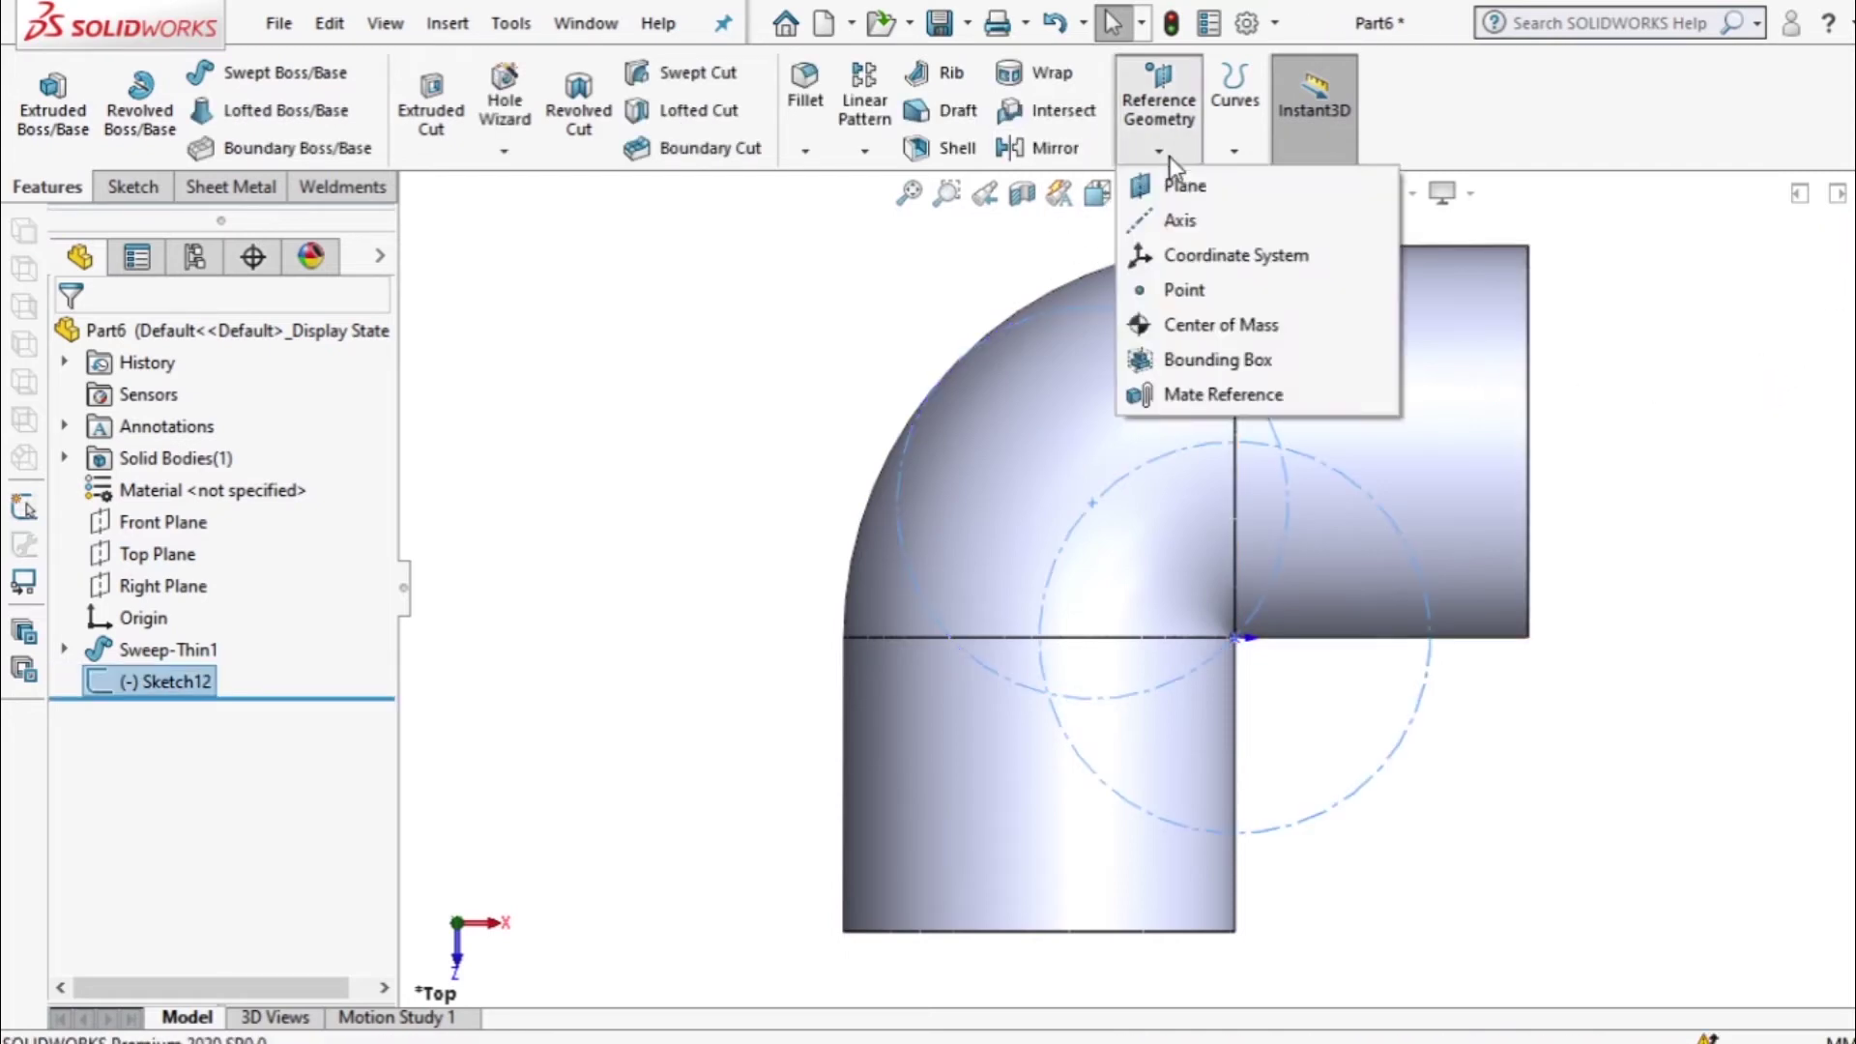
pyautogui.click(473, 445)
# Create Plane1 as a reference plane offset 40 mm from the Top Plane.
pyautogui.click(184, 566)
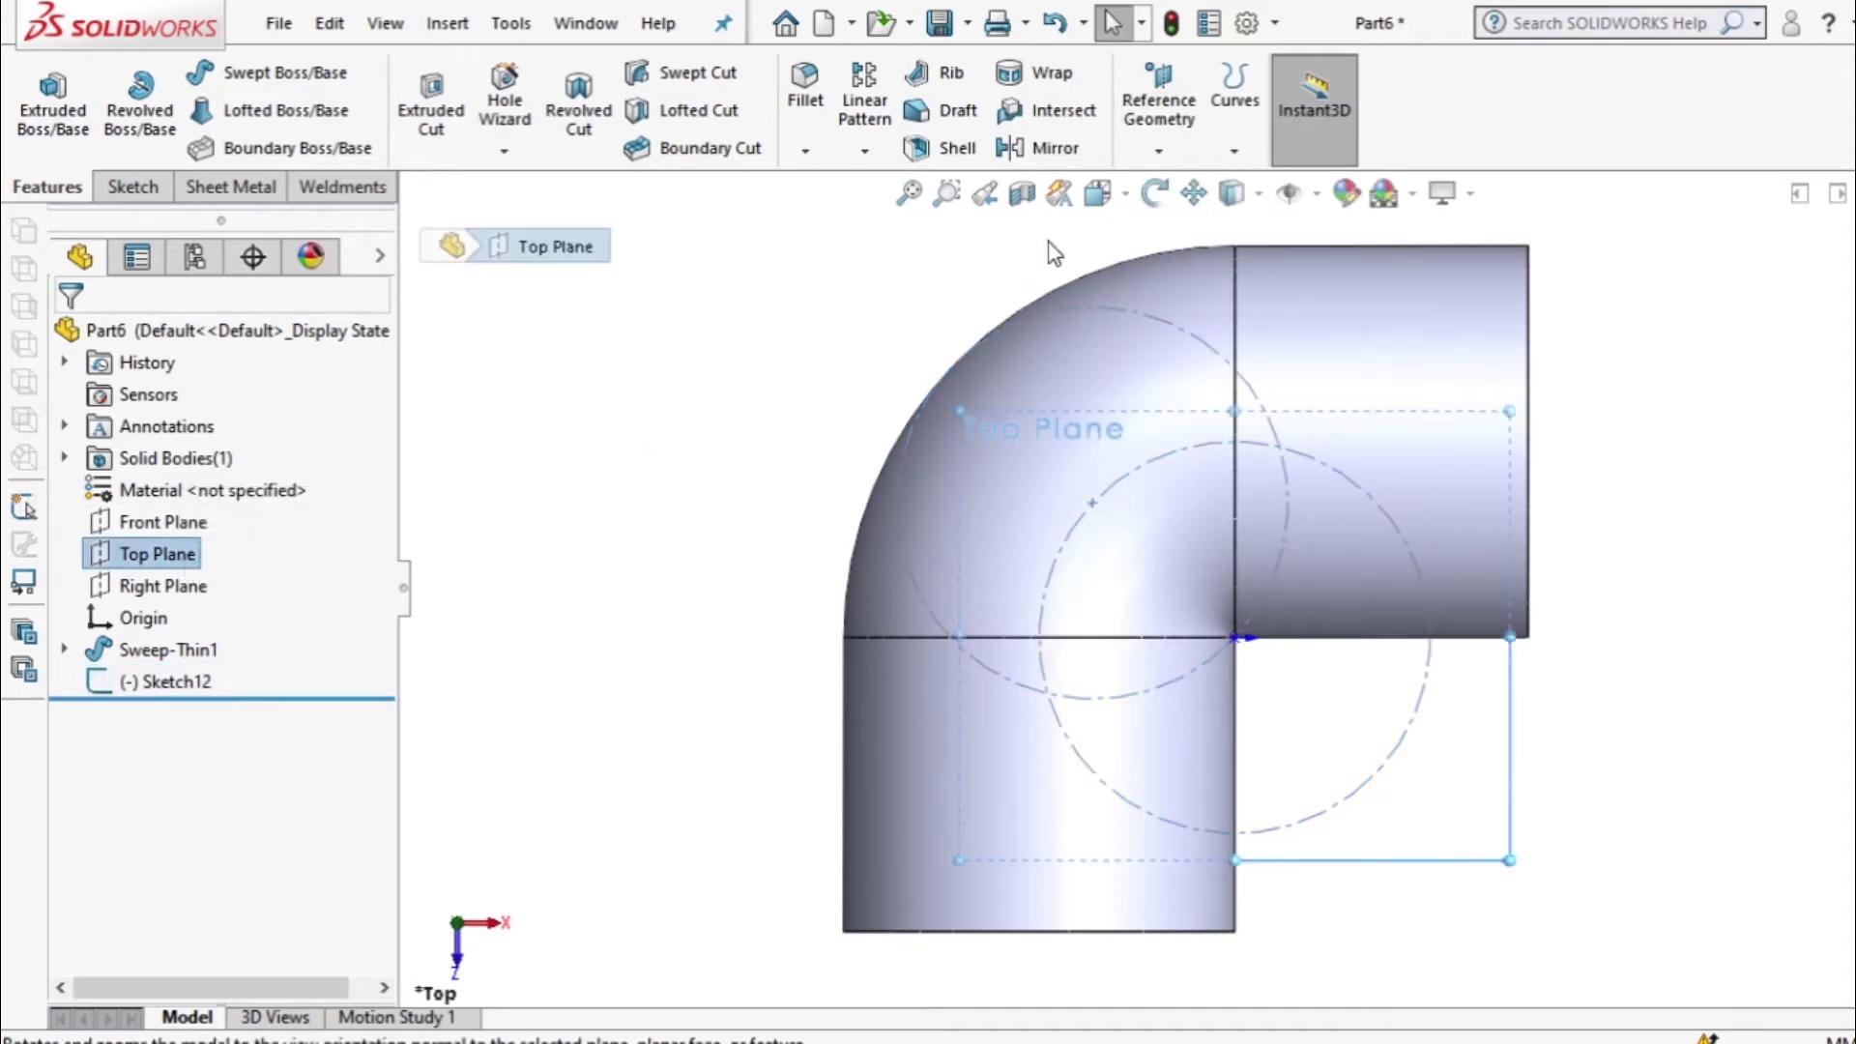
pyautogui.click(1163, 158)
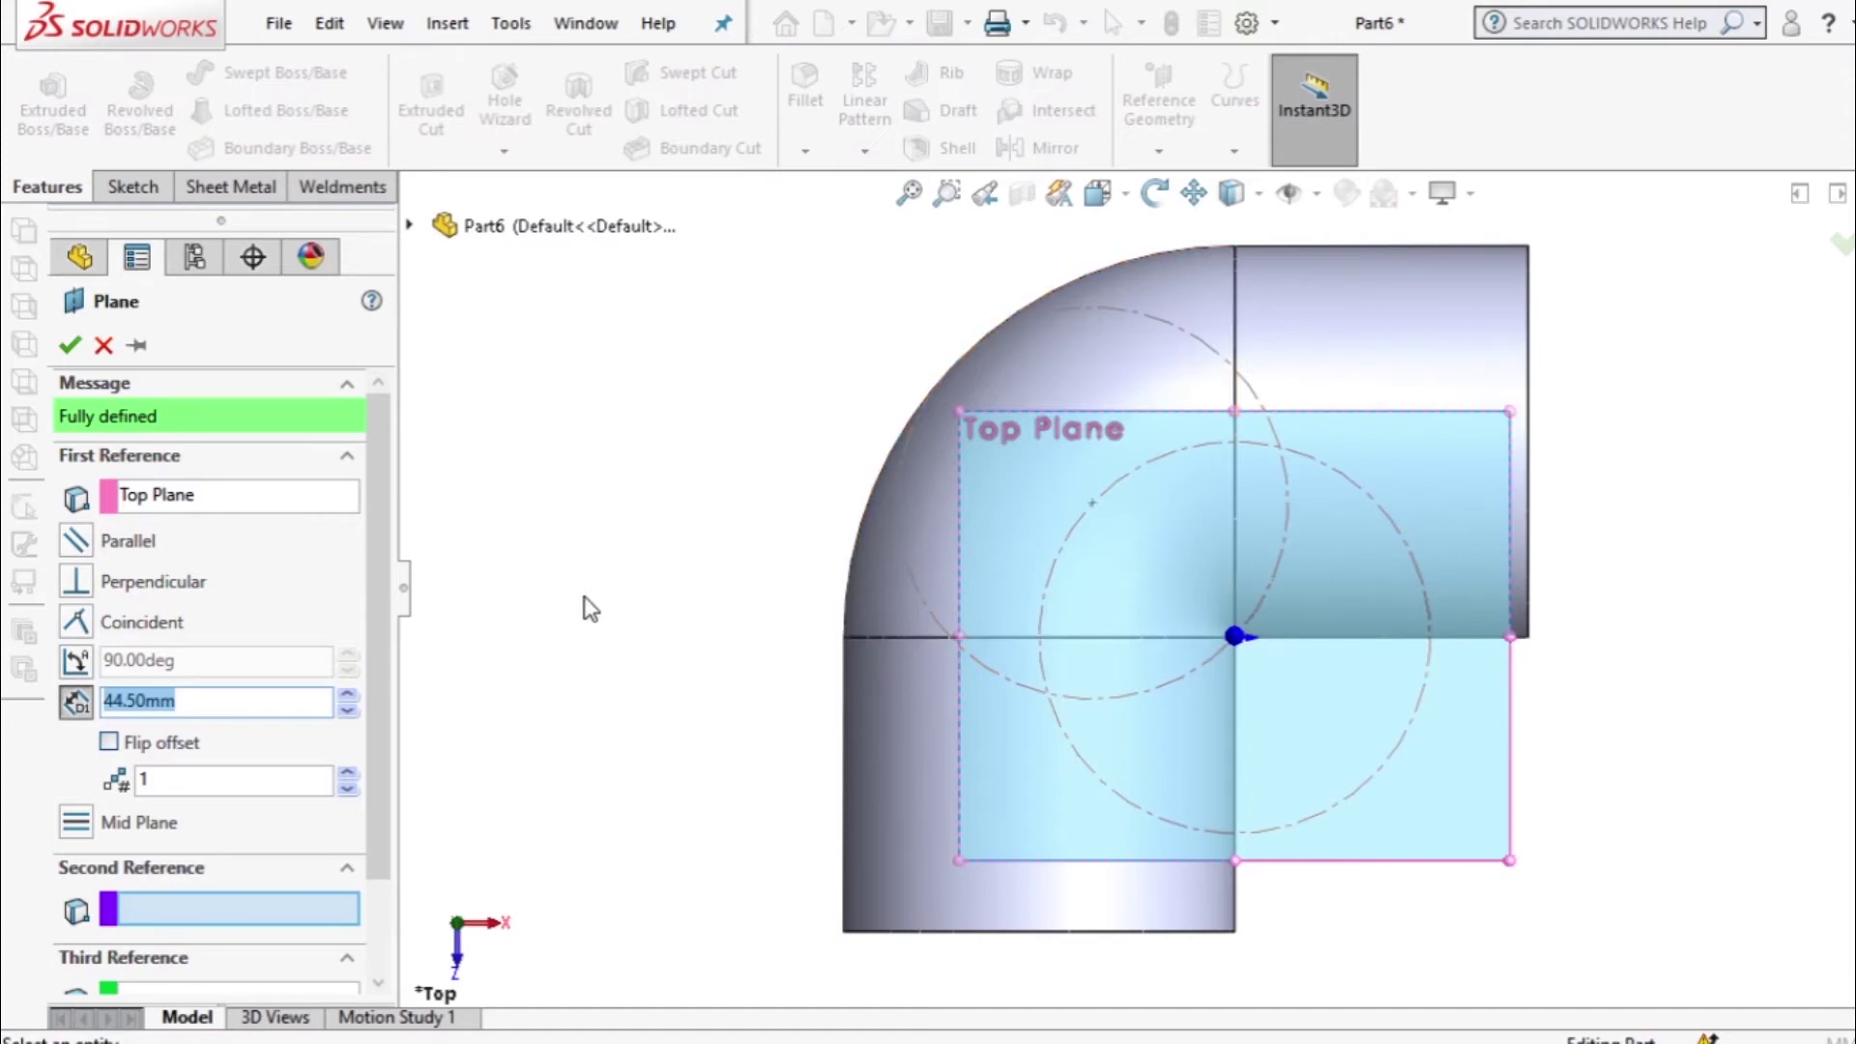
pyautogui.click(1154, 193)
pyautogui.moveTo(787, 394); pyautogui.dragTo(790, 550)
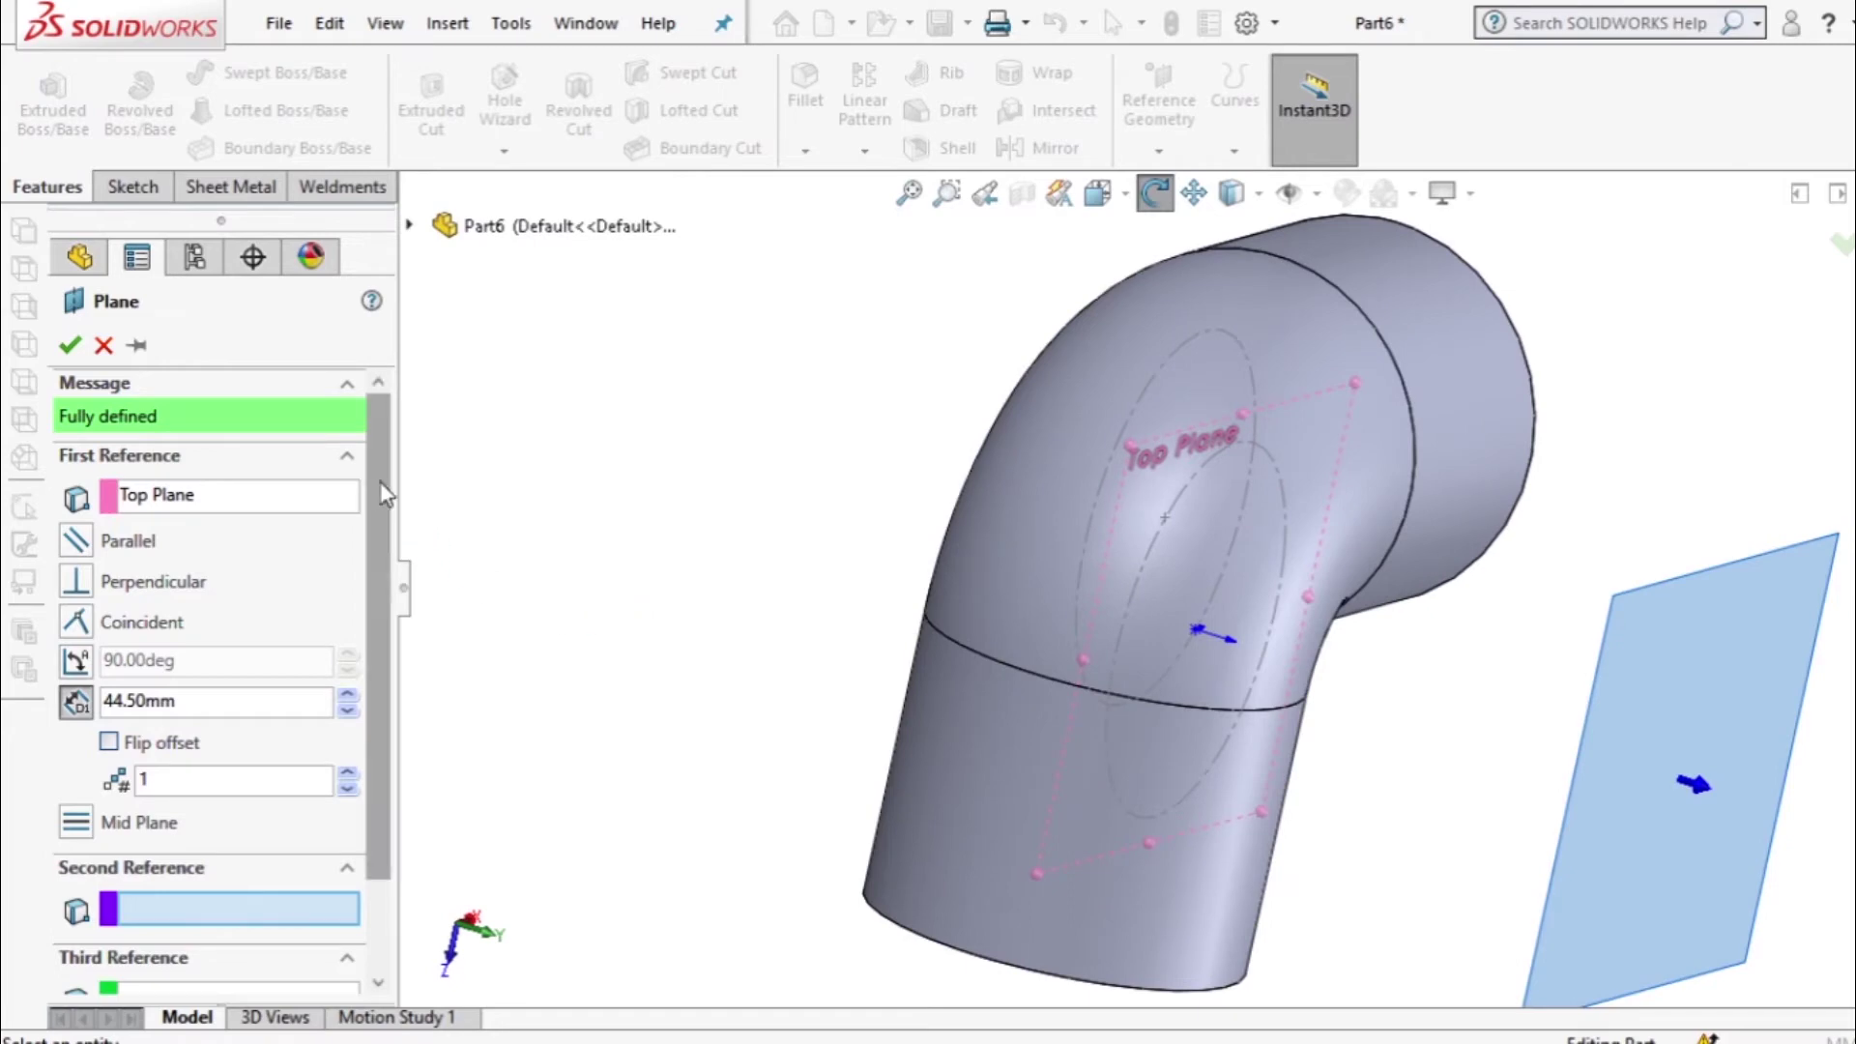
pyautogui.moveTo(384, 494); pyautogui.dragTo(390, 564)
pyautogui.moveTo(172, 611); pyautogui.dragTo(82, 626)
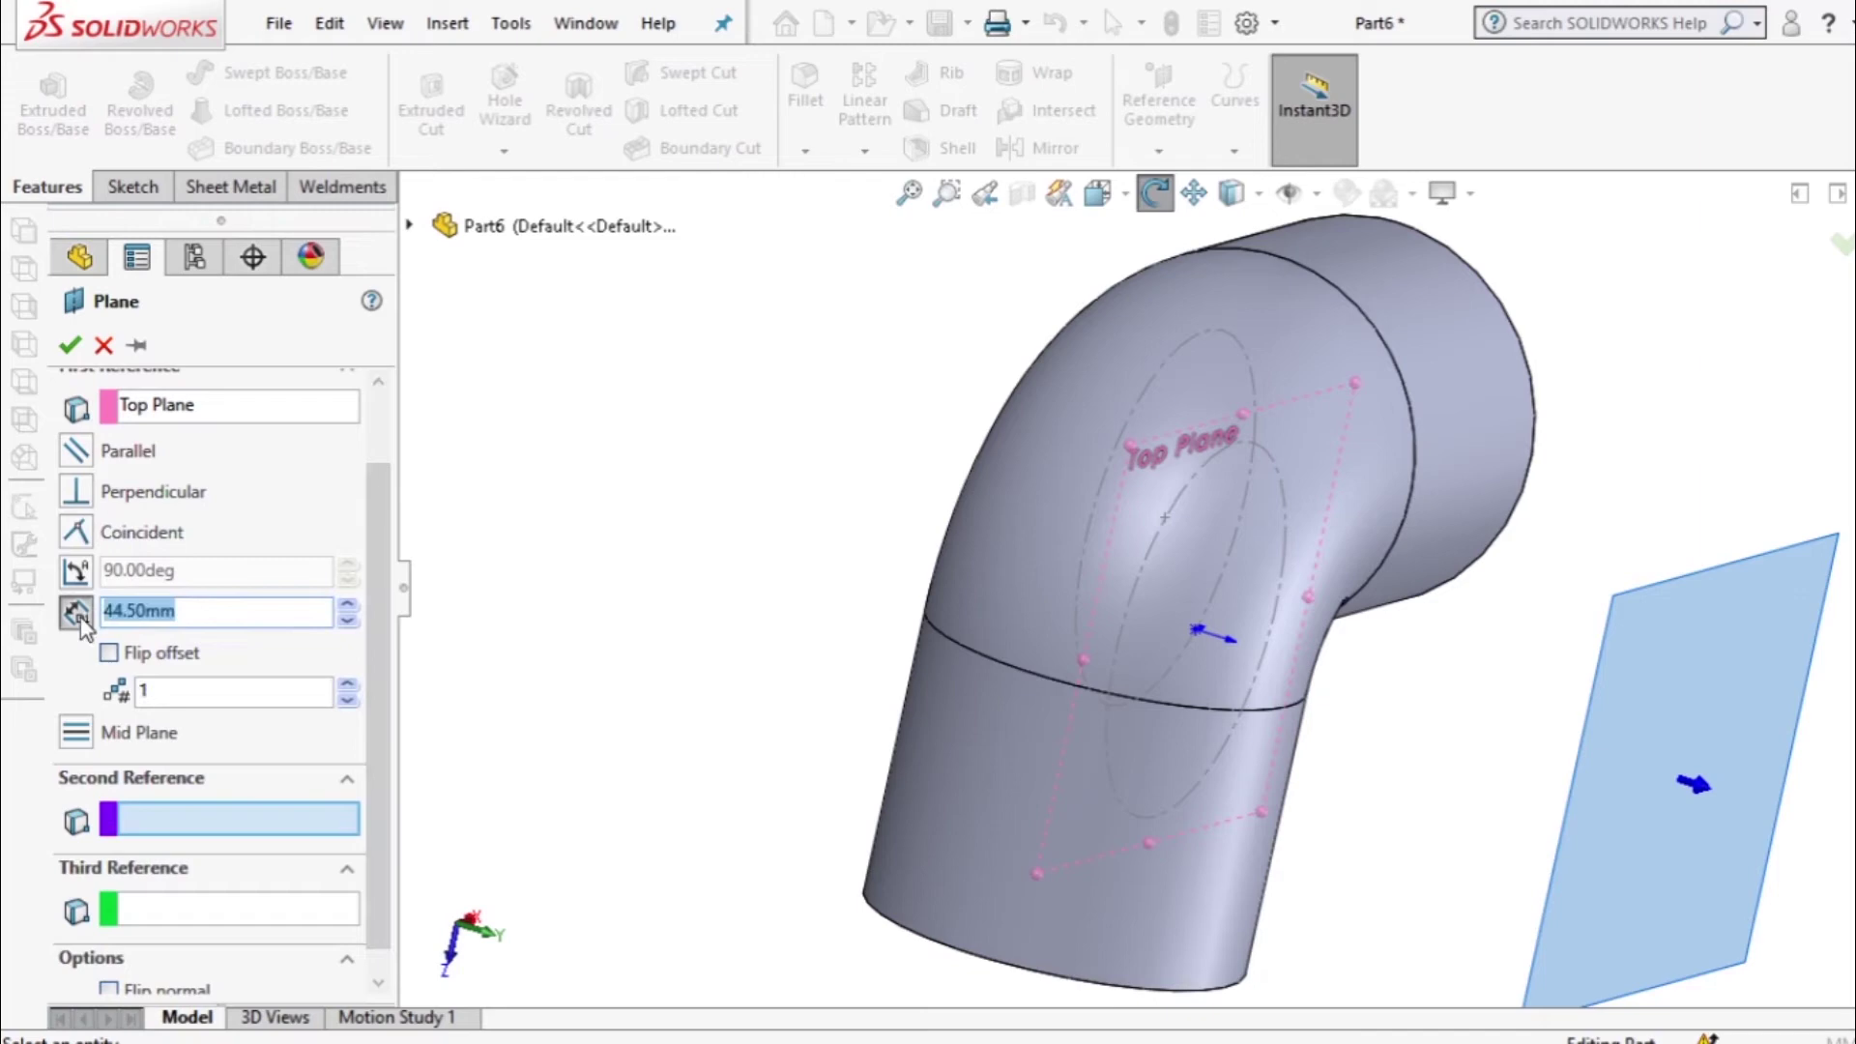
pyautogui.write('40')
pyautogui.scroll(-1, 375, 533)
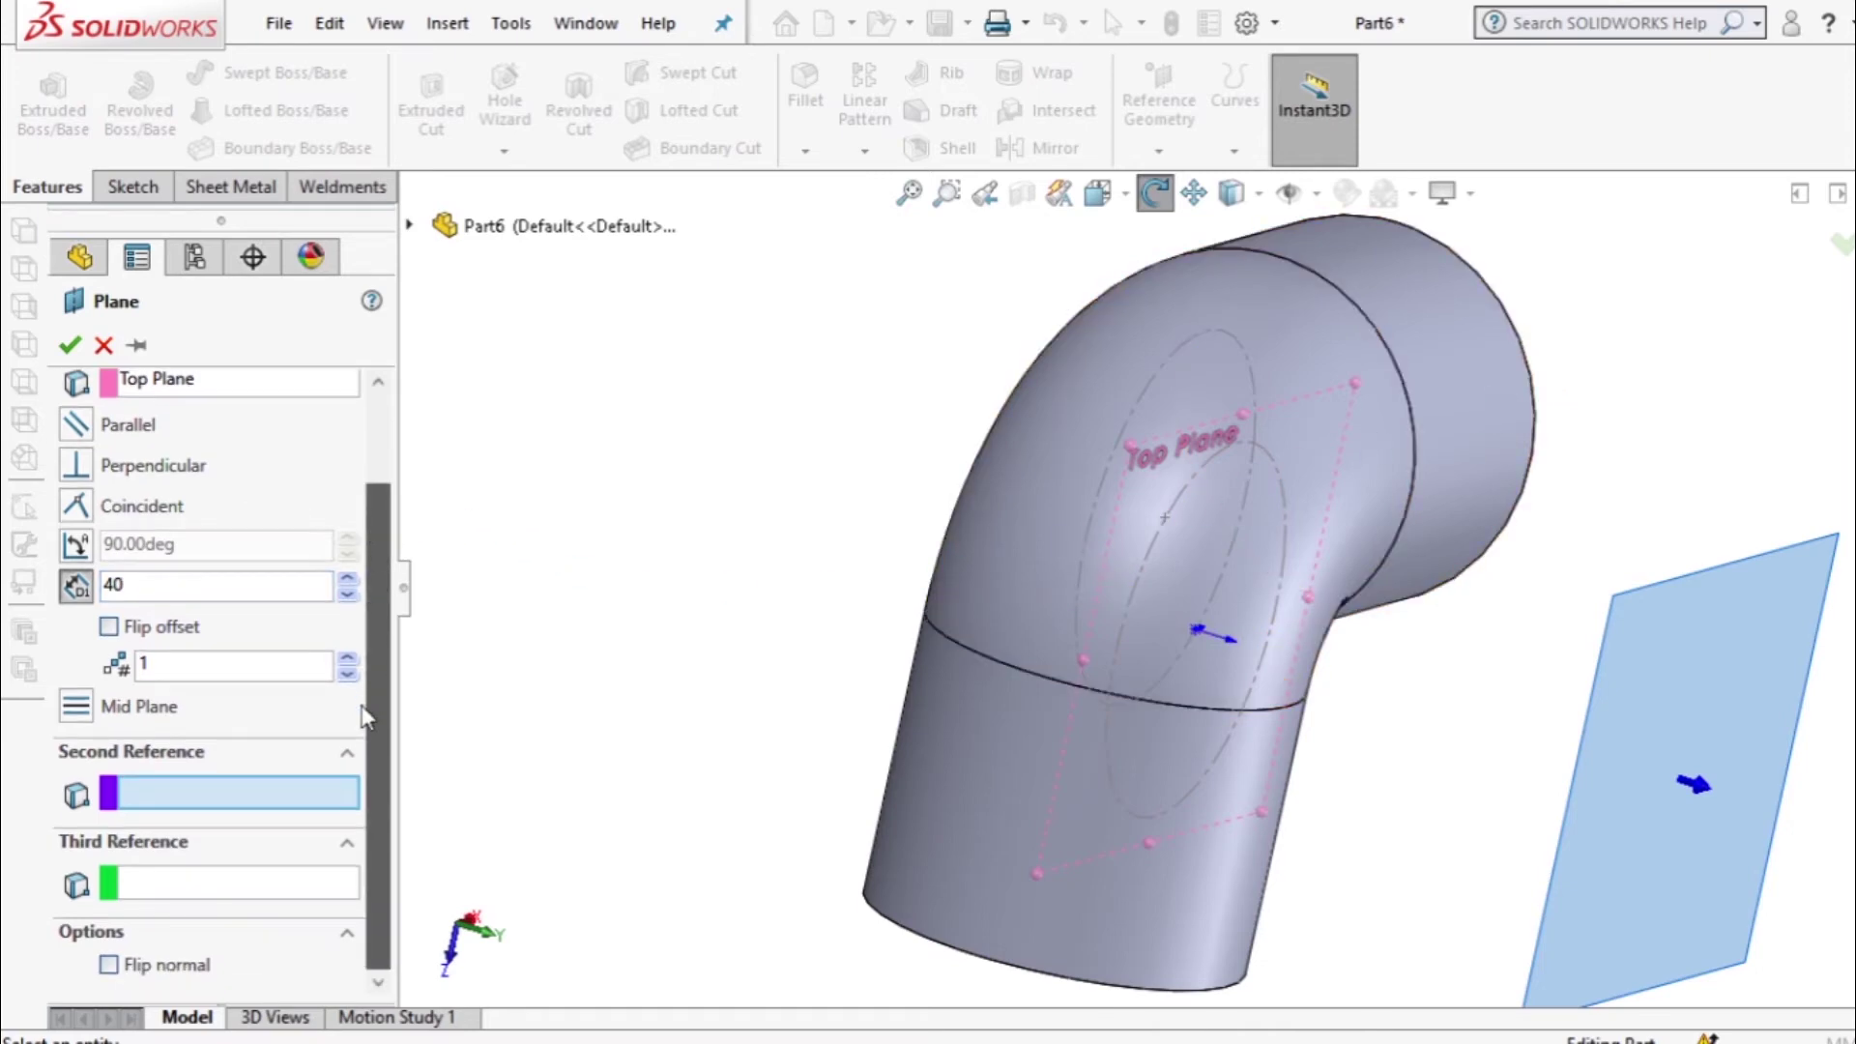
pyautogui.click(72, 350)
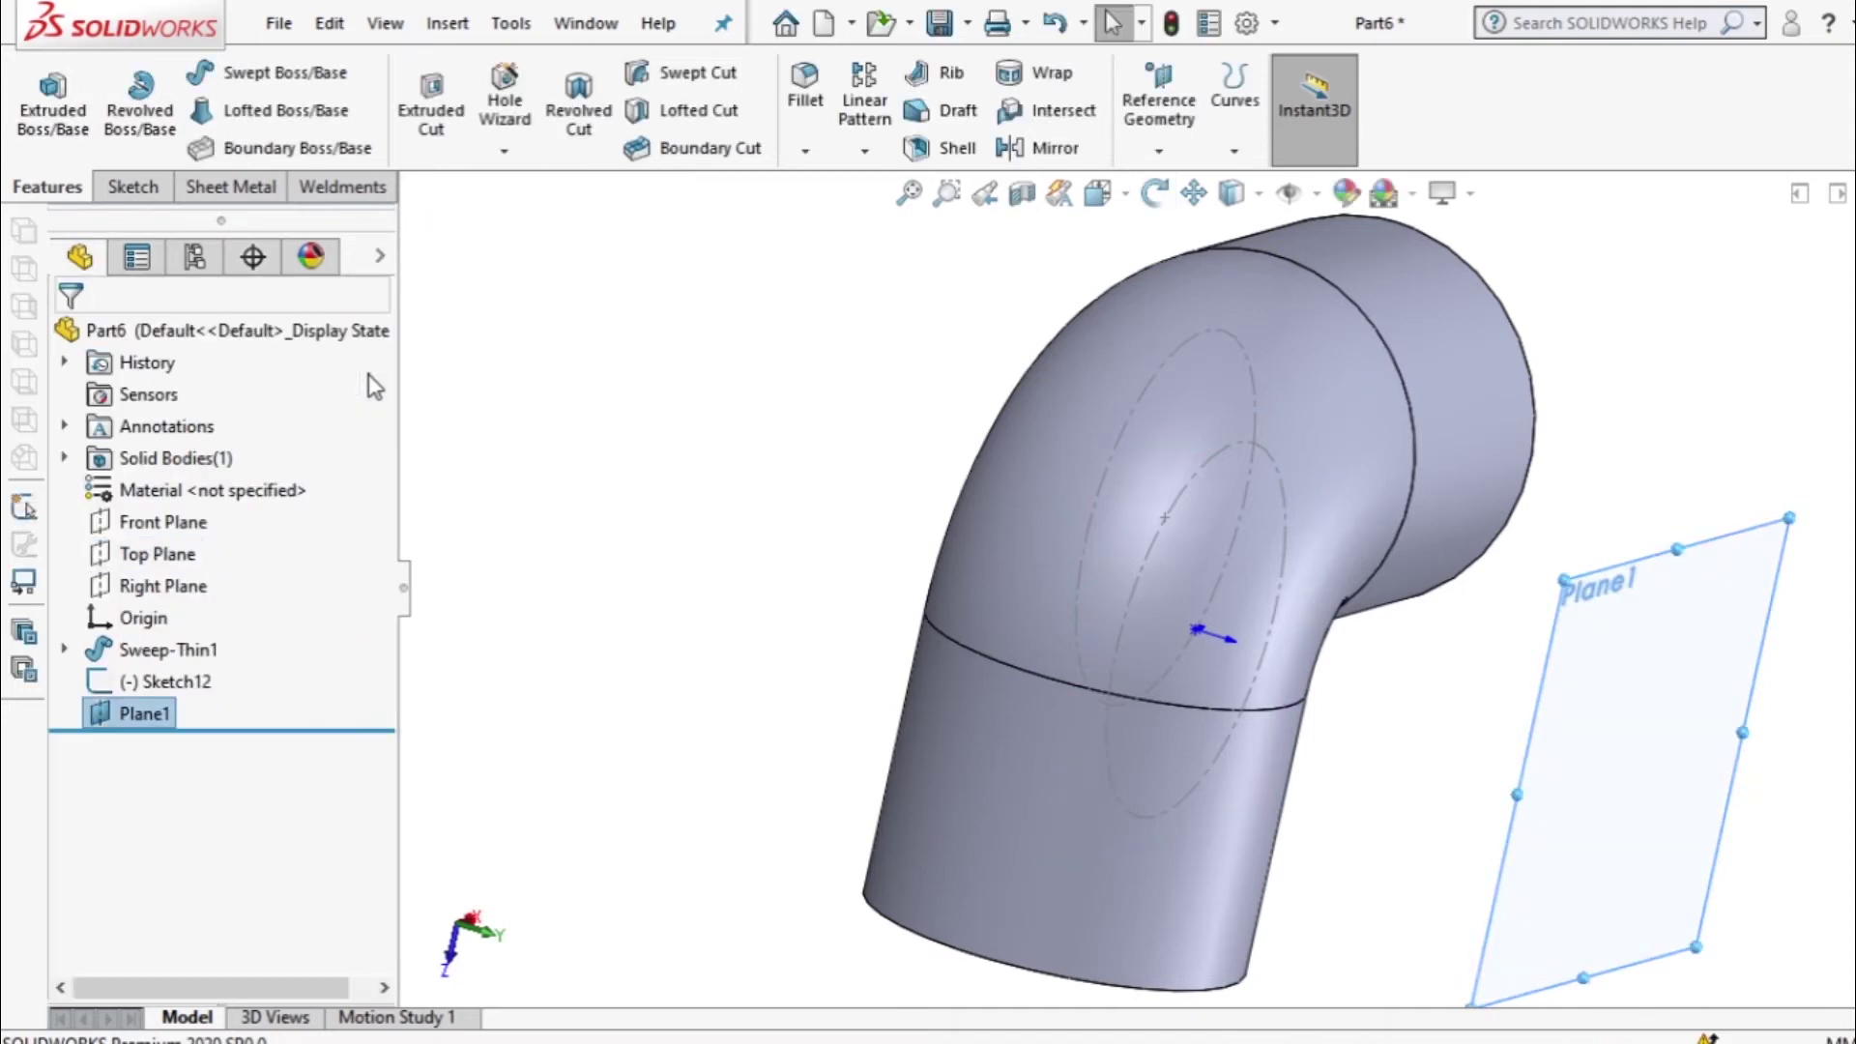
# On Plane1, sketch concentric circles at the construction circle's centre, the inner one Ø25.
pyautogui.rightClick(165, 713)
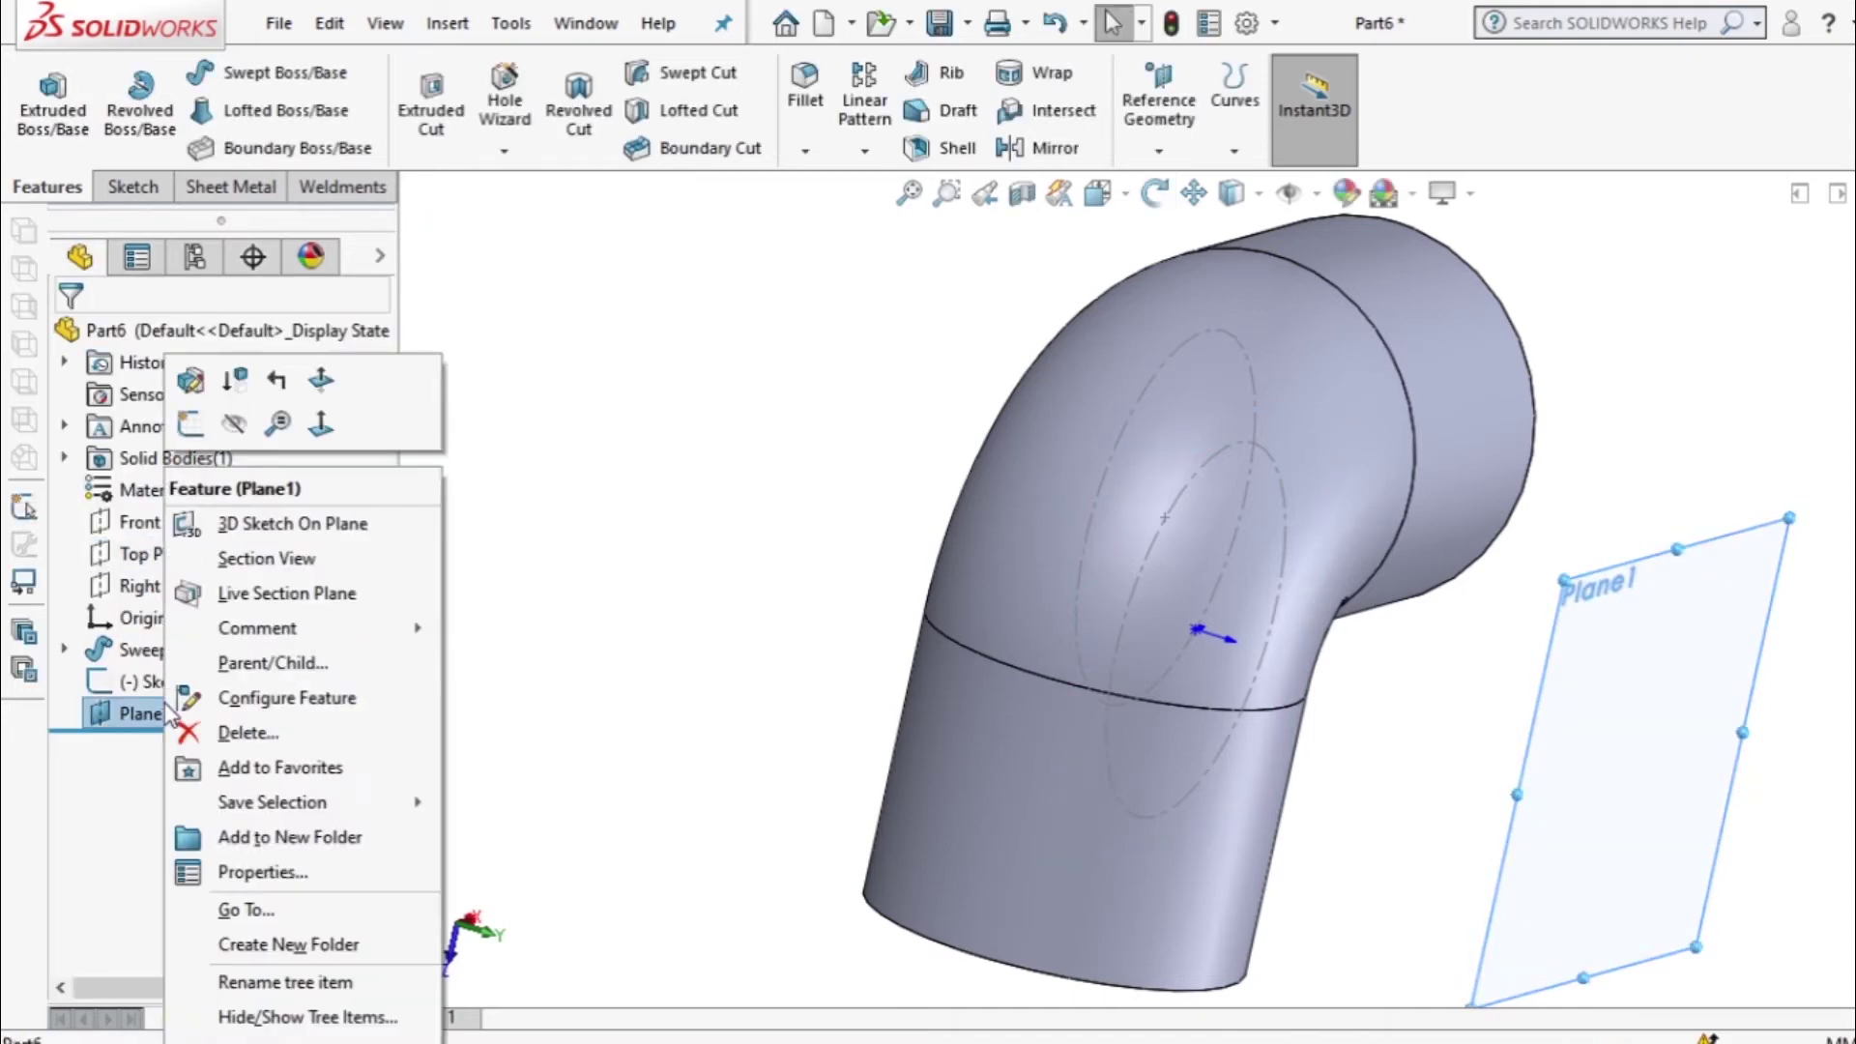
pyautogui.click(191, 425)
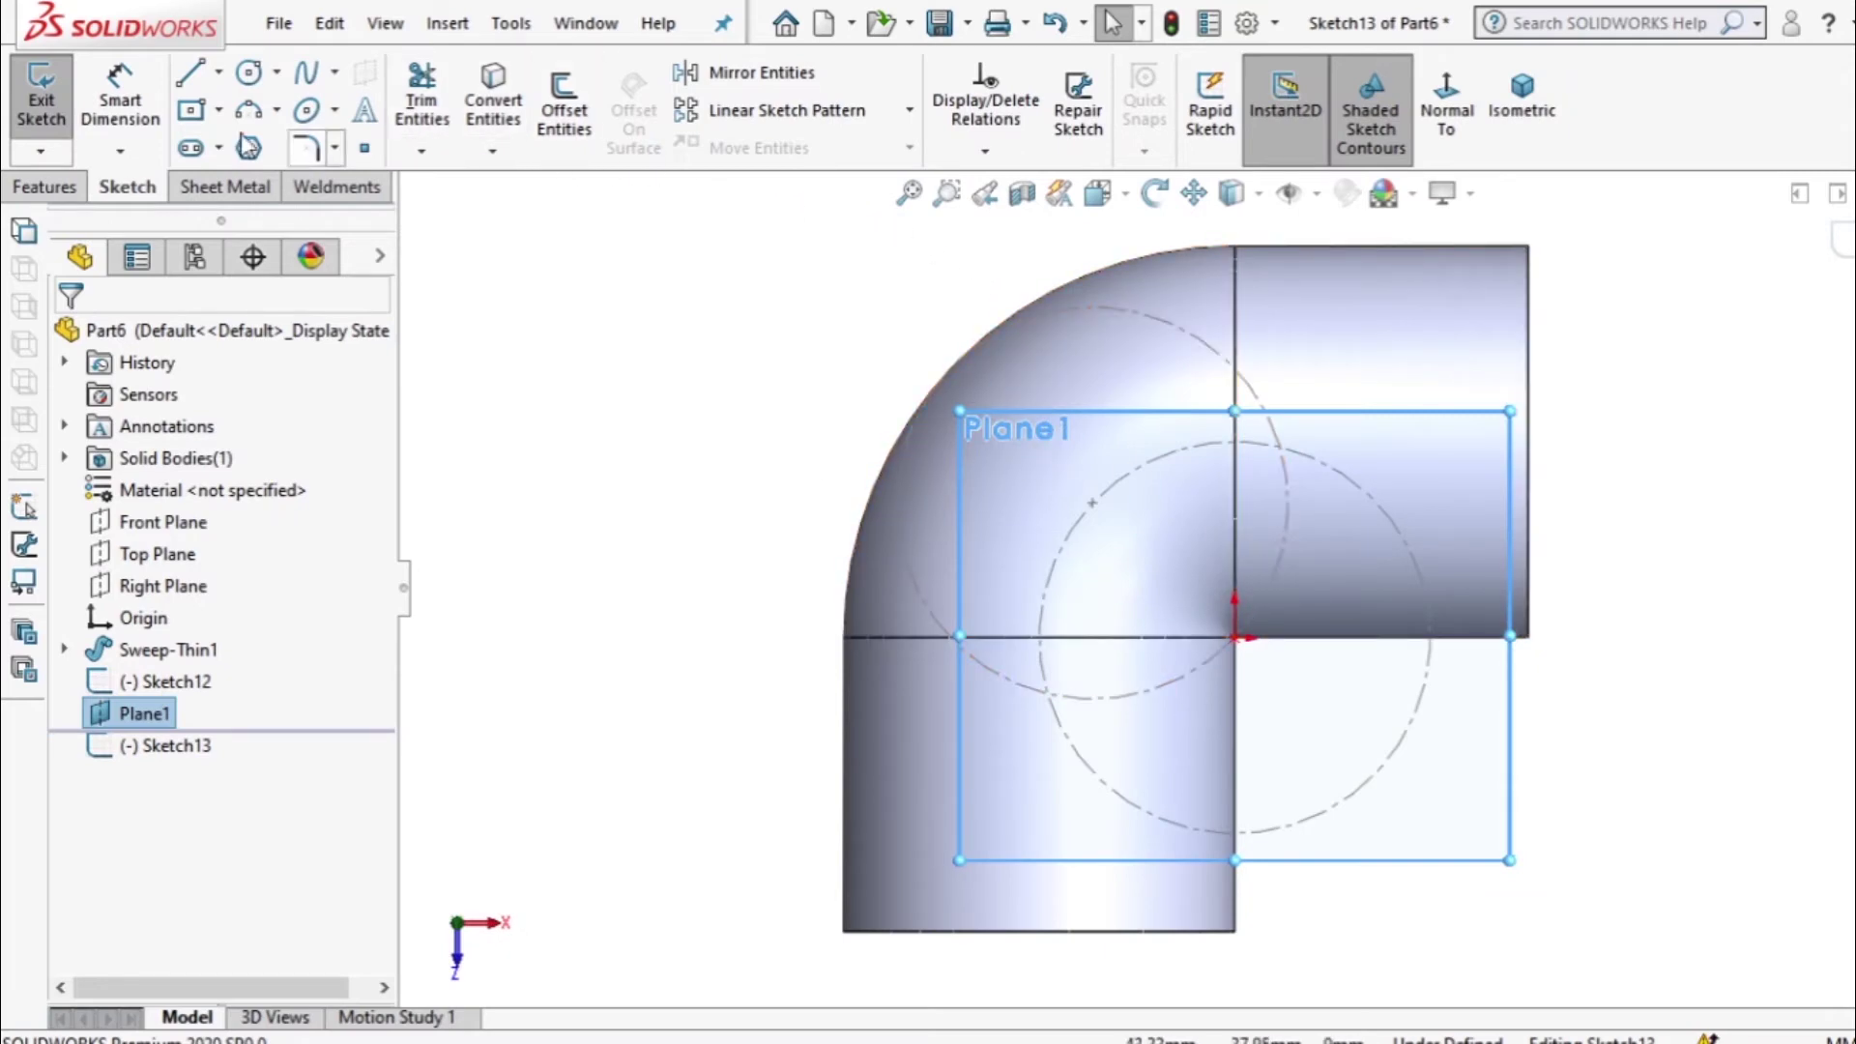
pyautogui.click(249, 71)
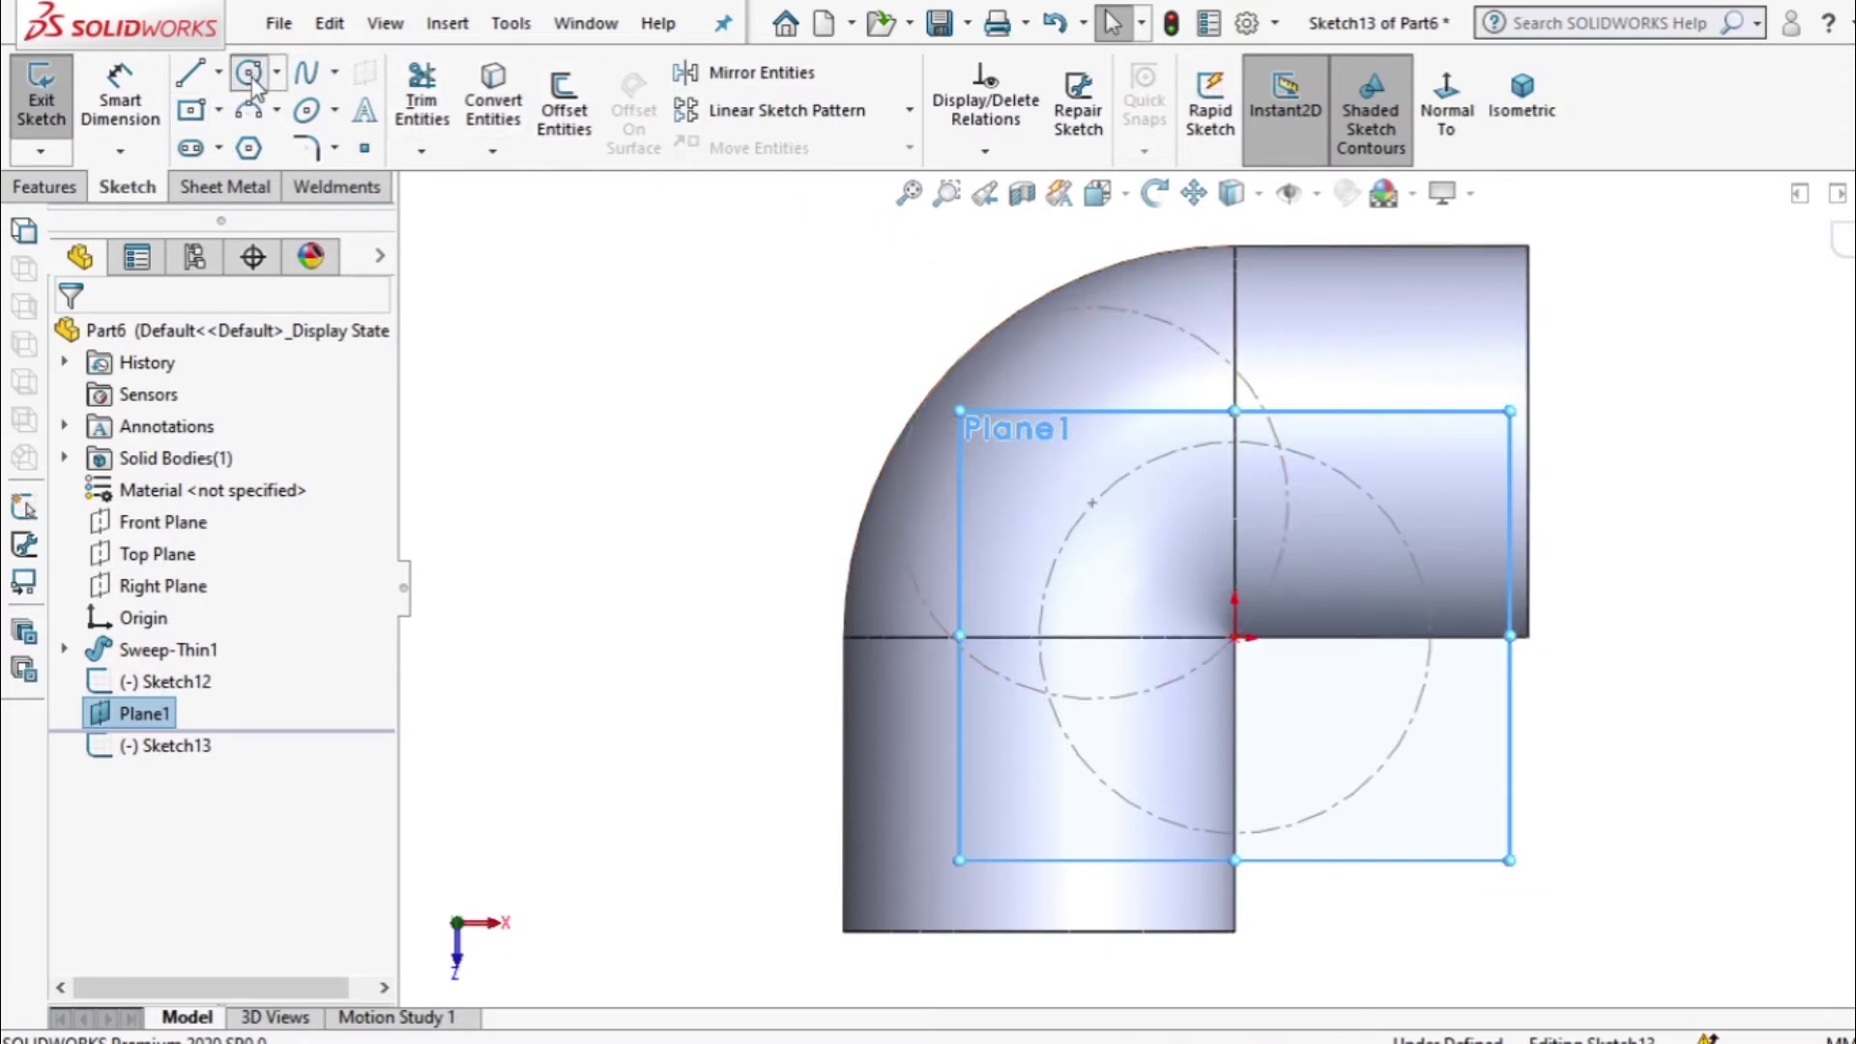
pyautogui.click(1091, 503)
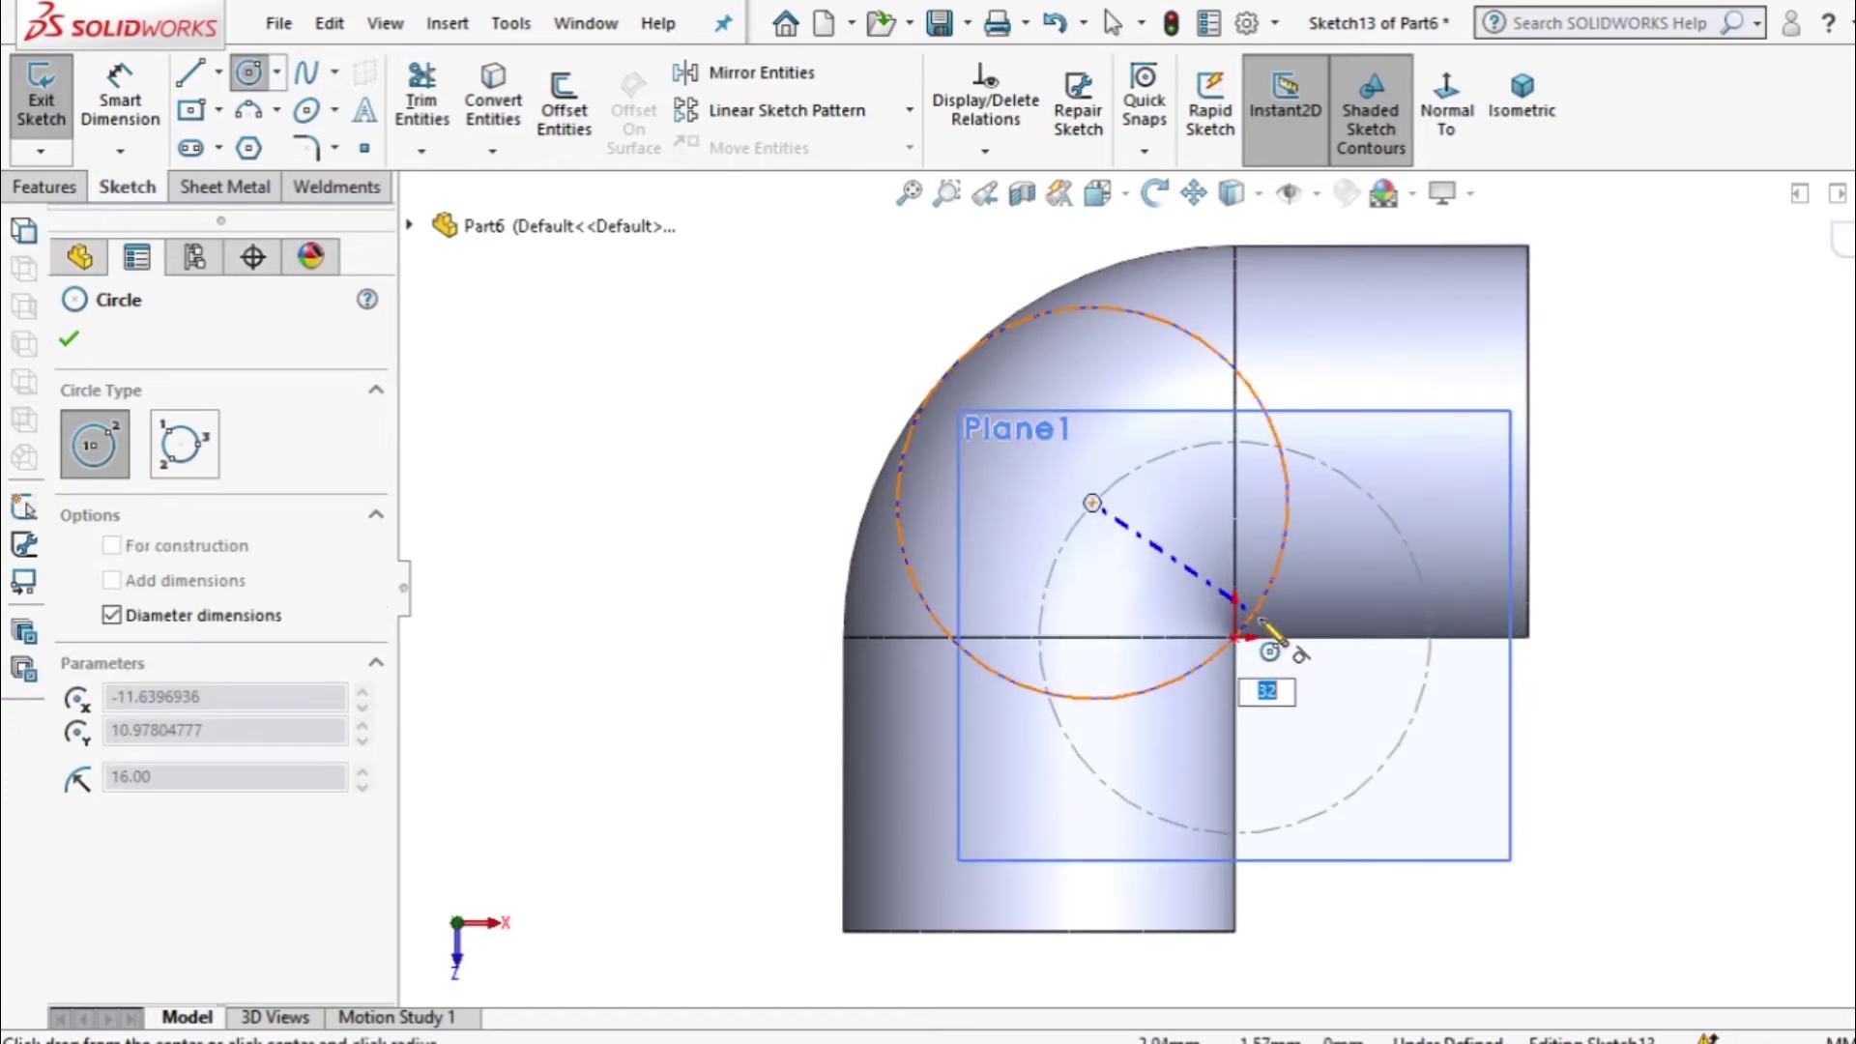
pyautogui.click(1260, 621)
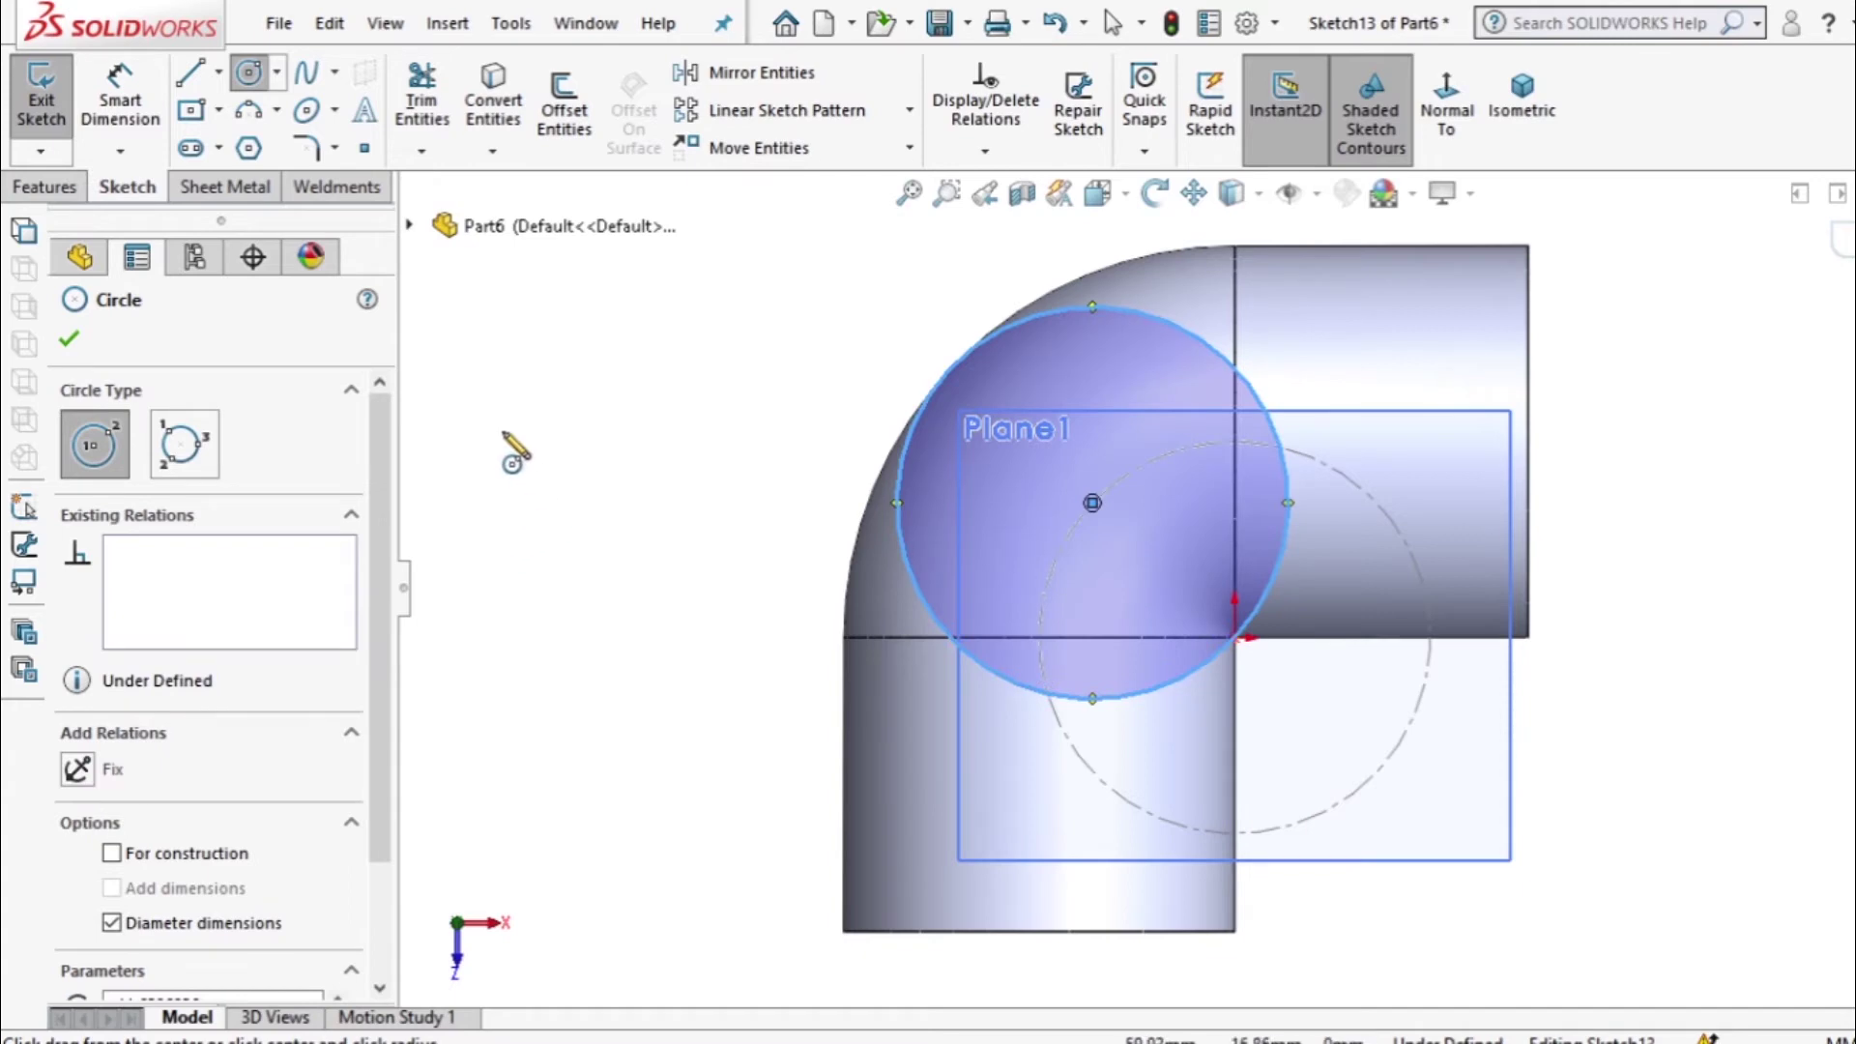
pyautogui.click(1092, 502)
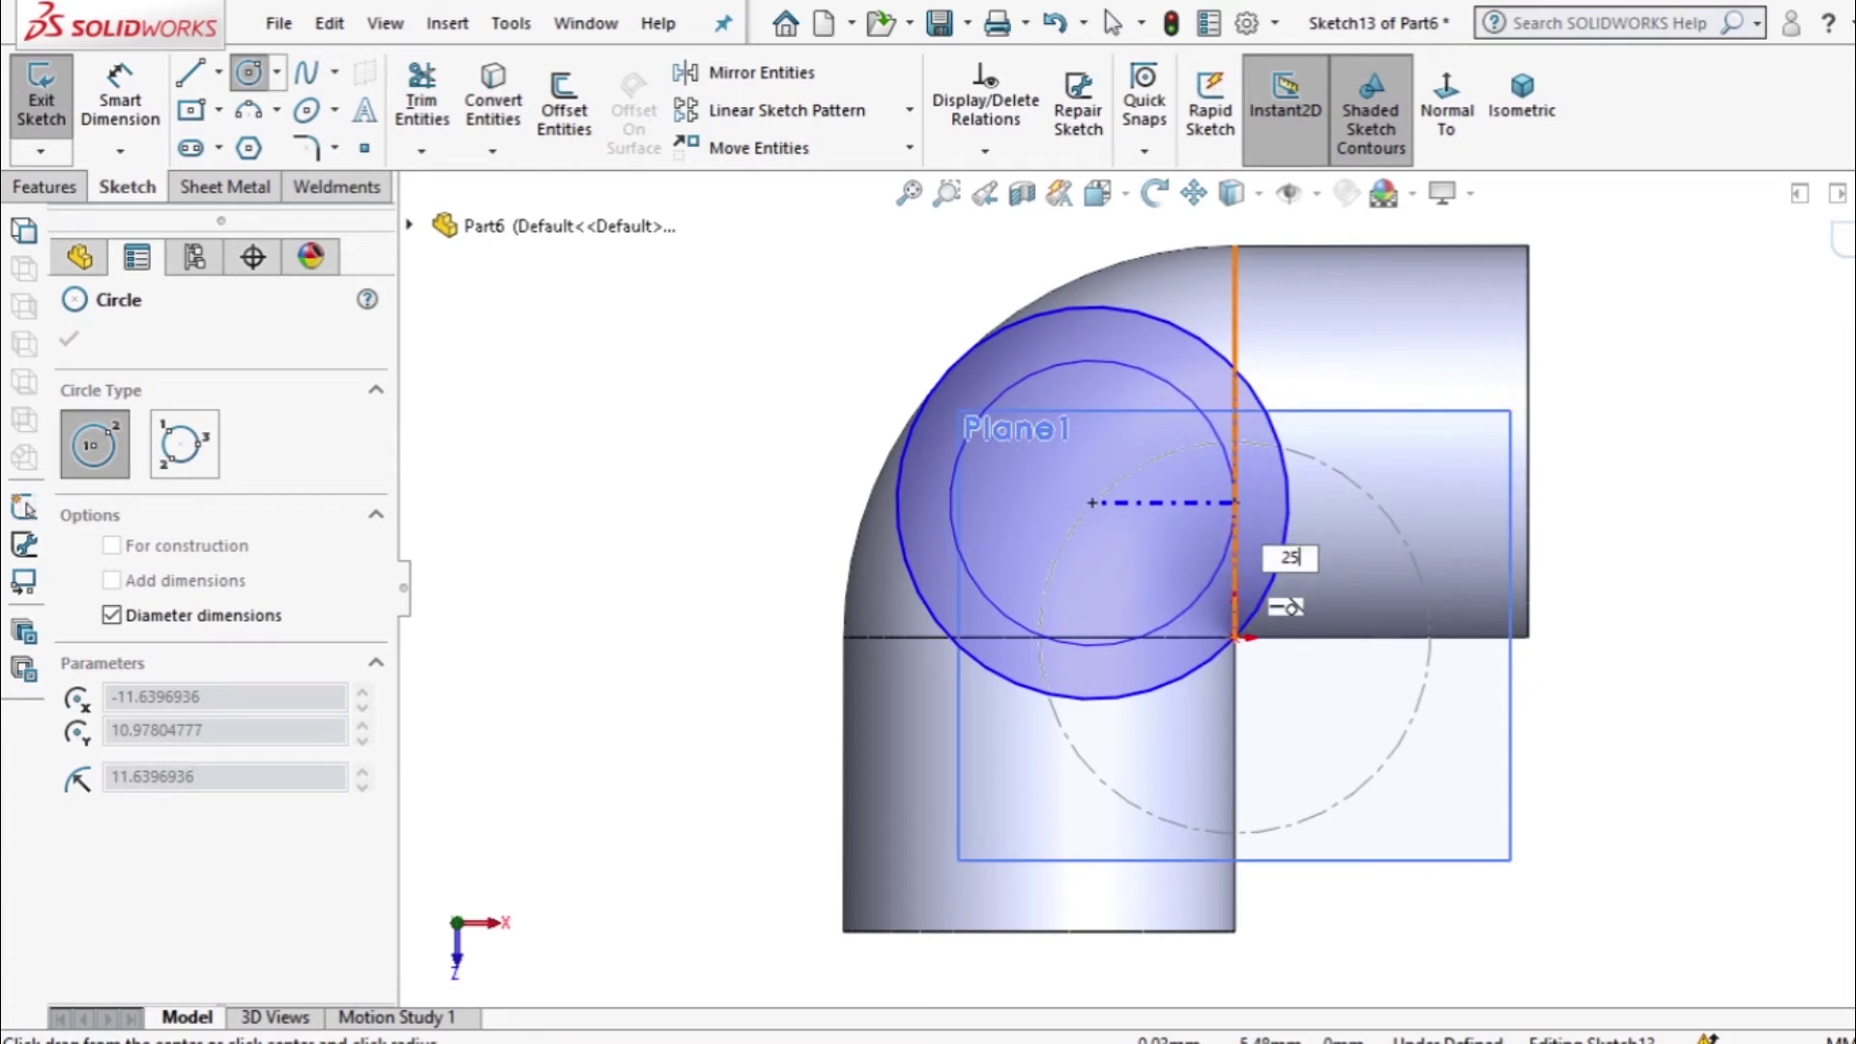
pyautogui.press('Return')
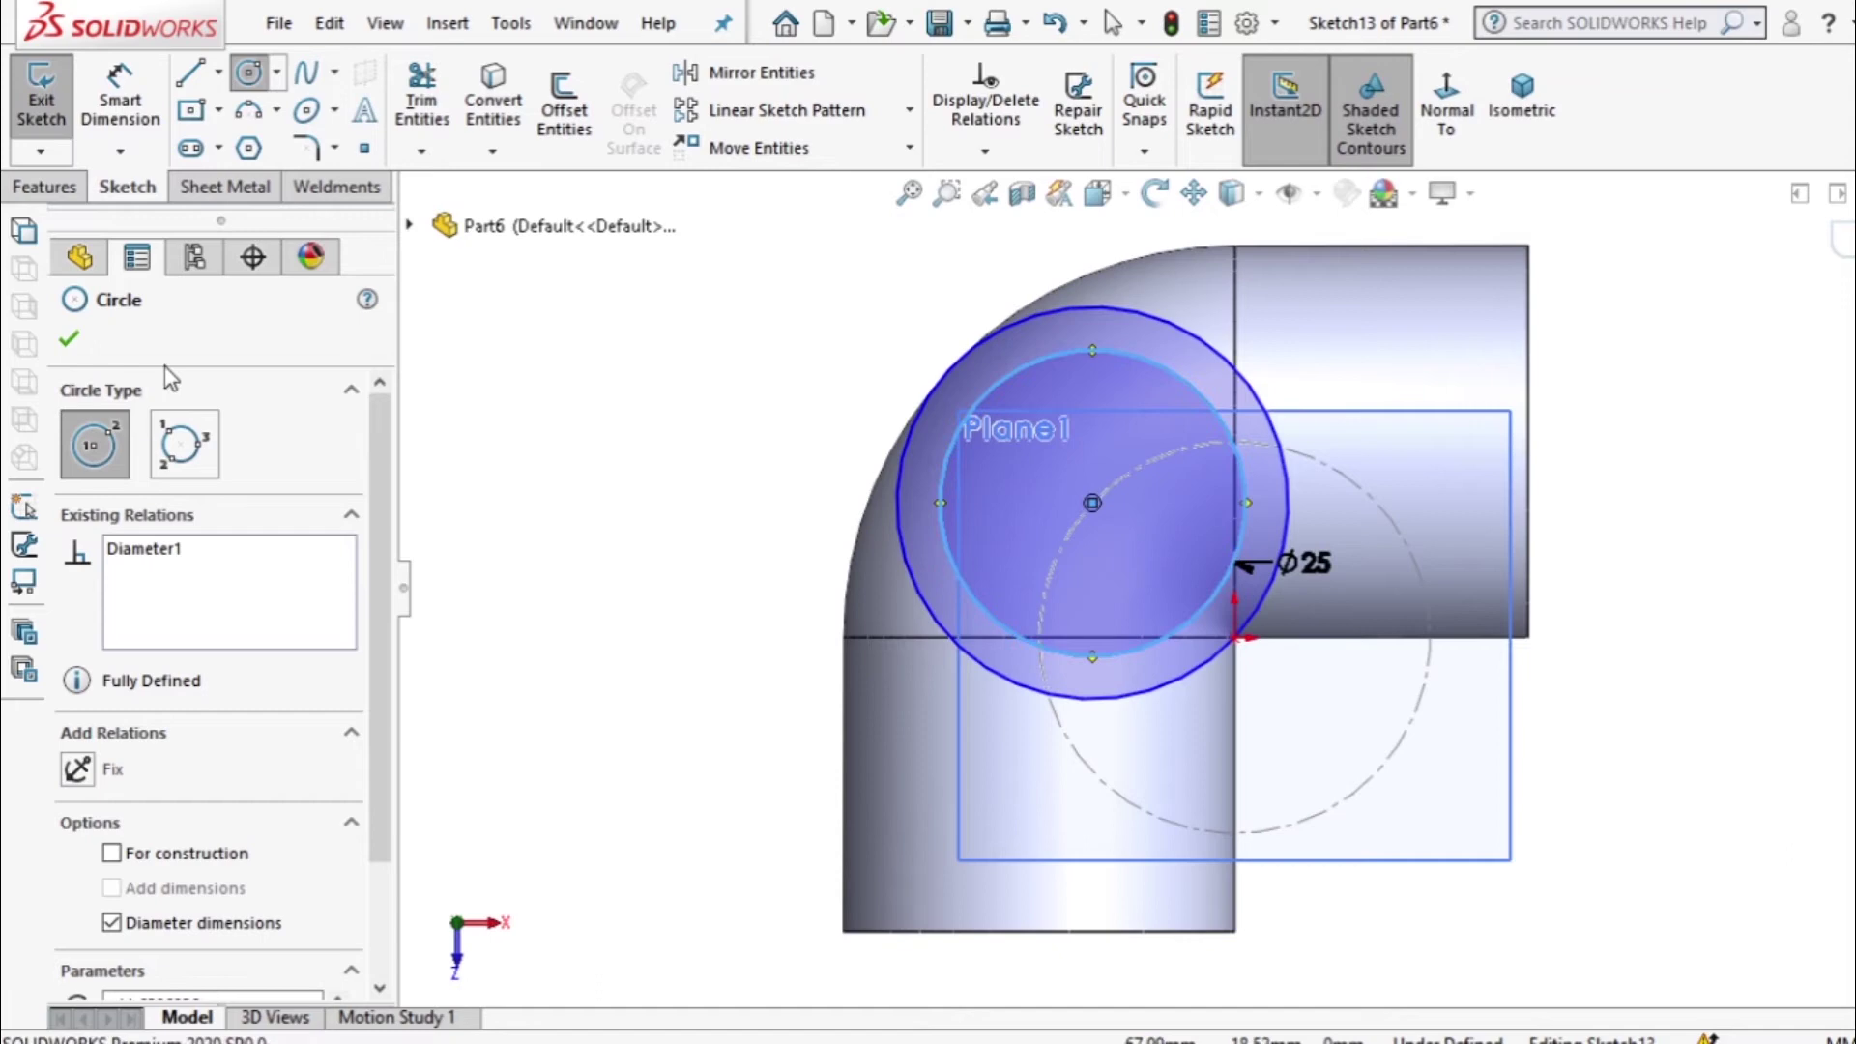
pyautogui.click(69, 338)
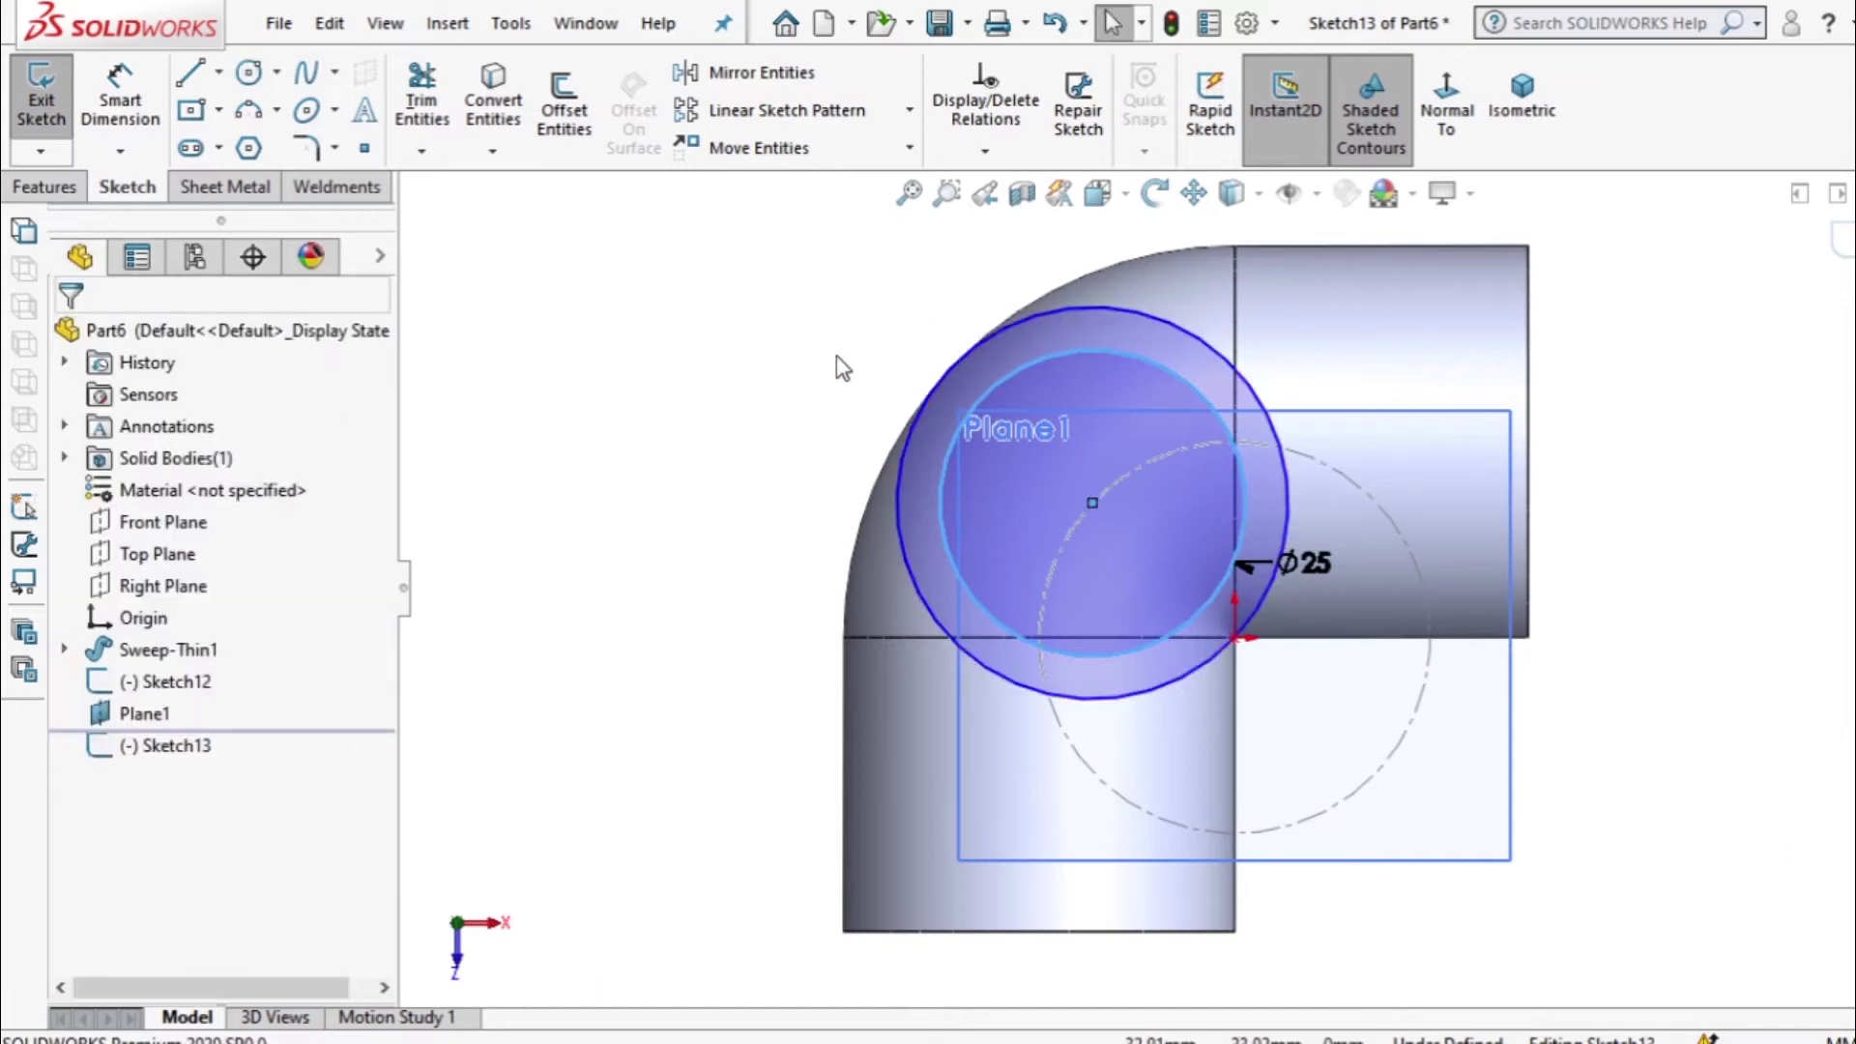
pyautogui.click(1155, 192)
pyautogui.moveTo(679, 407)
pyautogui.mouseDown()
pyautogui.moveTo(748, 423)
pyautogui.moveTo(822, 392)
pyautogui.mouseUp()
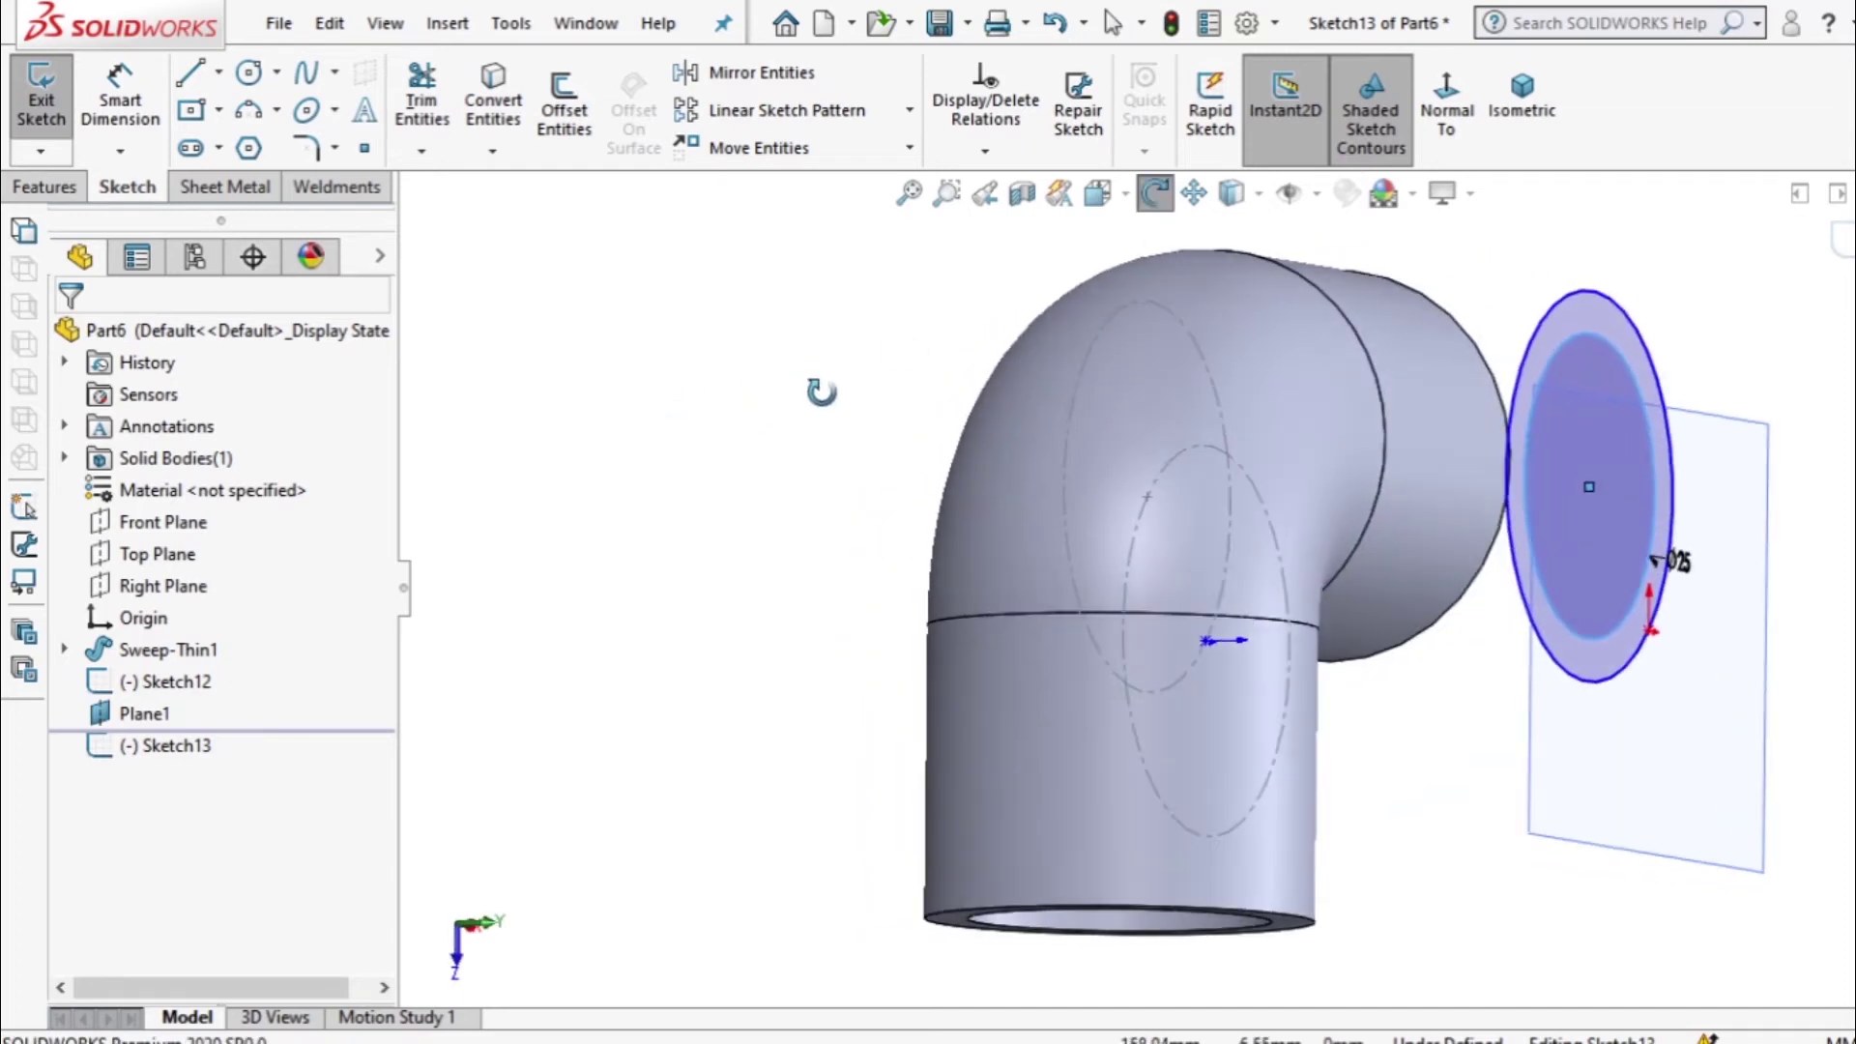
# Extrude the outlet ring from Plane1 Up To Surface, ending at the elbow's outer curved face.
pyautogui.click(42, 187)
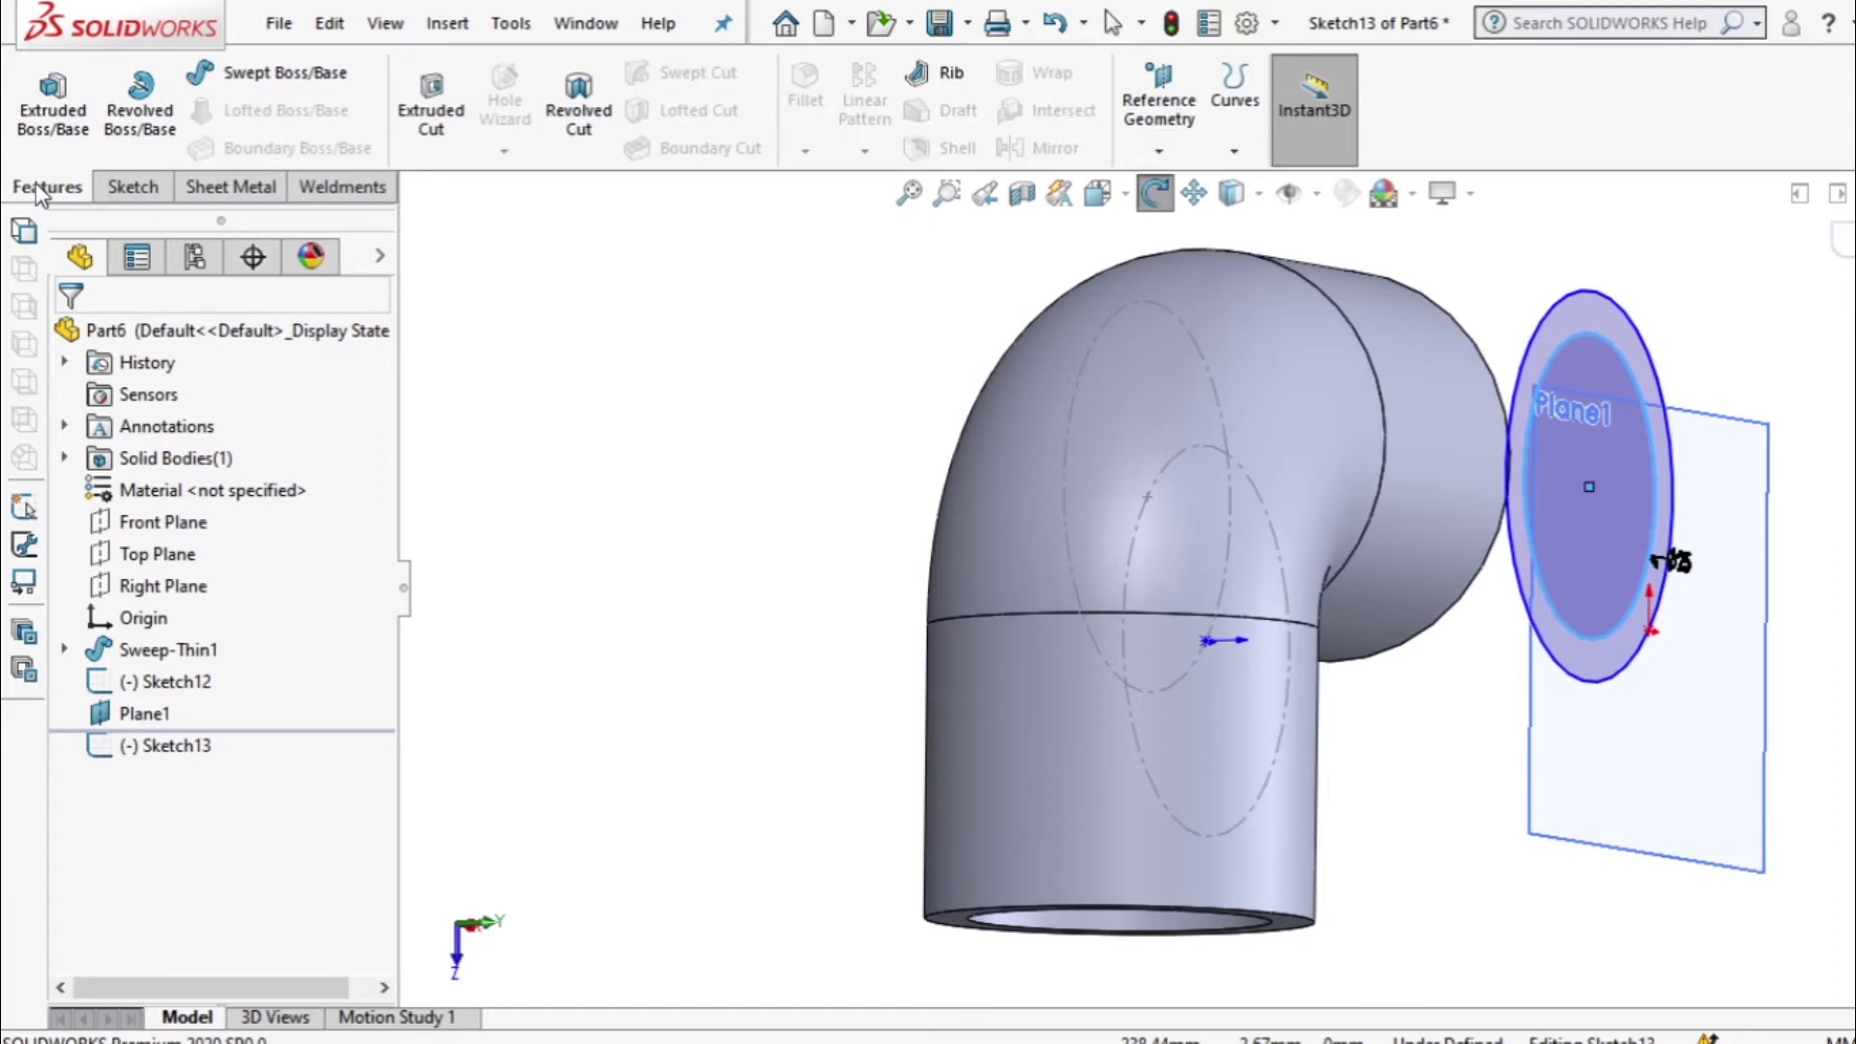
pyautogui.click(64, 133)
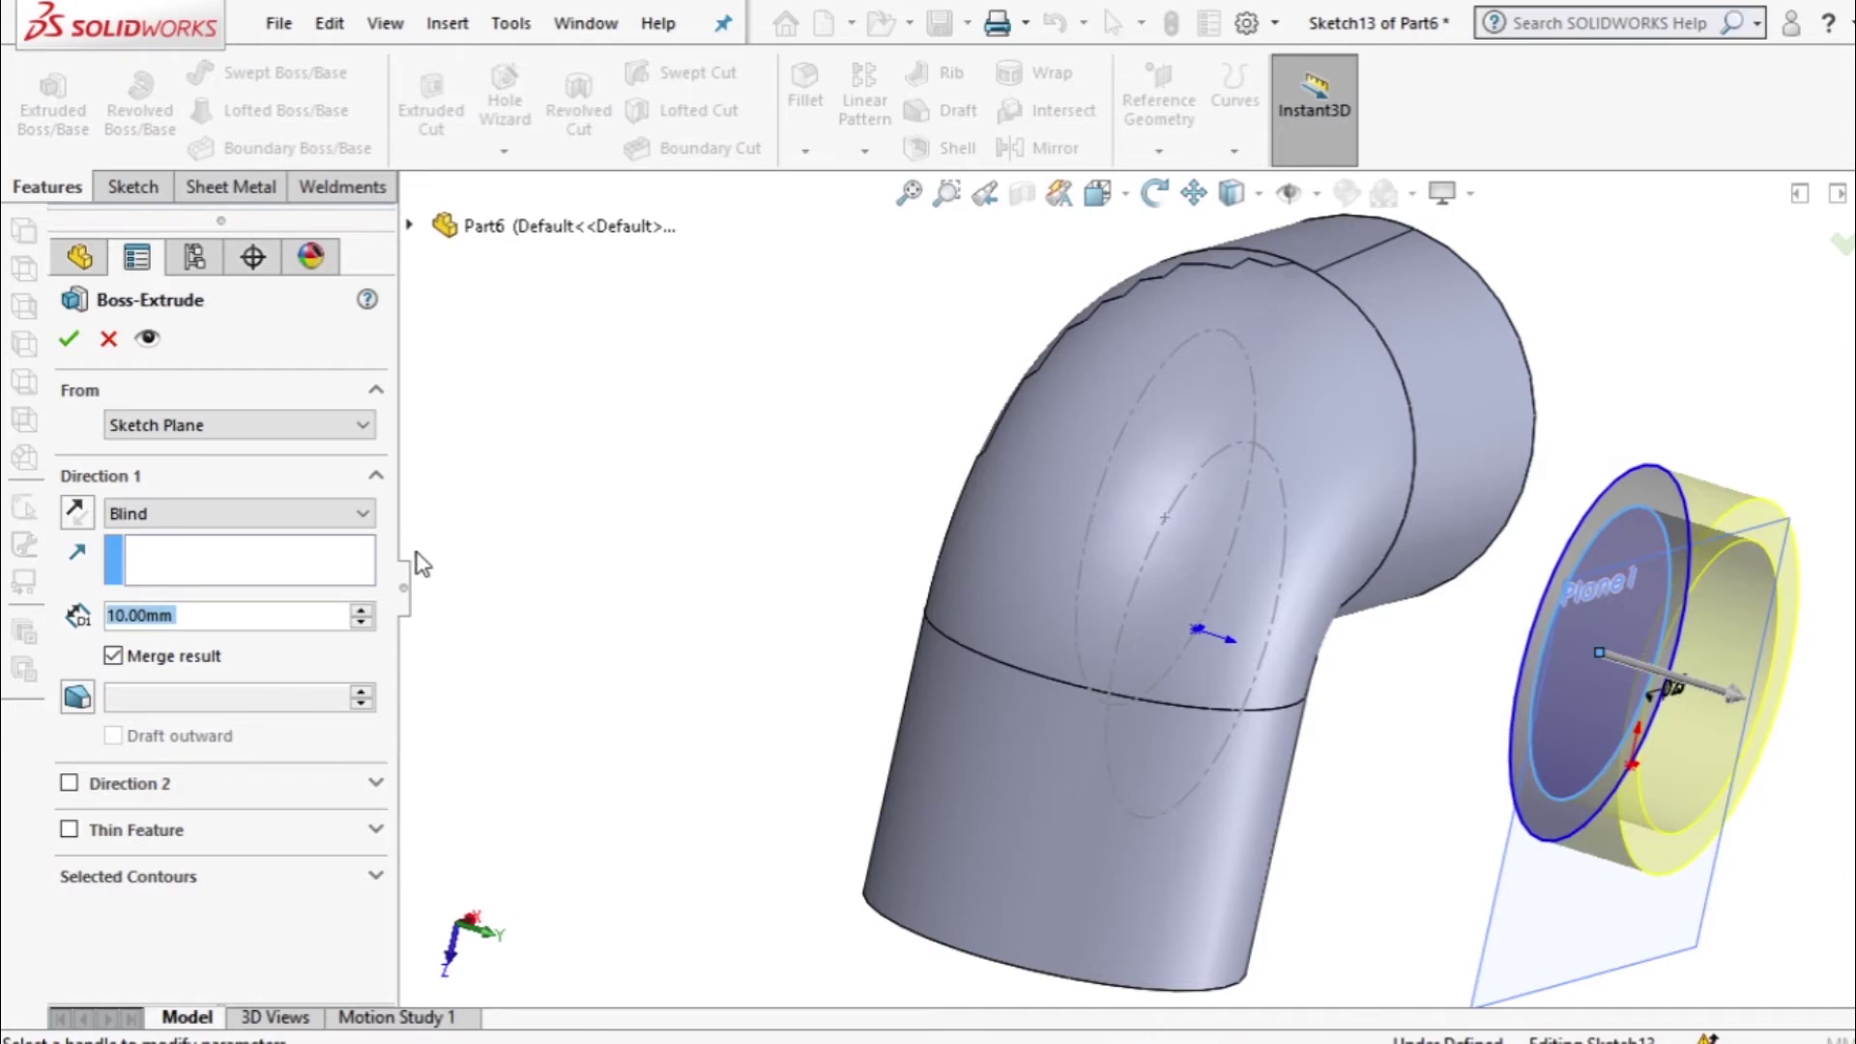
pyautogui.click(357, 515)
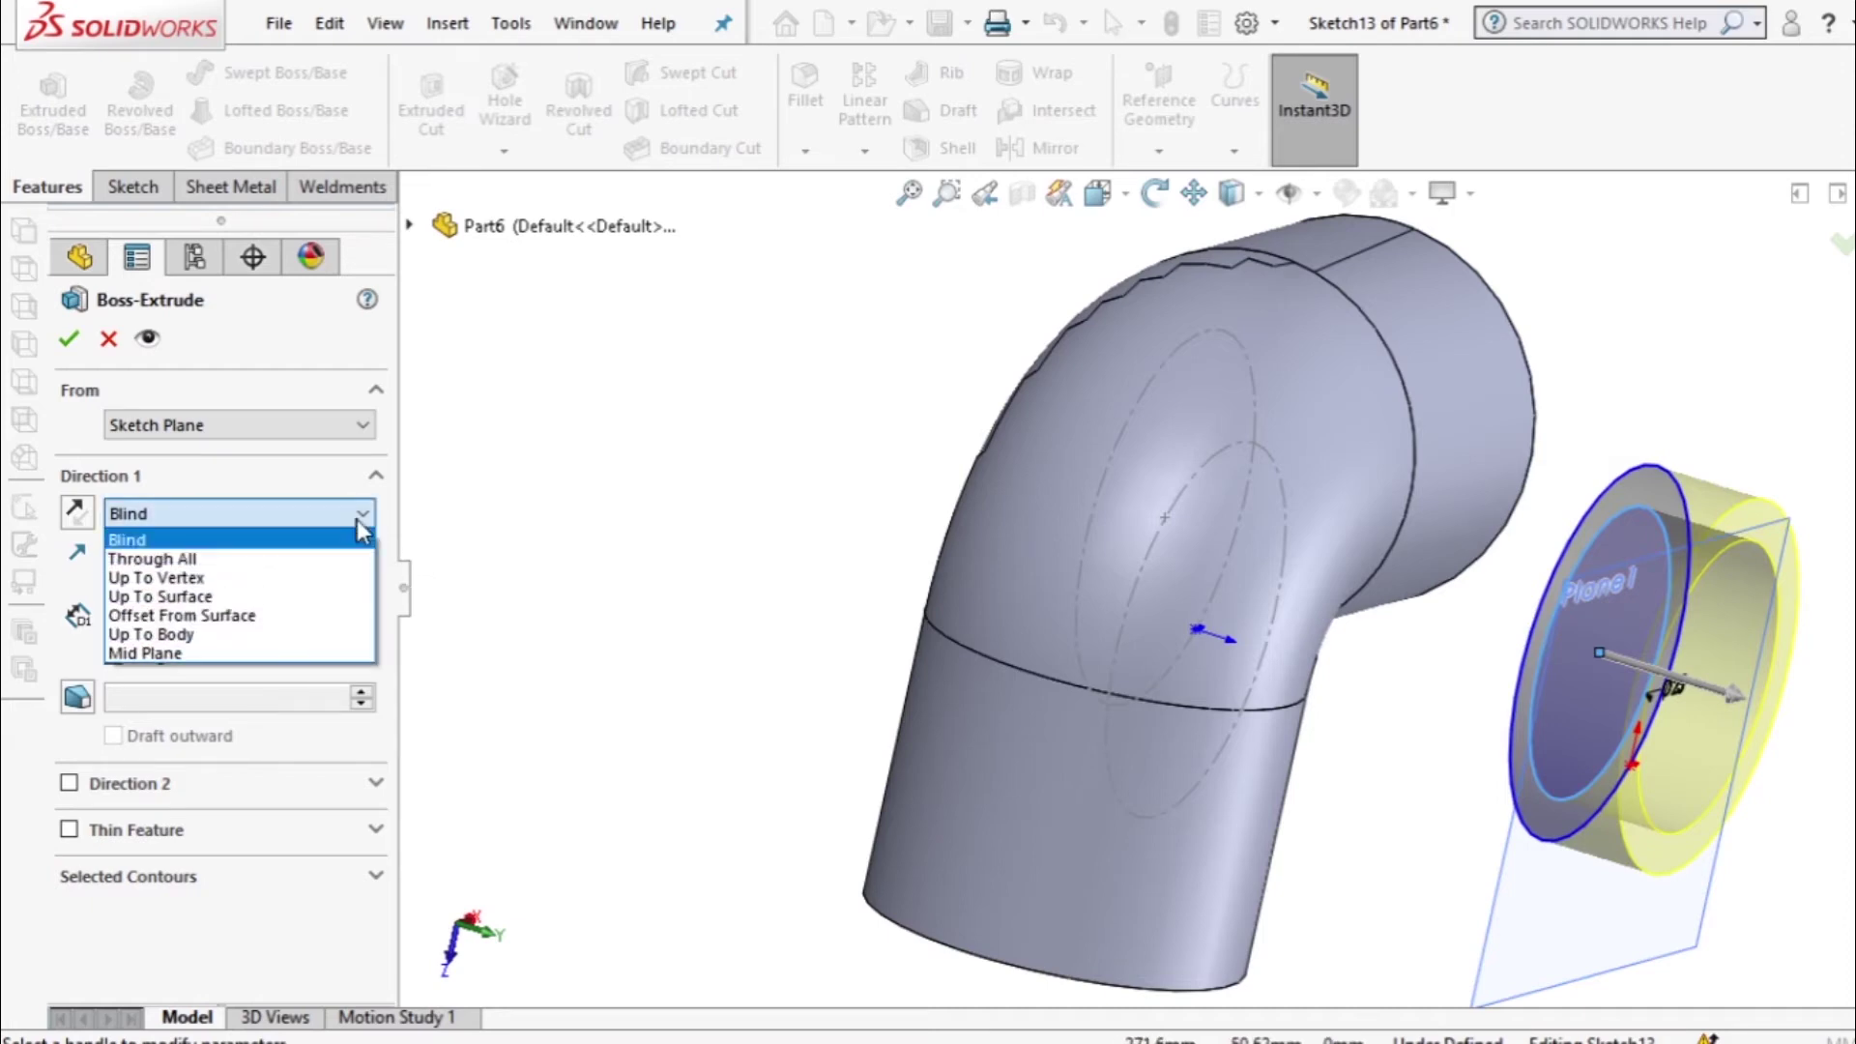
pyautogui.click(274, 597)
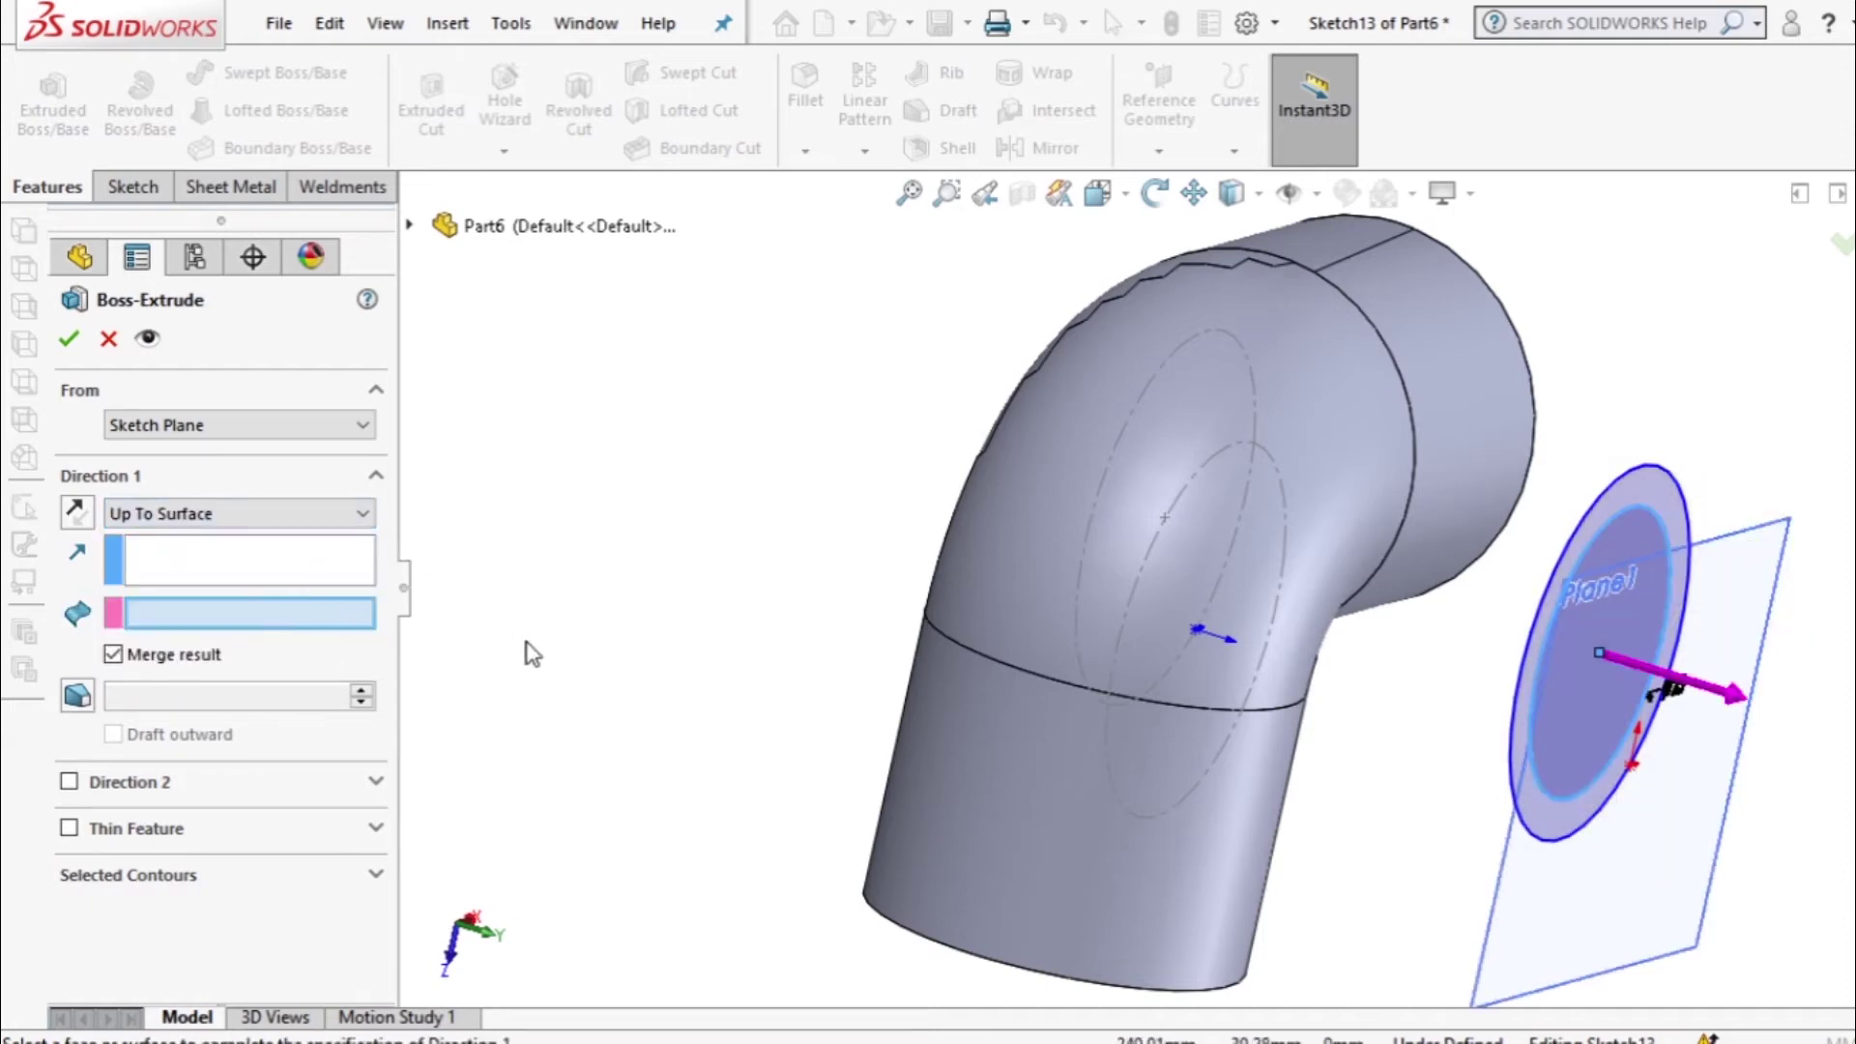
pyautogui.click(1280, 503)
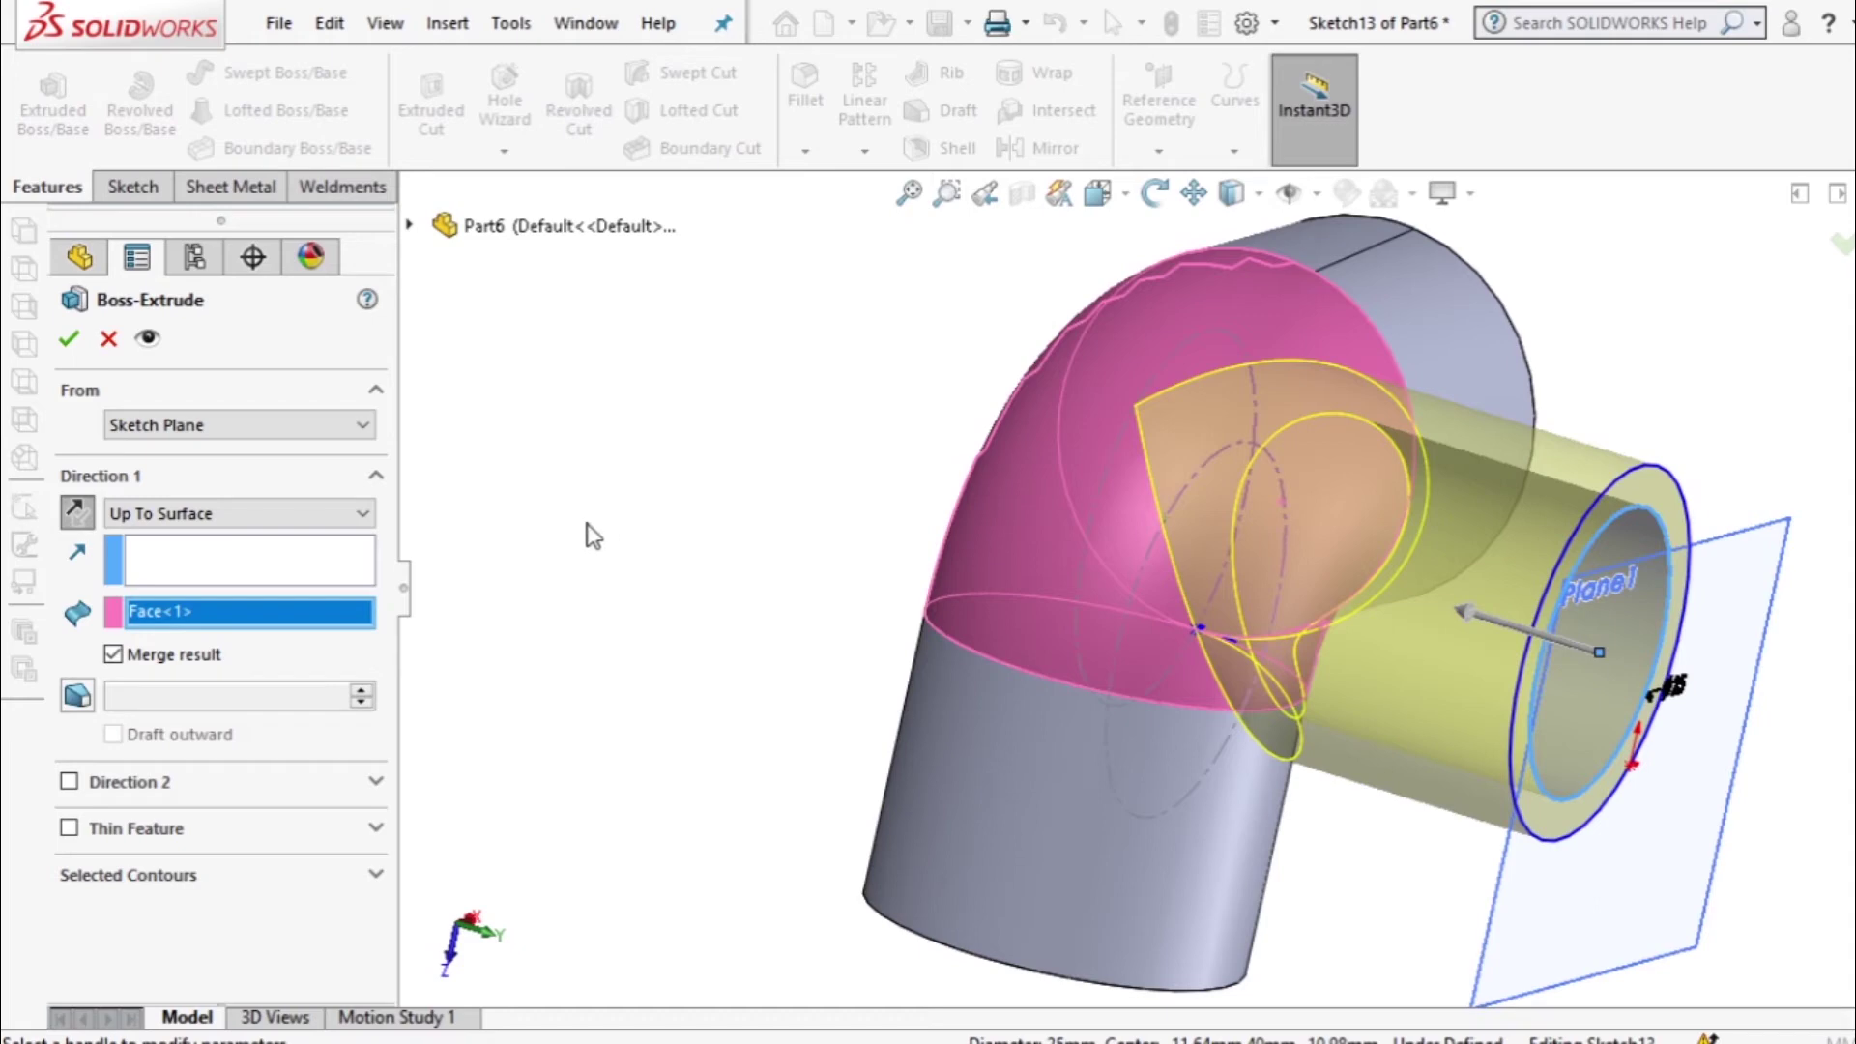
pyautogui.click(68, 339)
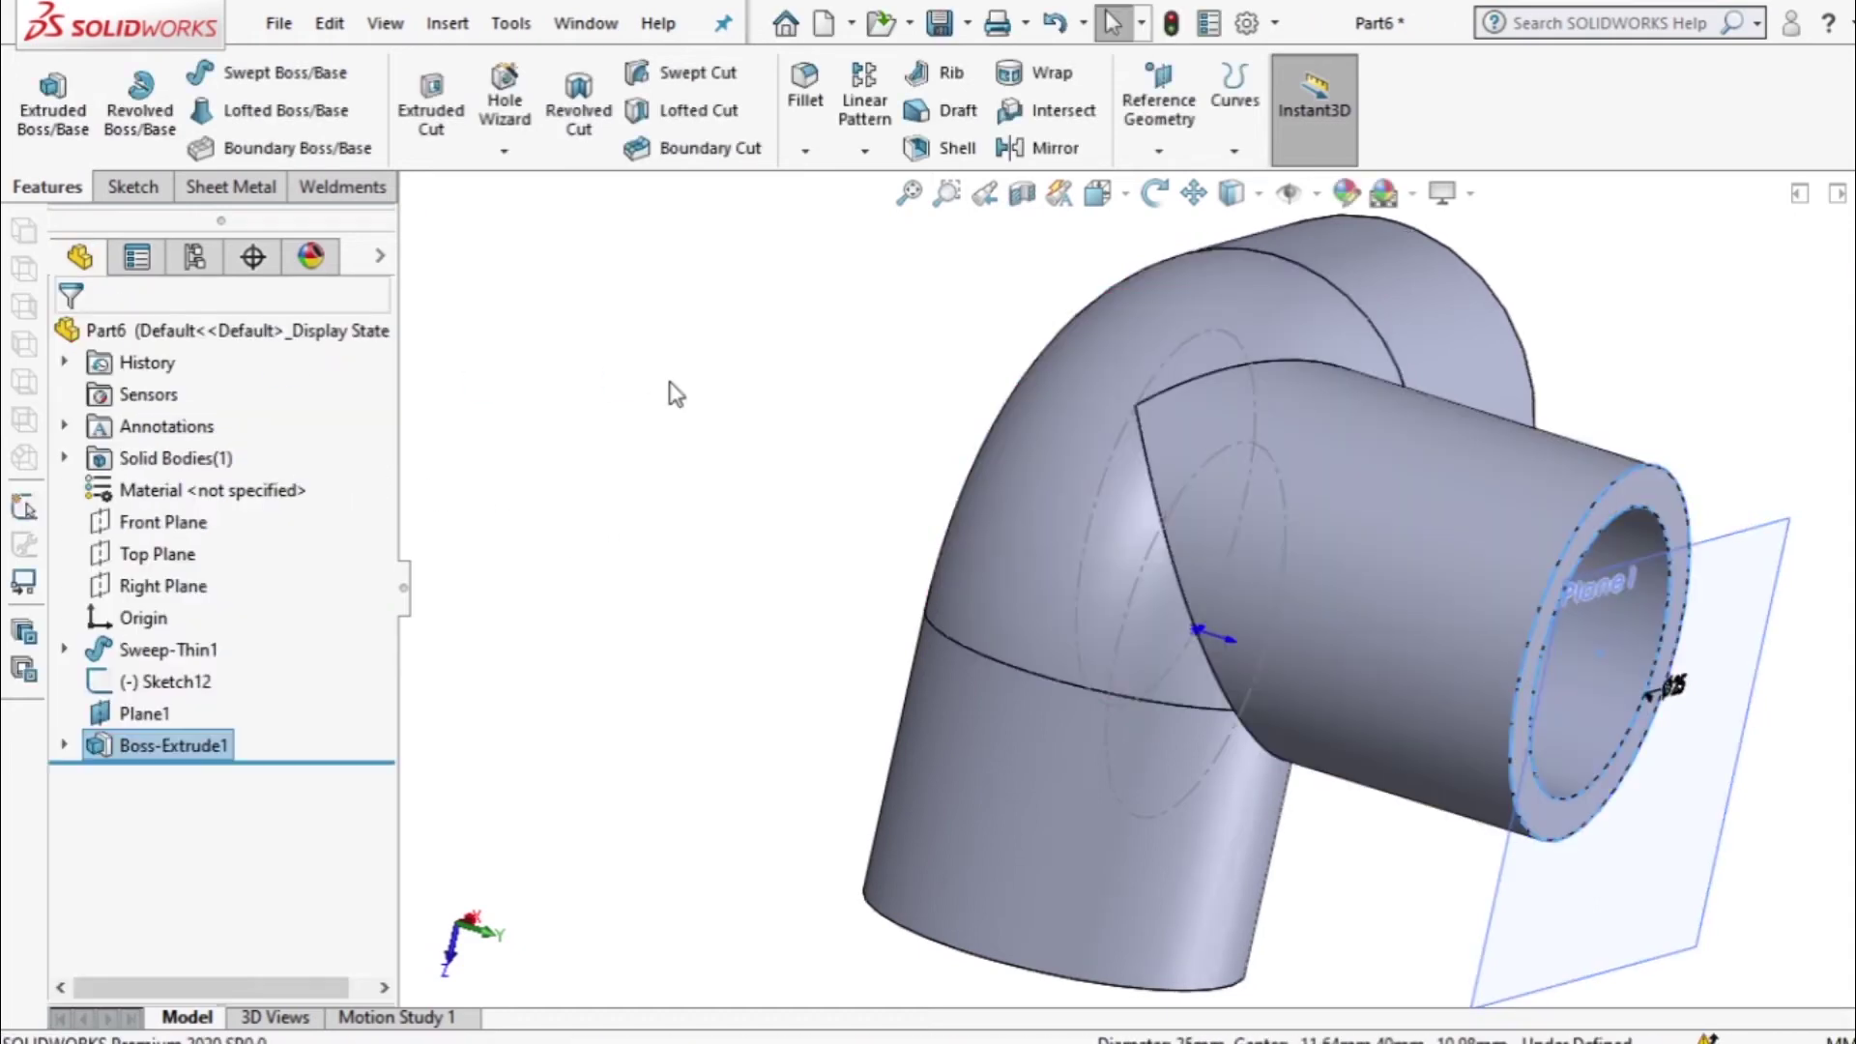
# Turn the view toward the new outlet and start a sketch on Plane1.
pyautogui.click(1151, 197)
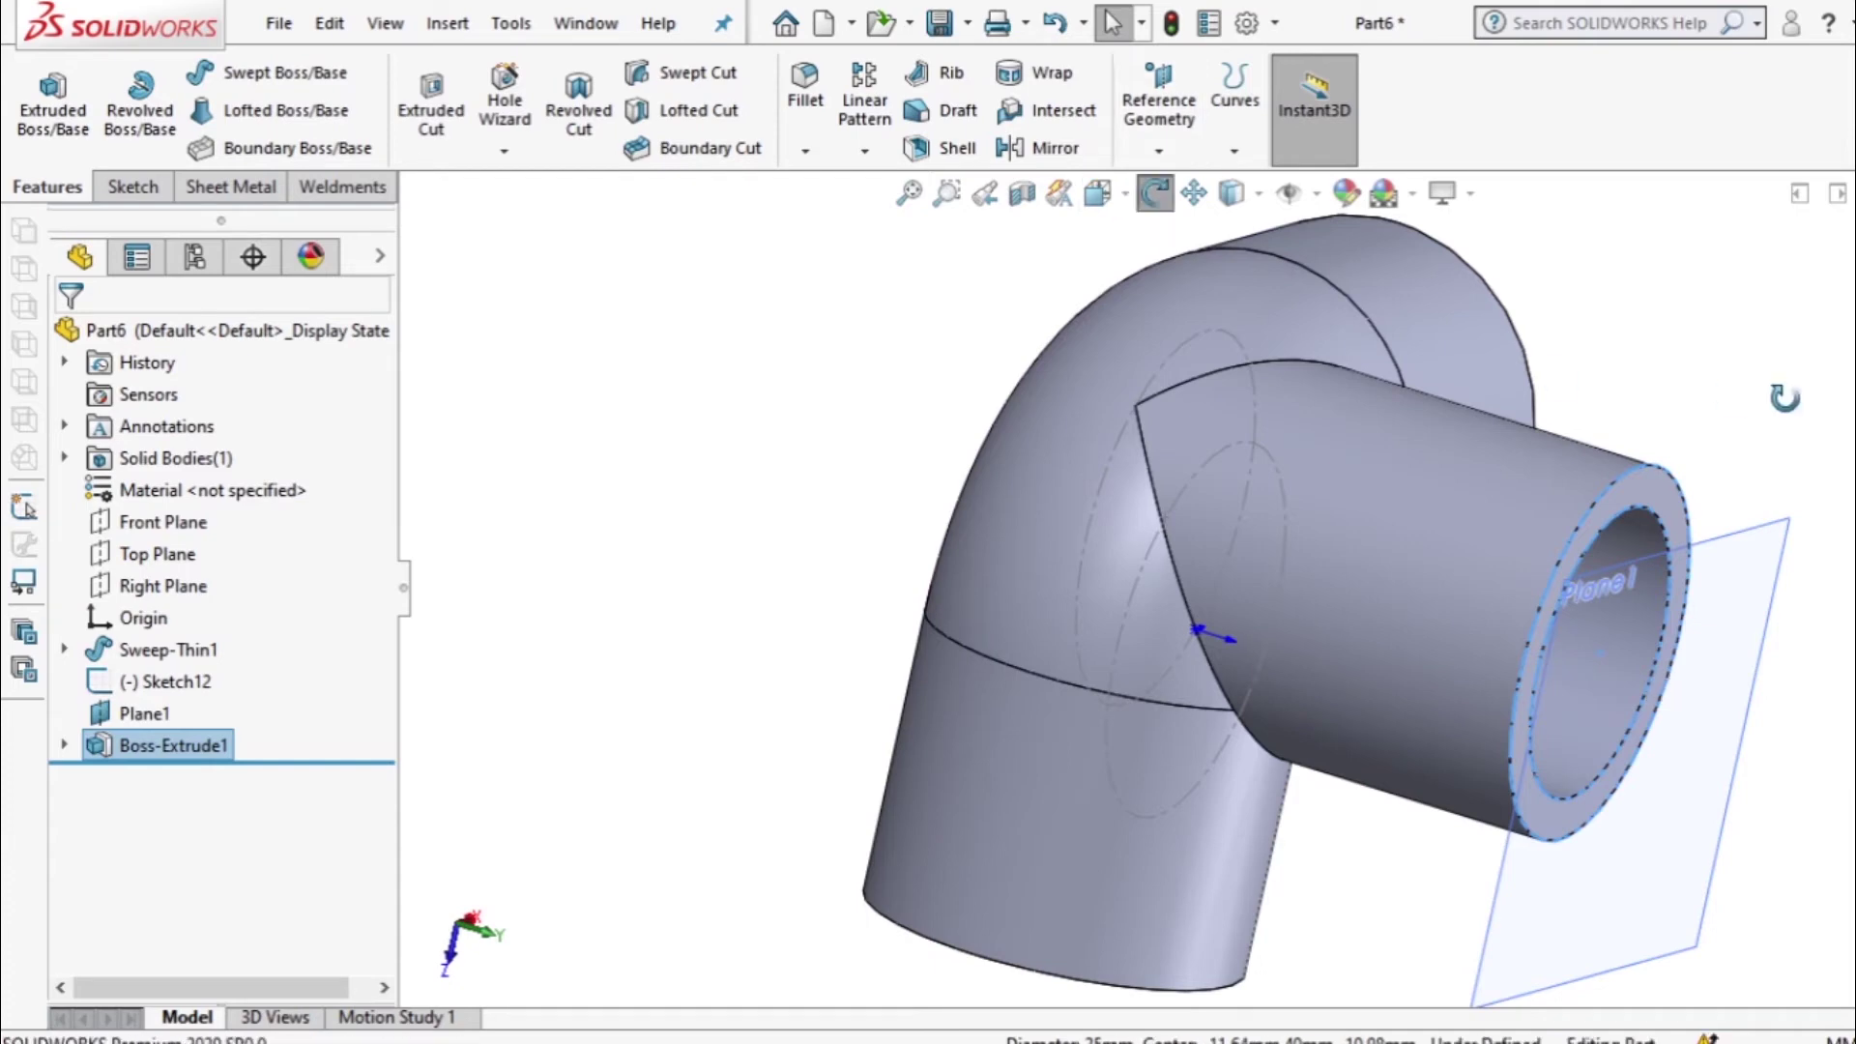
pyautogui.moveTo(1785, 400)
pyautogui.mouseDown()
pyautogui.moveTo(1637, 303)
pyautogui.moveTo(1546, 302)
pyautogui.mouseUp()
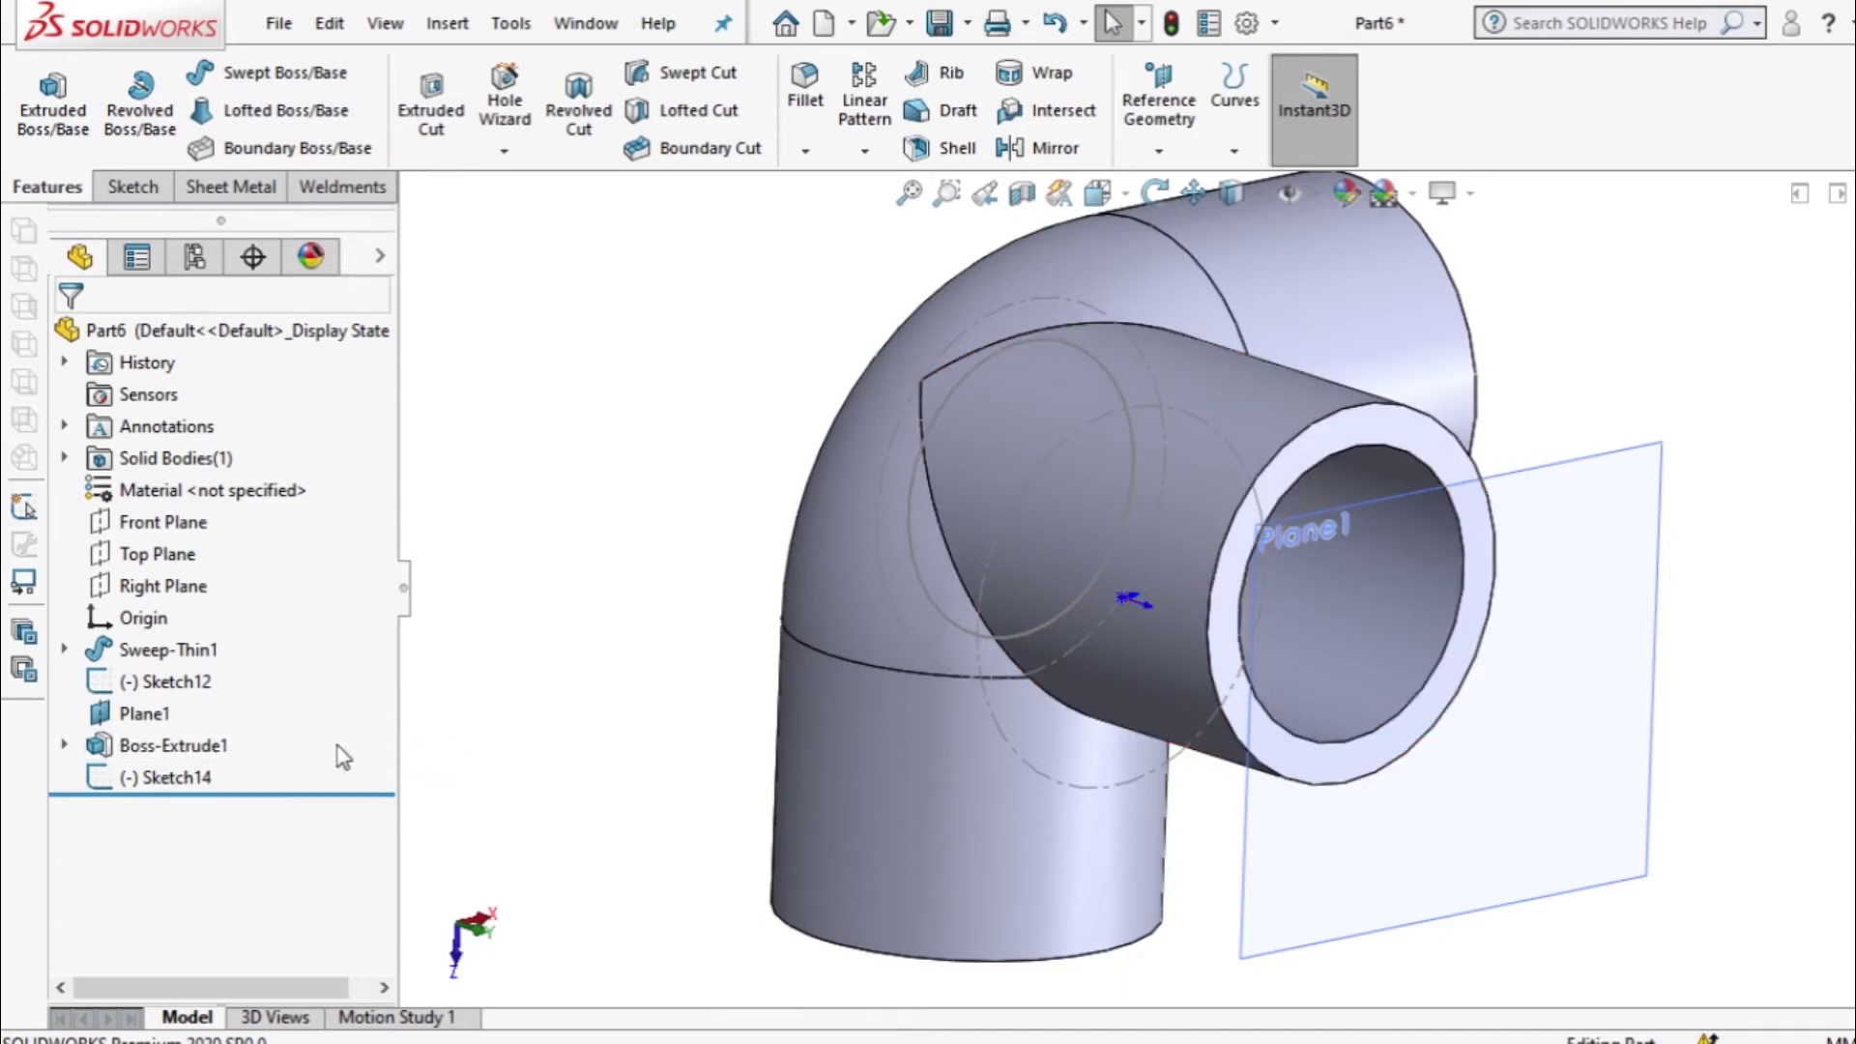
pyautogui.click(154, 713)
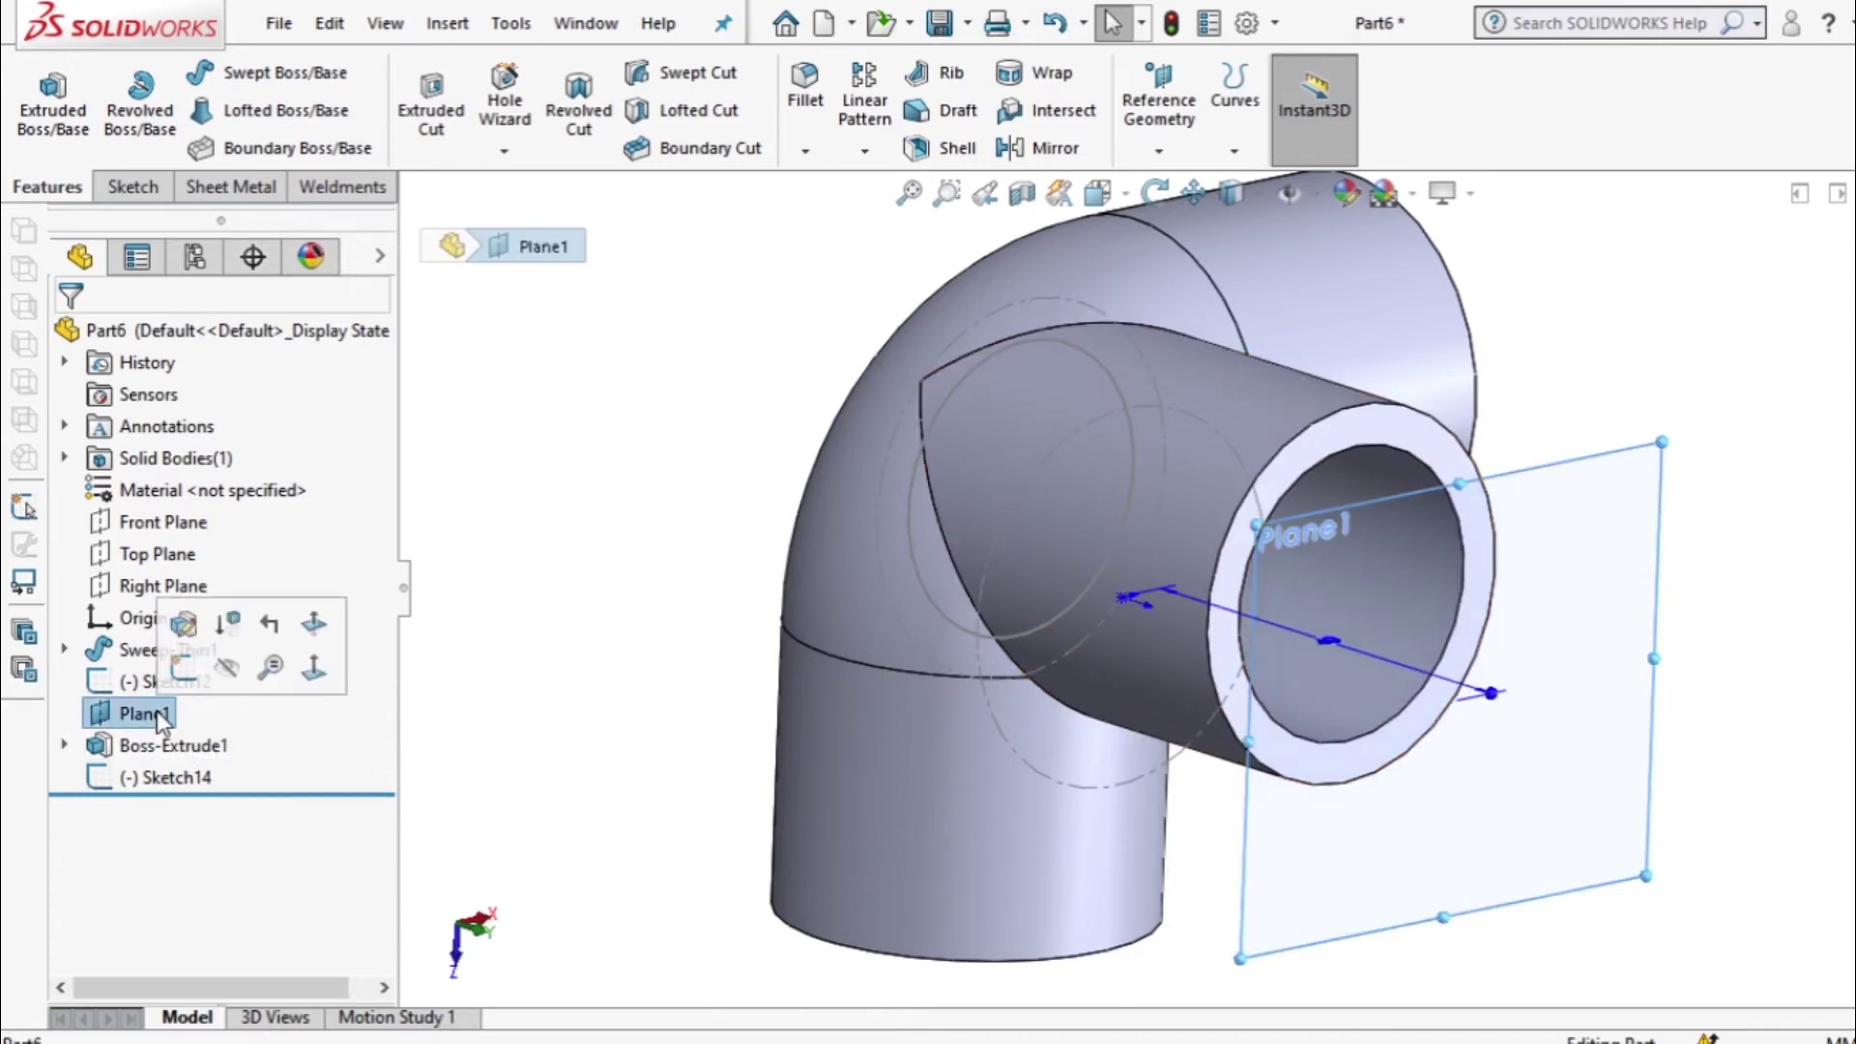
pyautogui.click(182, 669)
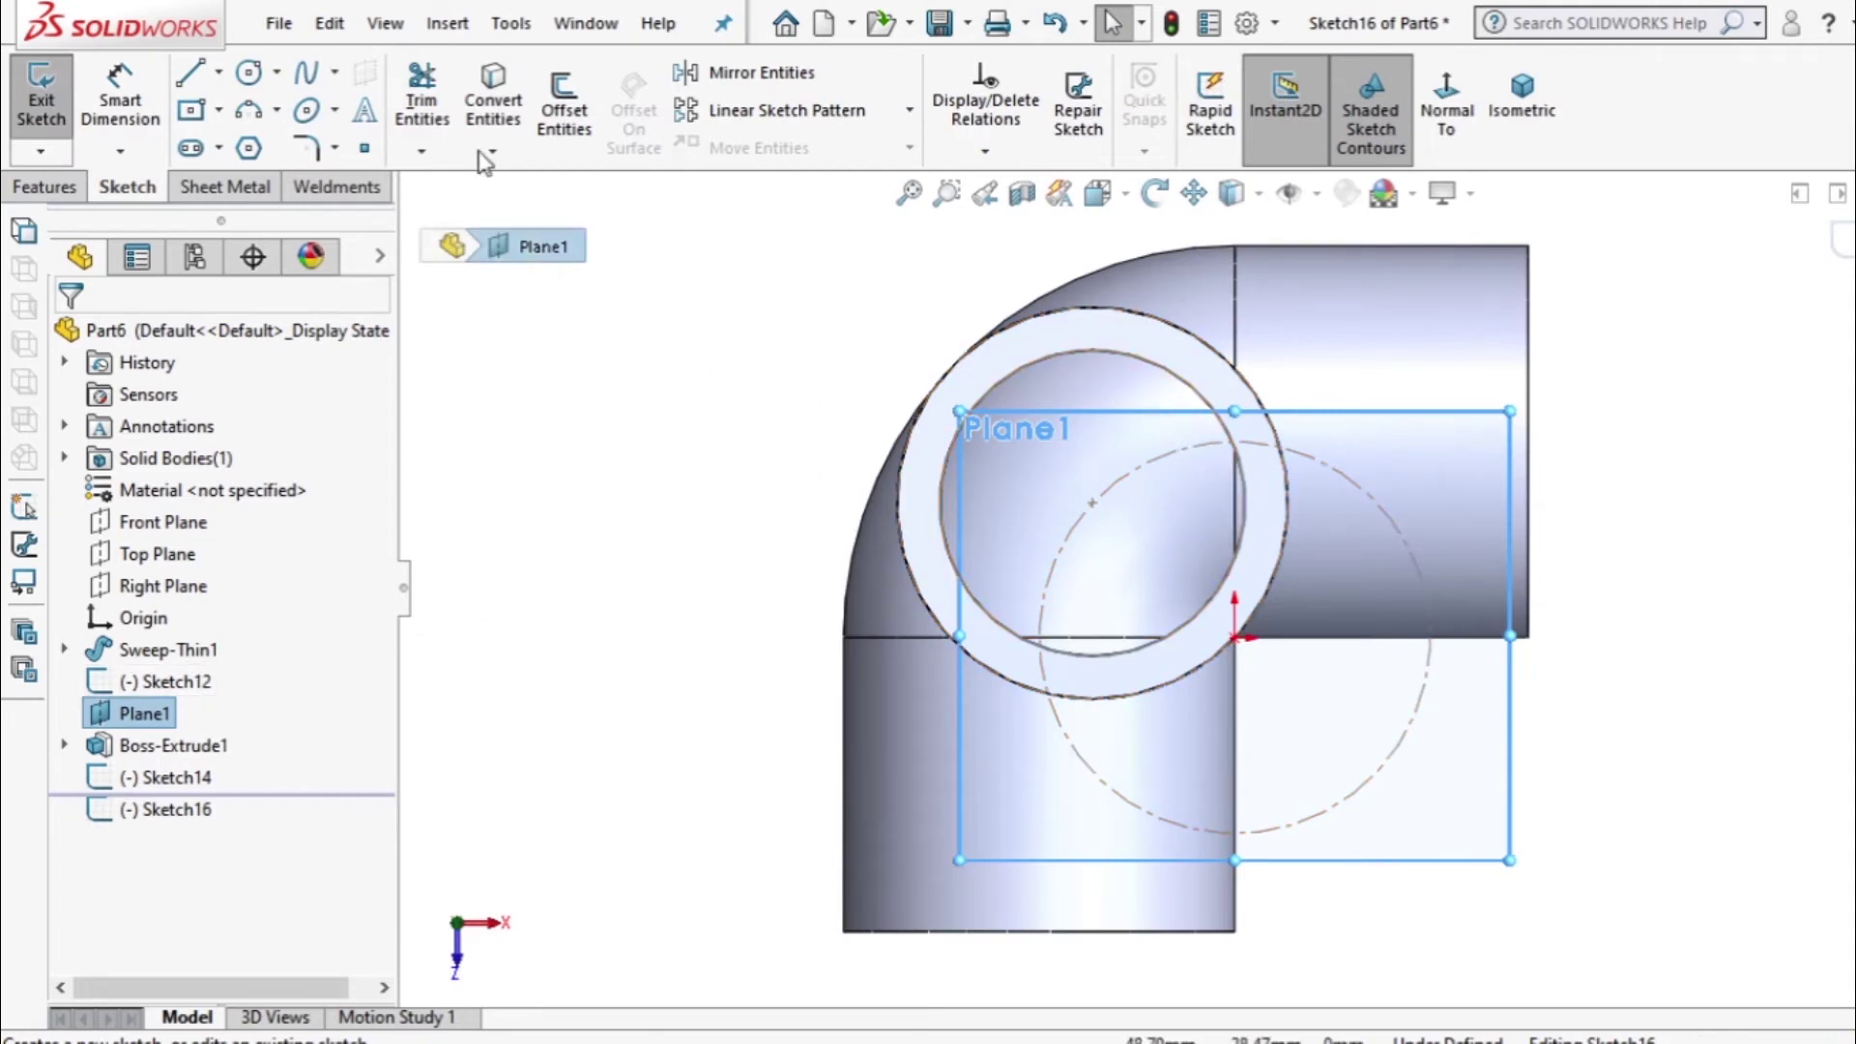
# Draw a circle centred on the outlet, snapped to the inner bore at radius 12.50 mm.
pyautogui.click(248, 73)
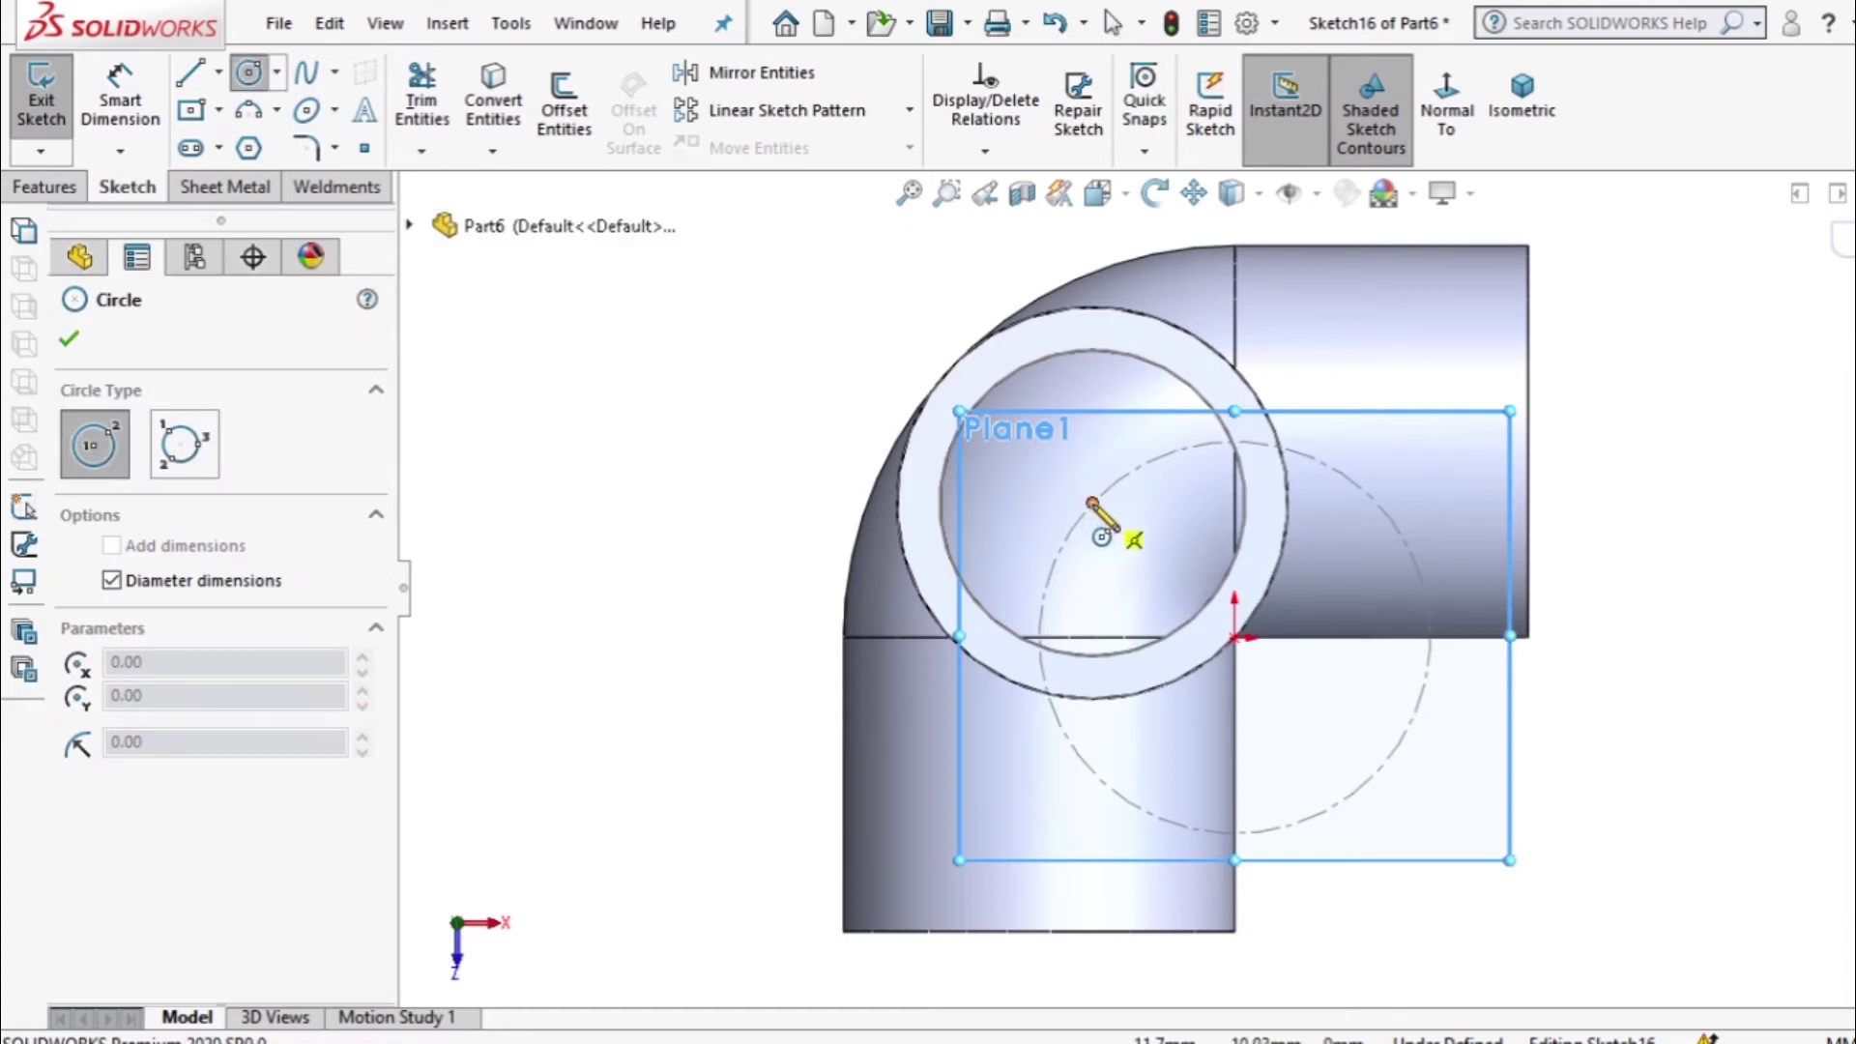
pyautogui.click(1092, 504)
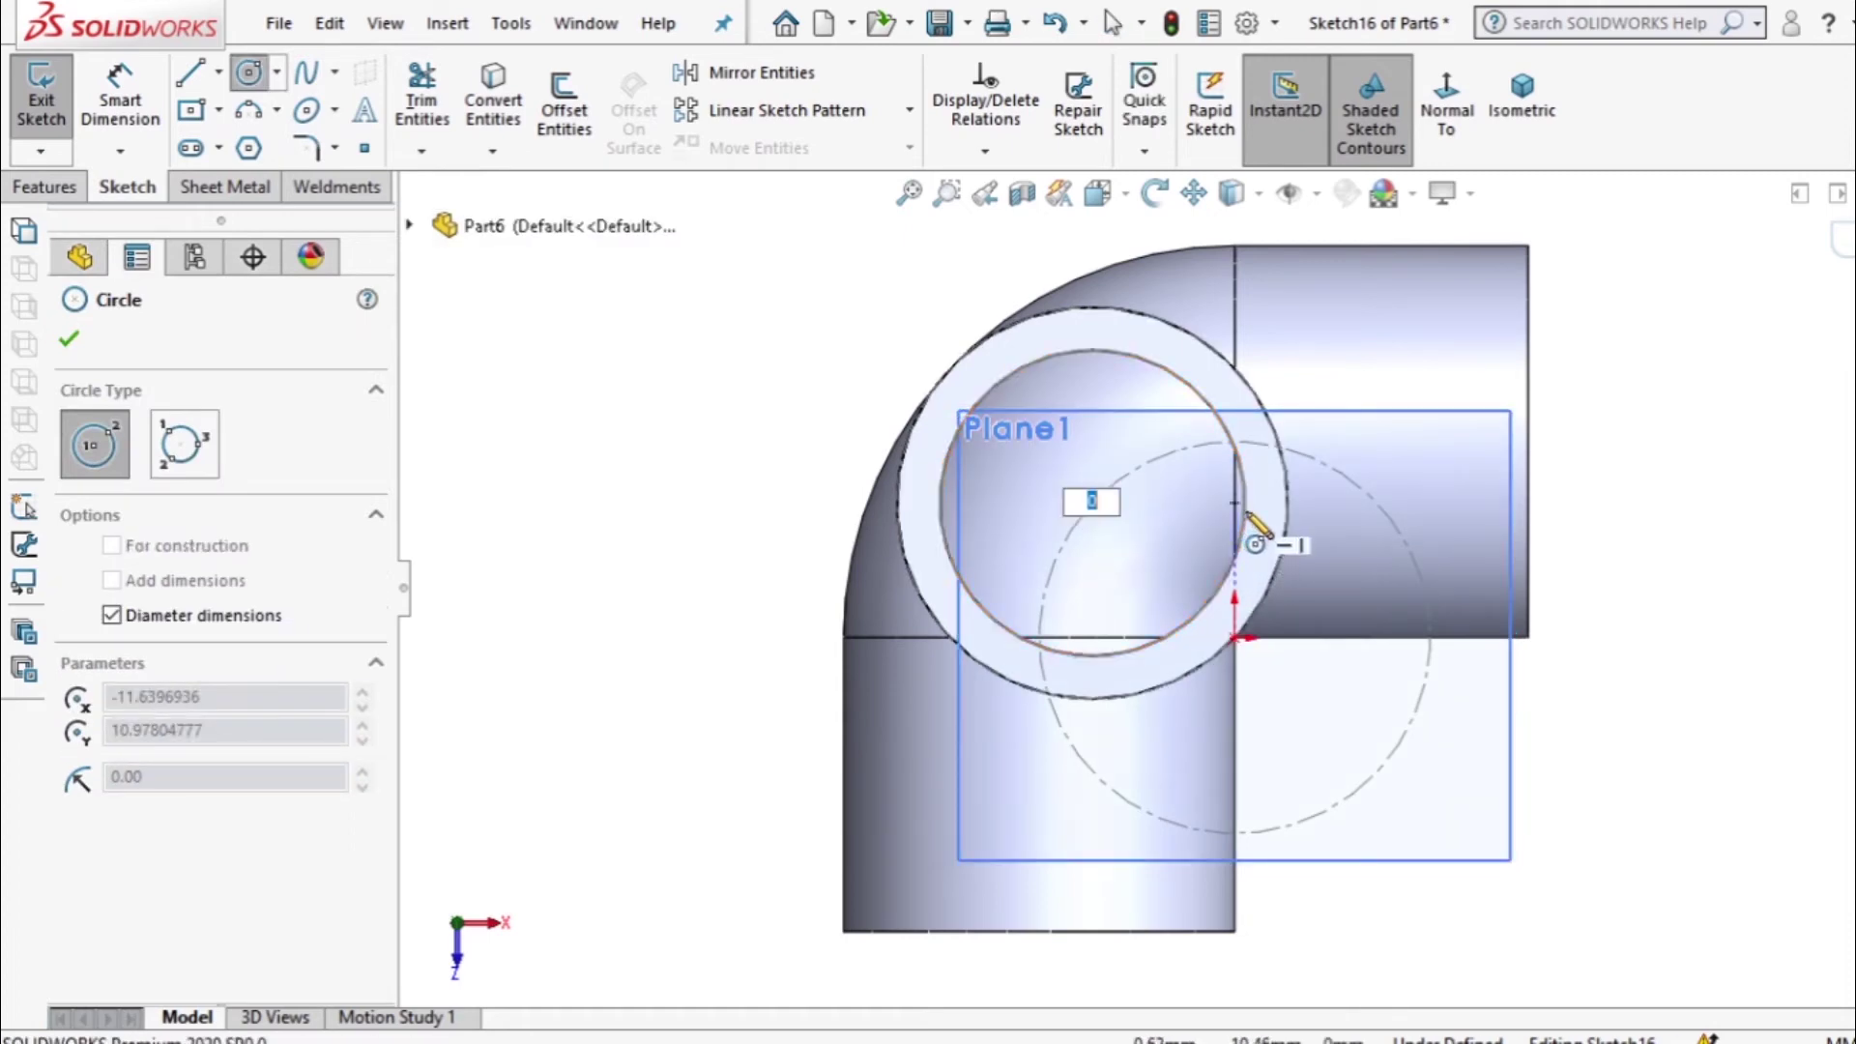
pyautogui.click(942, 565)
pyautogui.press('Escape')
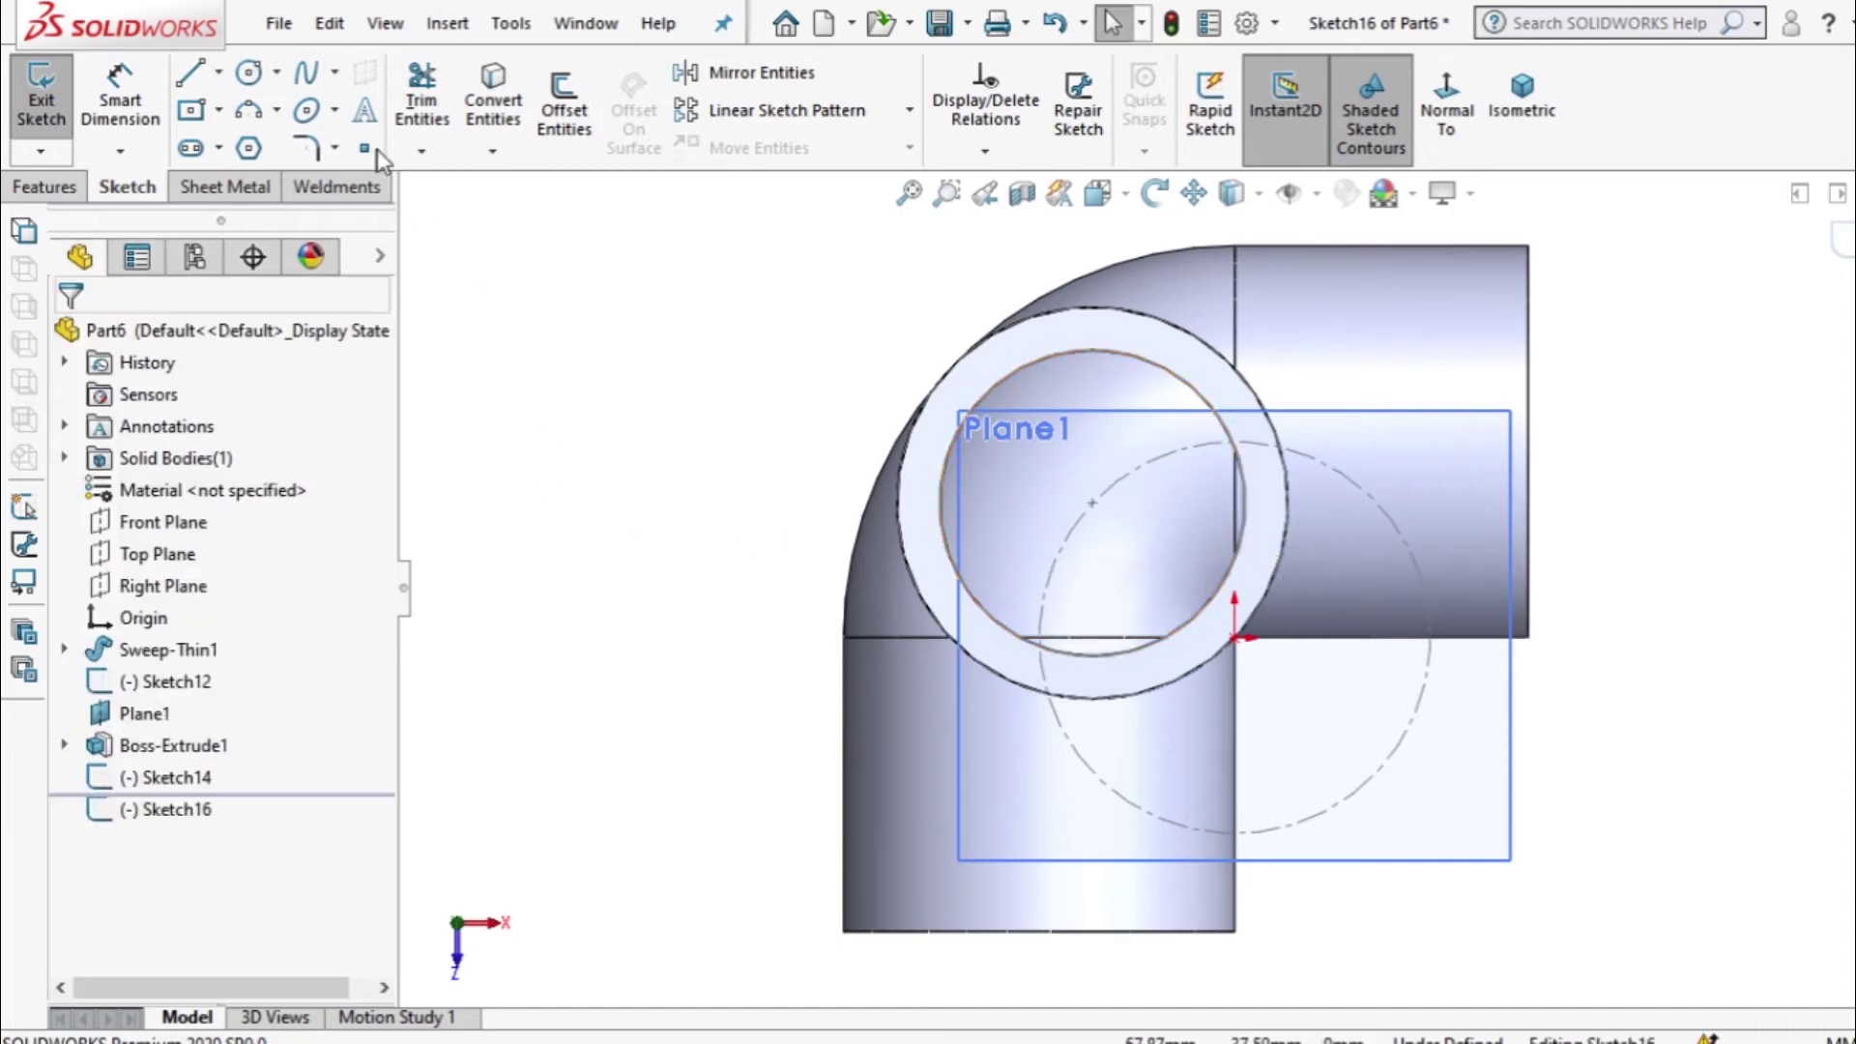
pyautogui.press('Return')
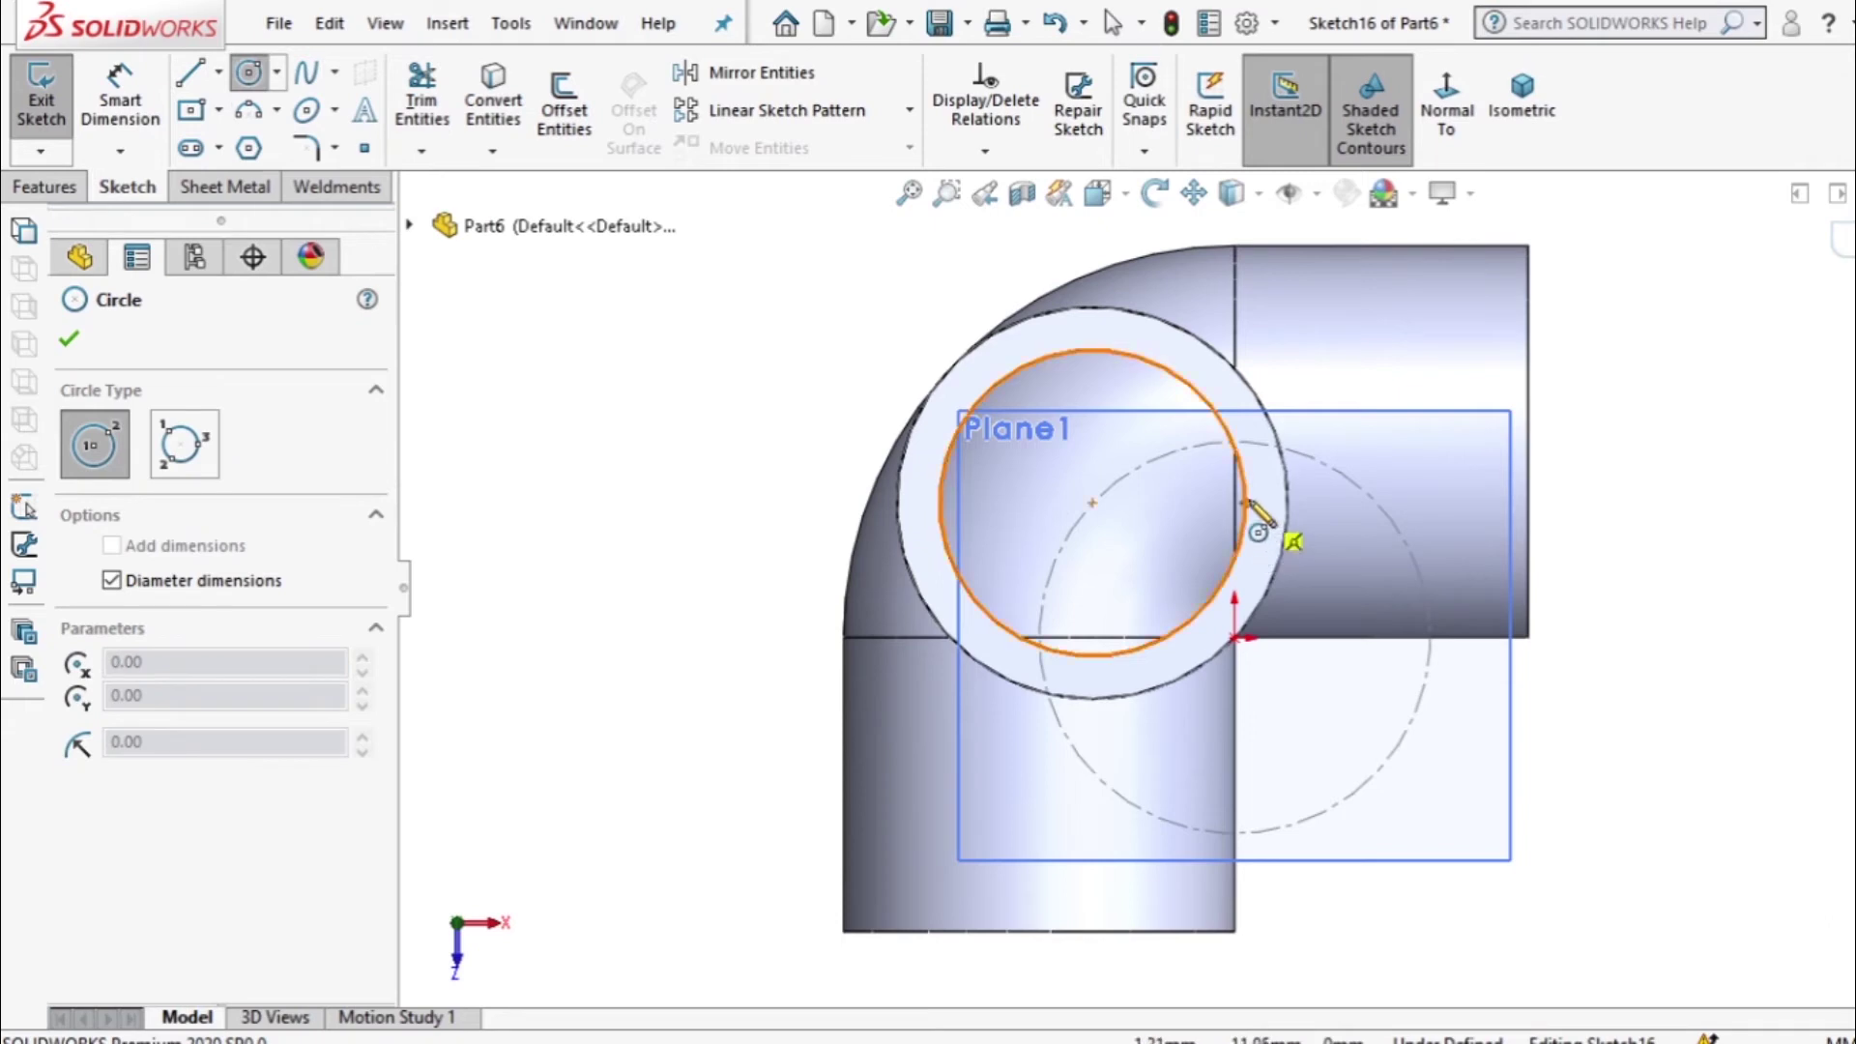
pyautogui.click(1093, 503)
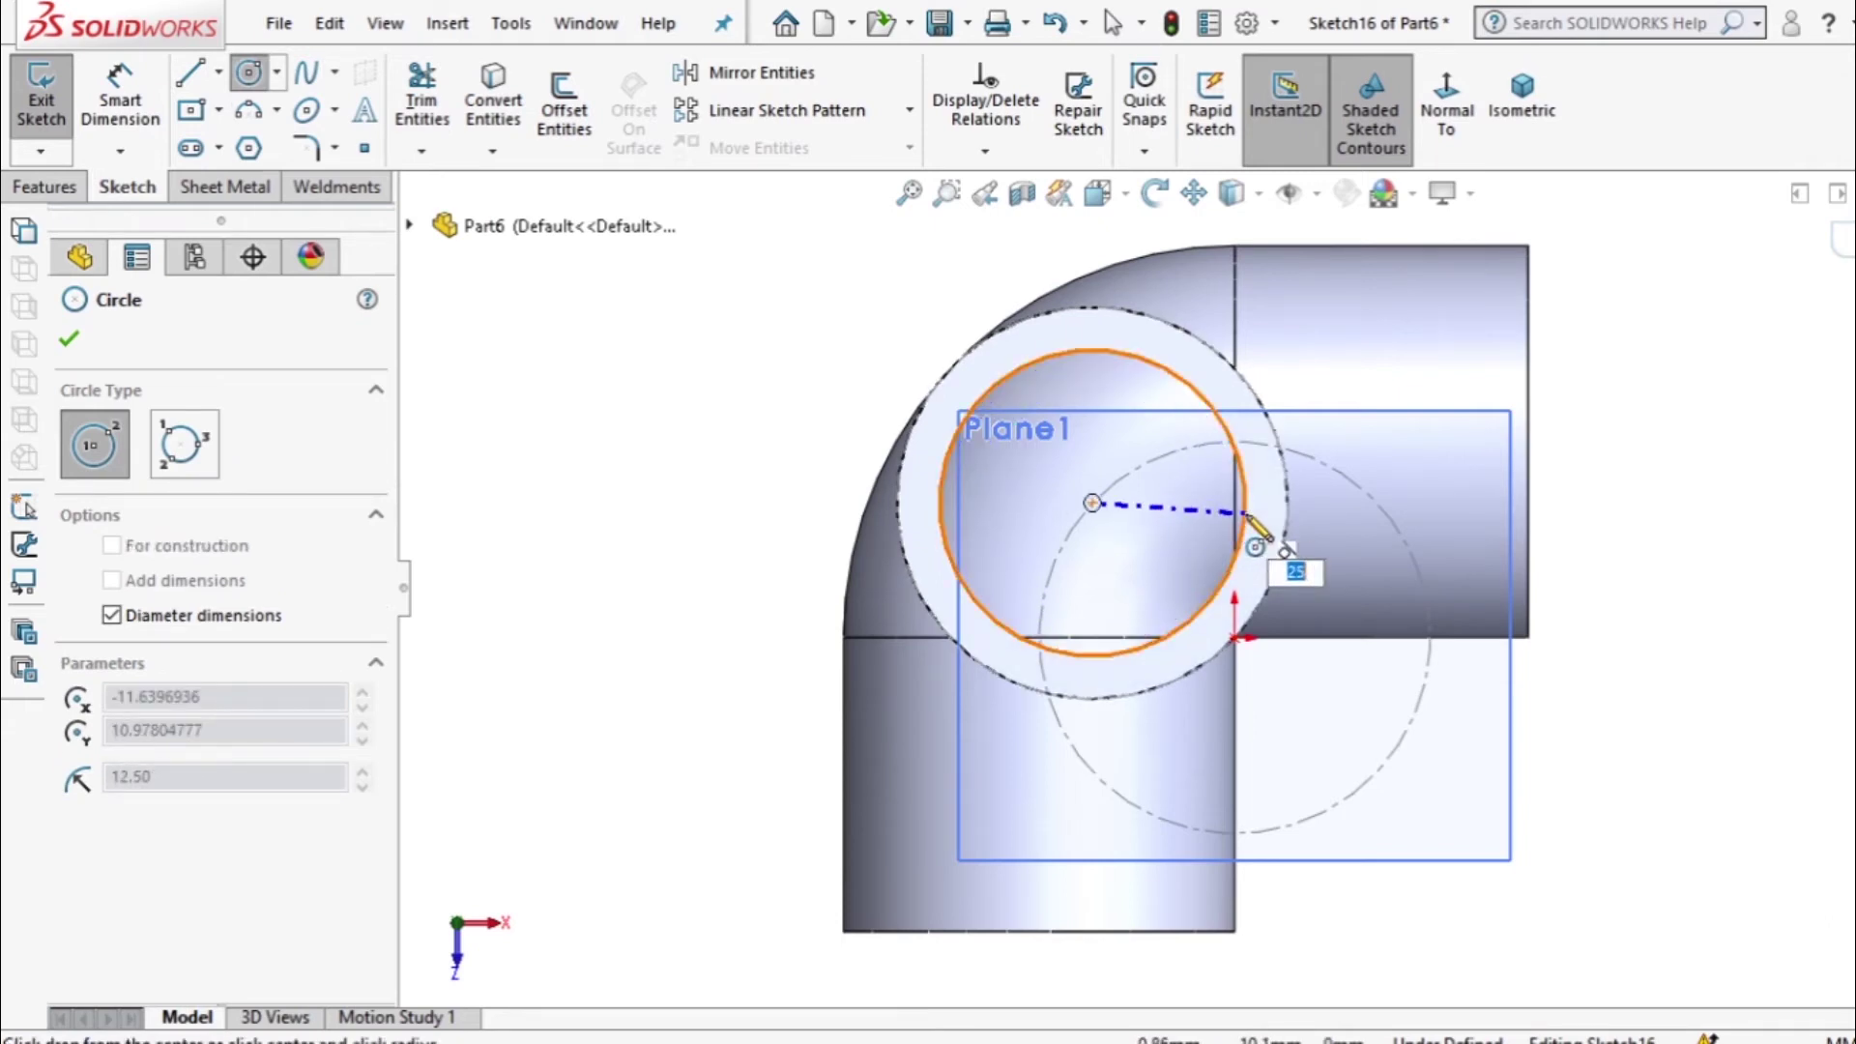
pyautogui.click(1246, 515)
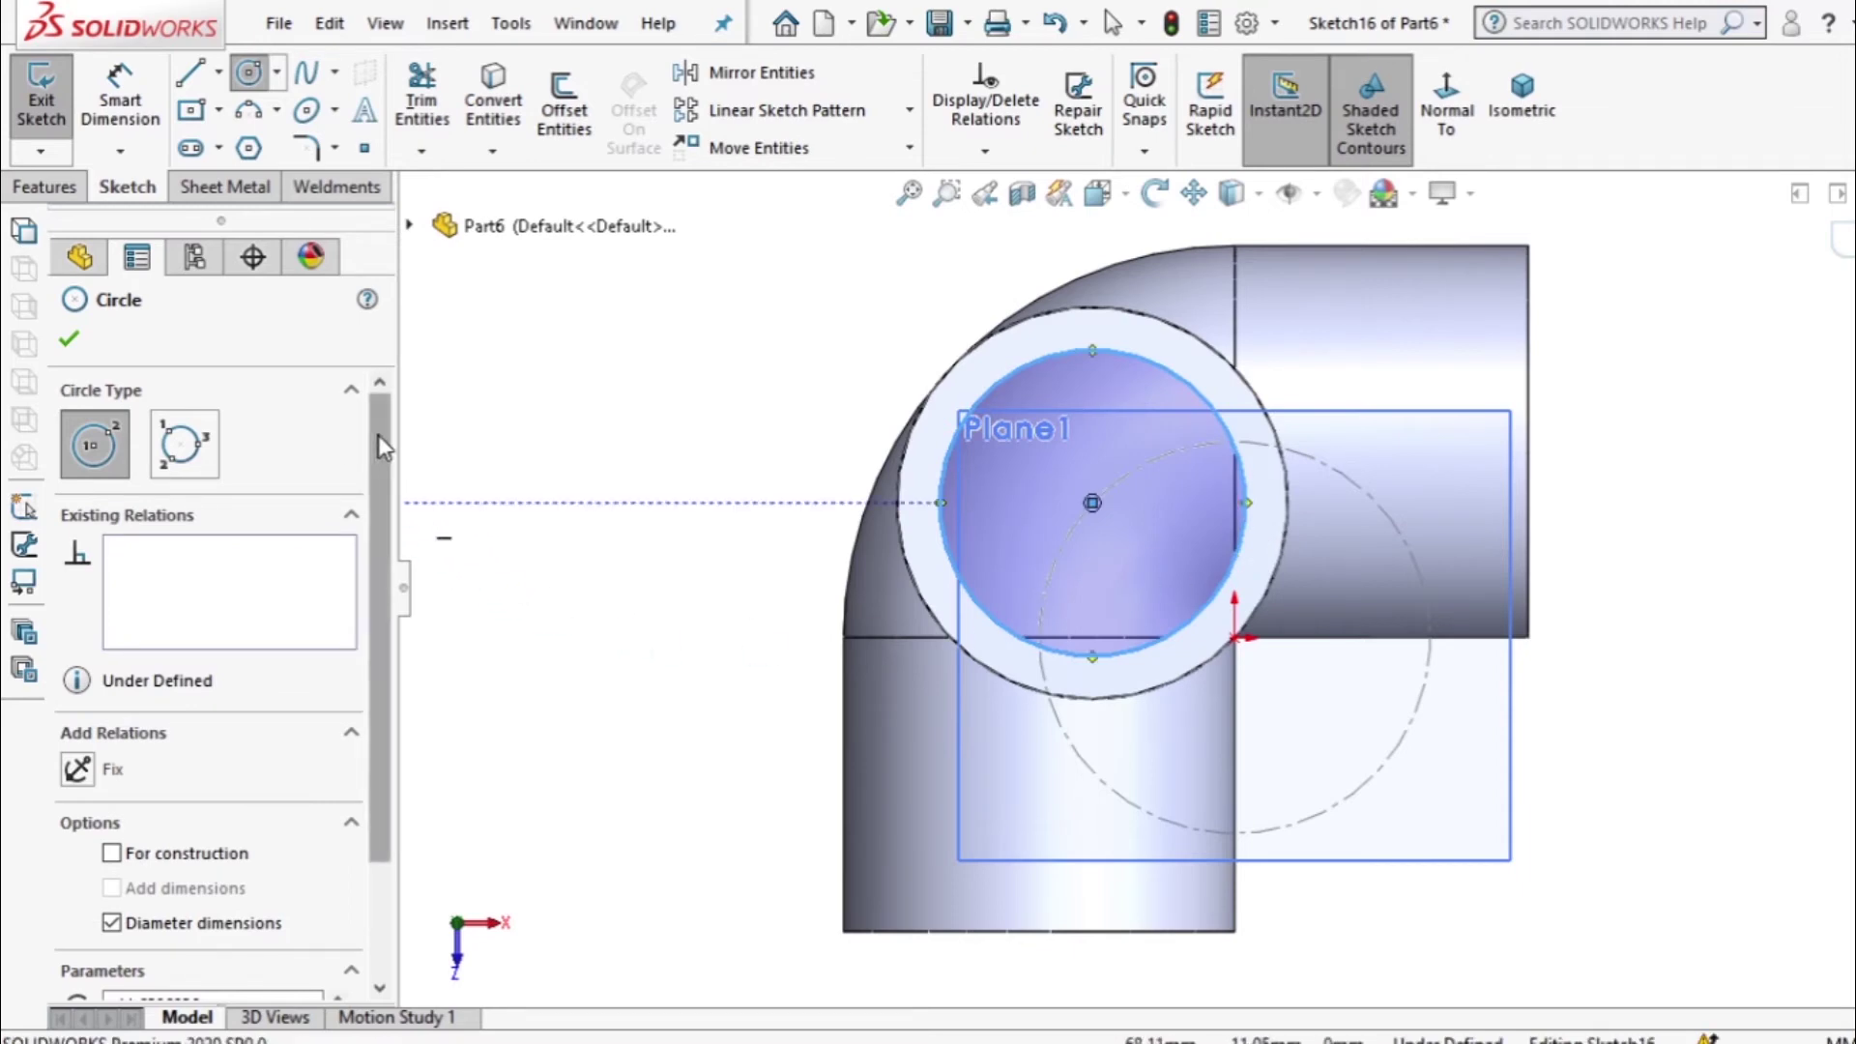
# Set up an Extruded Cut of the Ø25 circle with Up To Next and check the preview.
pyautogui.click(48, 186)
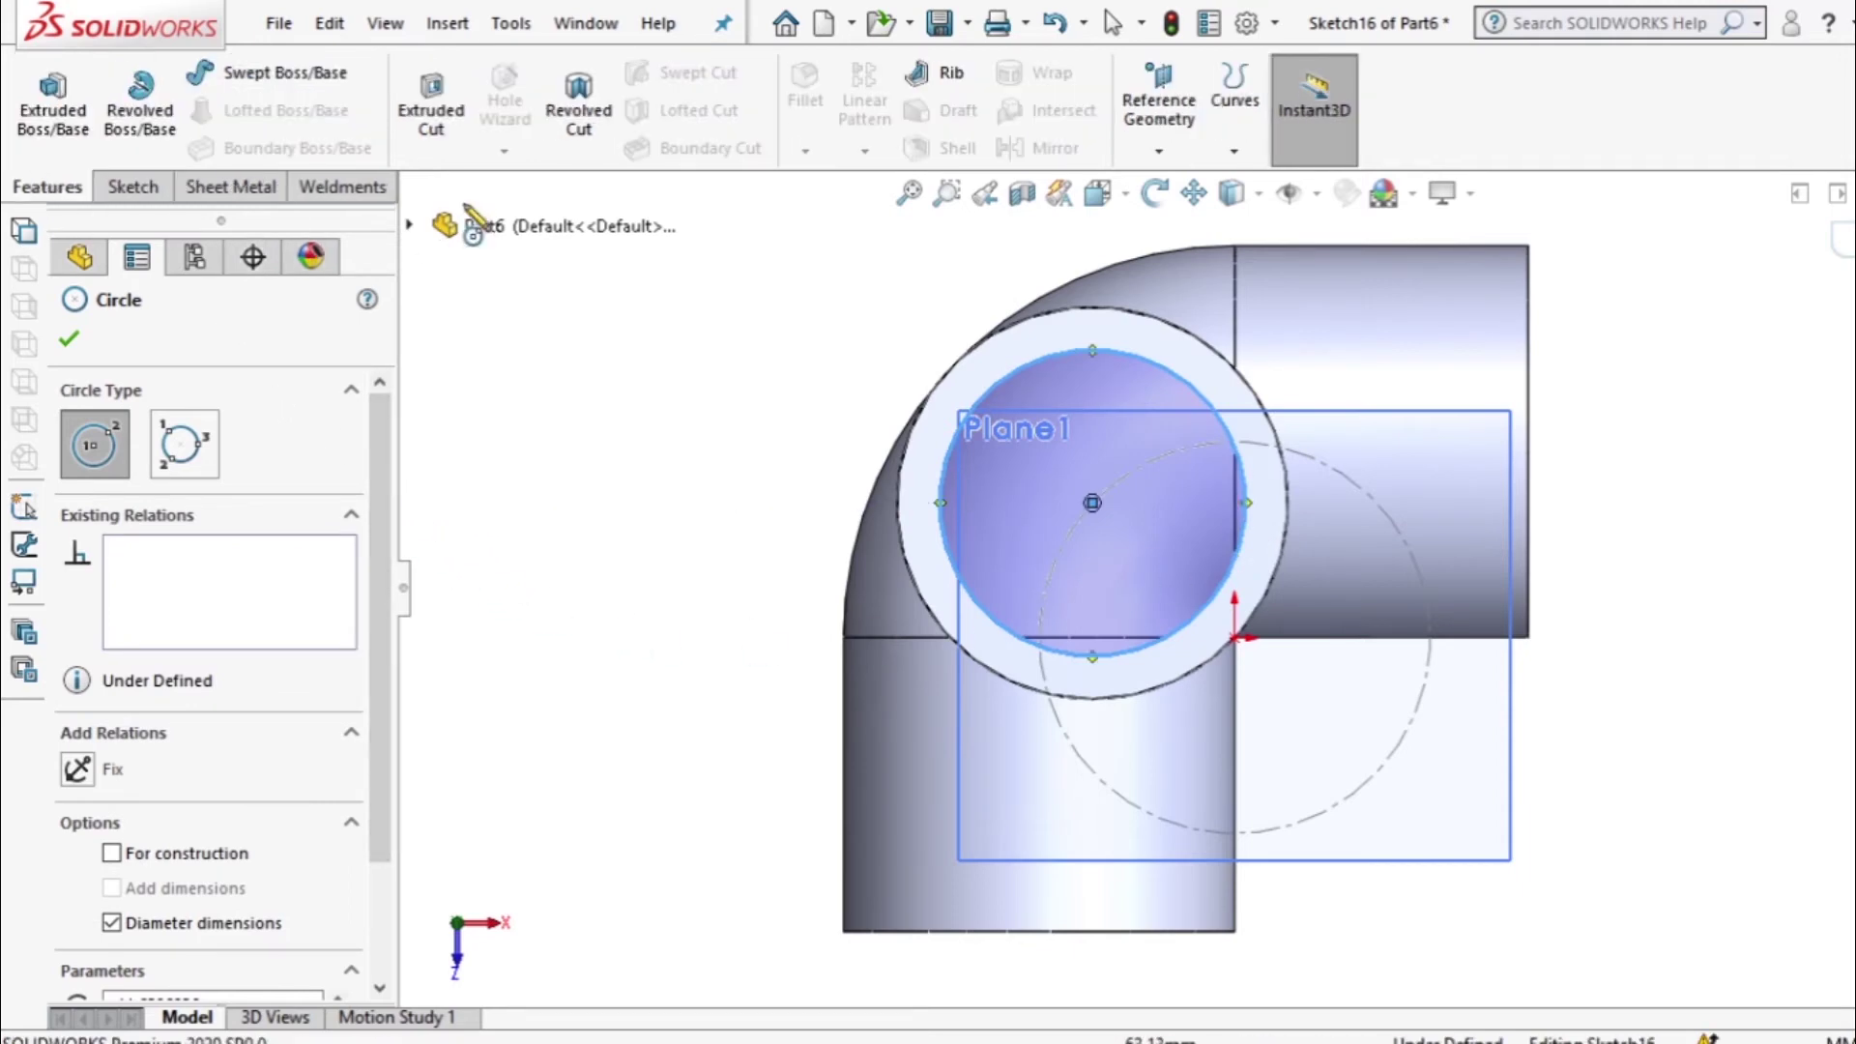
pyautogui.click(432, 109)
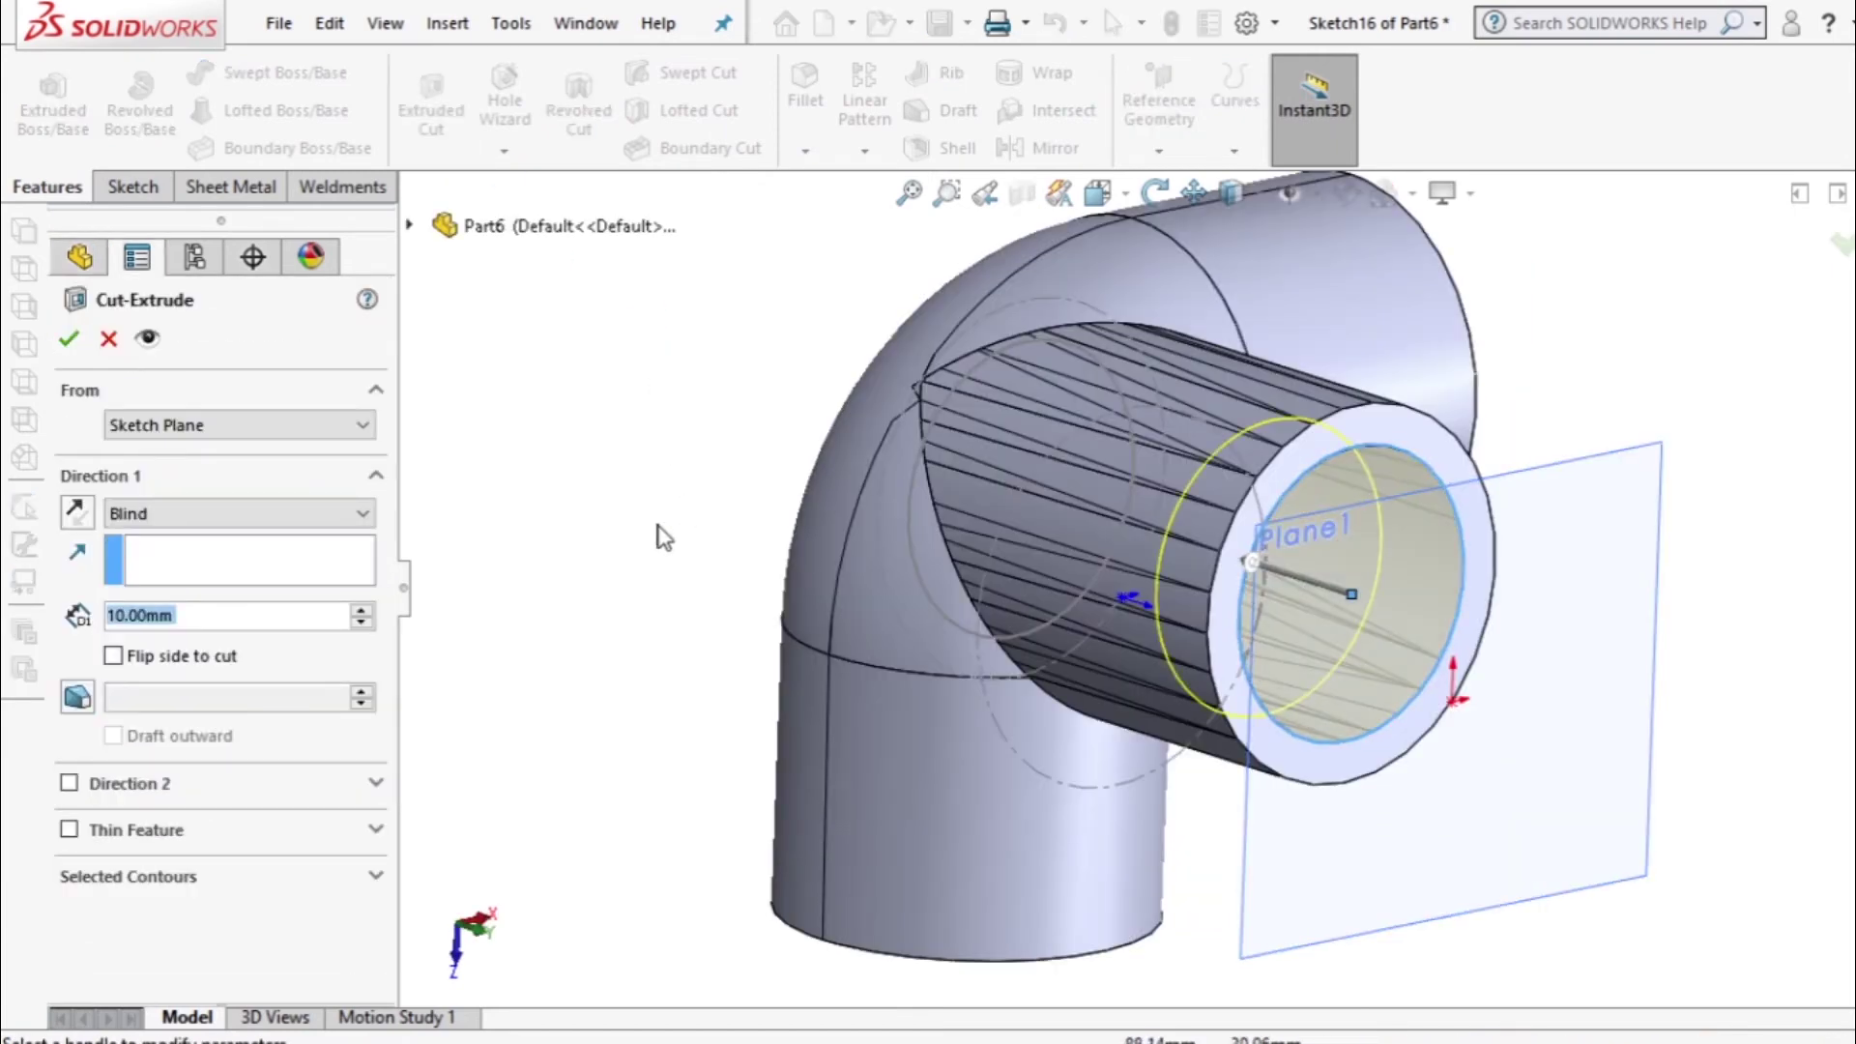
pyautogui.click(353, 524)
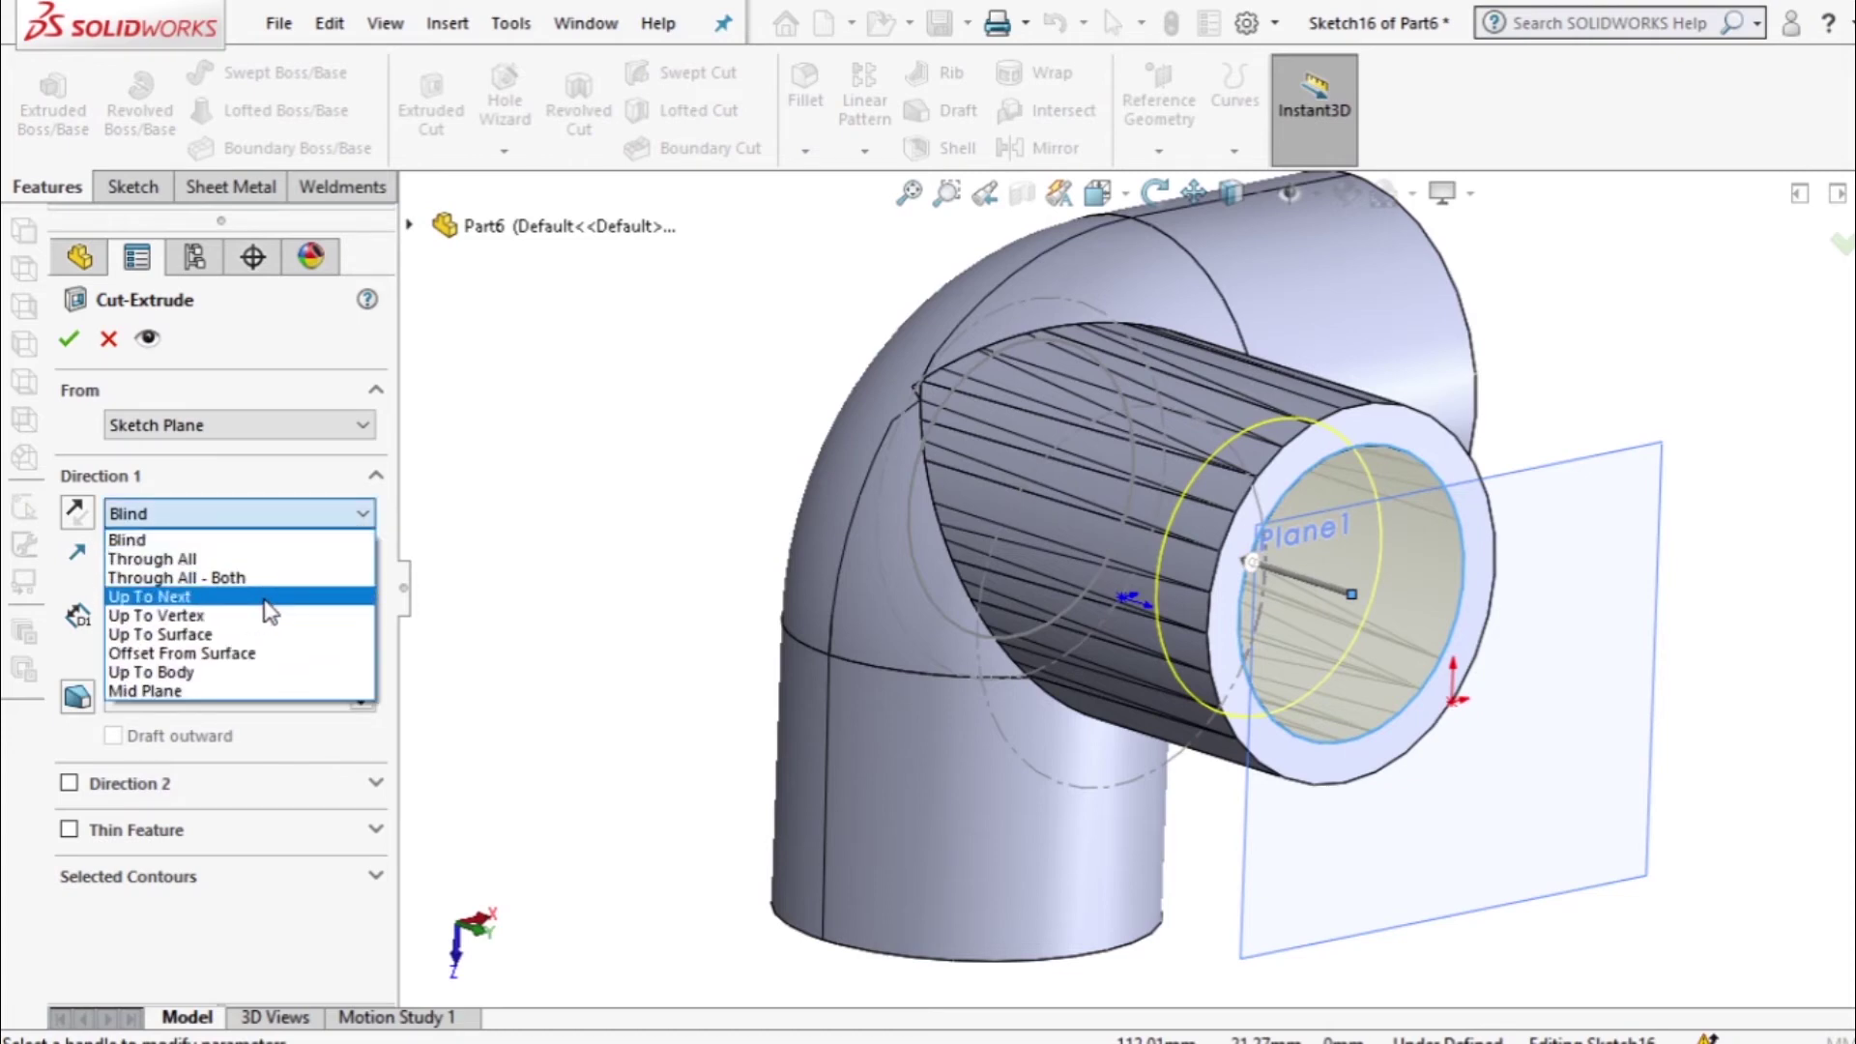
pyautogui.click(268, 597)
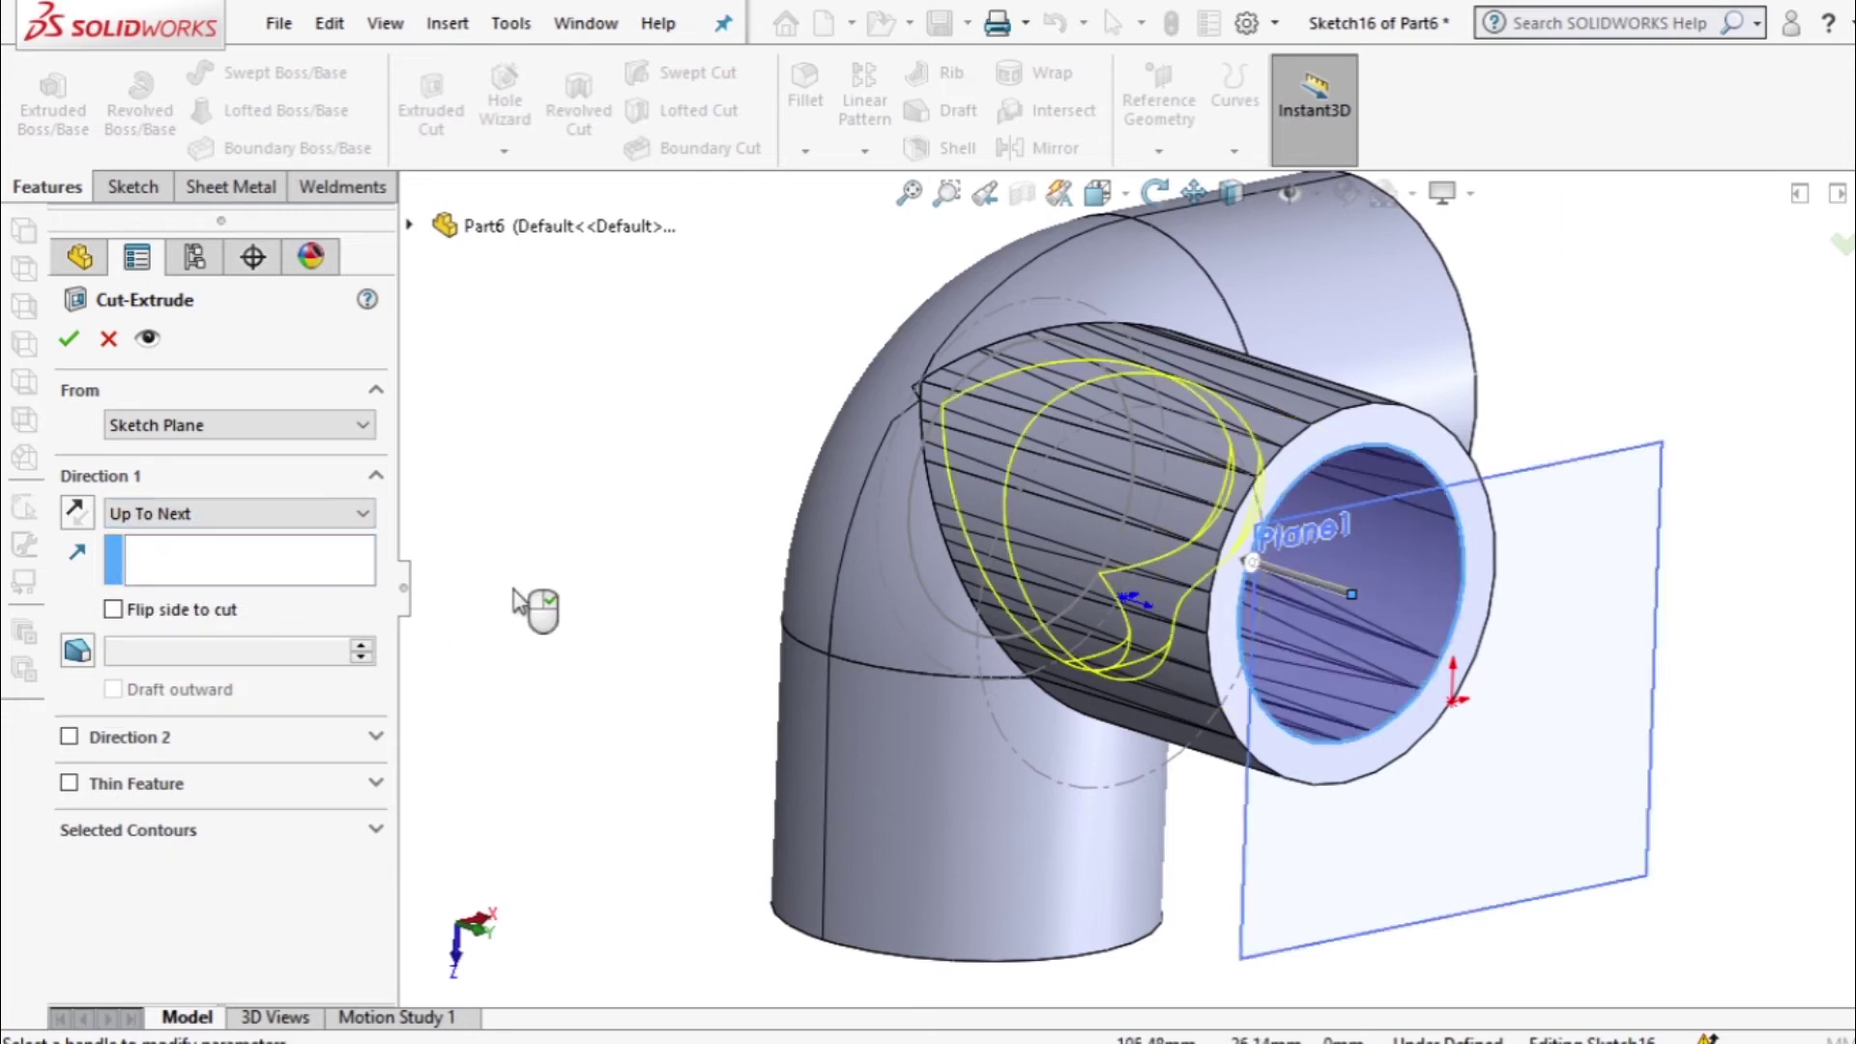
pyautogui.click(1157, 193)
pyautogui.moveTo(1740, 343); pyautogui.dragTo(1657, 497)
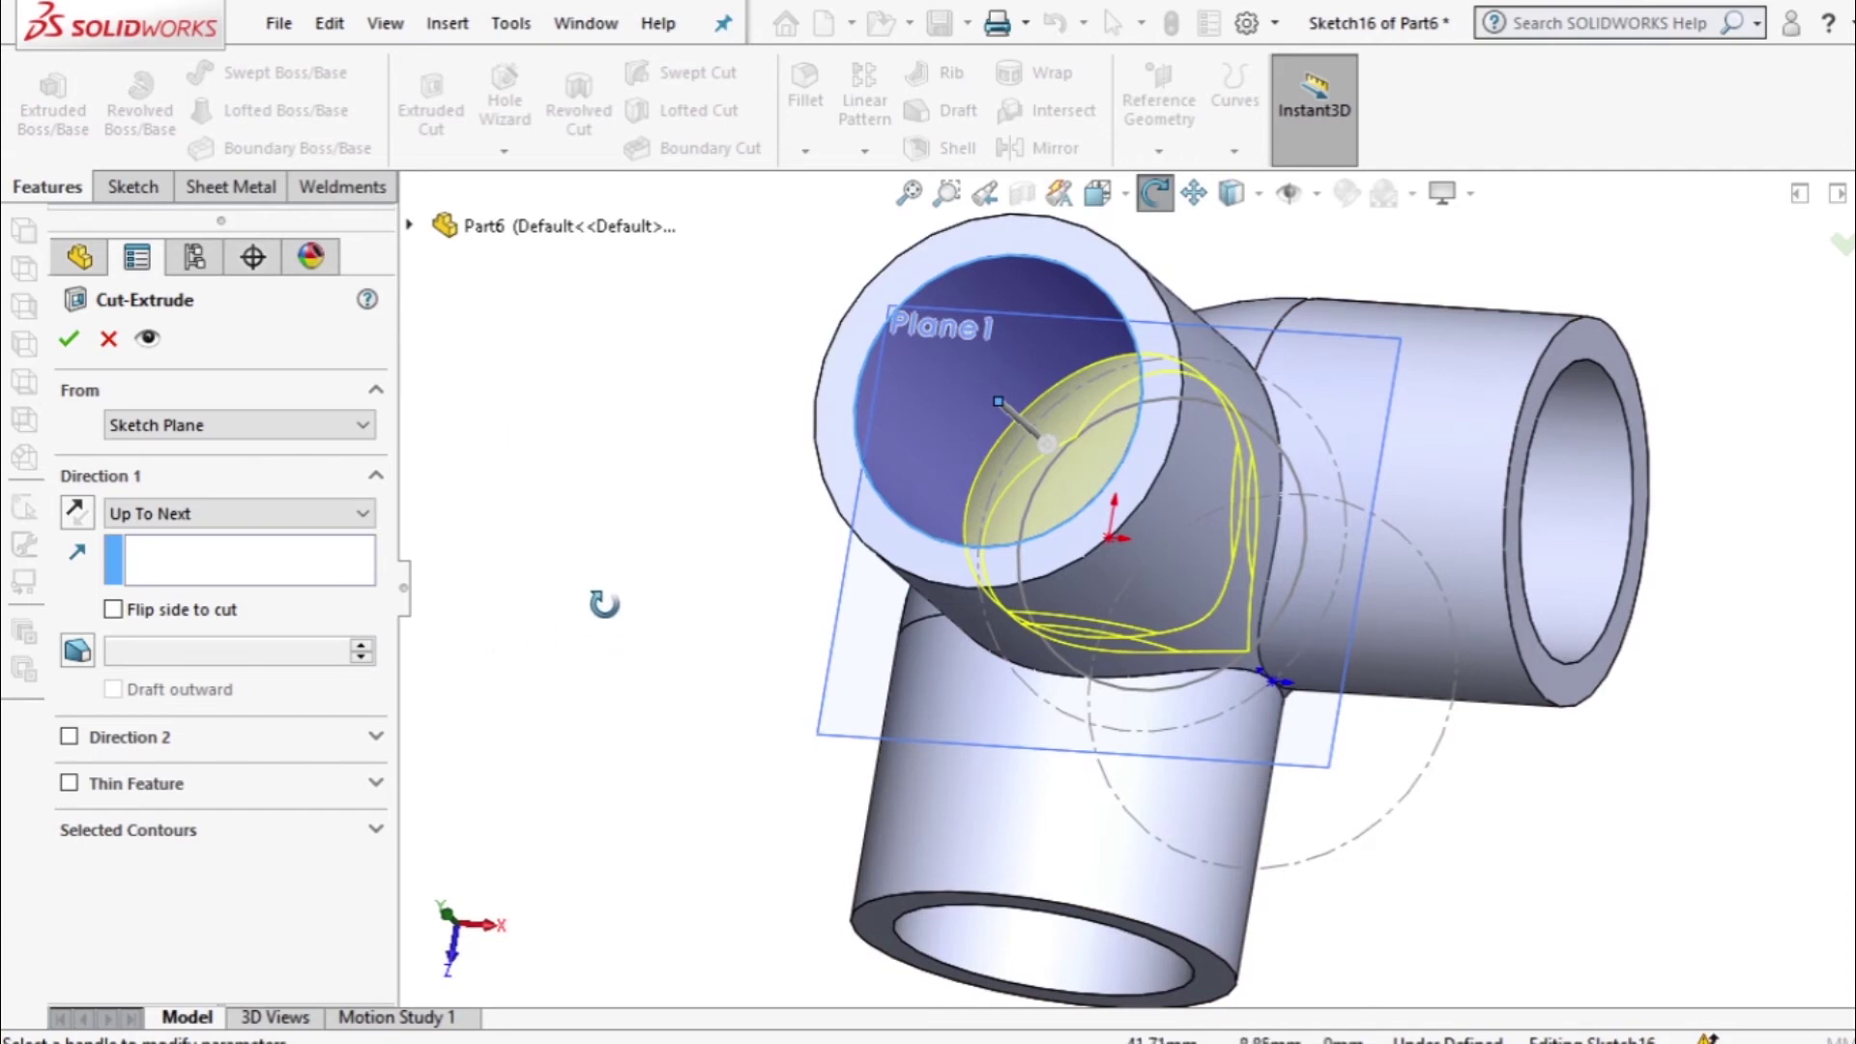
pyautogui.moveTo(605, 604); pyautogui.dragTo(455, 547)
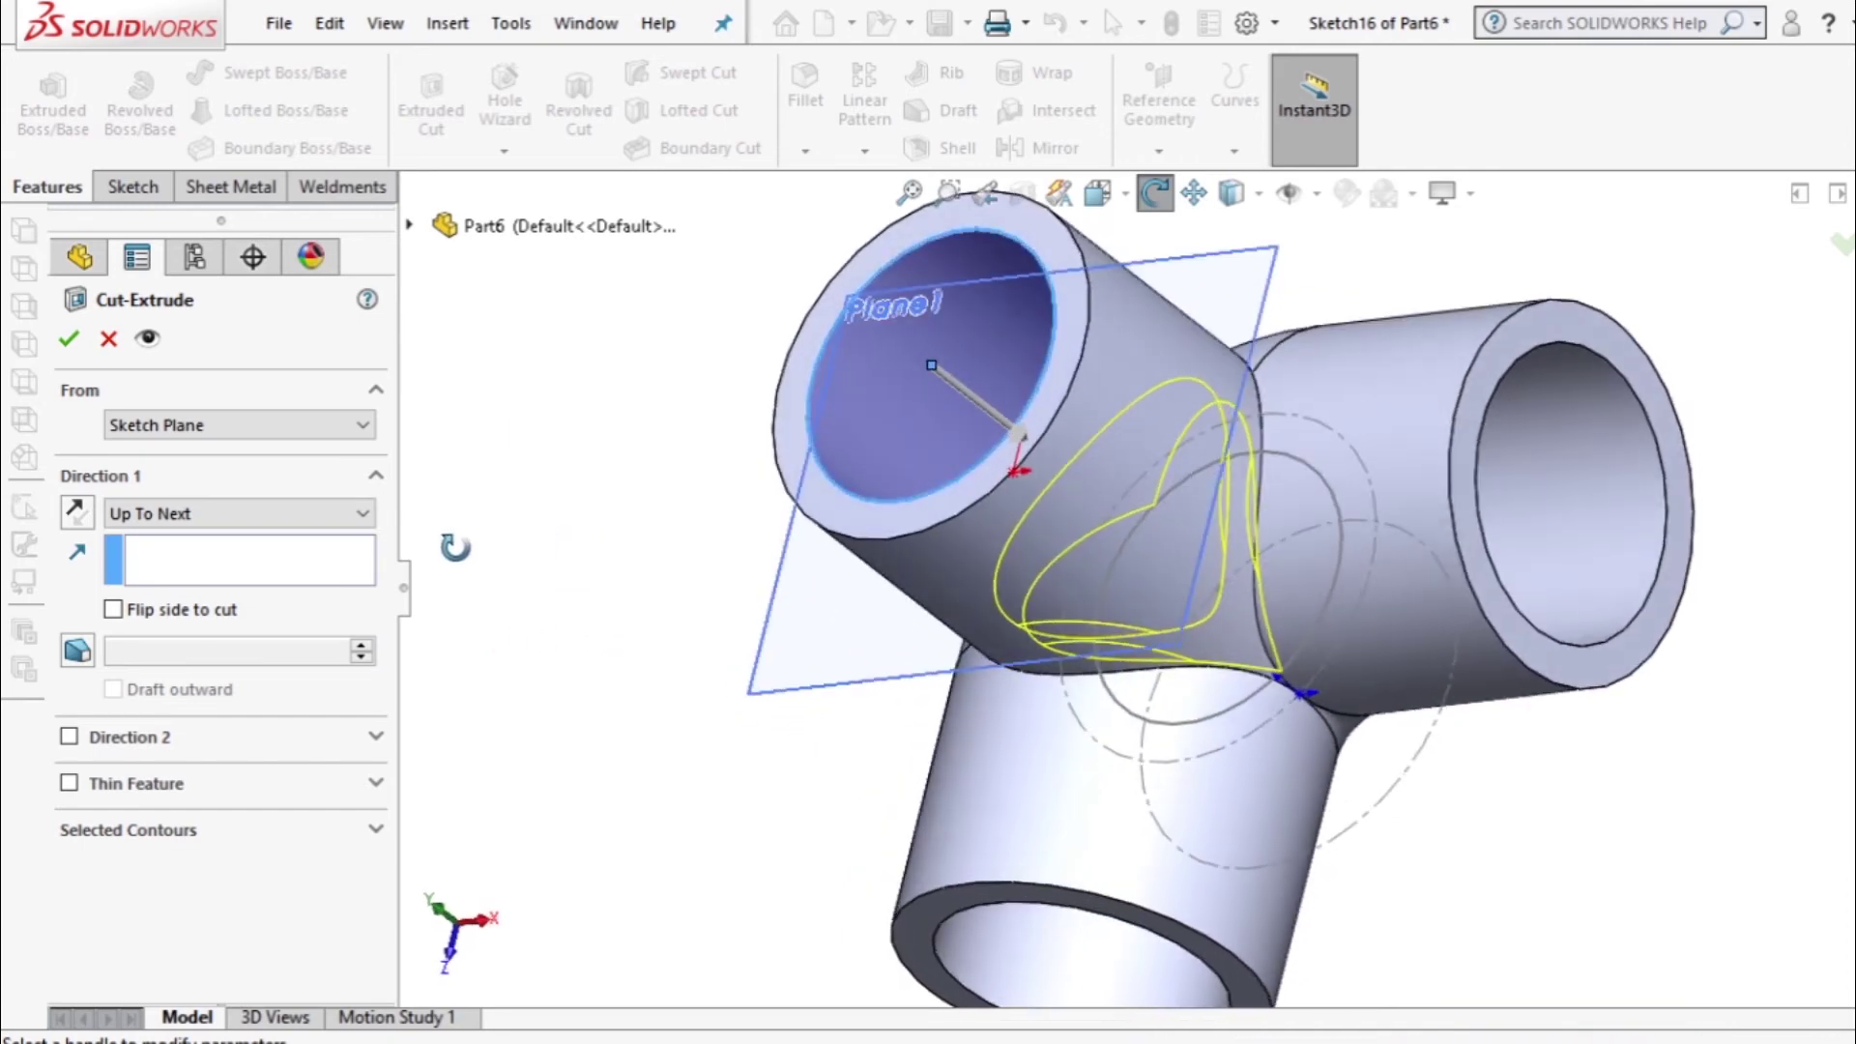
# Commit the Up To Next bore cut and inspect the new outlet from several sides.
pyautogui.click(69, 340)
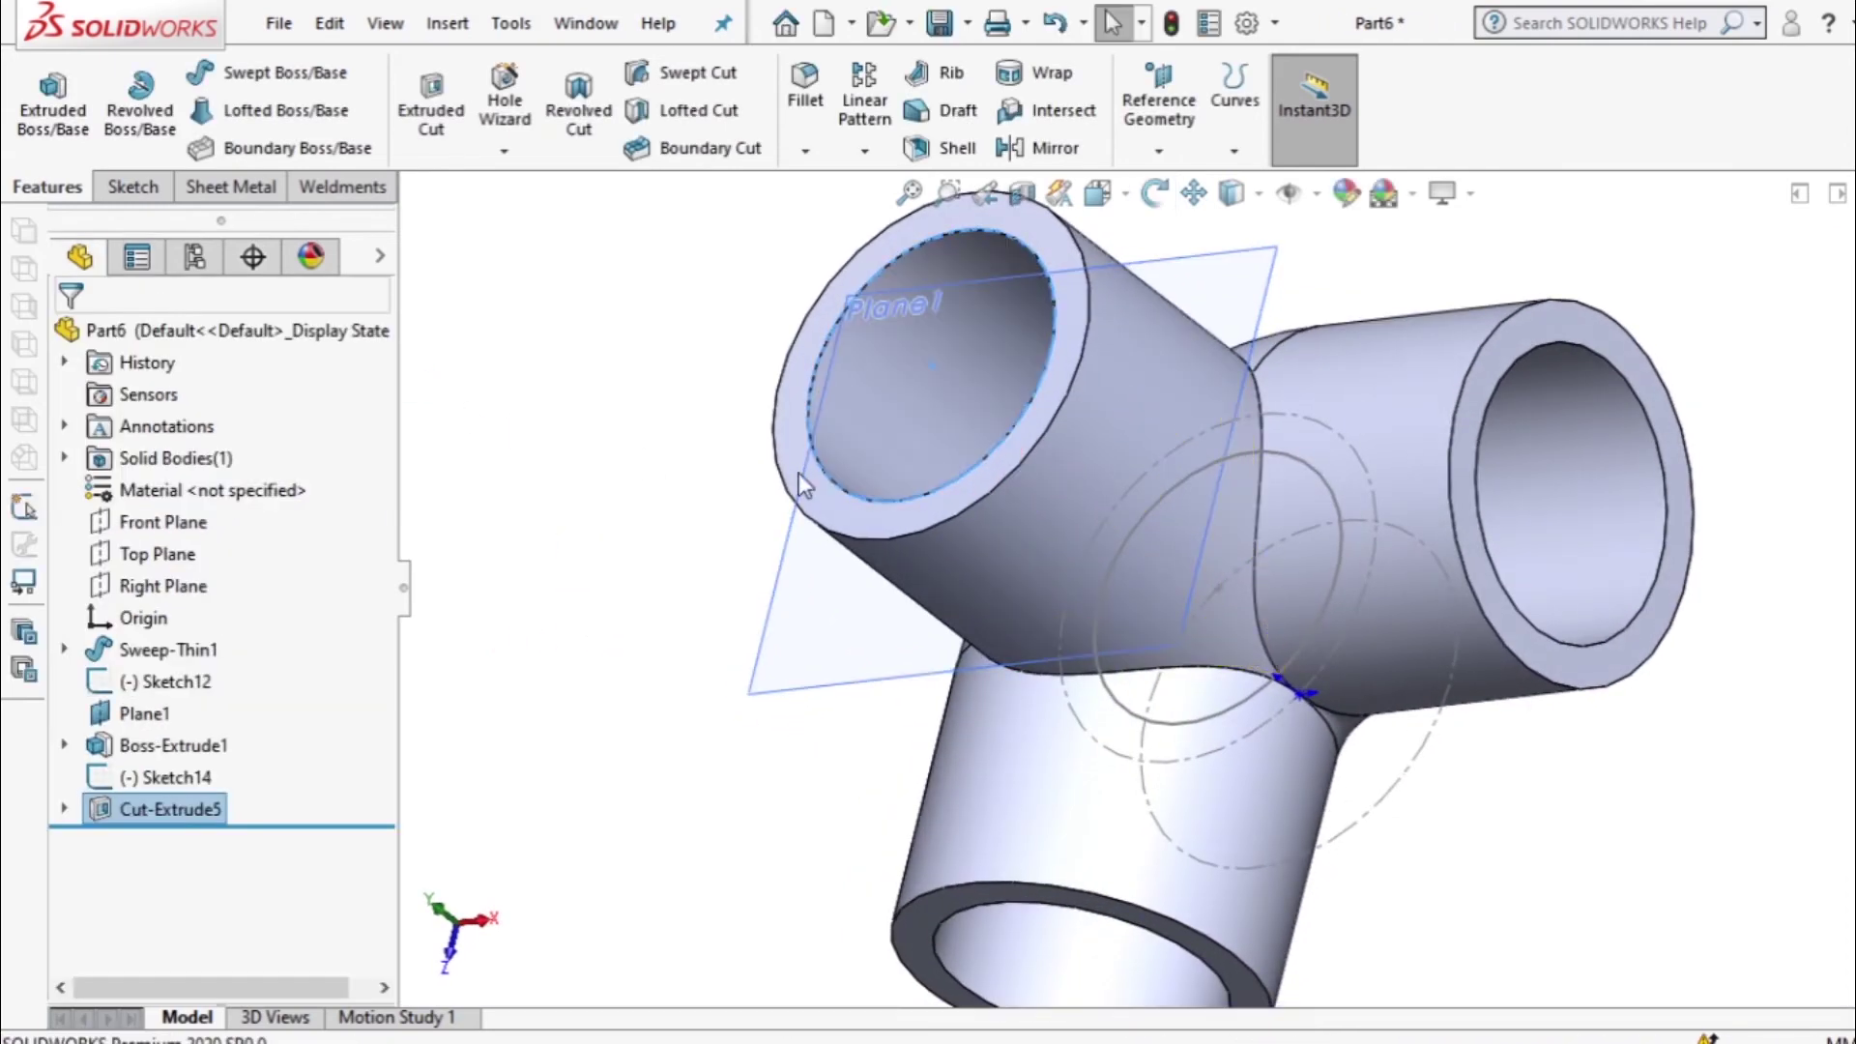
pyautogui.click(1155, 193)
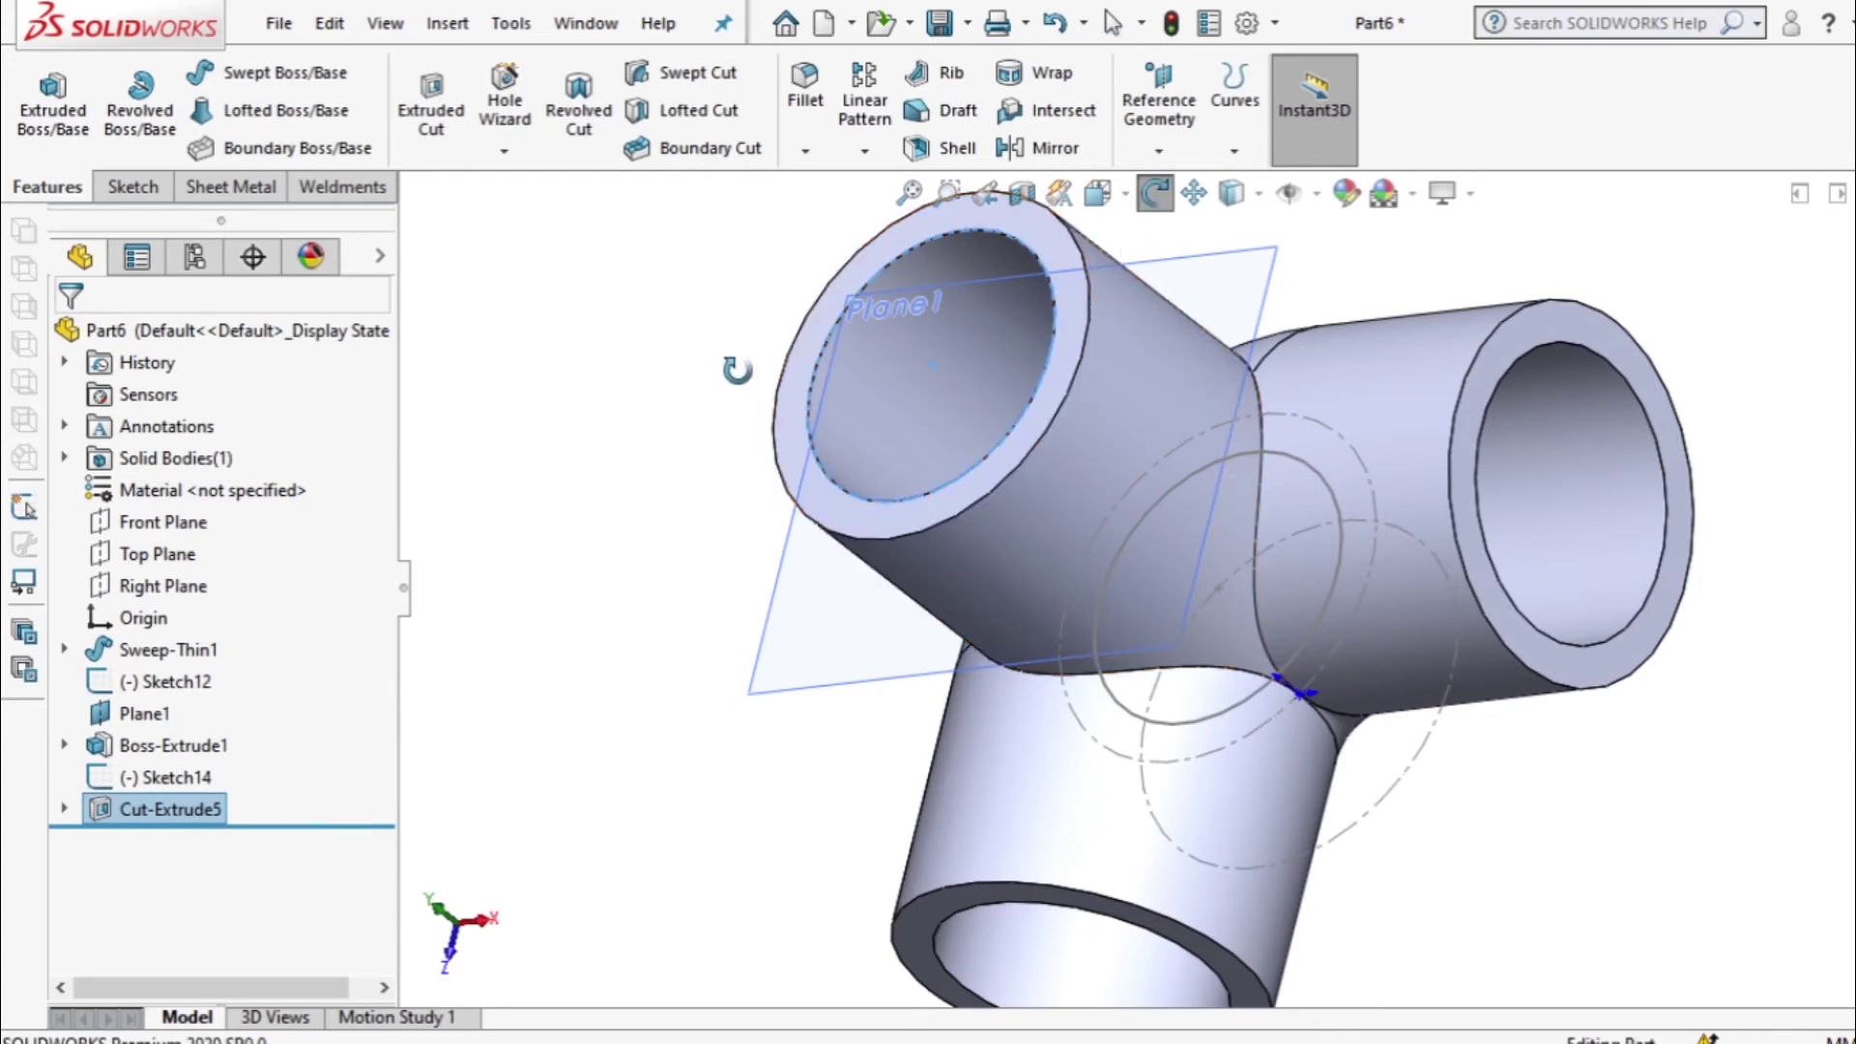
pyautogui.moveTo(745, 365); pyautogui.dragTo(787, 481)
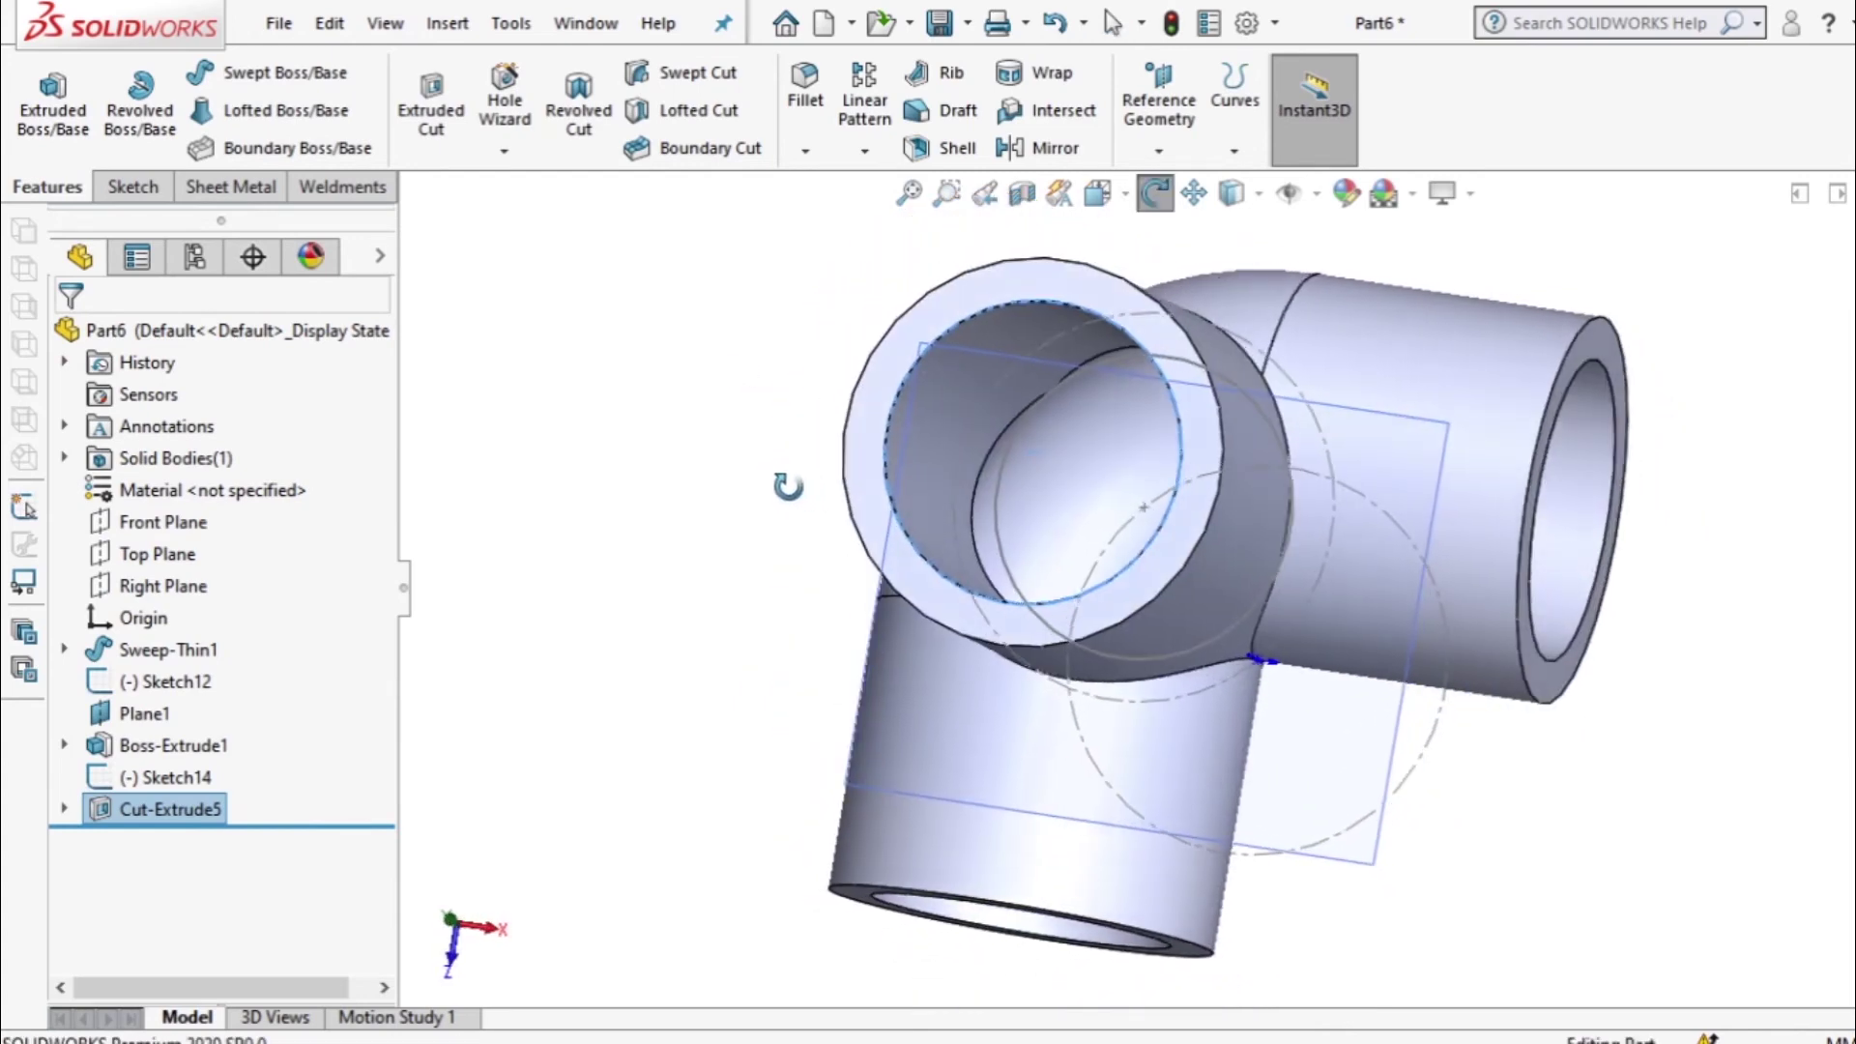
pyautogui.moveTo(1773, 804)
pyautogui.mouseDown()
pyautogui.moveTo(1670, 729)
pyautogui.moveTo(1599, 866)
pyautogui.moveTo(1580, 674)
pyautogui.moveTo(1546, 654)
pyautogui.moveTo(1595, 709)
pyautogui.moveTo(1637, 694)
pyautogui.moveTo(1557, 750)
pyautogui.mouseUp()
pyautogui.moveTo(826, 775); pyautogui.dragTo(786, 821)
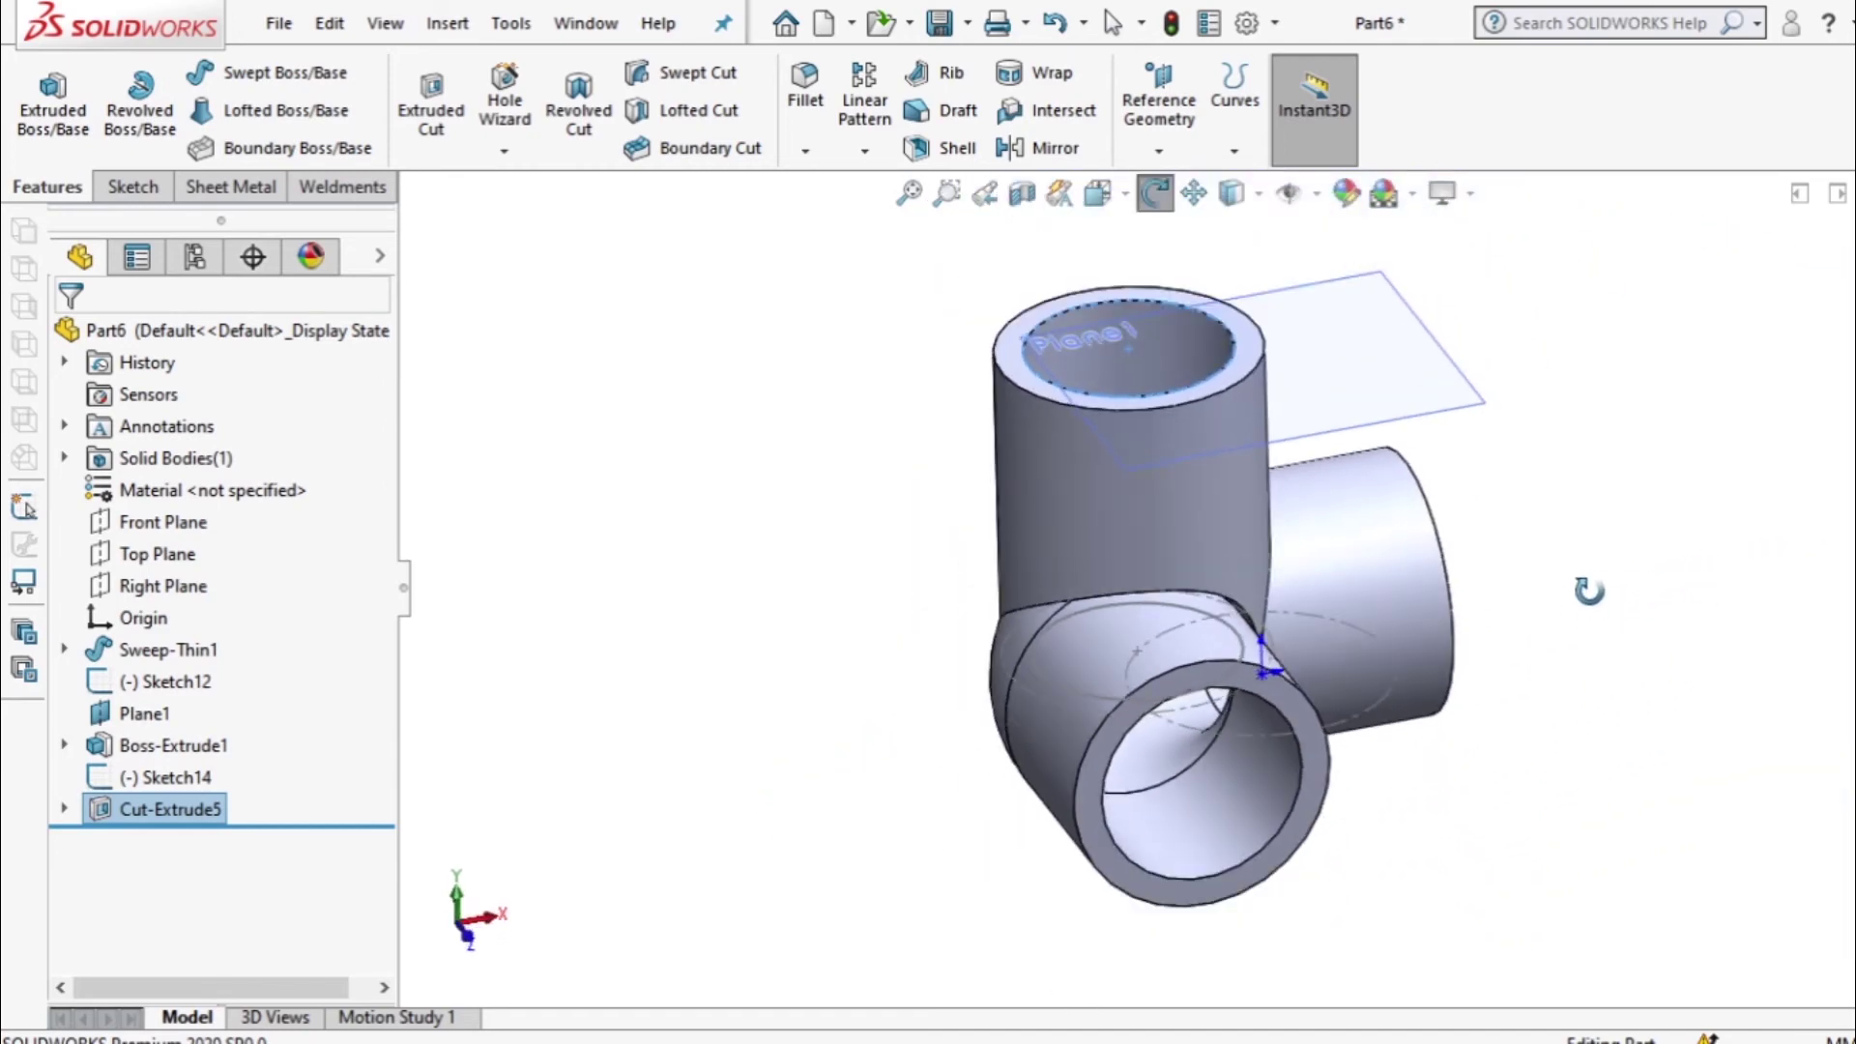
pyautogui.moveTo(1588, 591); pyautogui.dragTo(1584, 629)
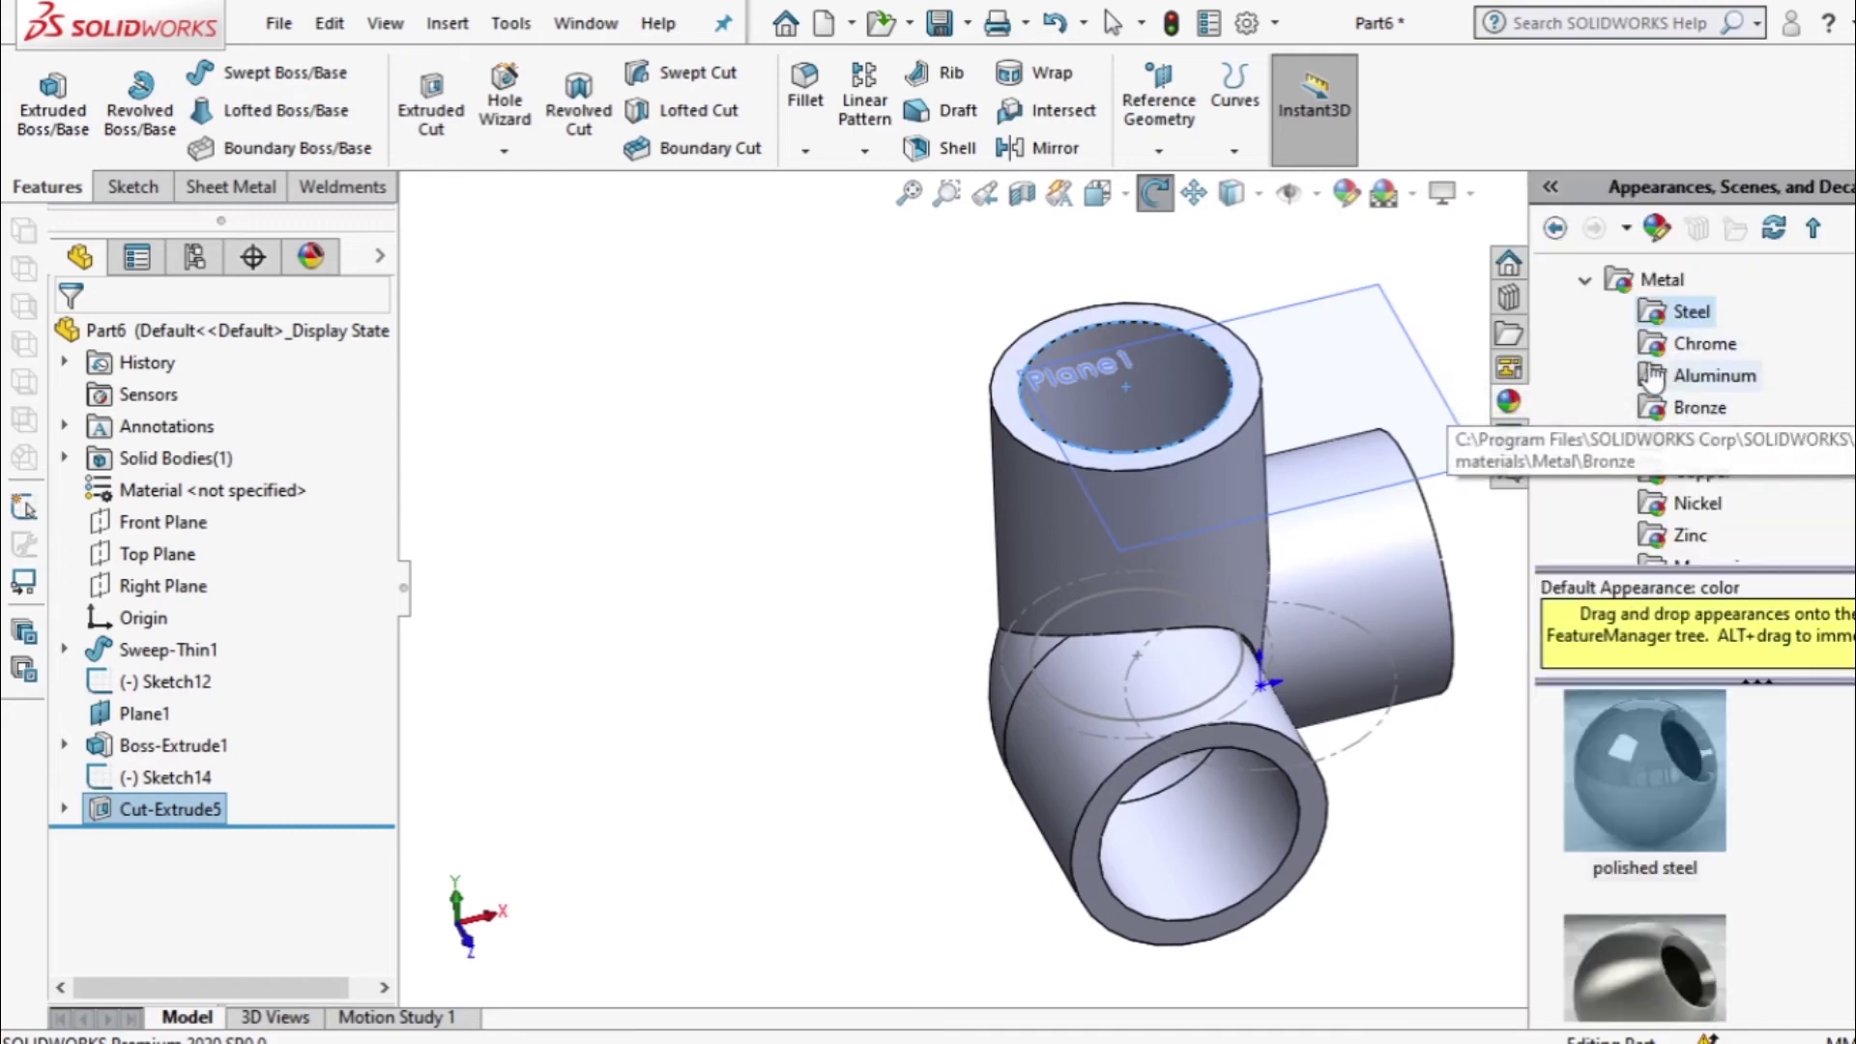
# Apply the green Plastic > Medium Gloss appearance to the whole elbow body.
pyautogui.click(1586, 282)
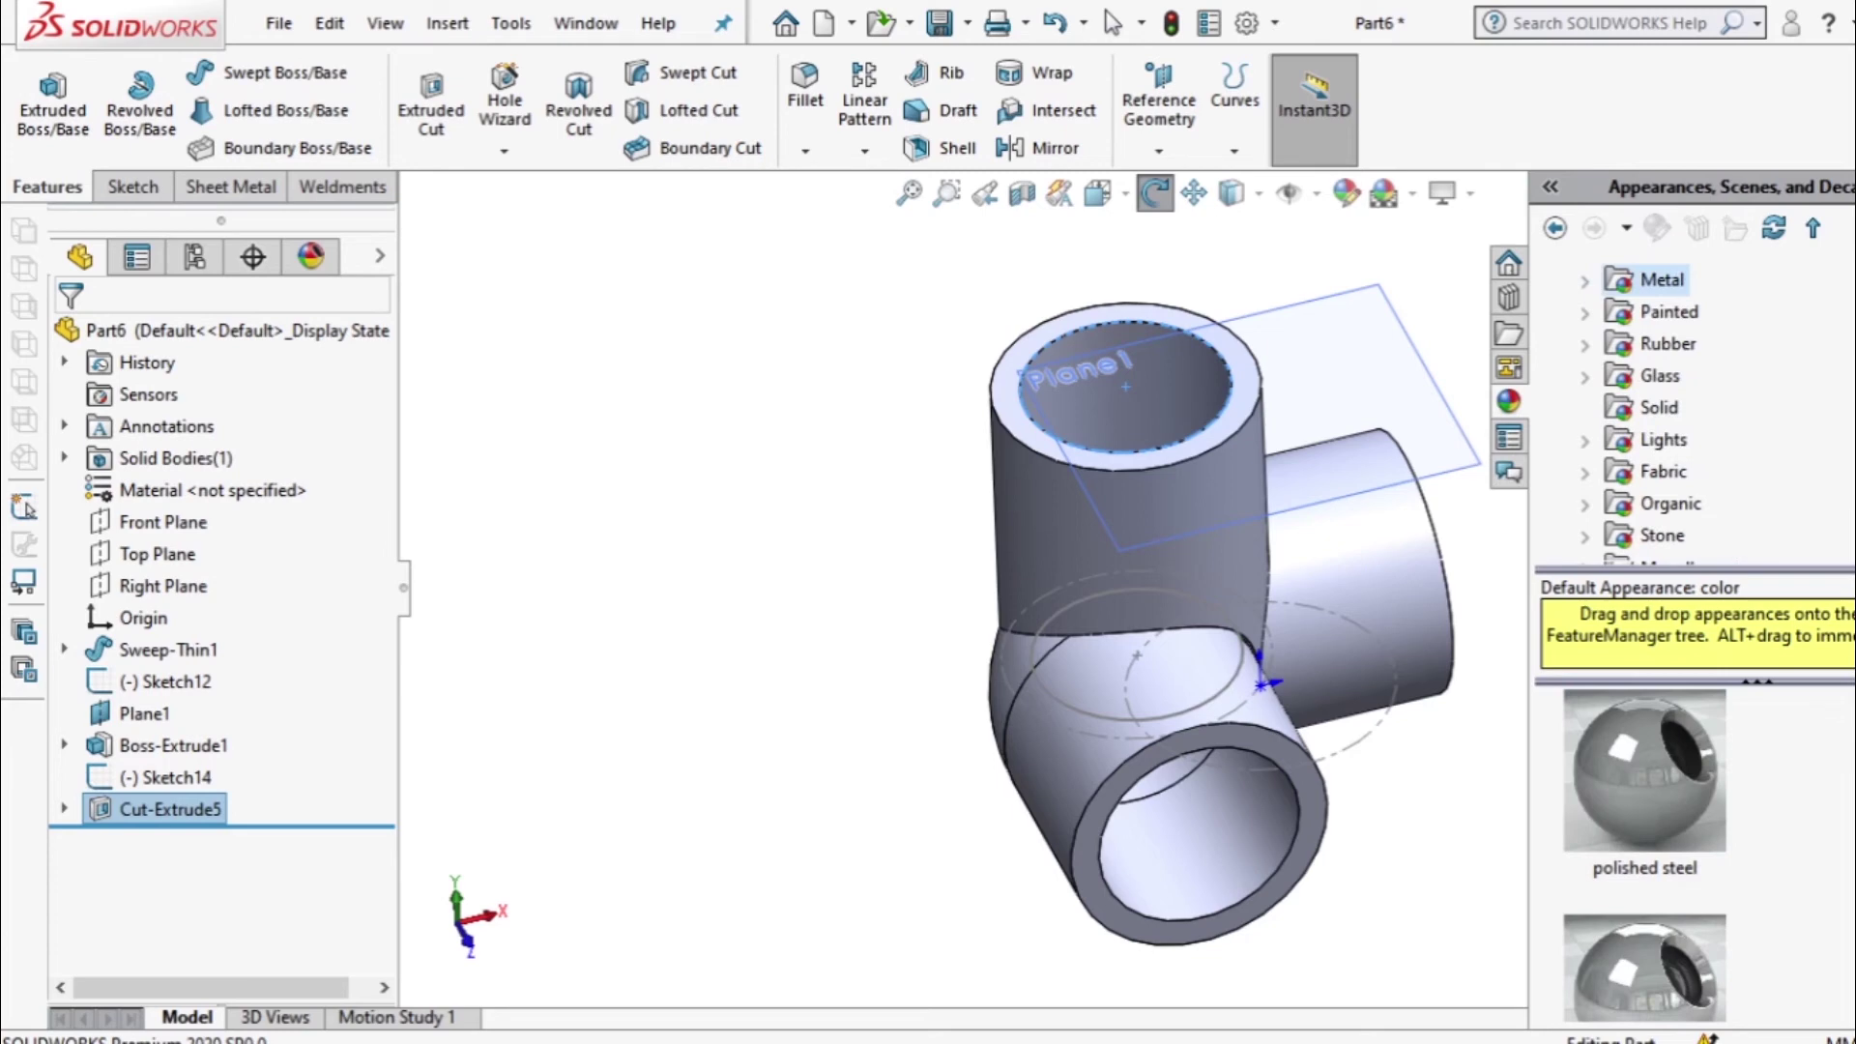
pyautogui.scroll(1, 1692, 406)
pyautogui.click(1586, 312)
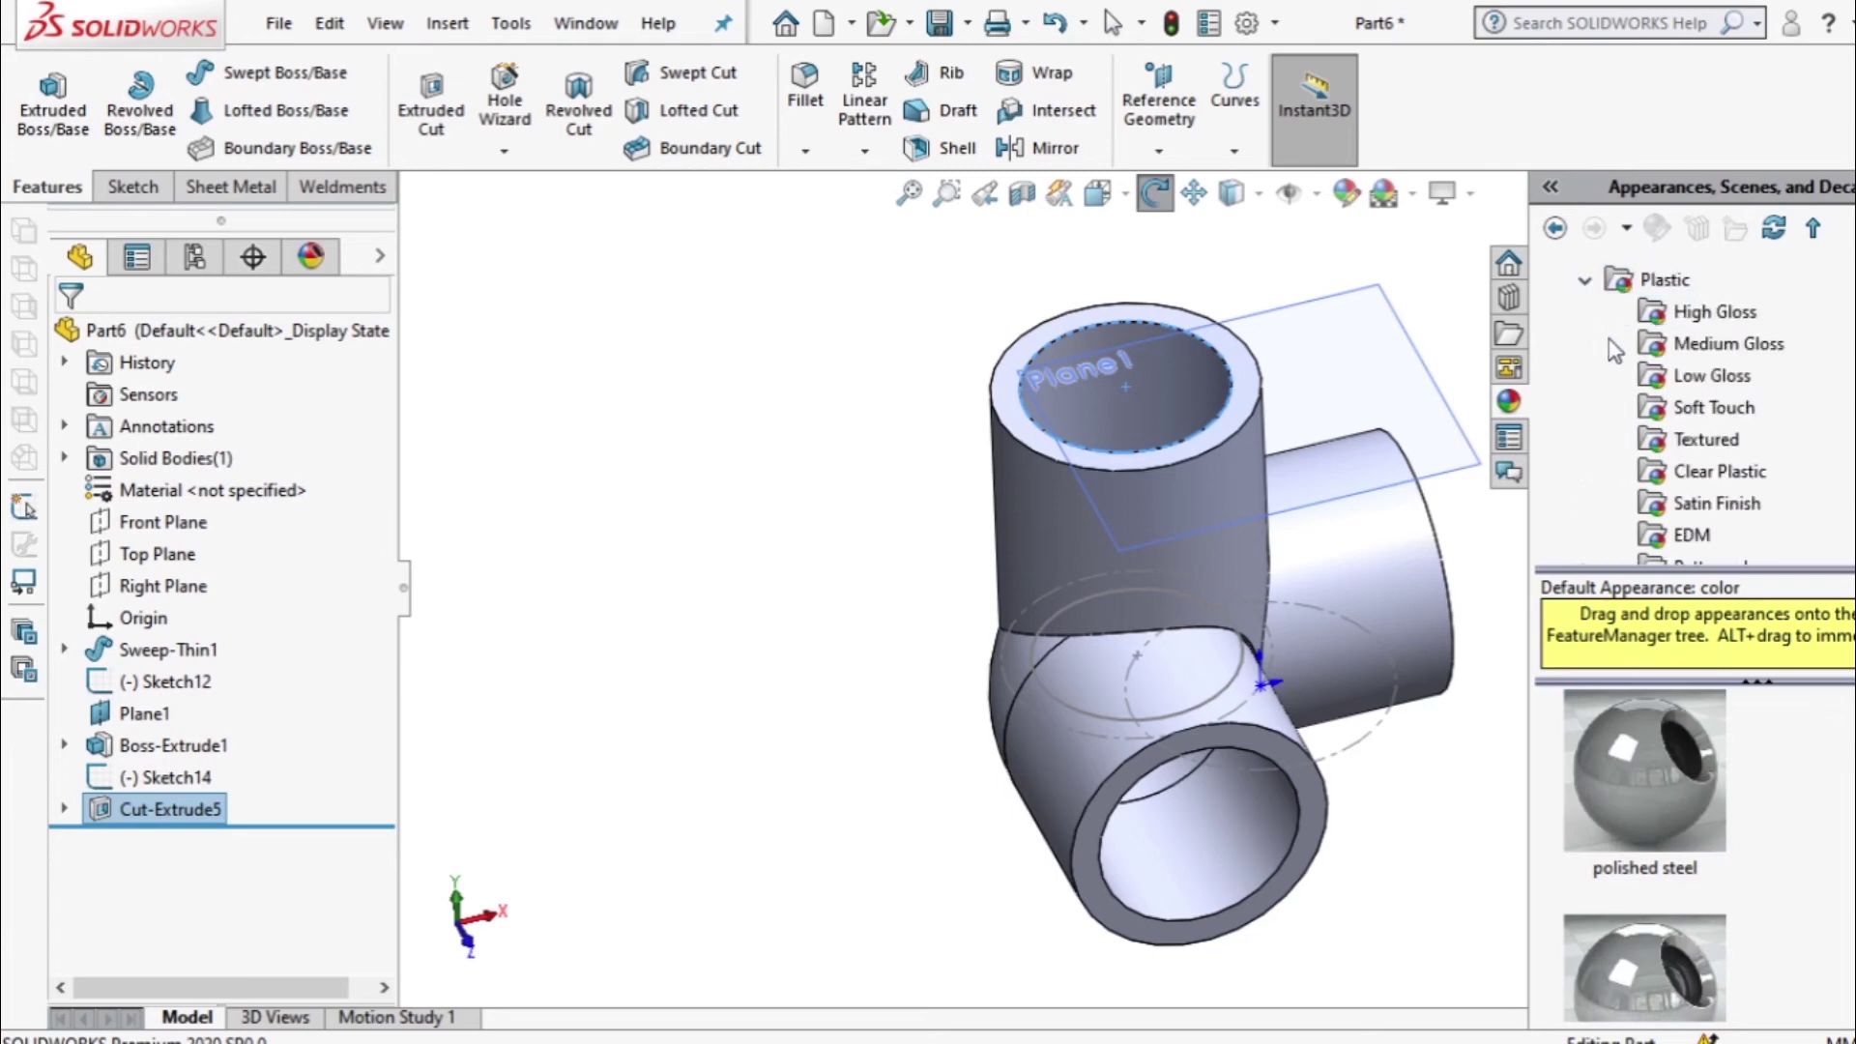
pyautogui.click(1711, 345)
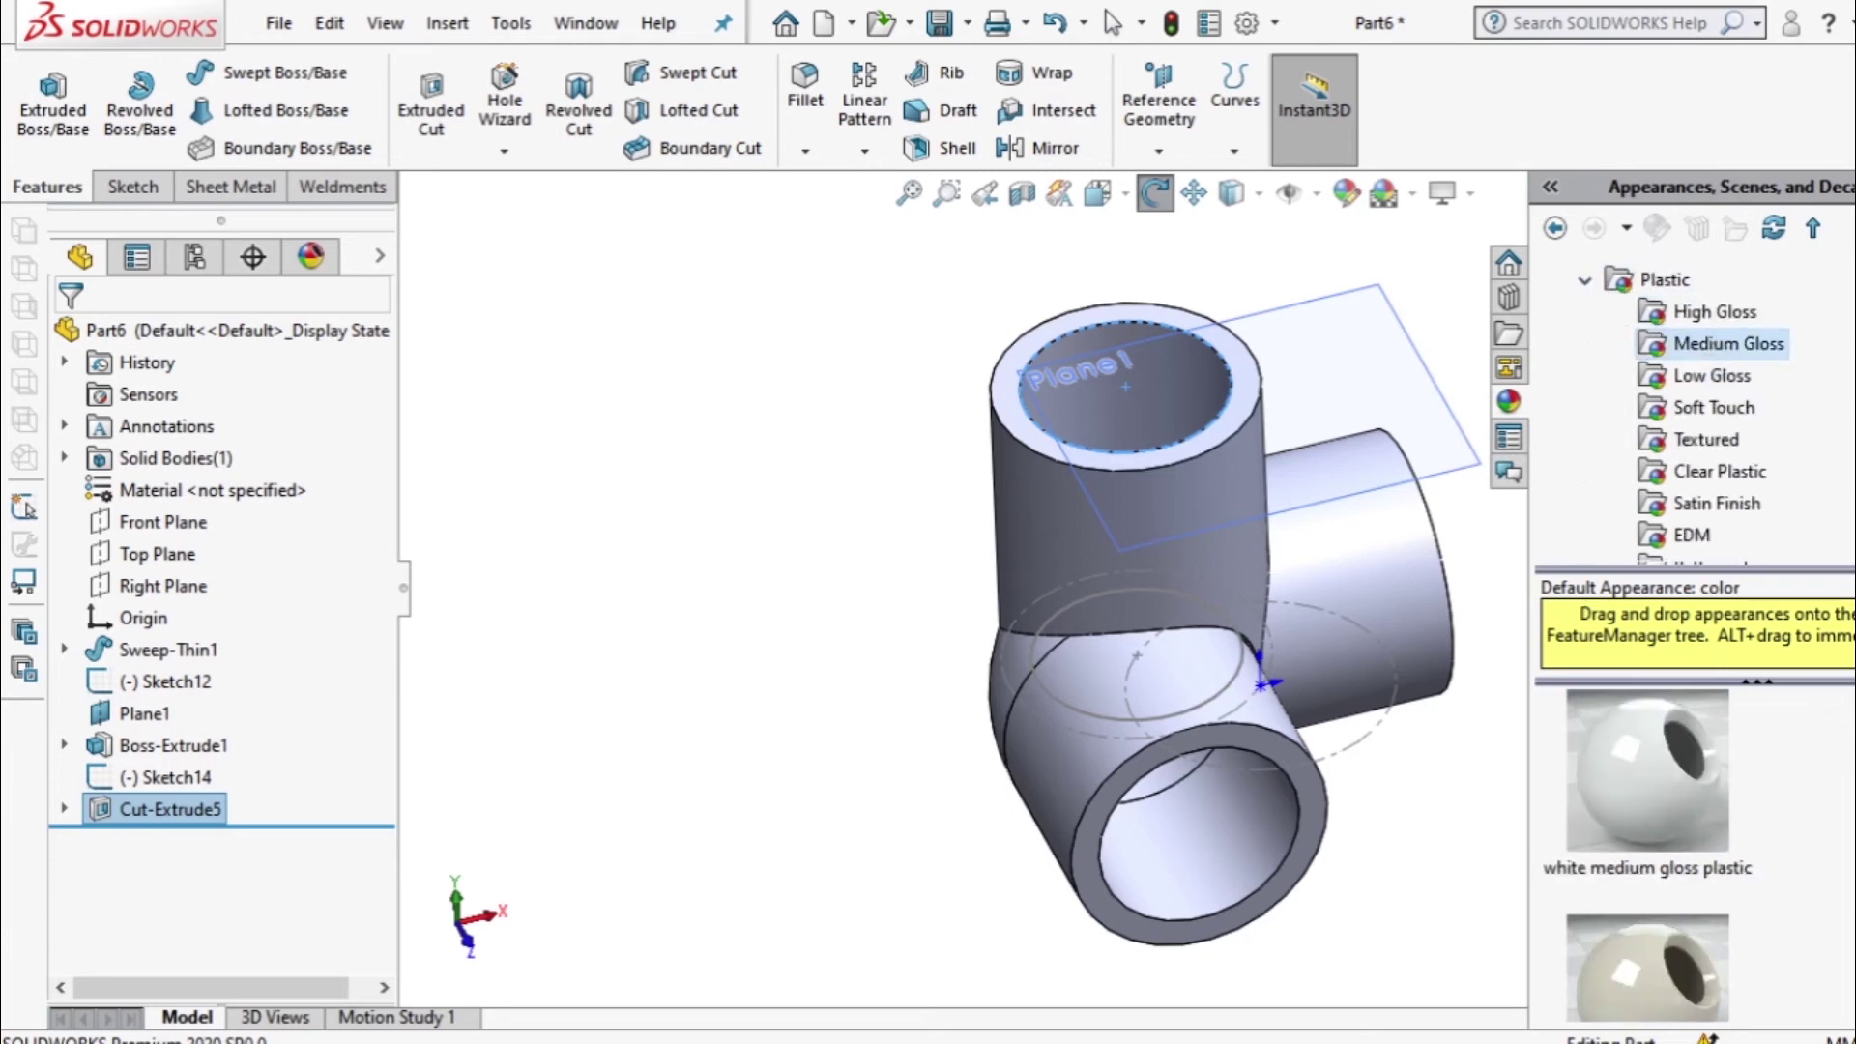
pyautogui.scroll(-10, 1649, 851)
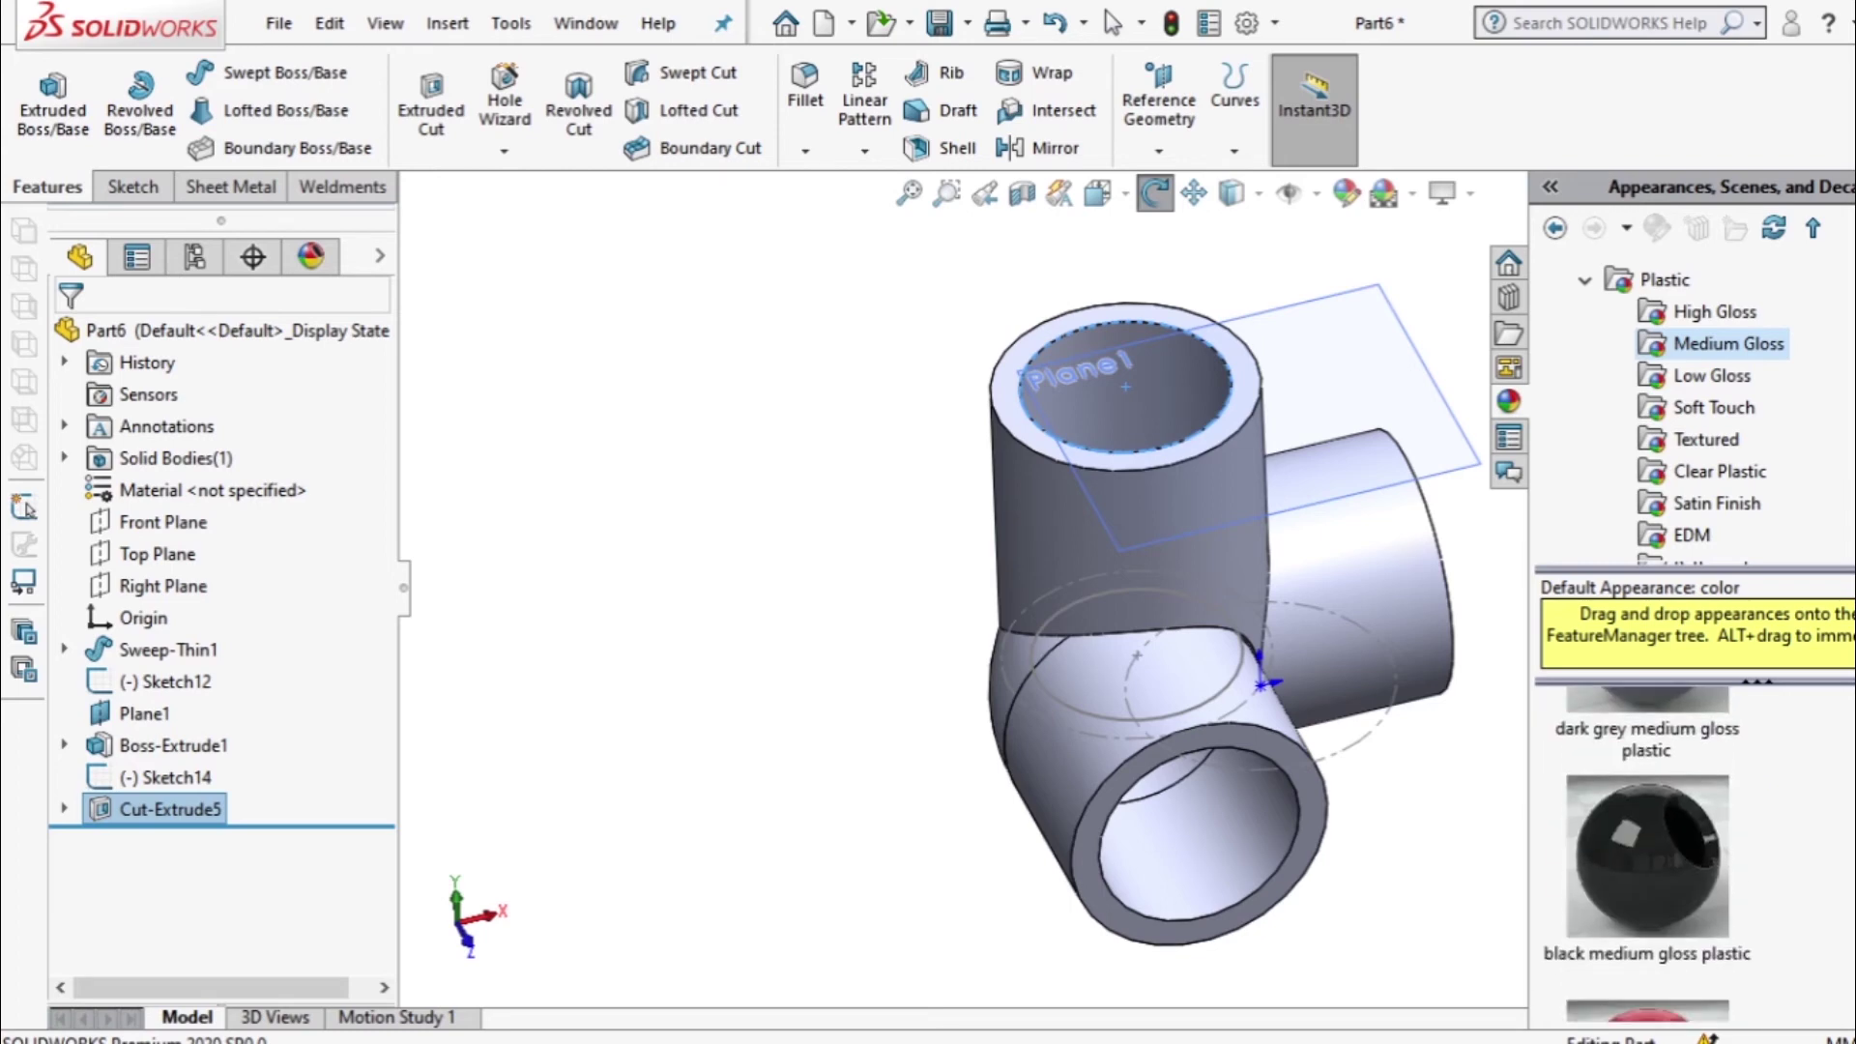
pyautogui.scroll(-4, 1649, 851)
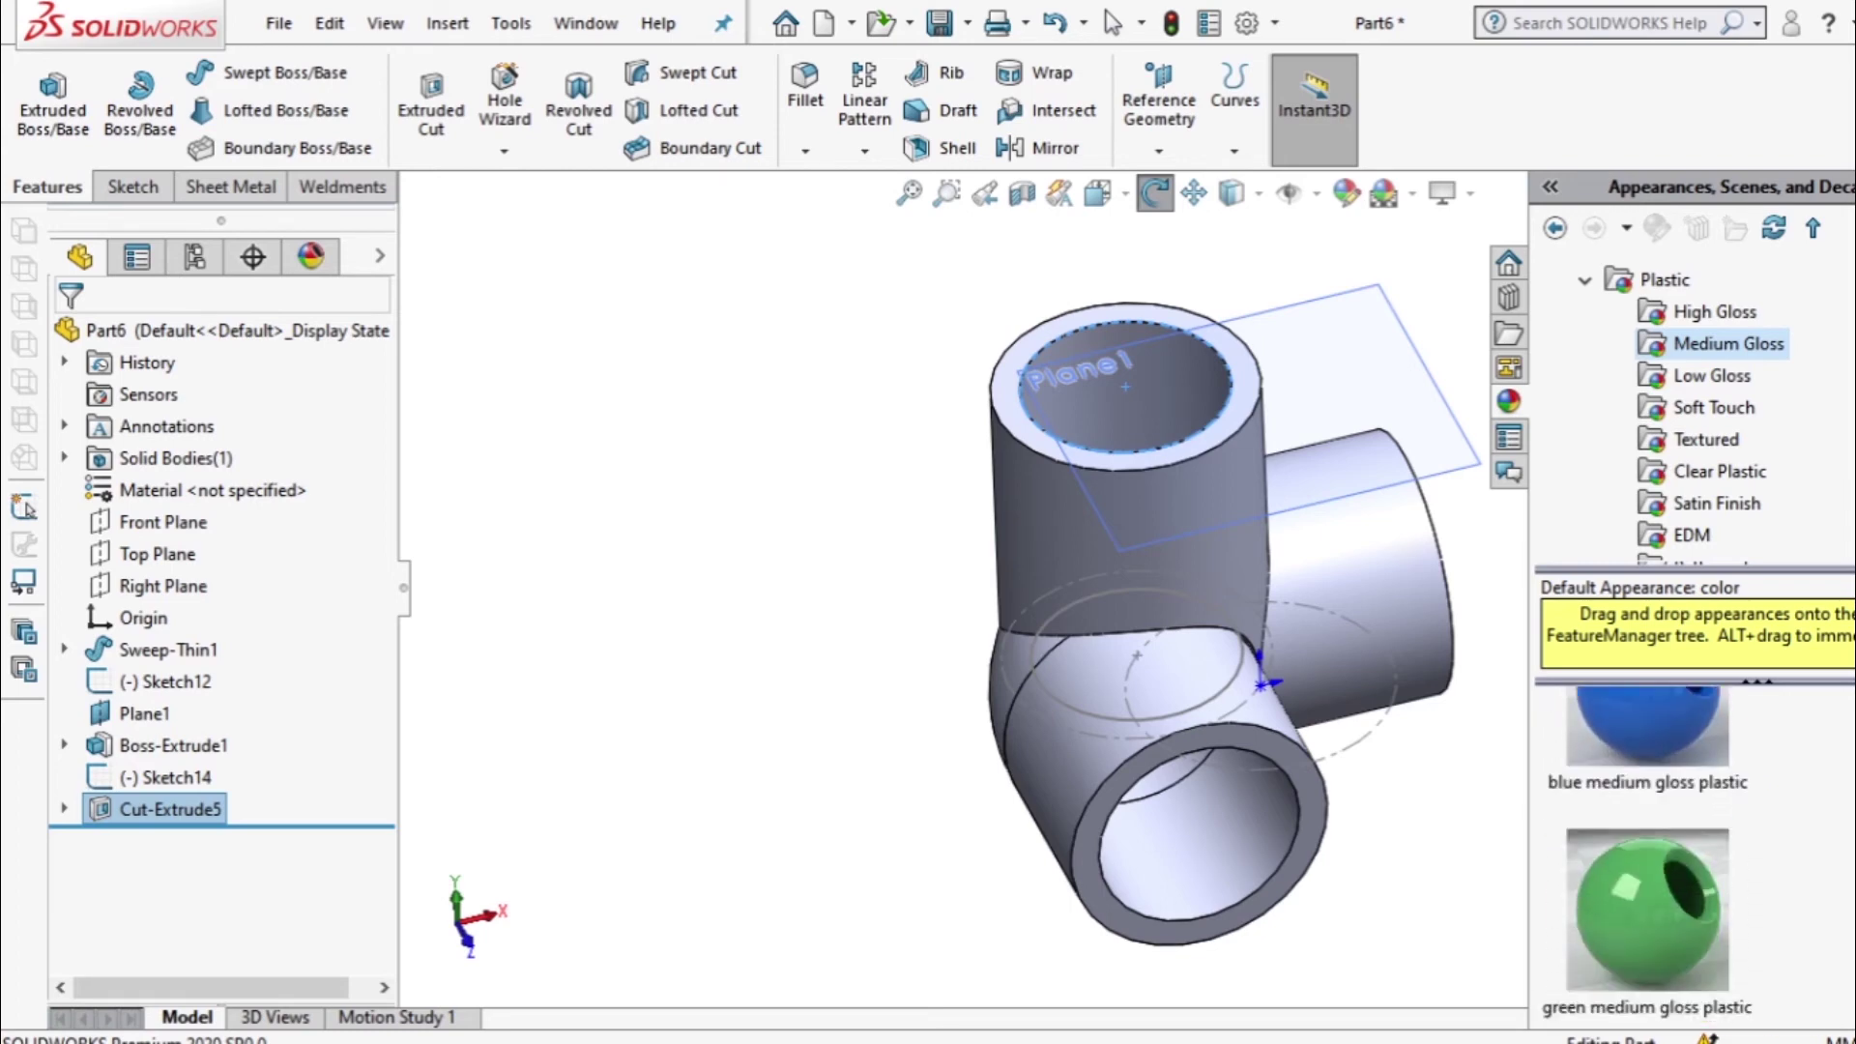
pyautogui.moveTo(1651, 873); pyautogui.dragTo(1226, 624)
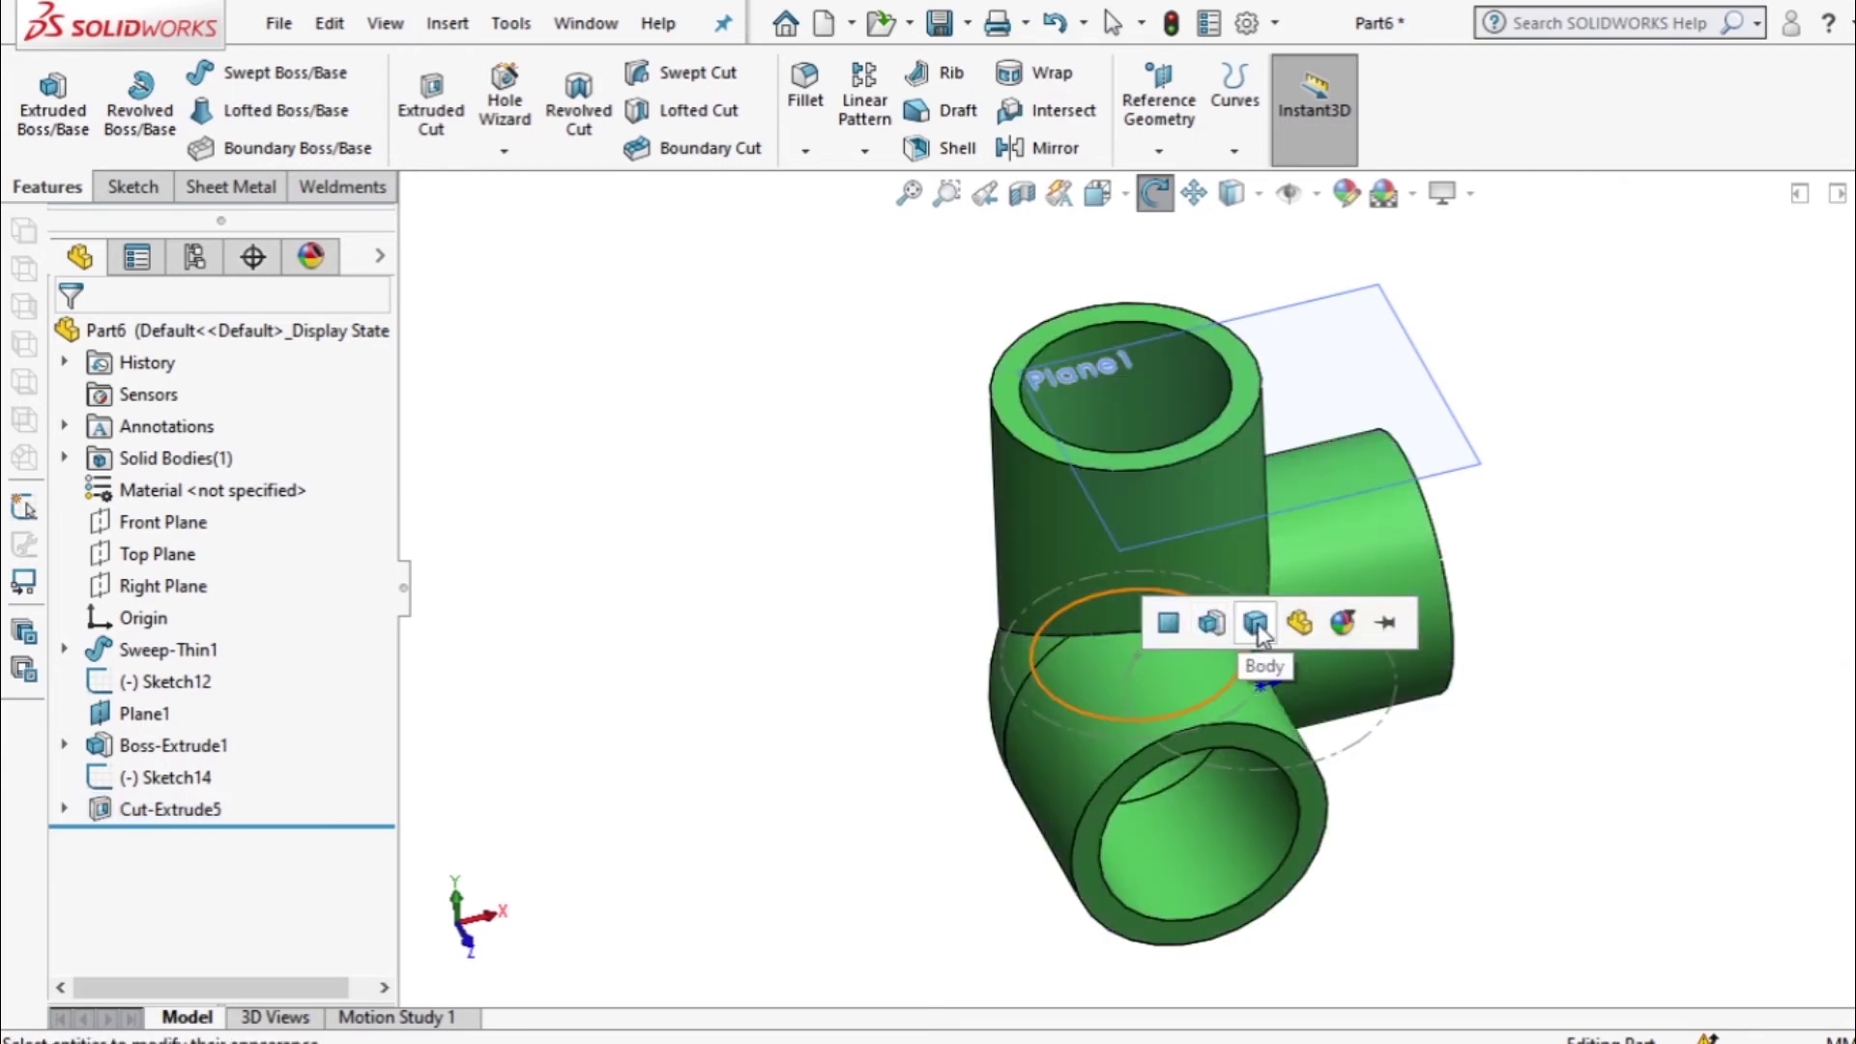
pyautogui.click(1250, 623)
pyautogui.moveTo(1669, 630); pyautogui.dragTo(1621, 690)
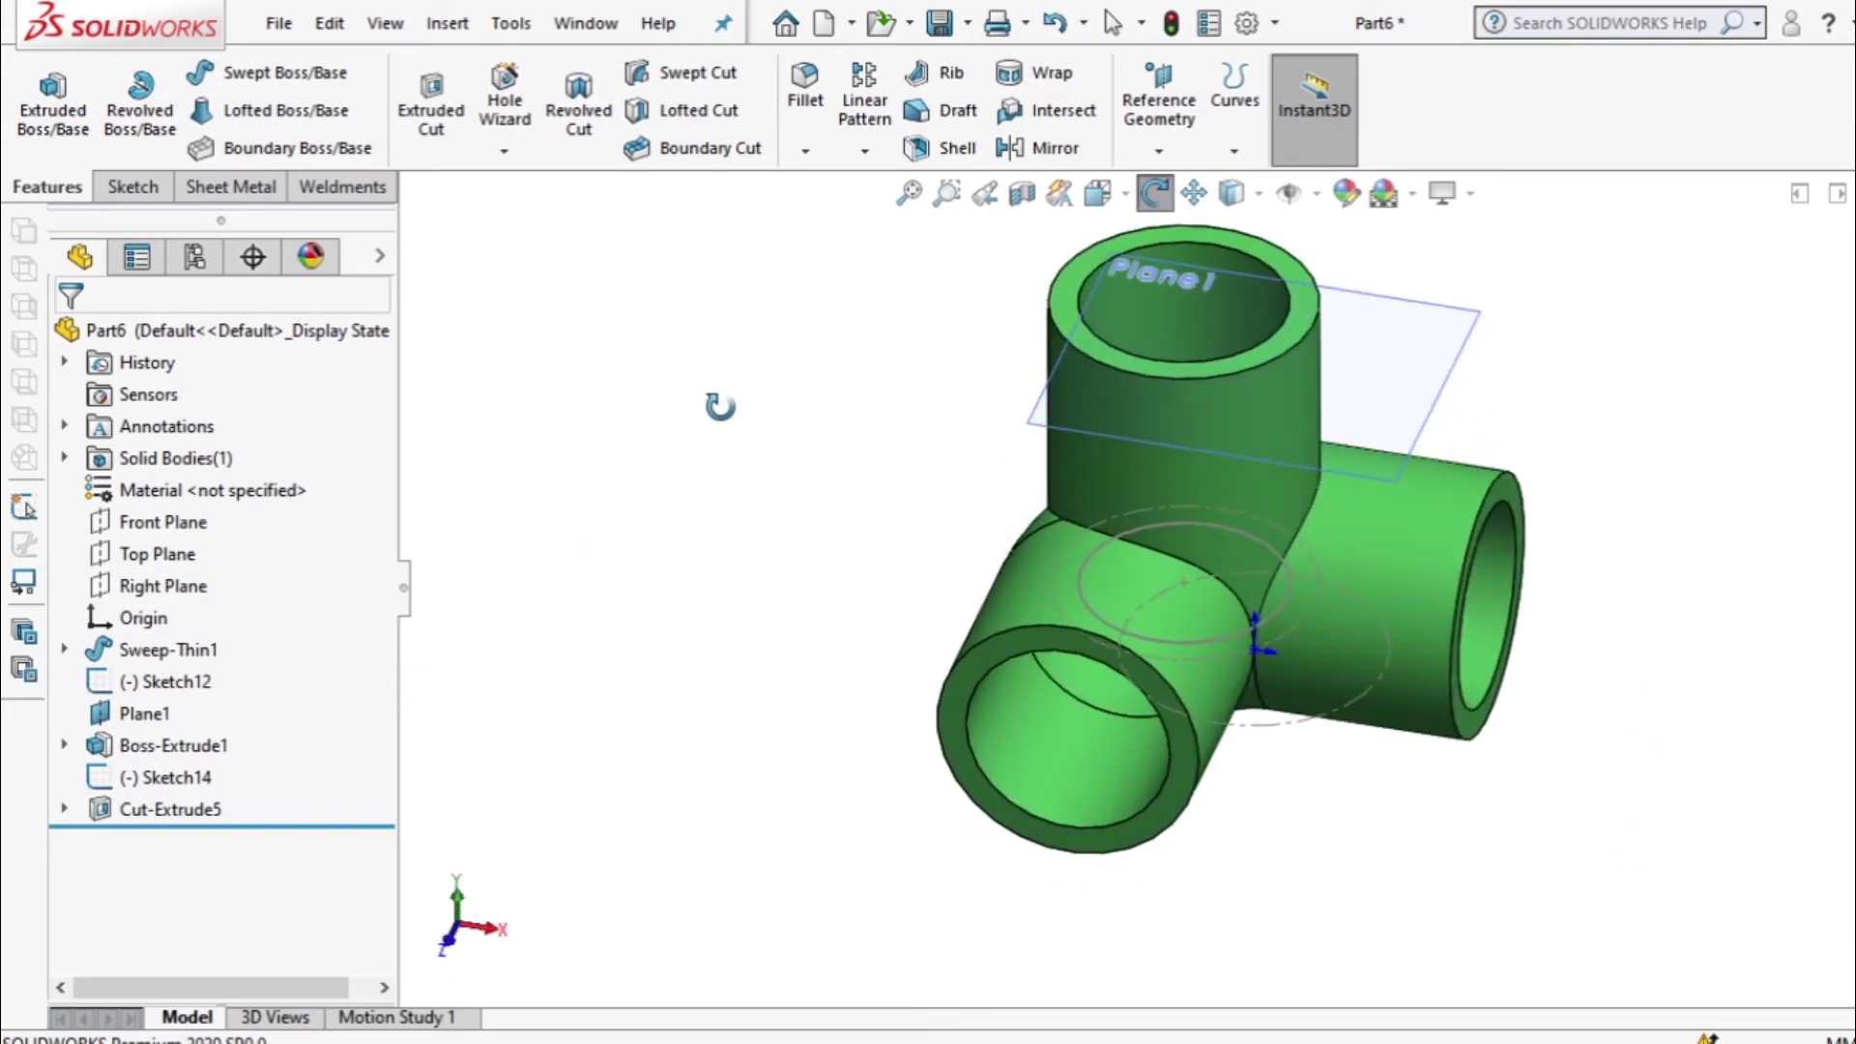
pyautogui.click(179, 556)
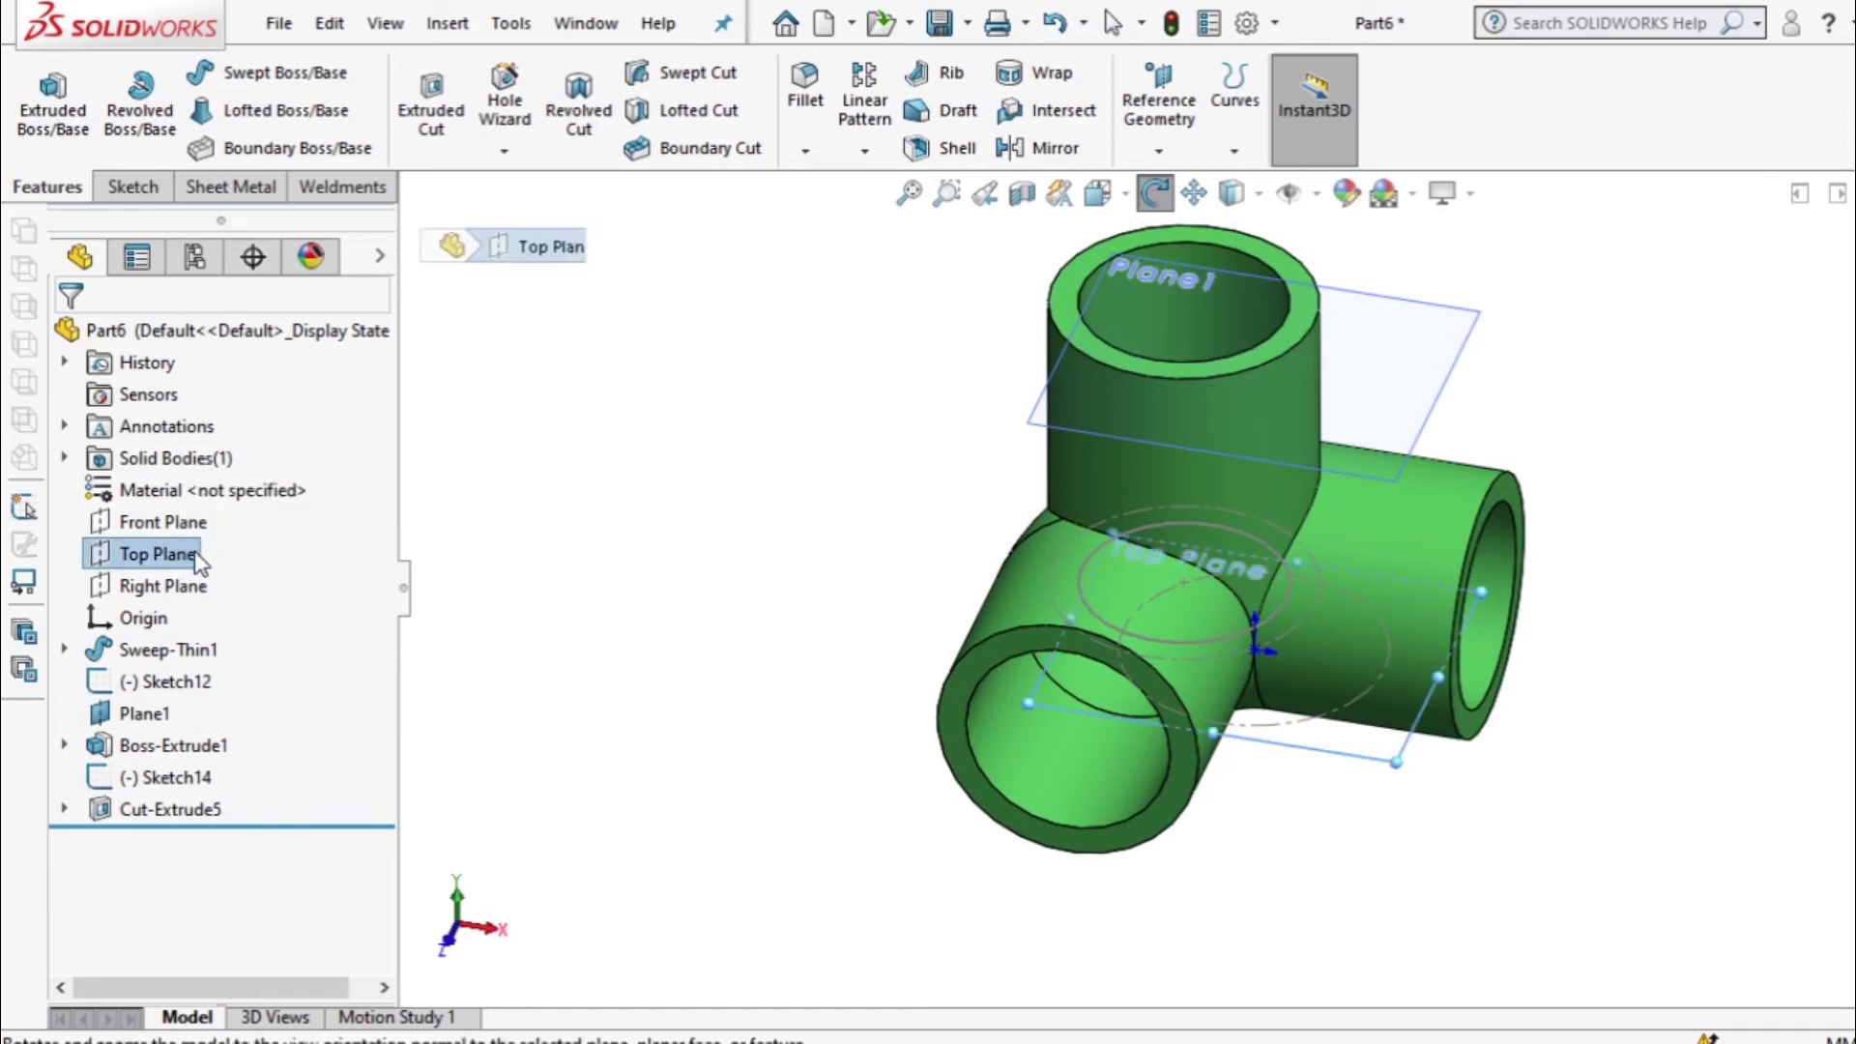
pyautogui.rightClick(194, 558)
pyautogui.click(350, 510)
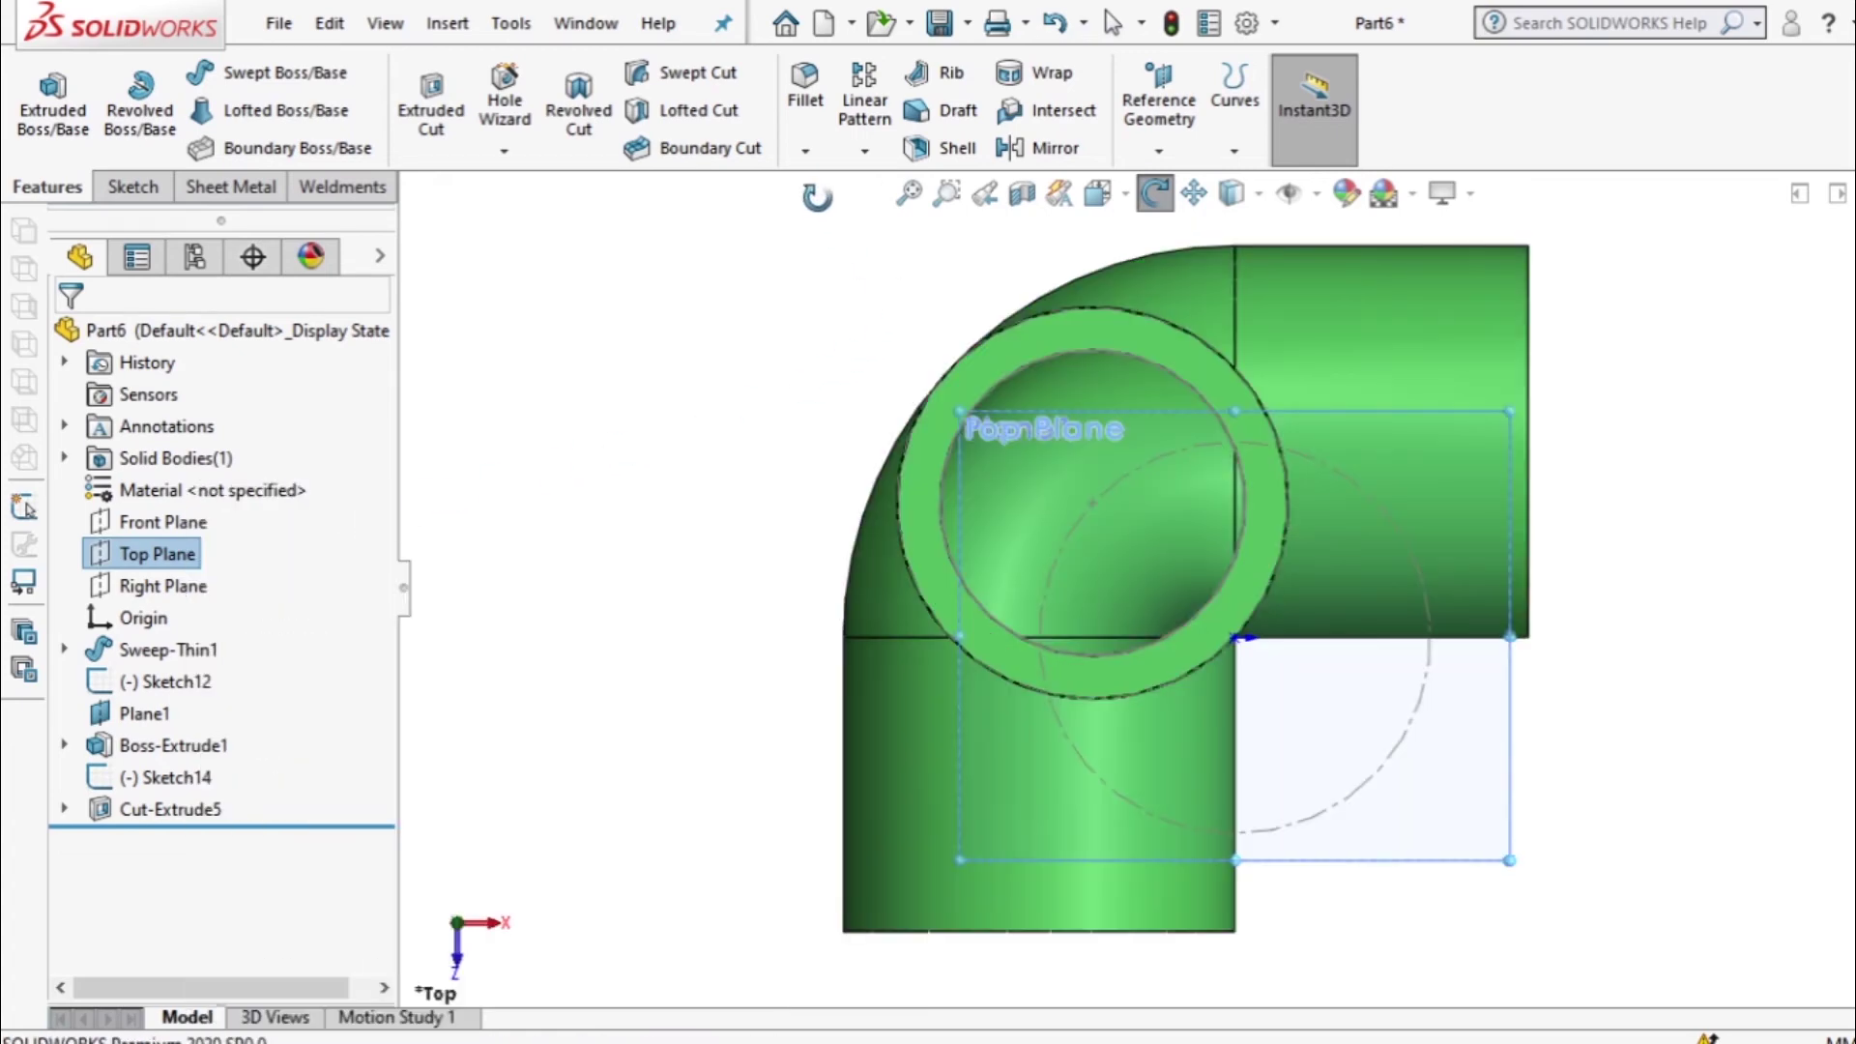
pyautogui.click(1031, 208)
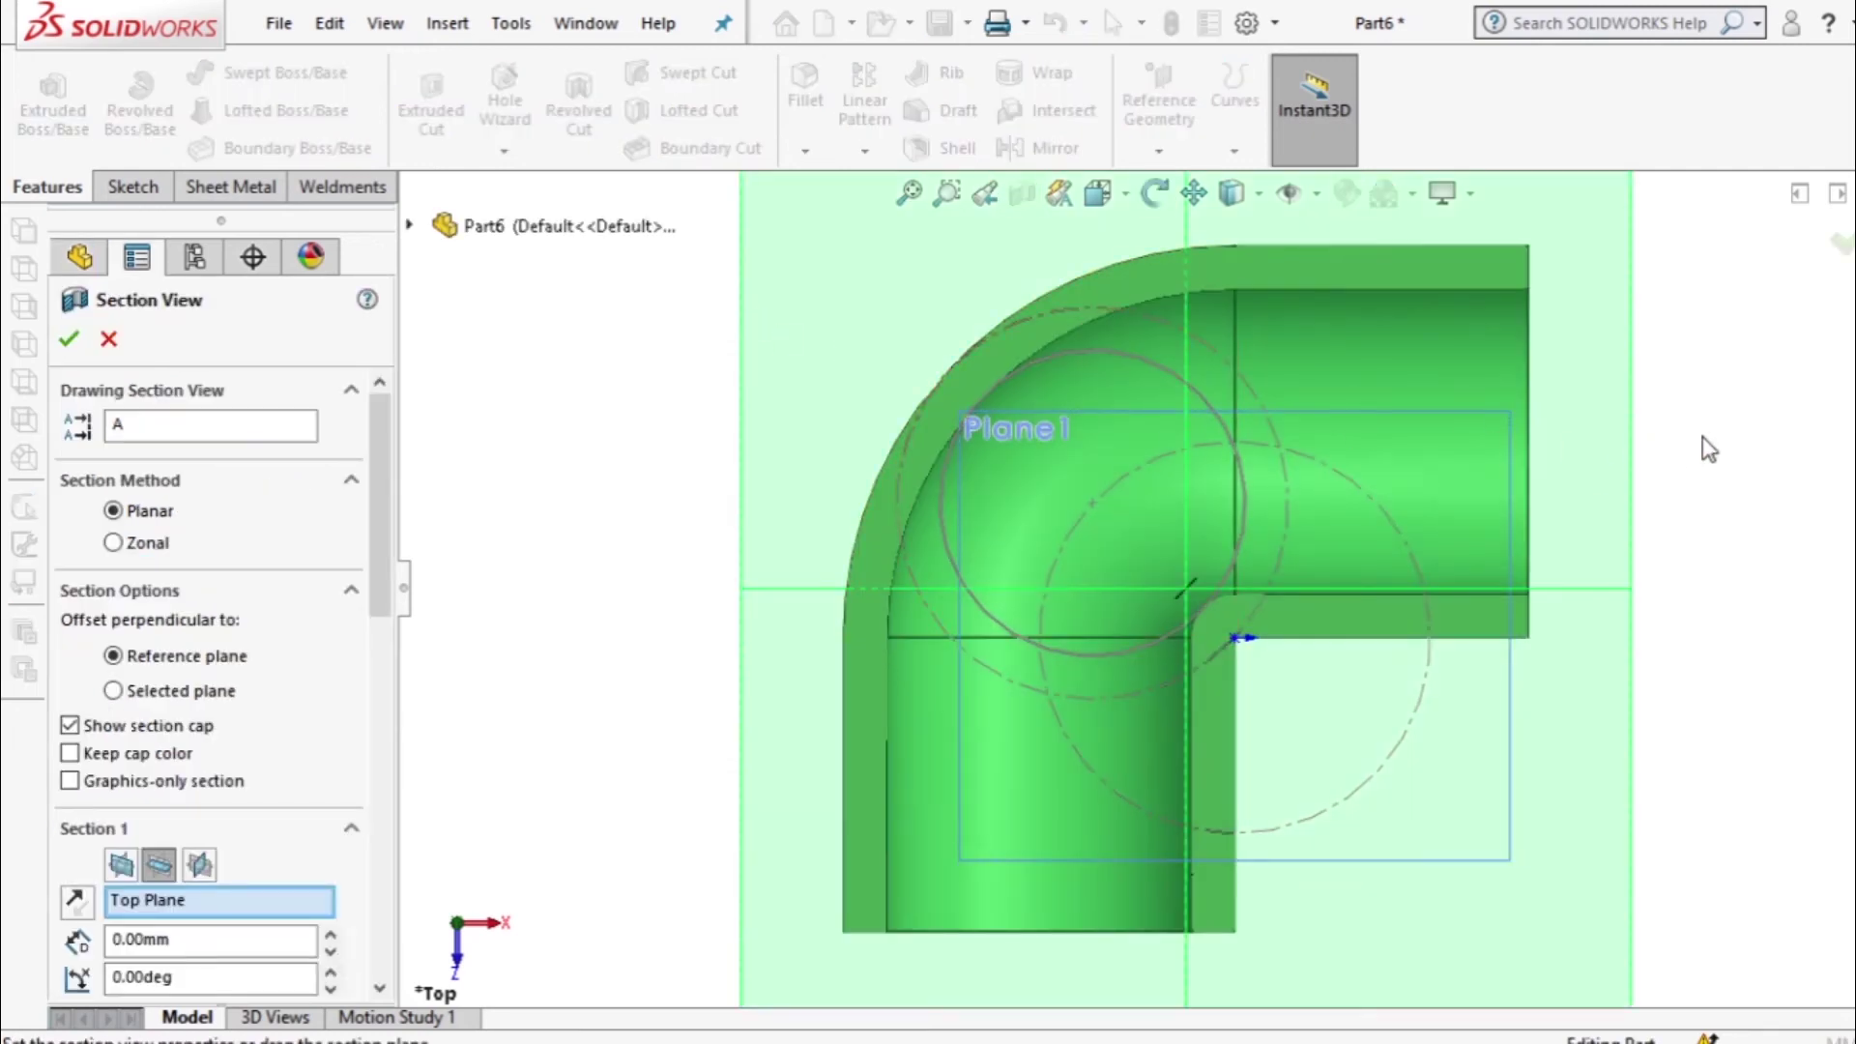
pyautogui.press('z')
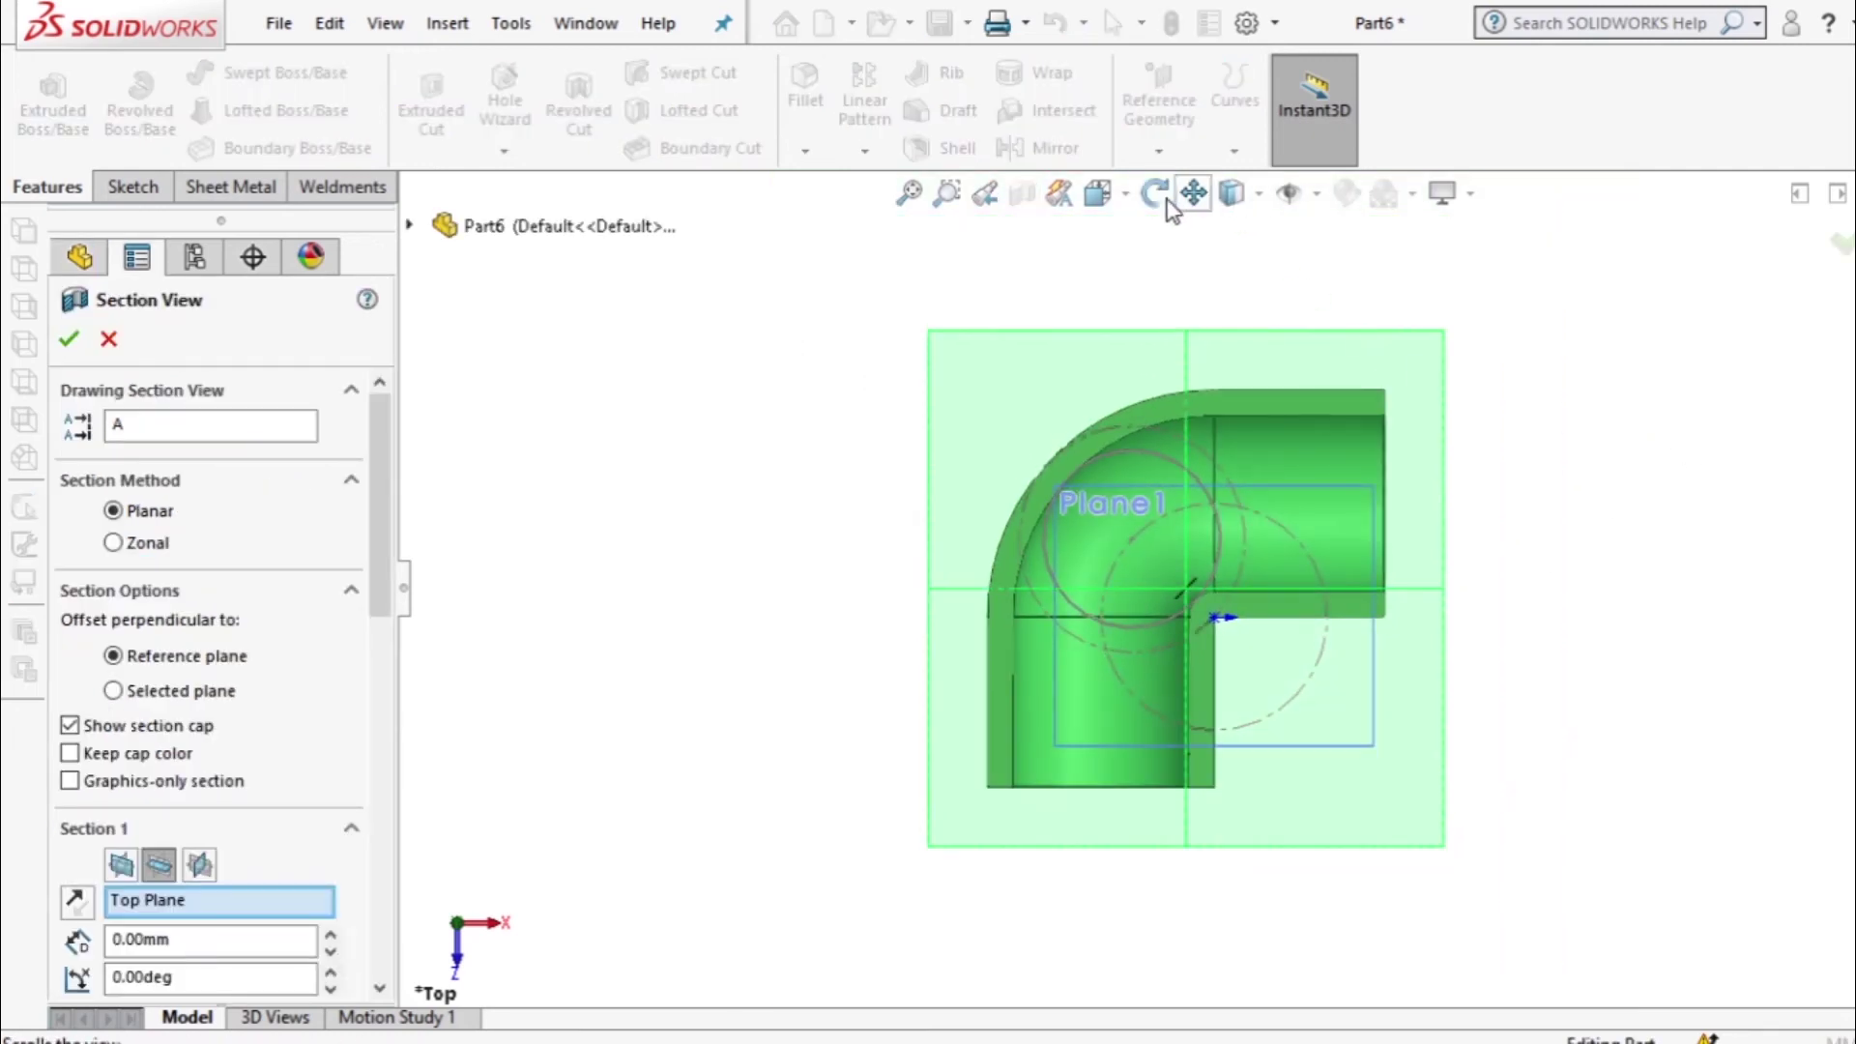
pyautogui.click(1155, 192)
pyautogui.moveTo(1624, 411); pyautogui.dragTo(1557, 493)
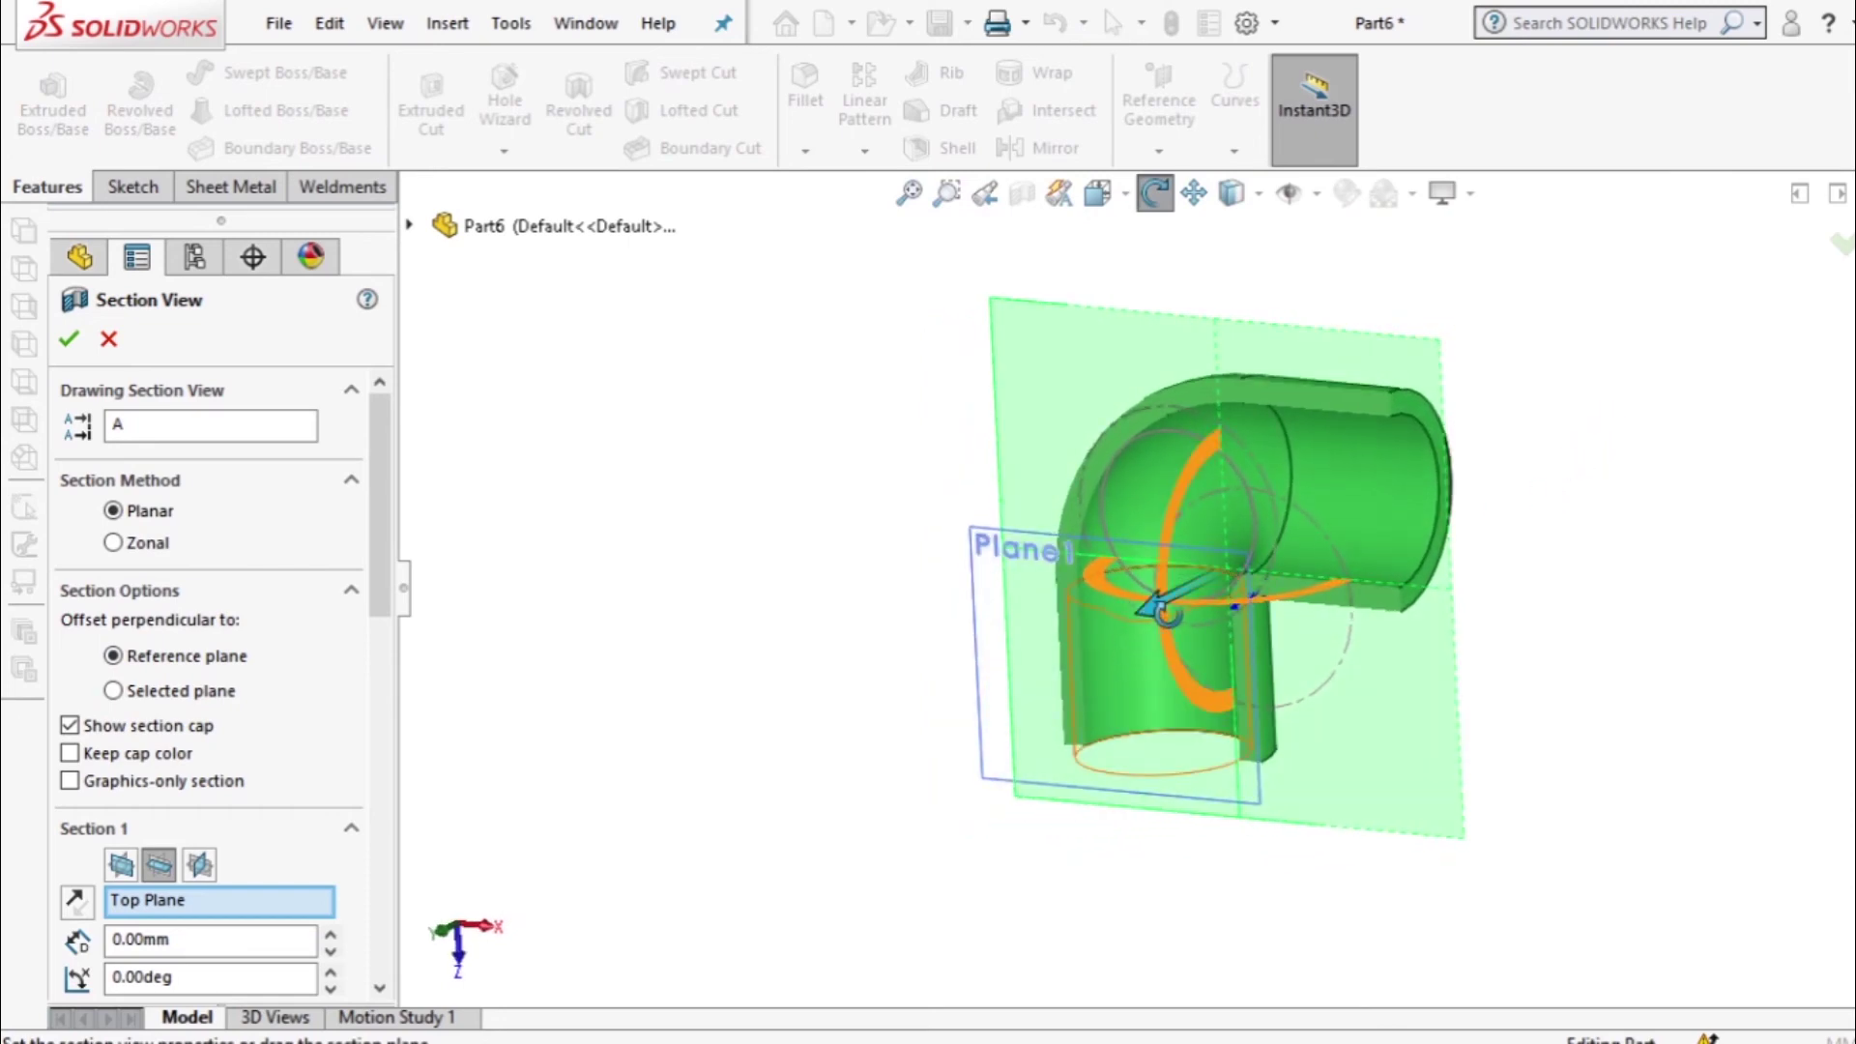
pyautogui.moveTo(1143, 629); pyautogui.dragTo(960, 632)
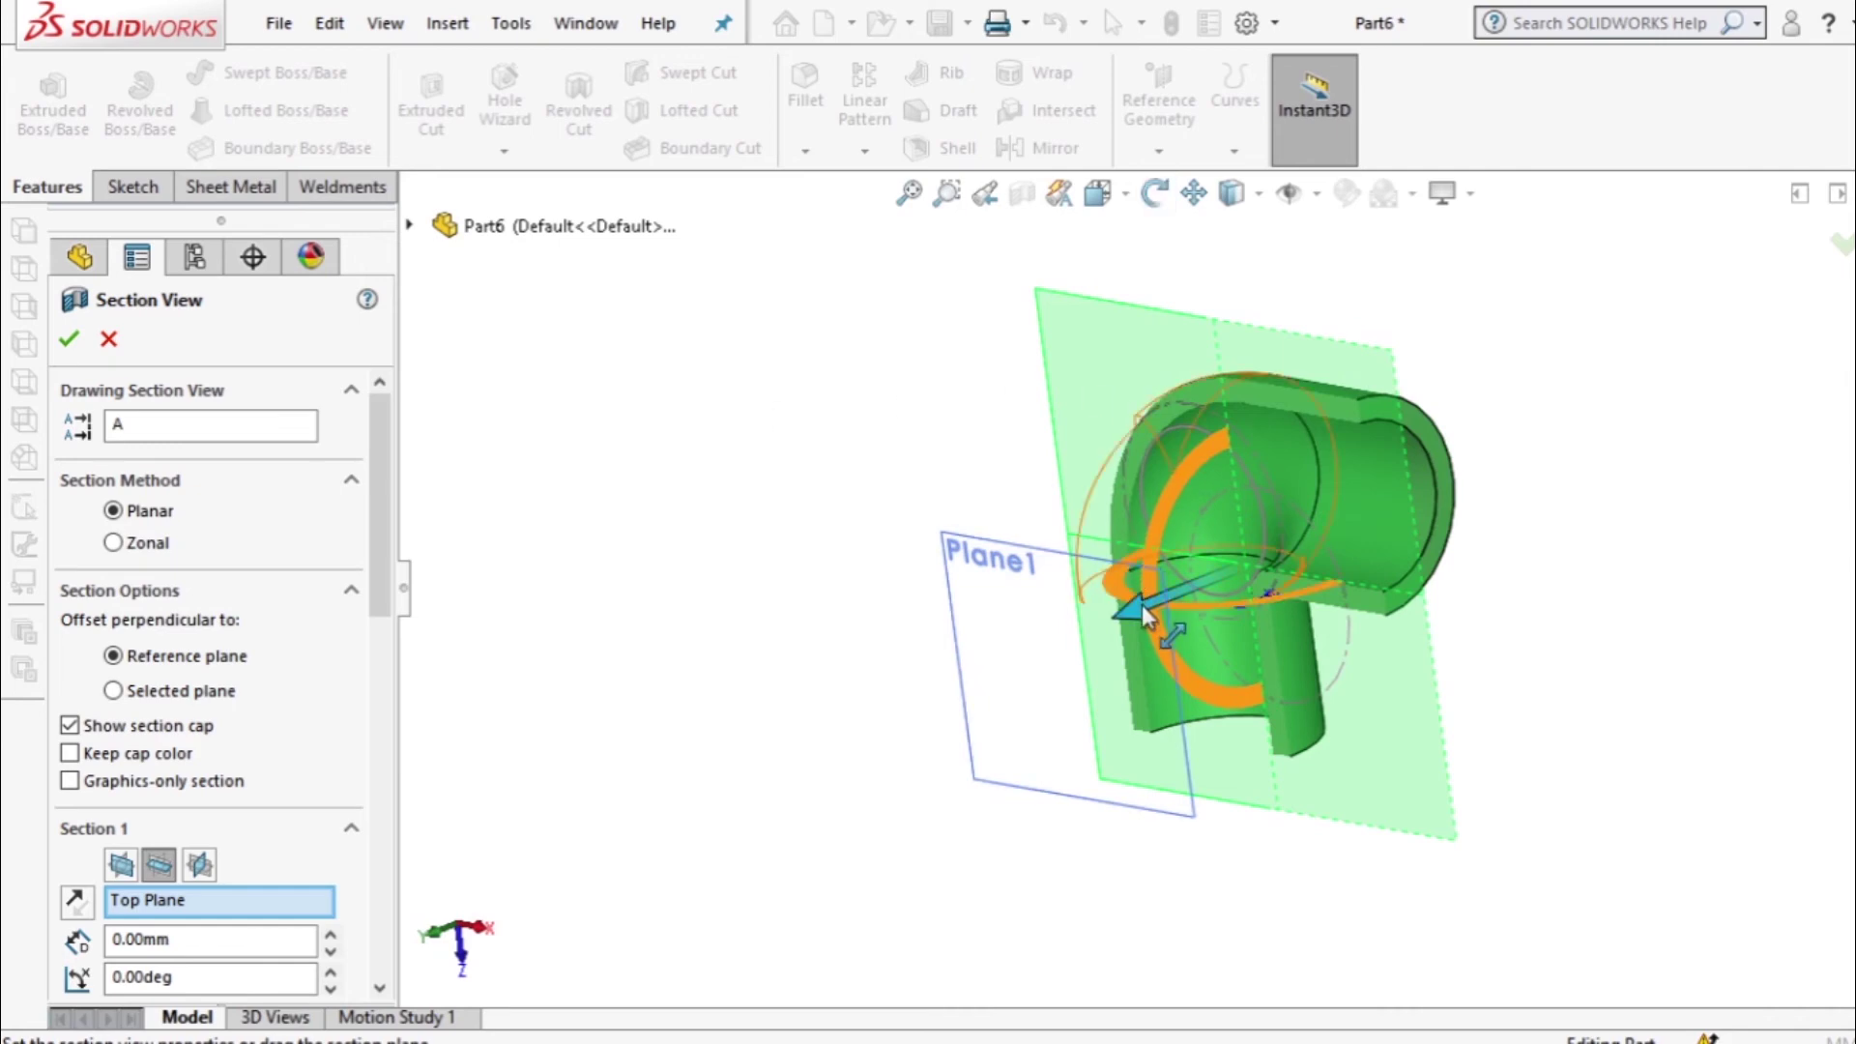
pyautogui.moveTo(1122, 609); pyautogui.dragTo(1092, 665)
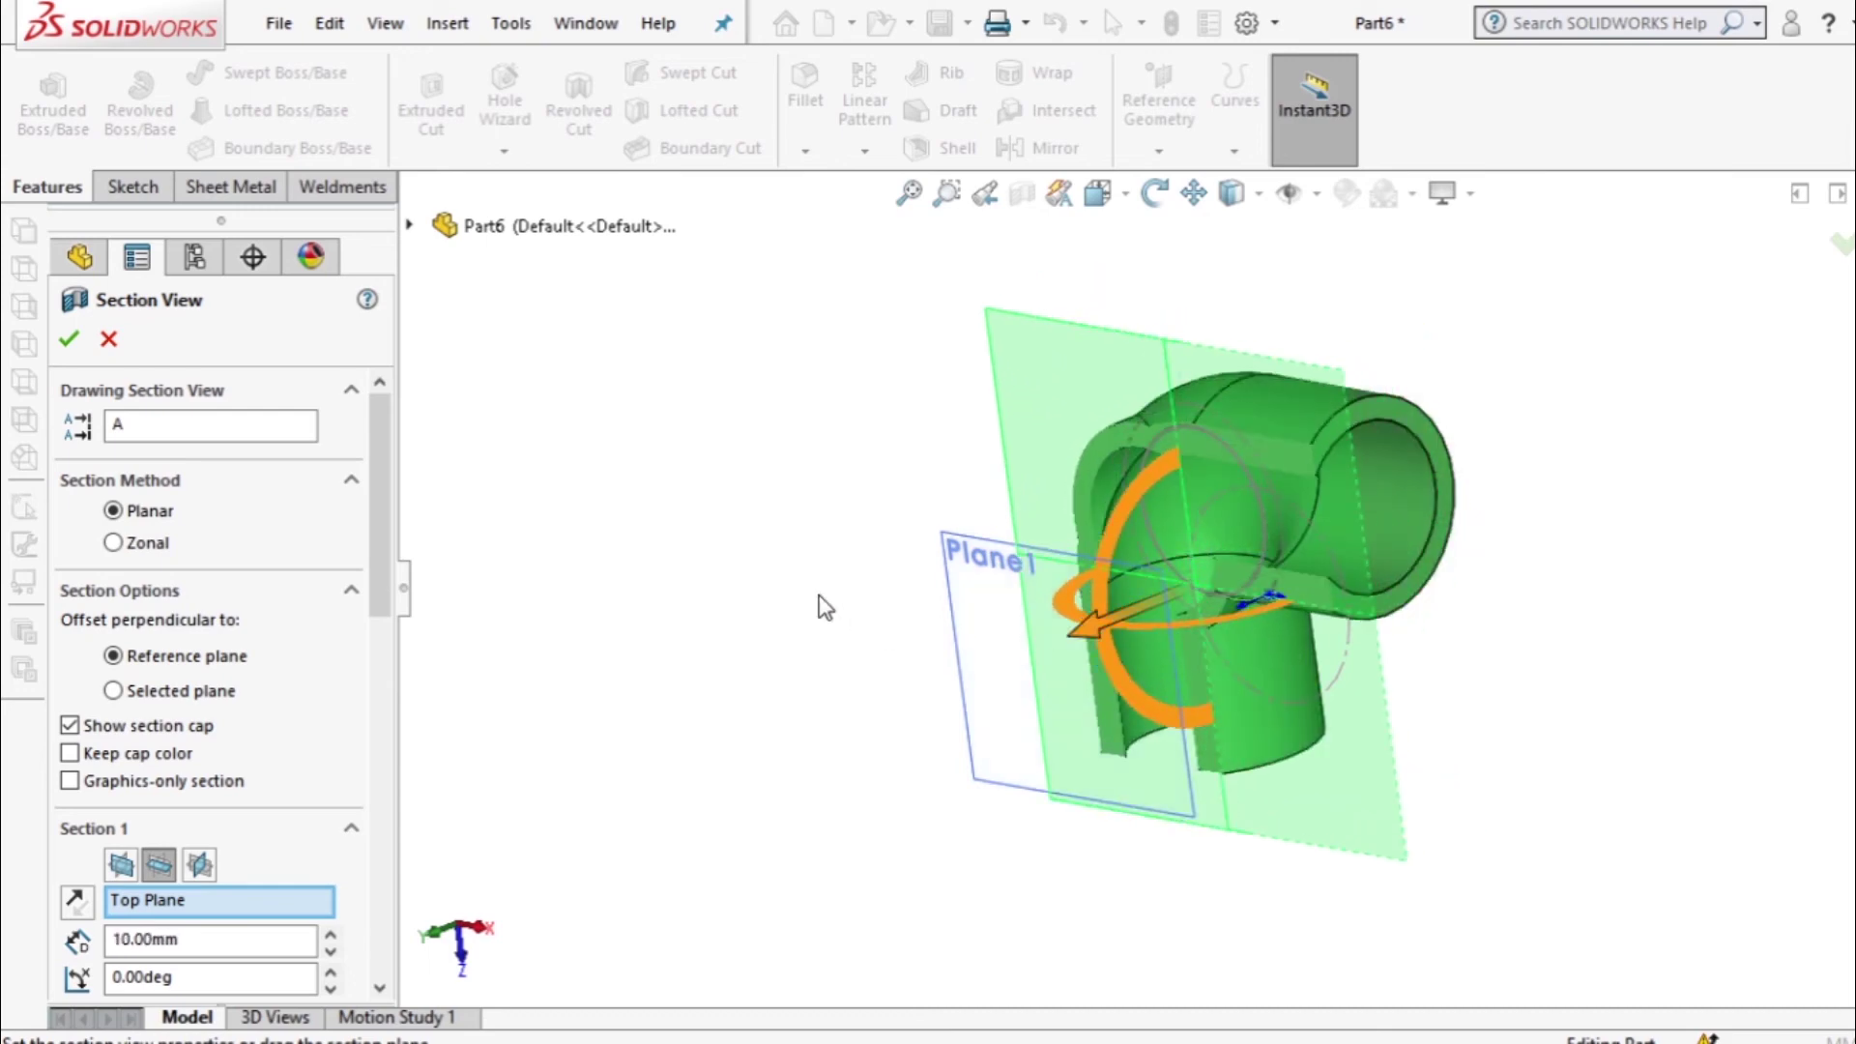
pyautogui.click(107, 341)
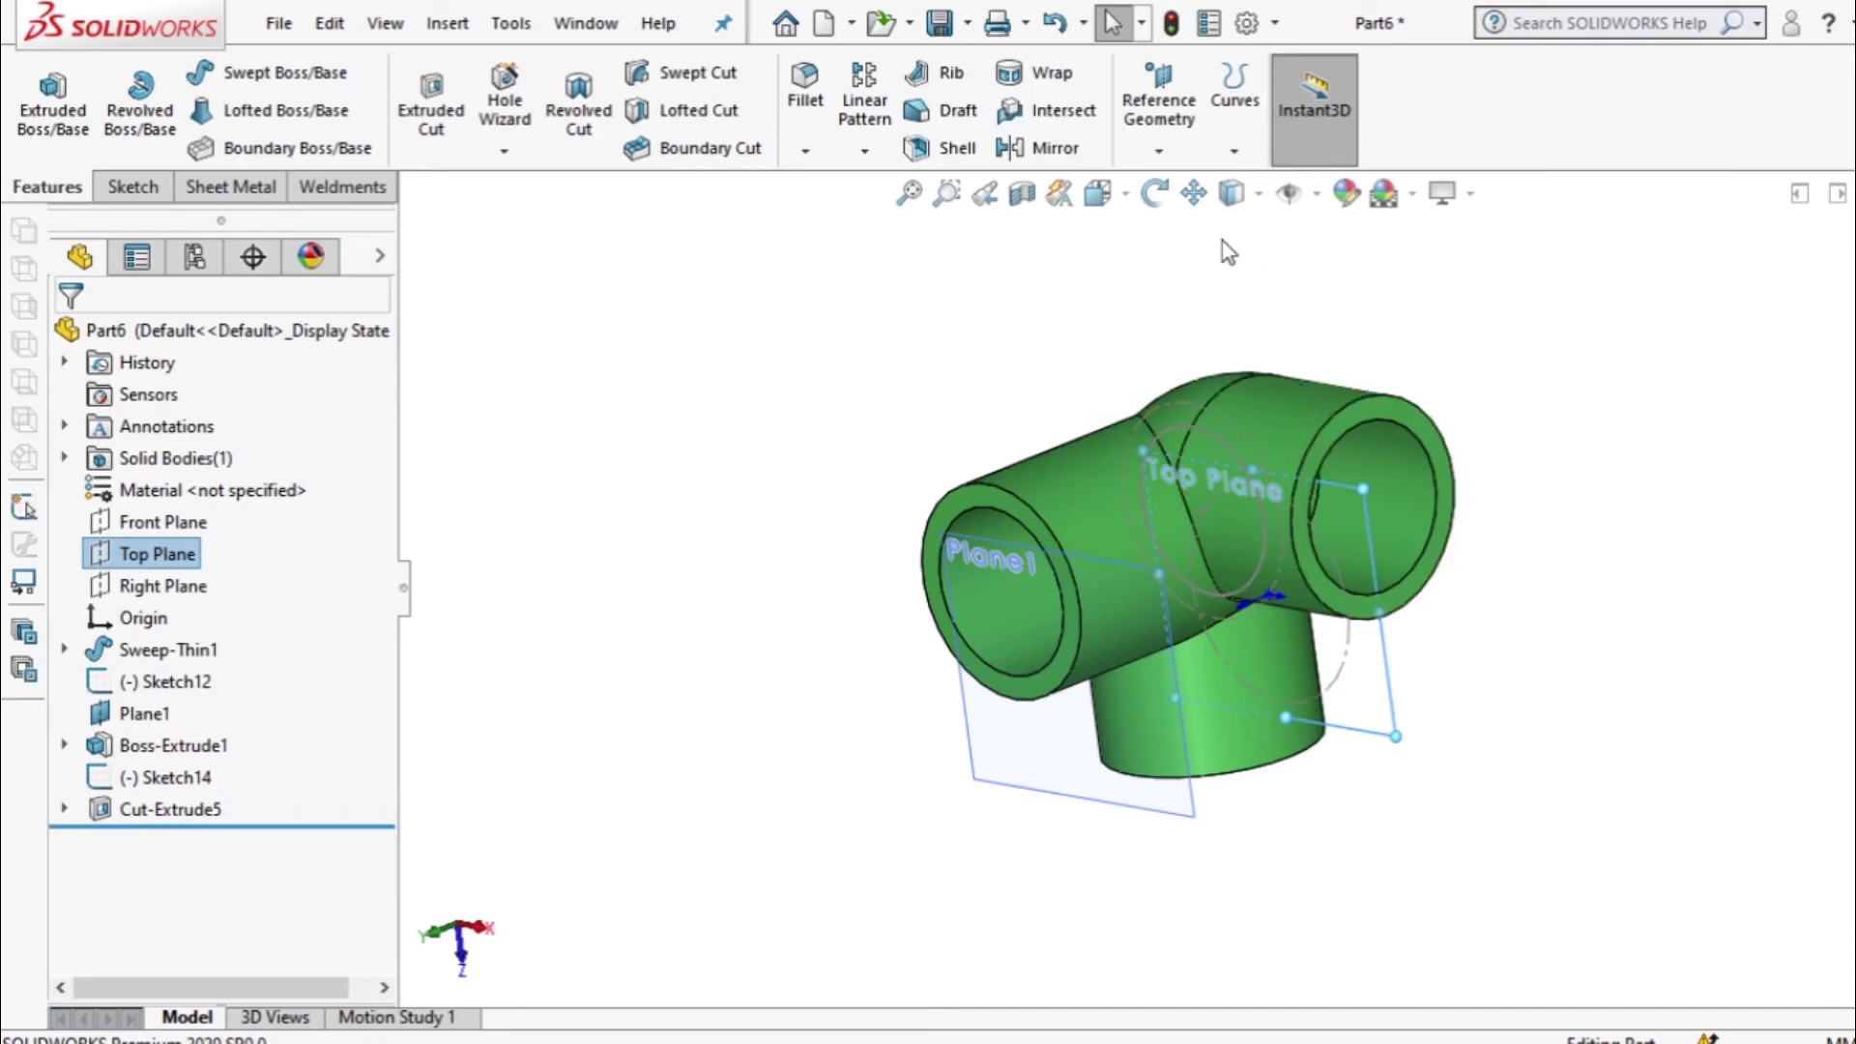
# Start a new sketch on Top Plane with all three outlets in view.
pyautogui.click(1154, 192)
pyautogui.moveTo(1619, 510)
pyautogui.mouseDown()
pyautogui.moveTo(1617, 709)
pyautogui.moveTo(1596, 518)
pyautogui.moveTo(1521, 419)
pyautogui.moveTo(1633, 506)
pyautogui.mouseUp()
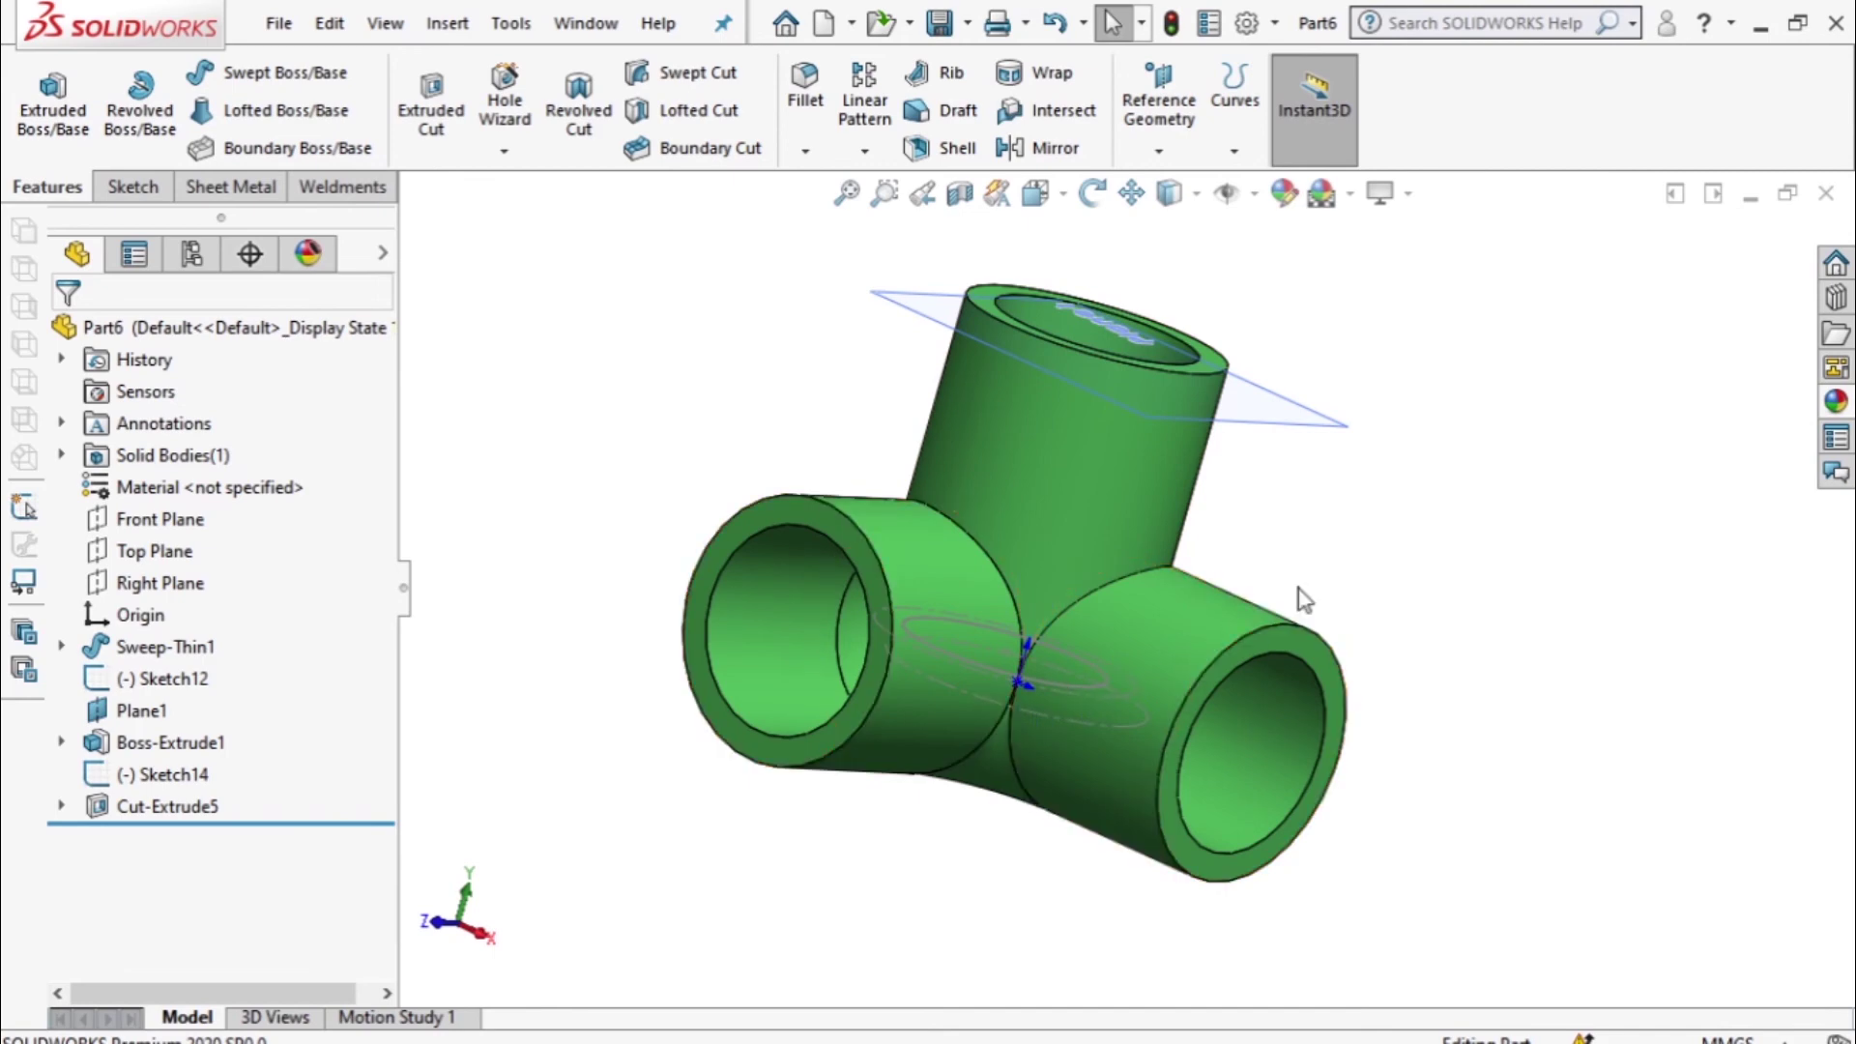
pyautogui.click(174, 553)
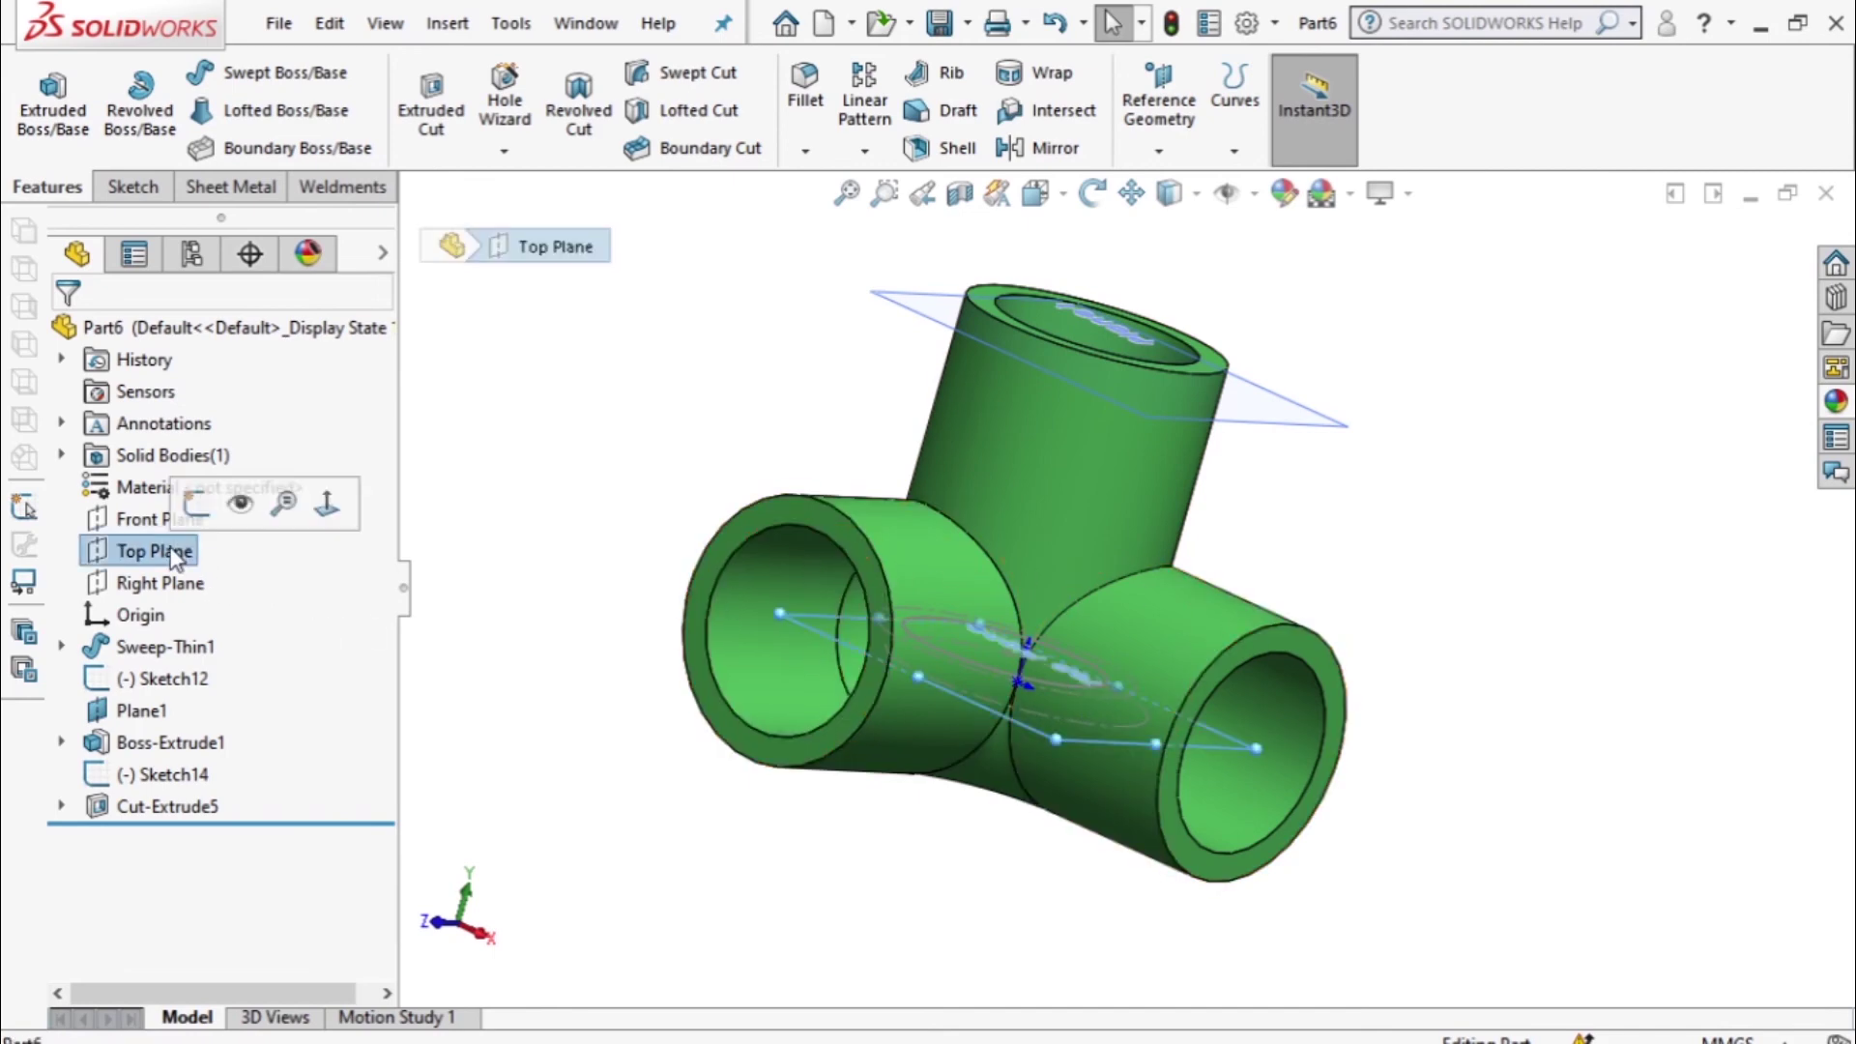
pyautogui.click(194, 505)
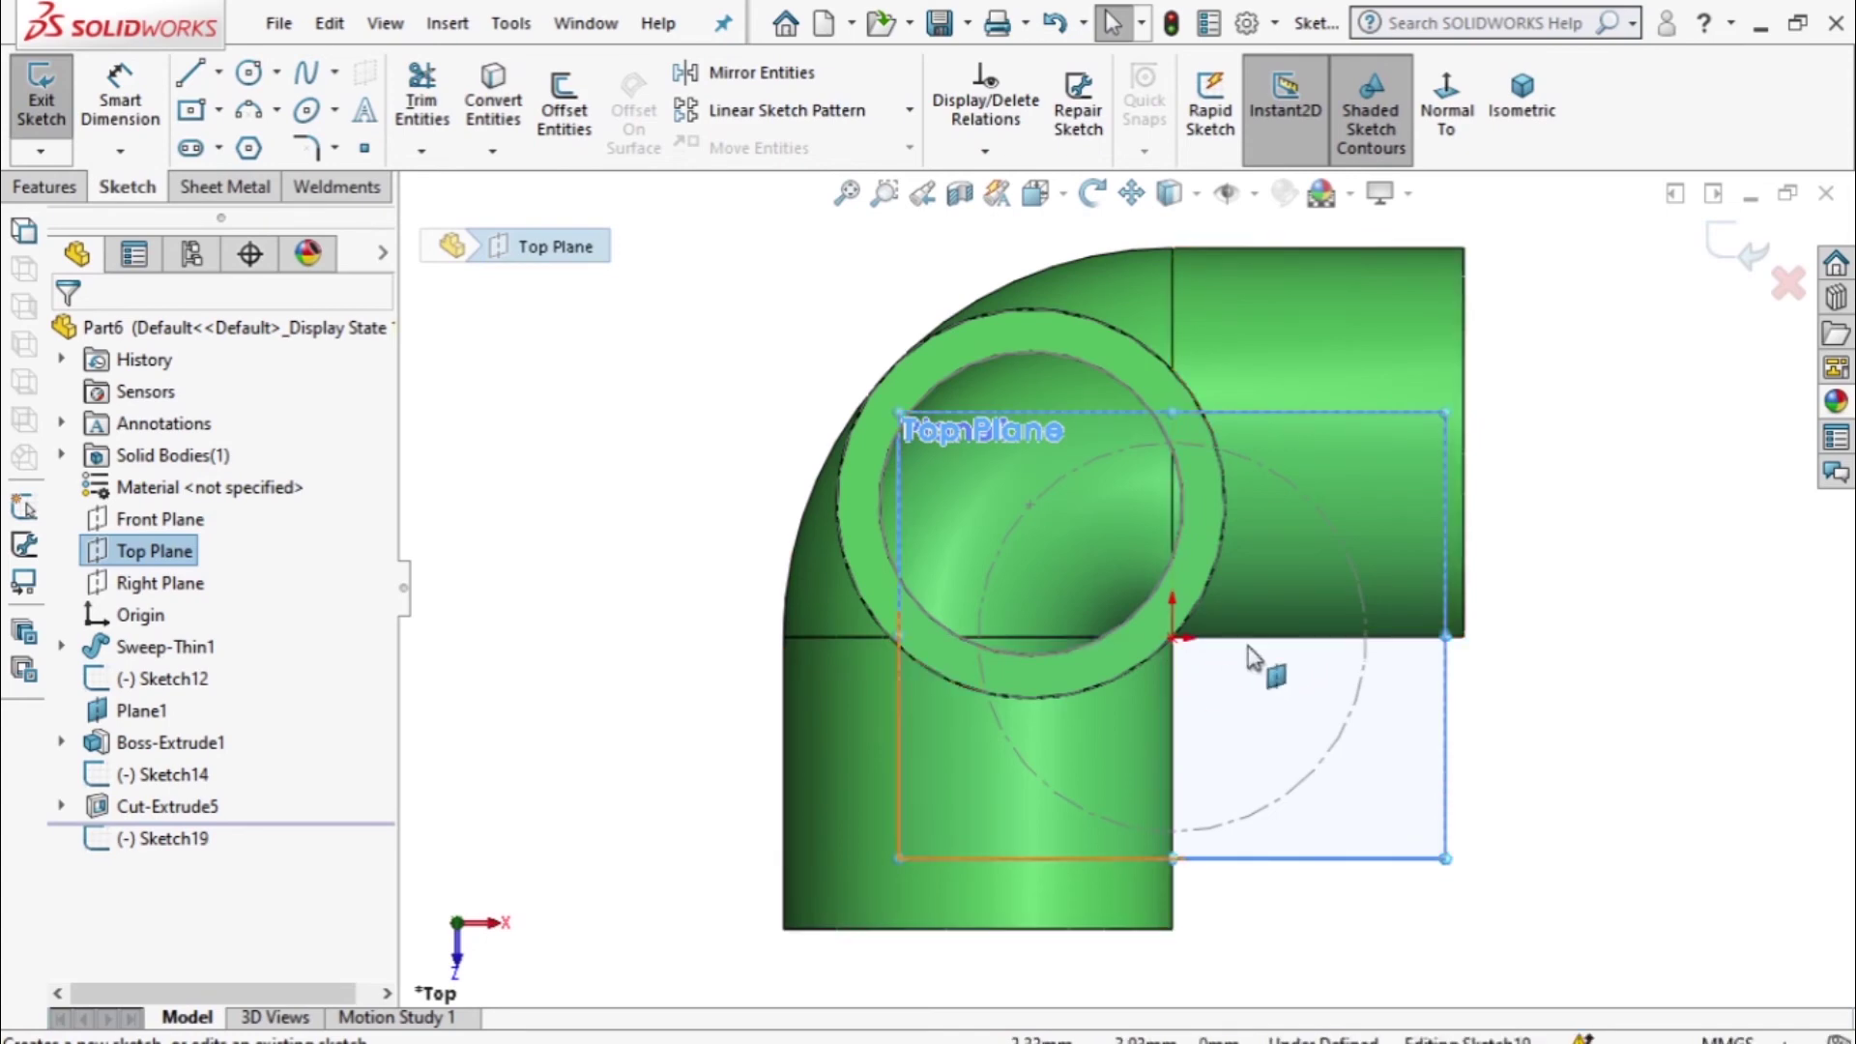
# Draw a horizontal and a vertical construction line from the elbow's inner corner.
pyautogui.scroll(-5, 1202, 670)
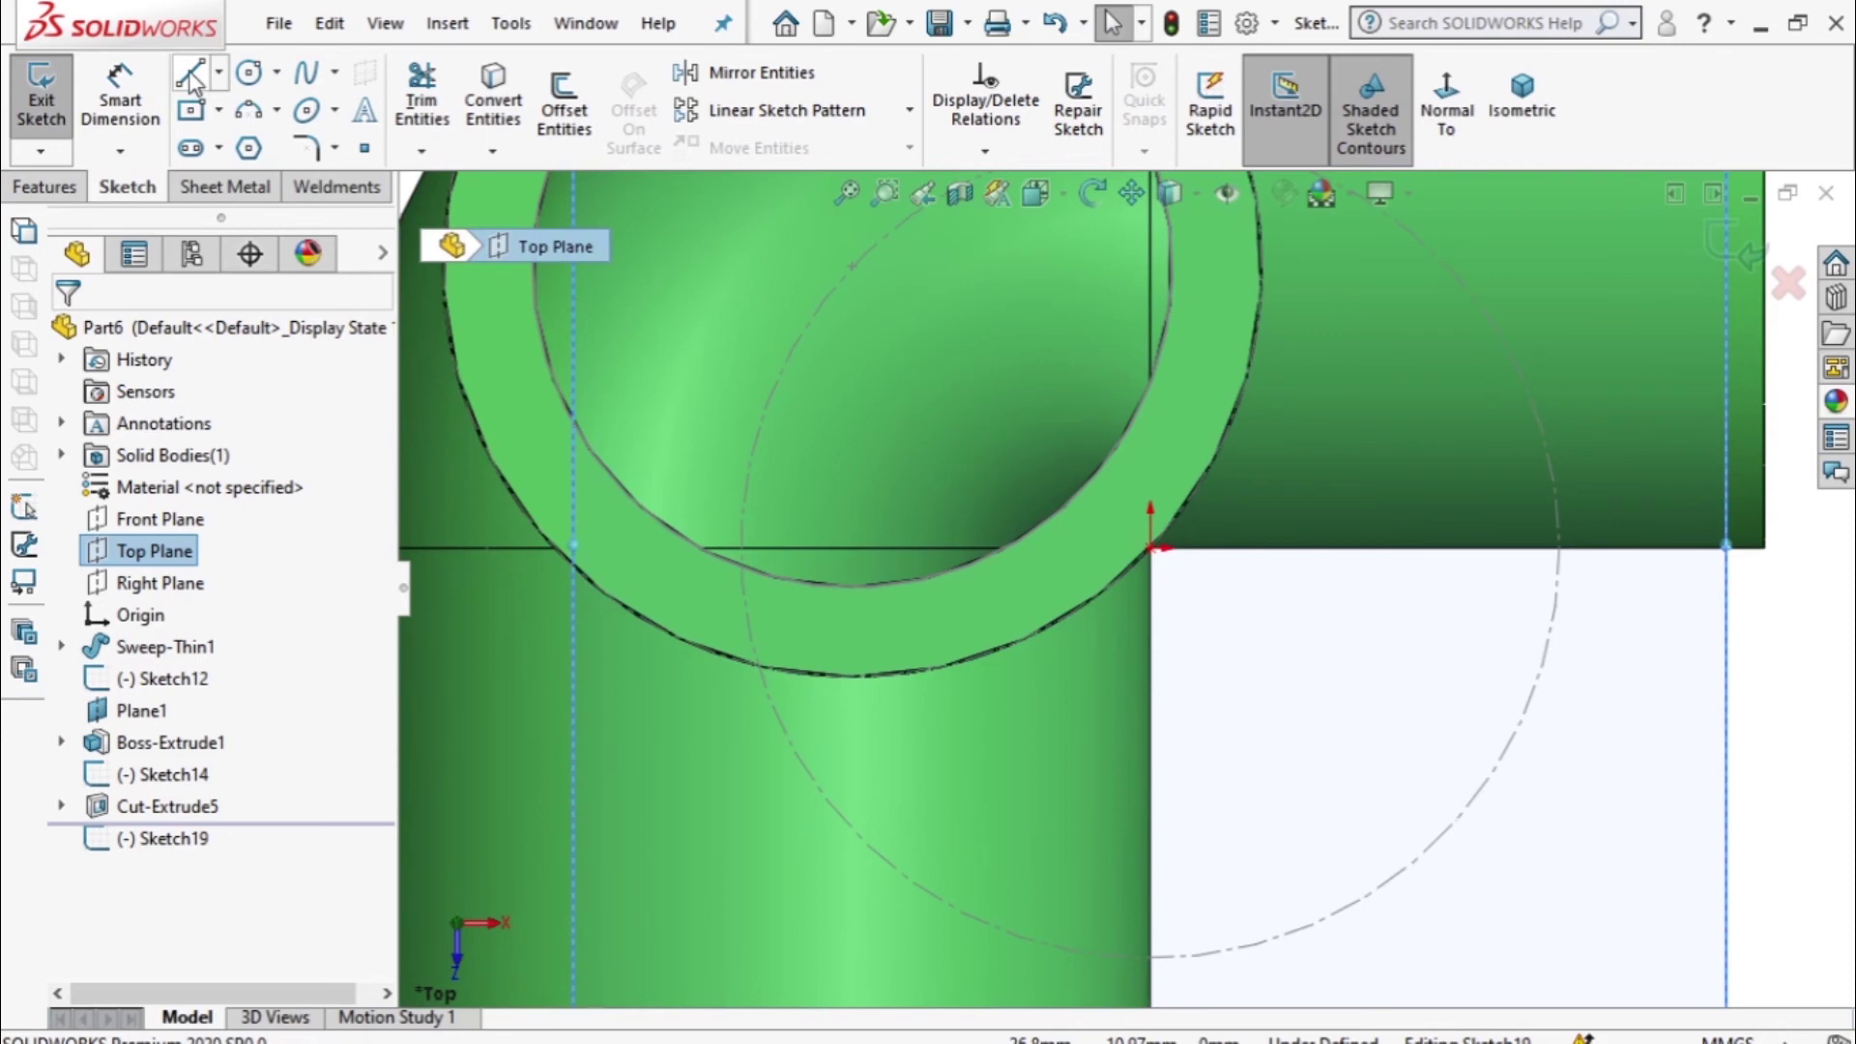
pyautogui.press('l')
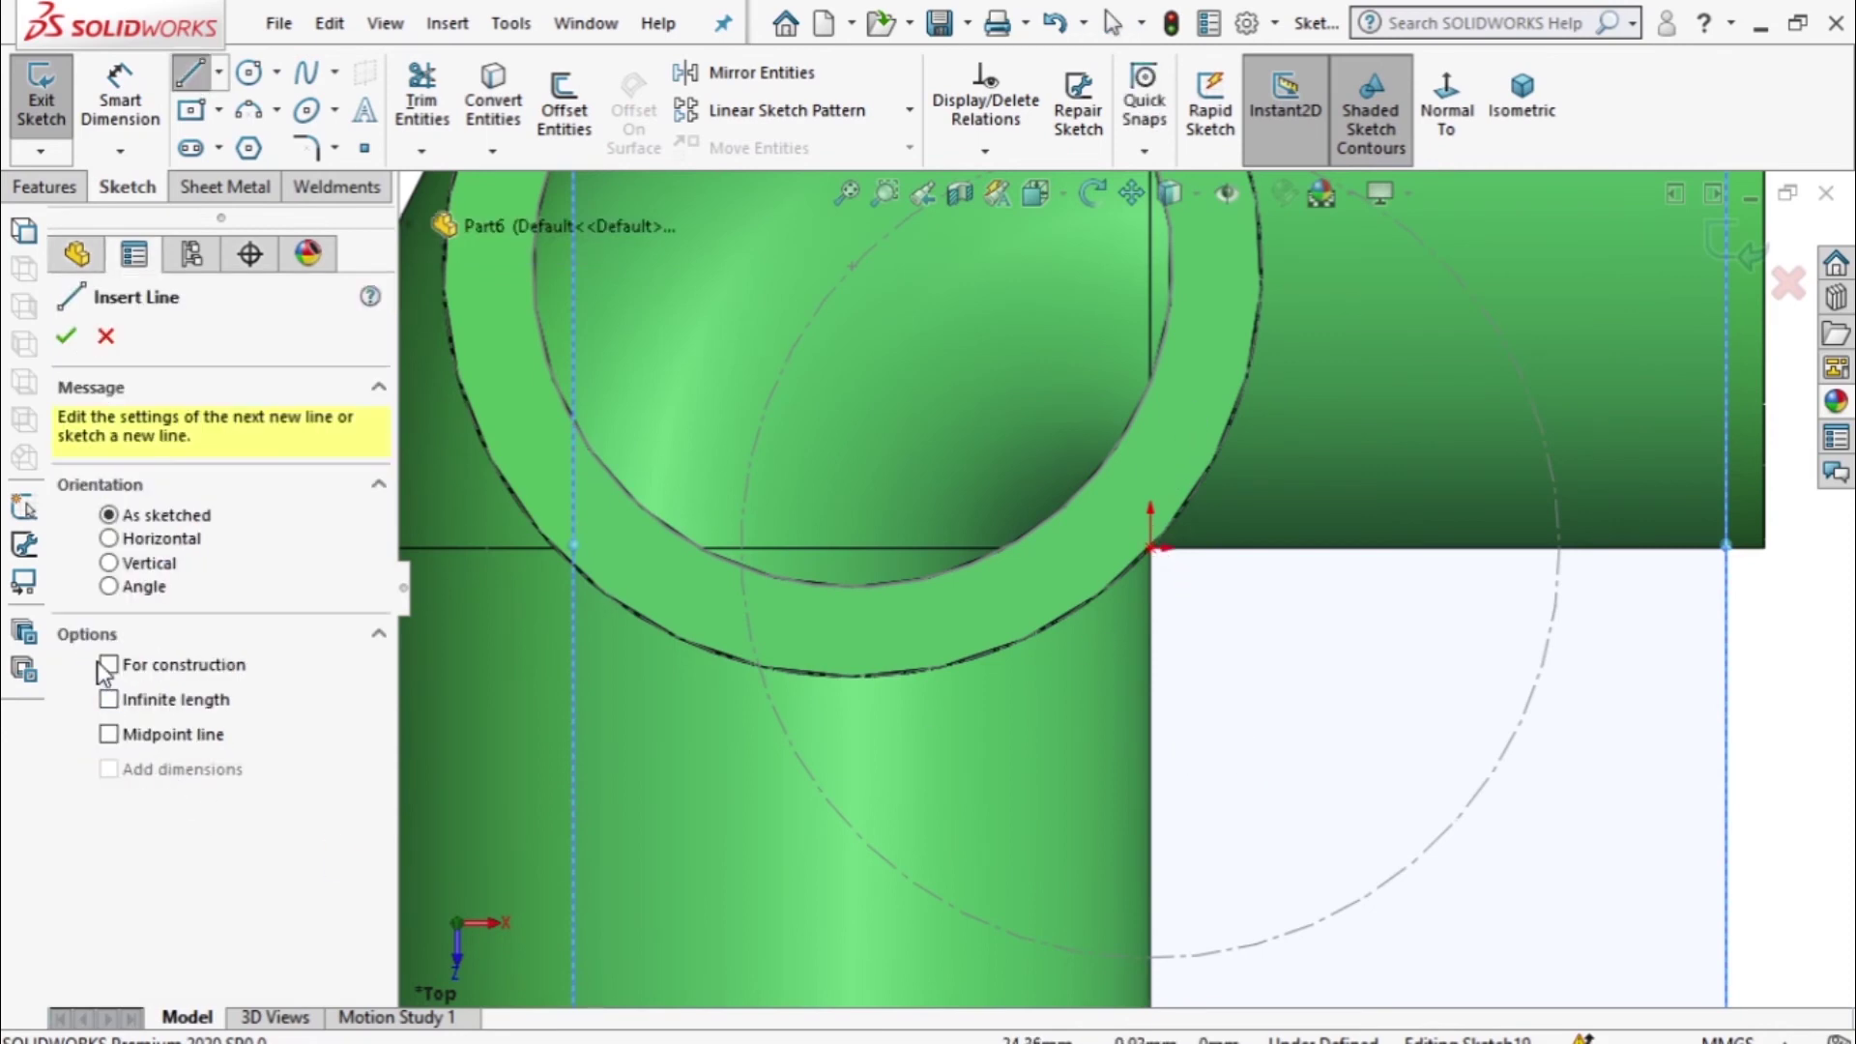
pyautogui.click(108, 666)
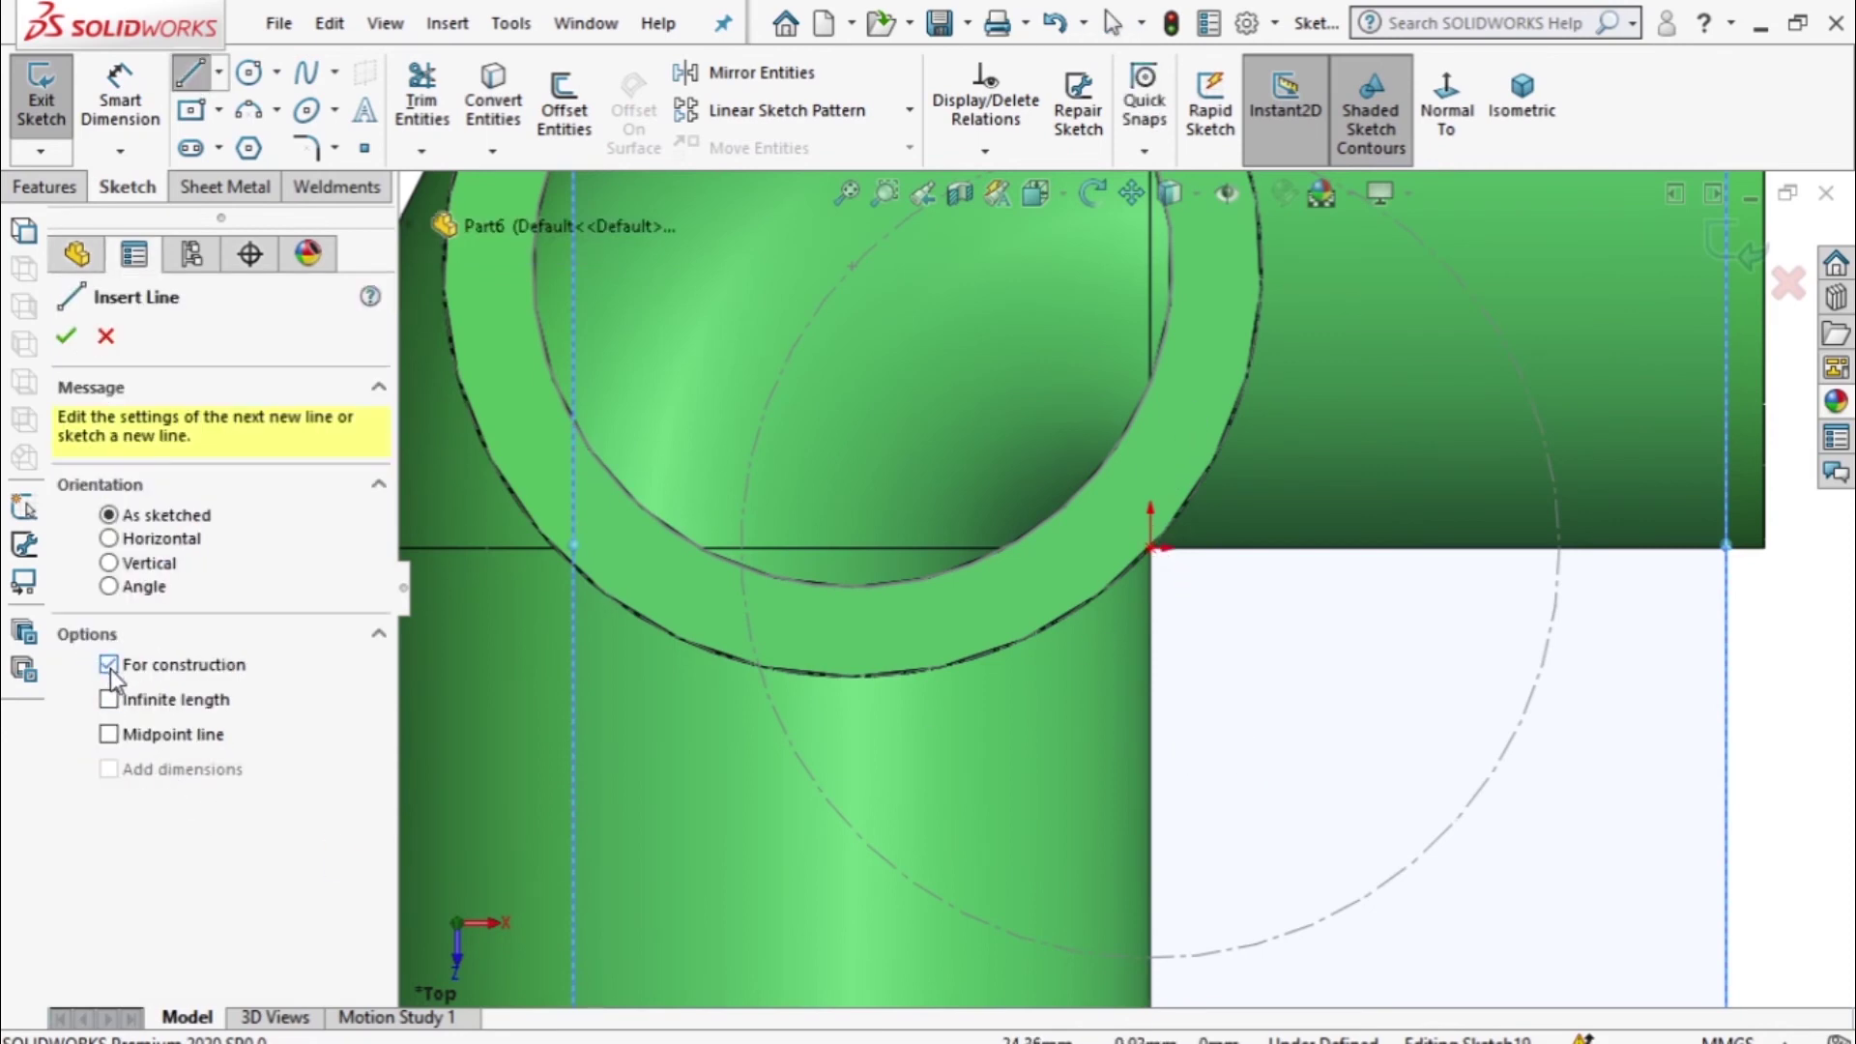
pyautogui.click(1151, 548)
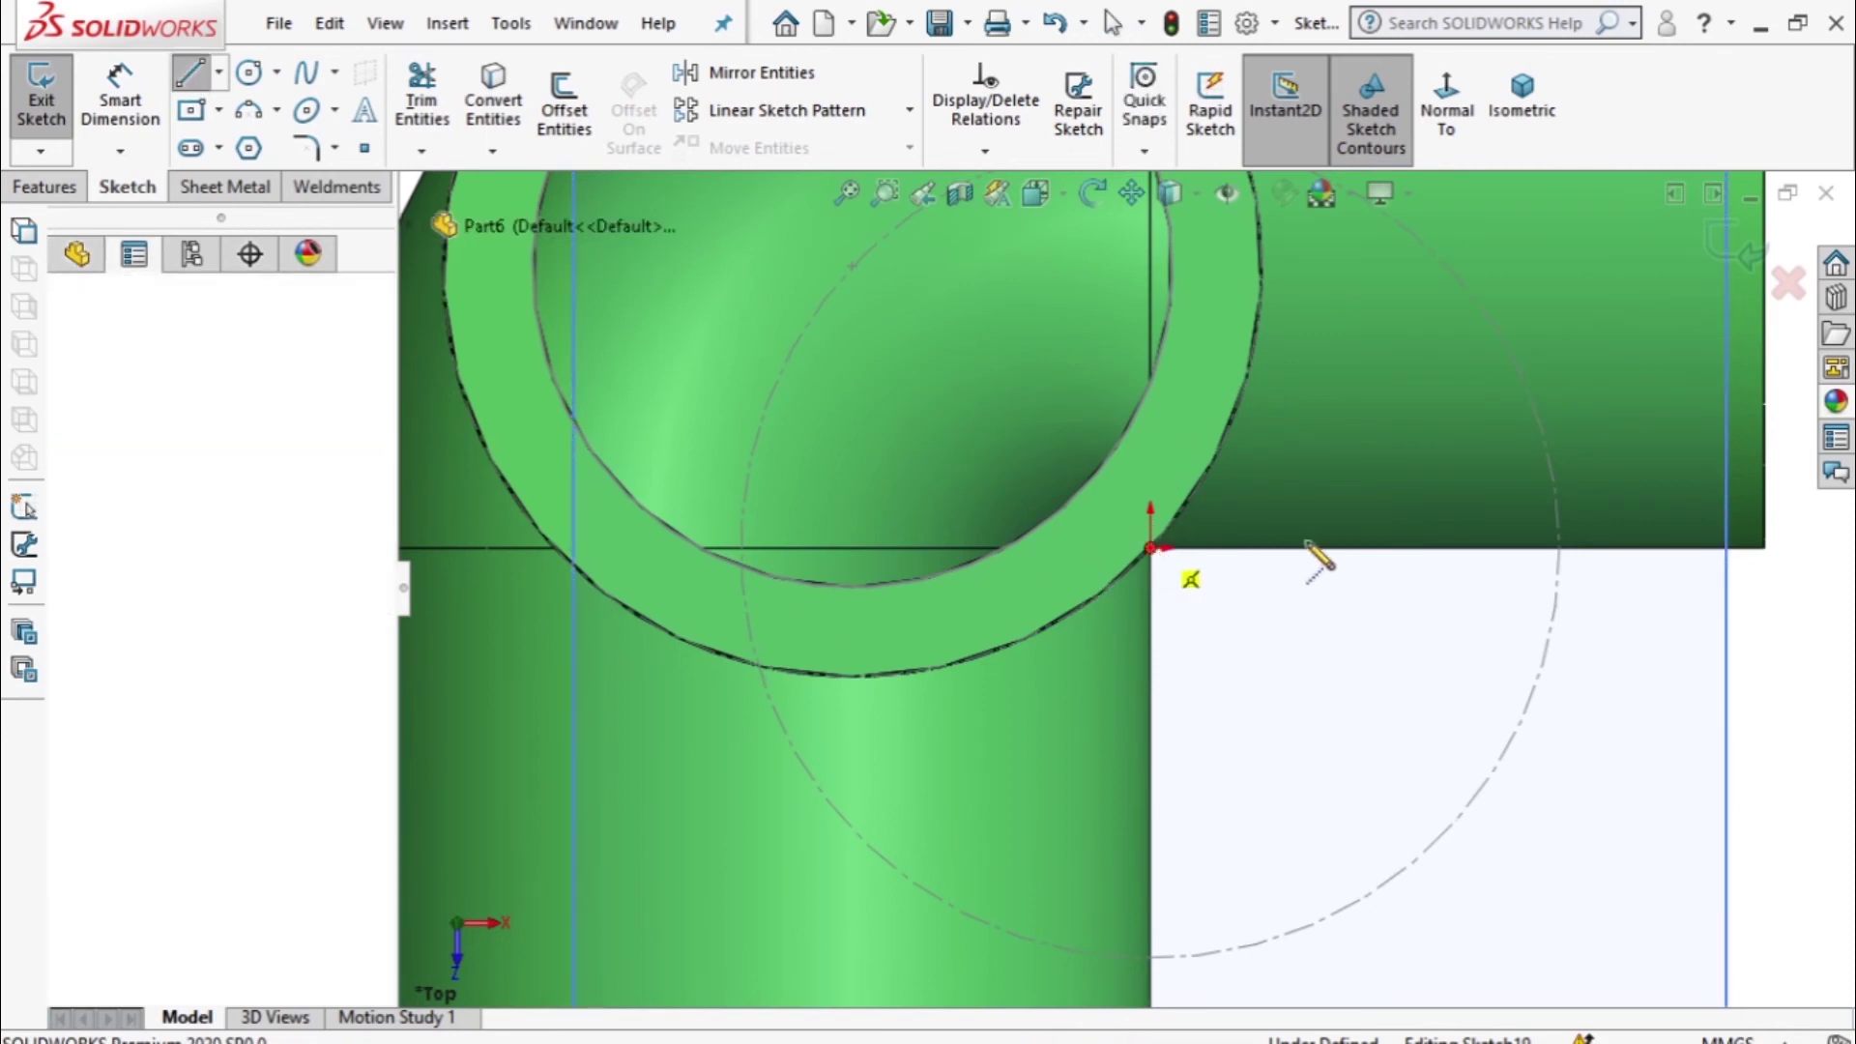
pyautogui.click(1374, 549)
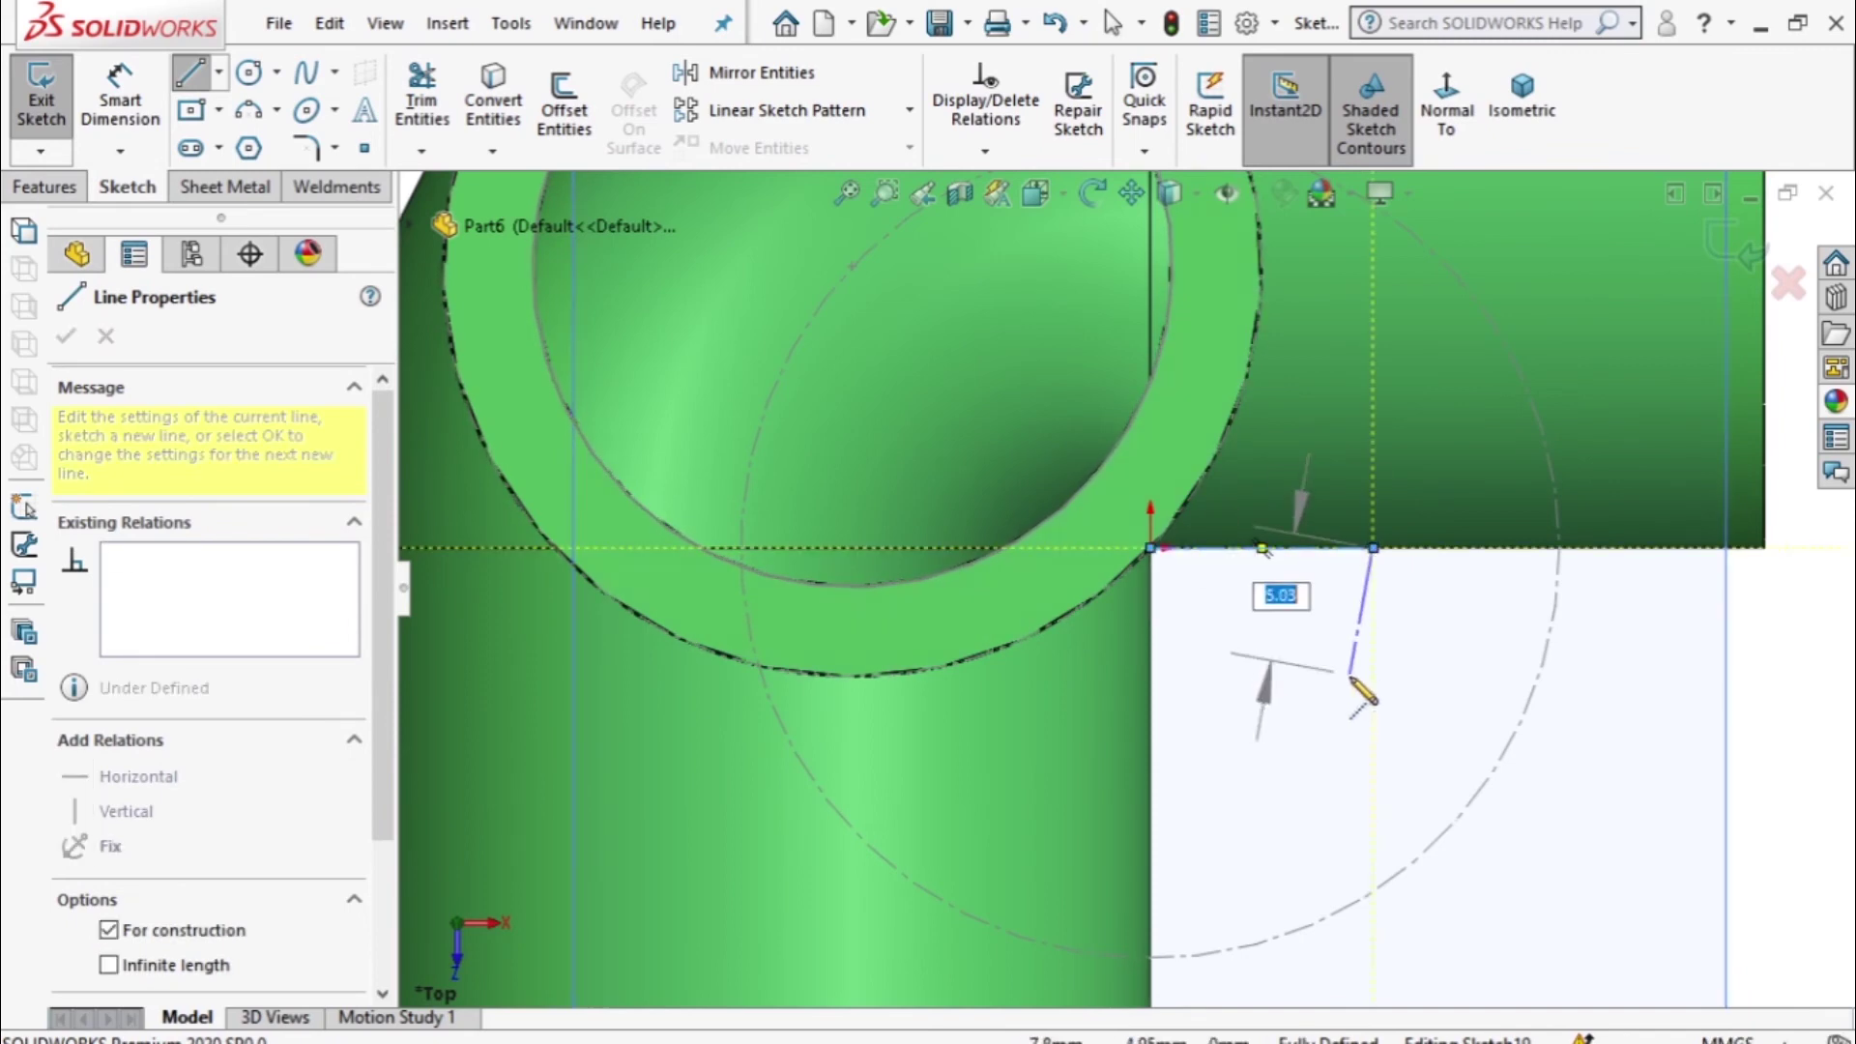
pyautogui.press('Escape')
pyautogui.press('Escape')
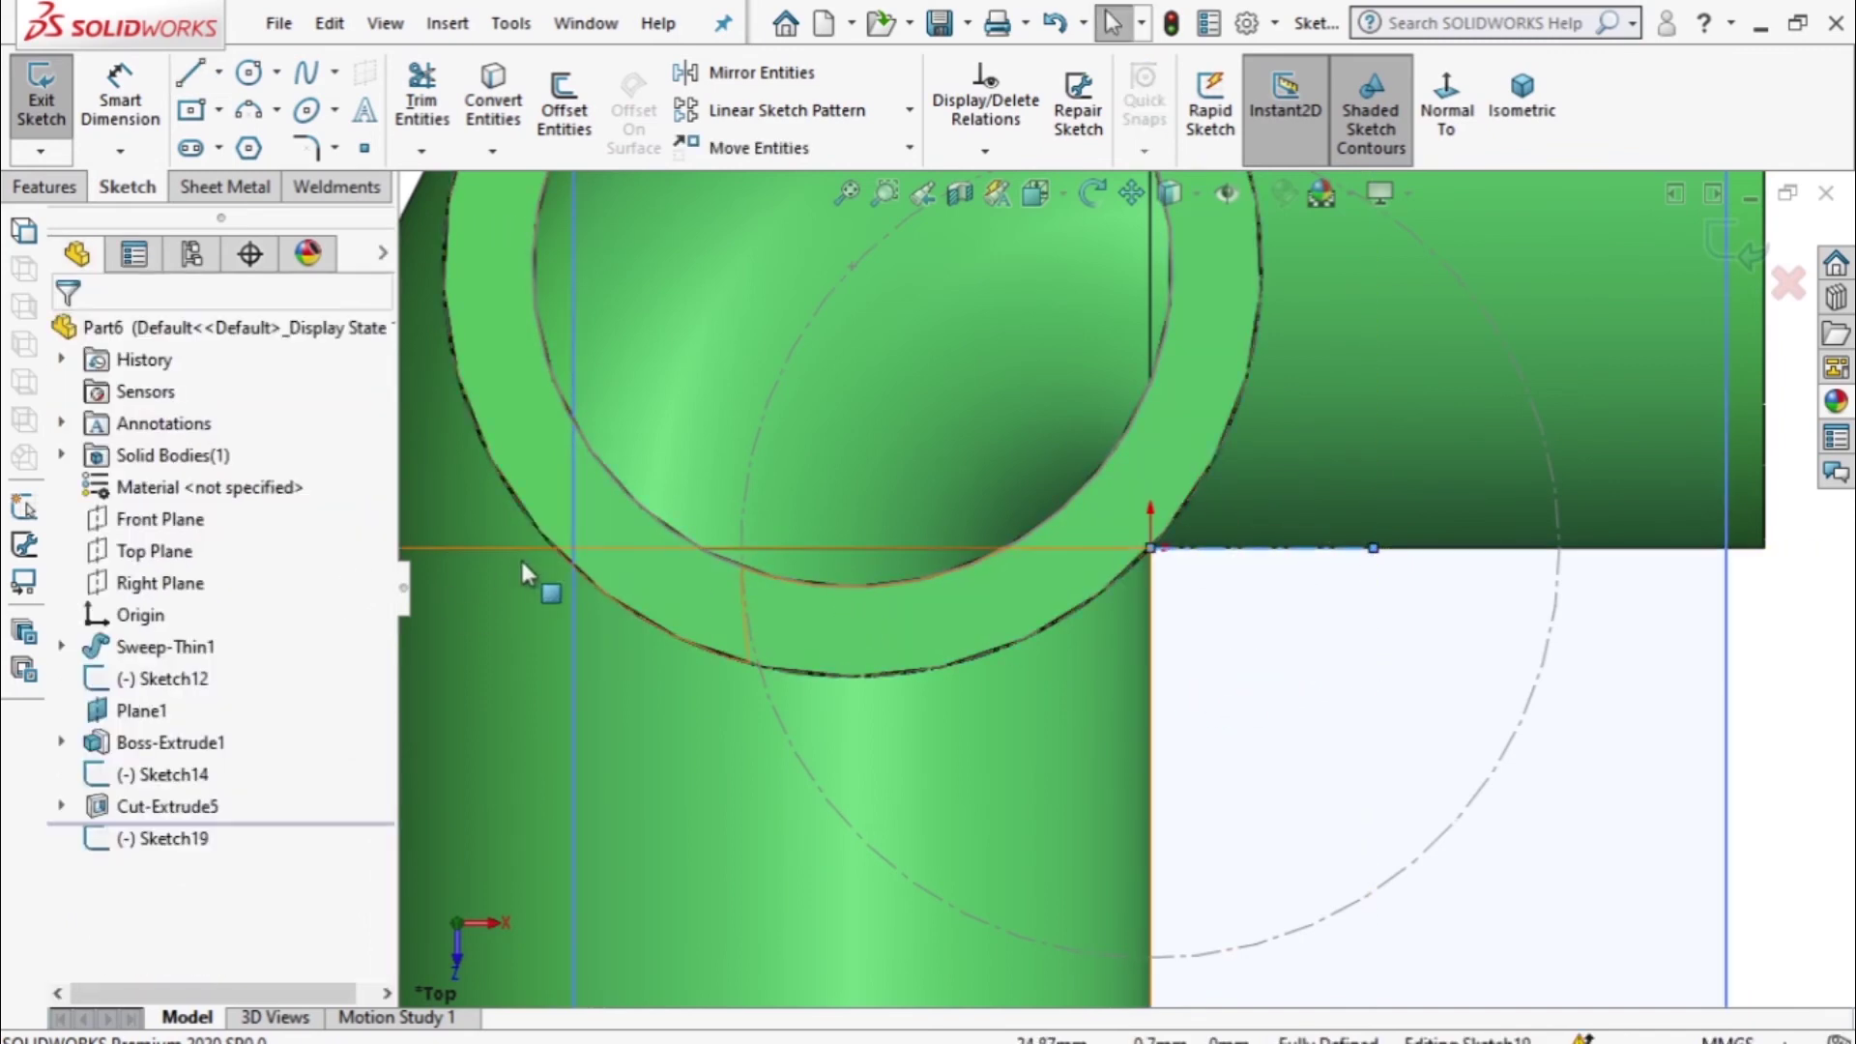
pyautogui.click(193, 77)
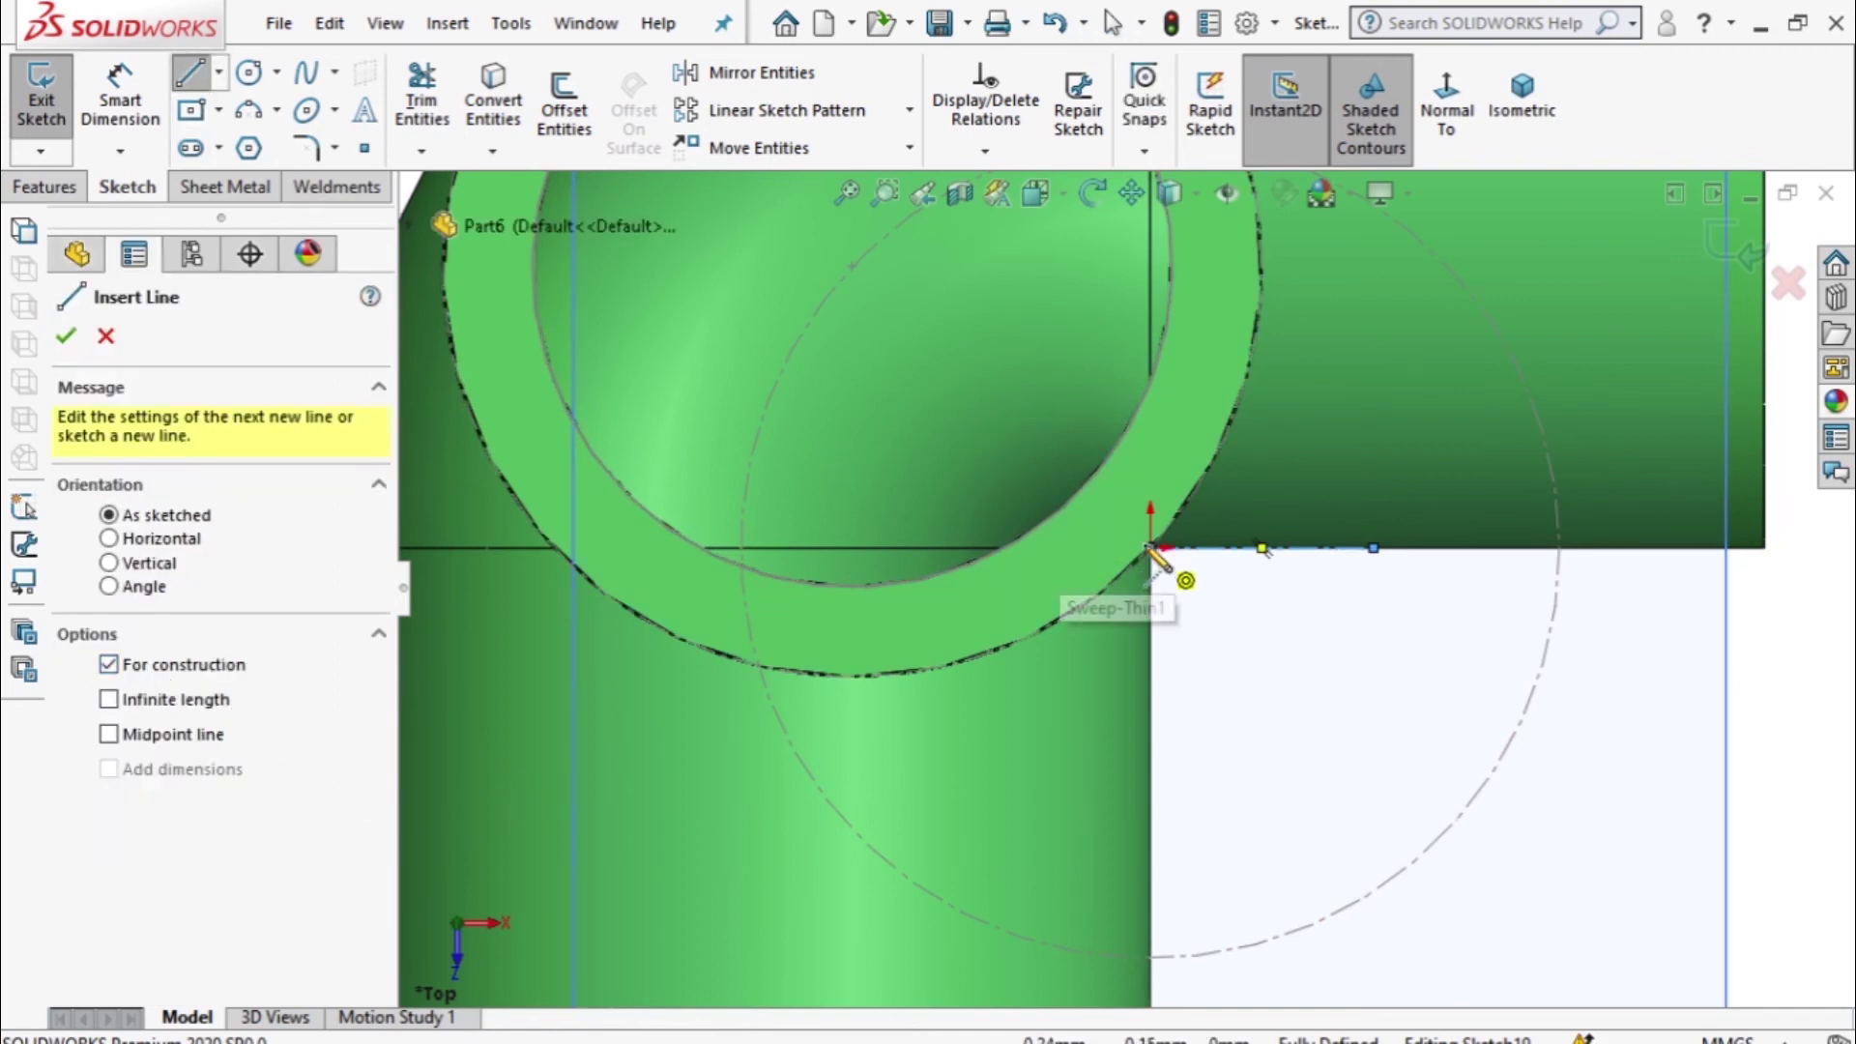
pyautogui.click(1188, 581)
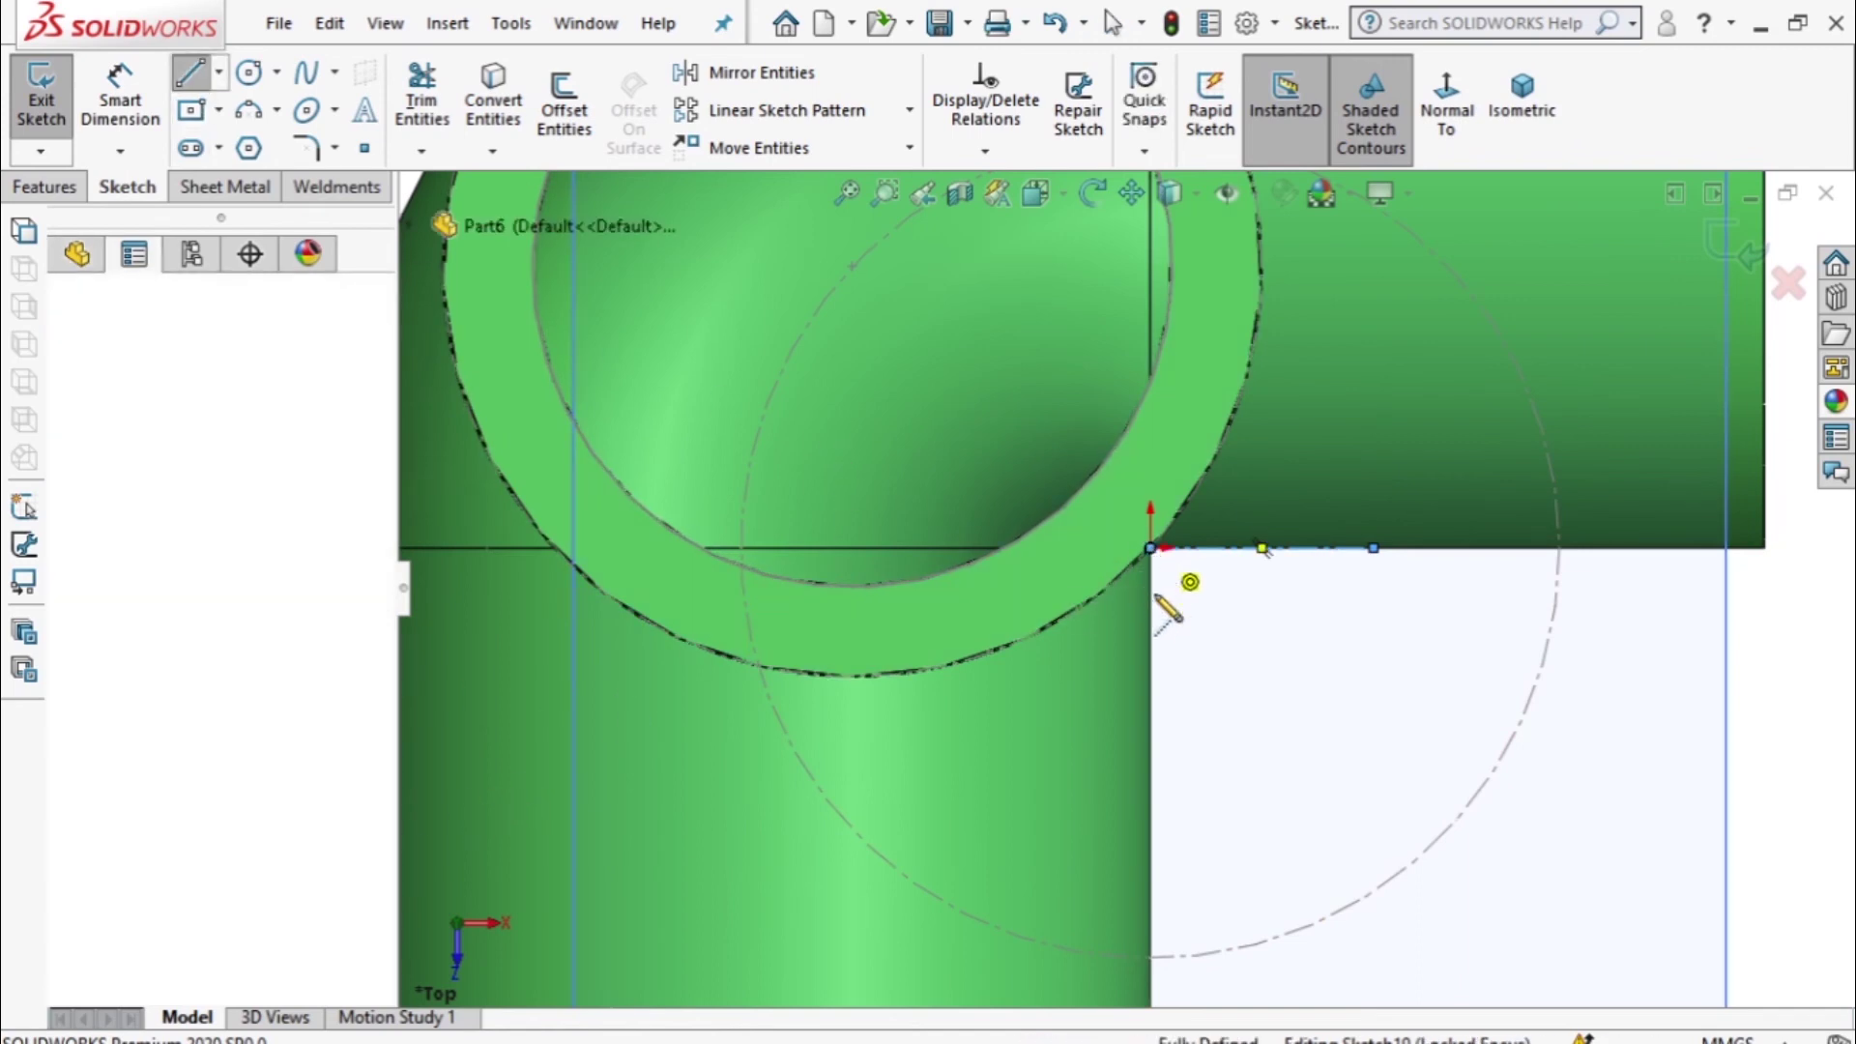
pyautogui.click(1151, 755)
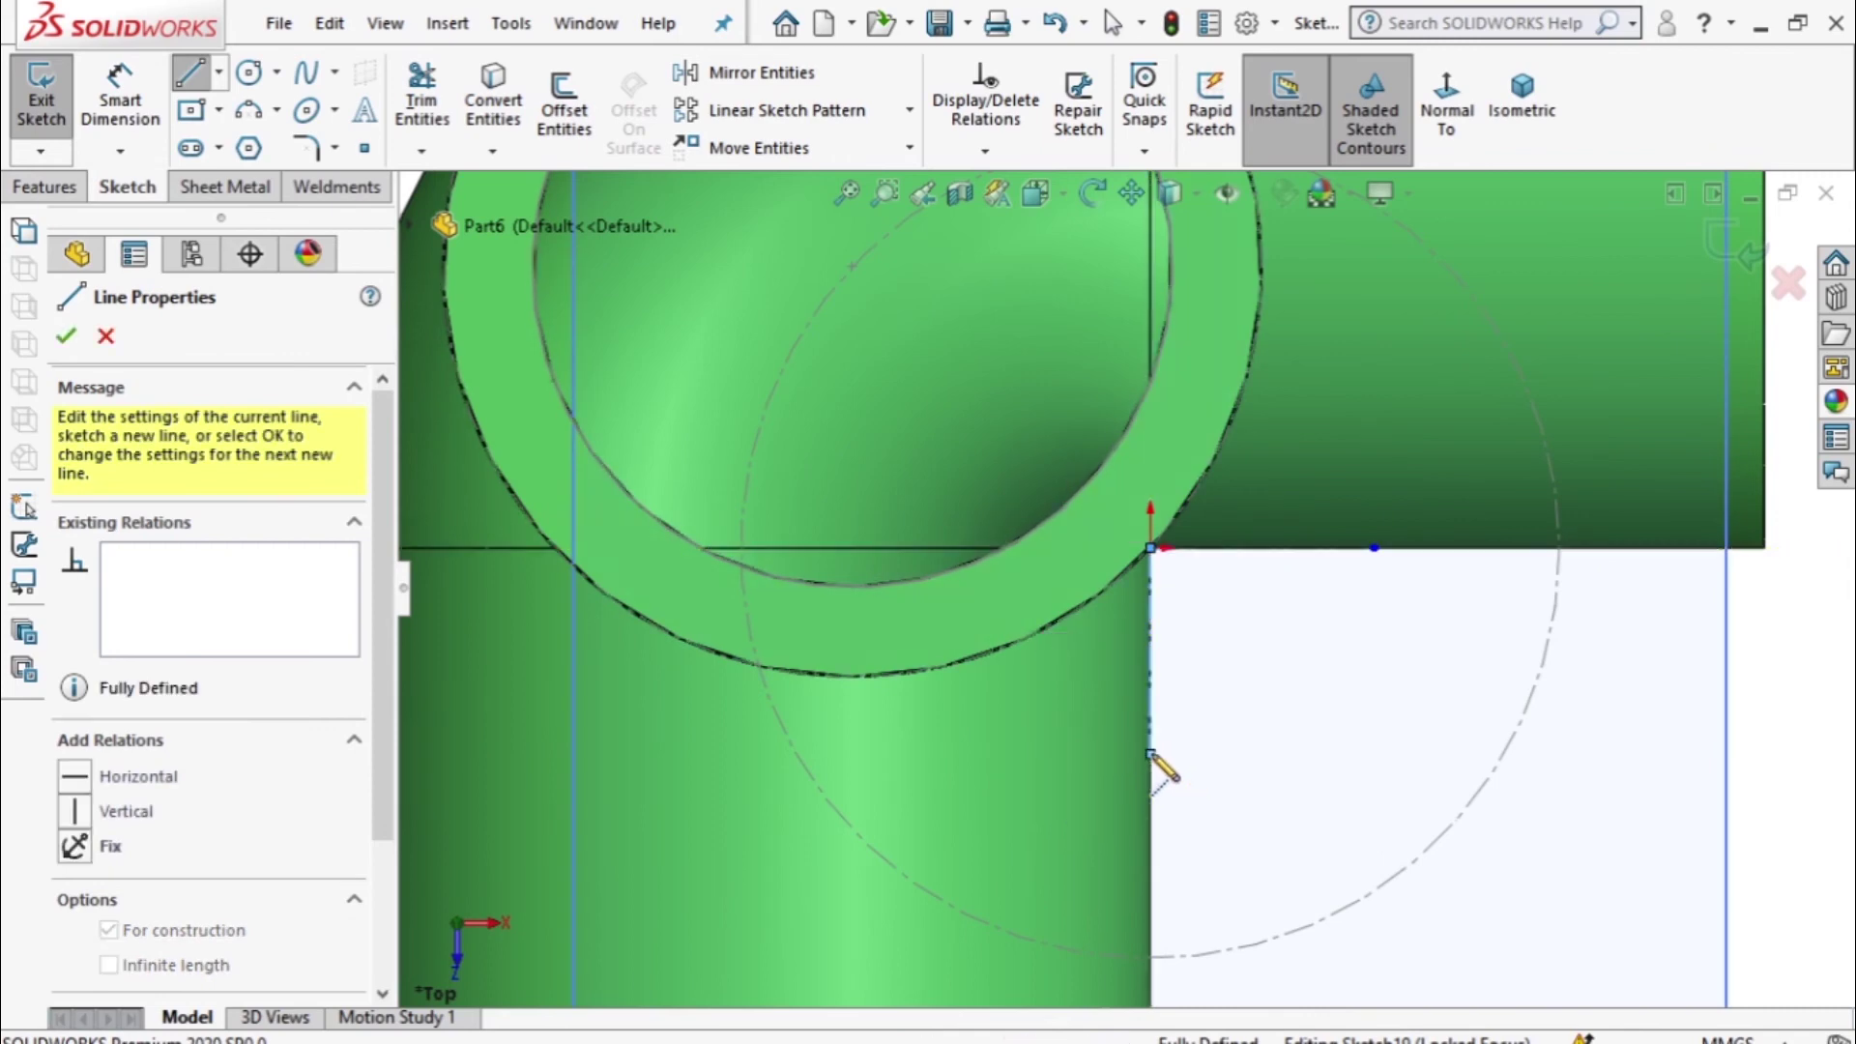
pyautogui.press('Escape')
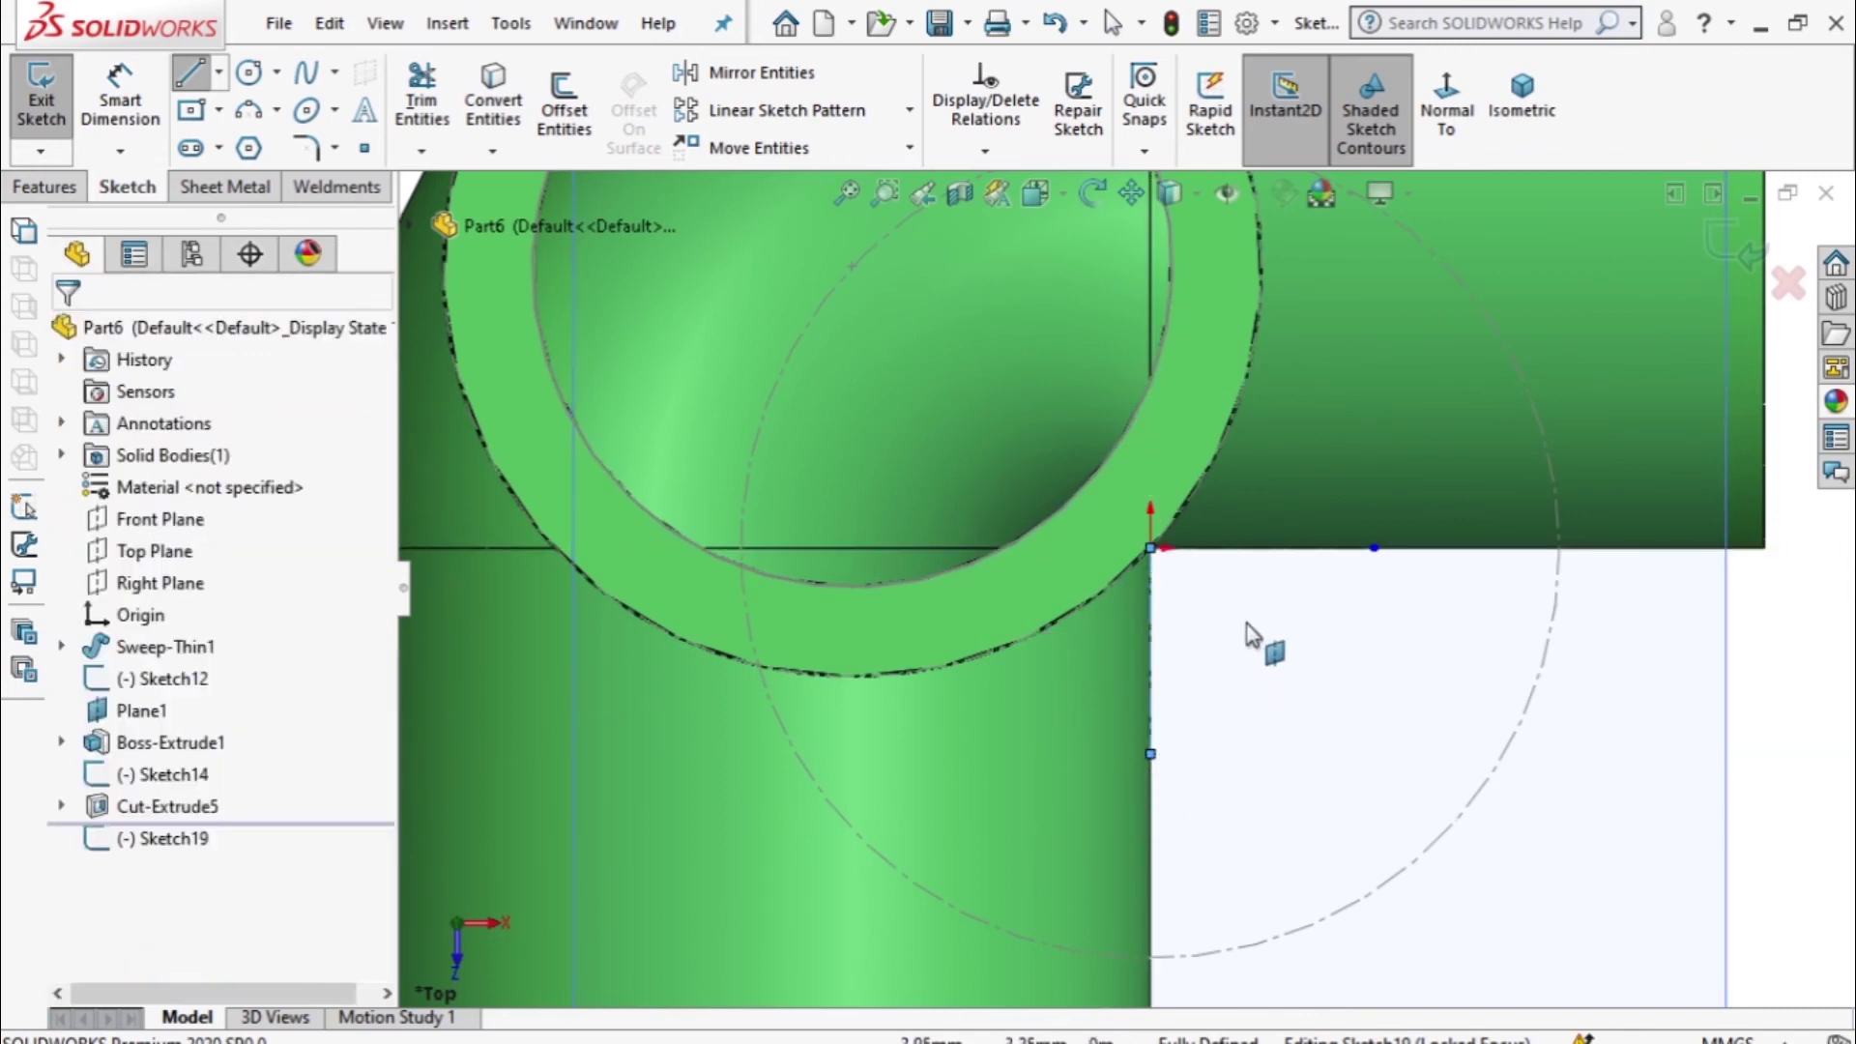
# Dimension the horizontal (8.7) and vertical (8) construction lines to 5 mm each.
pyautogui.click(121, 104)
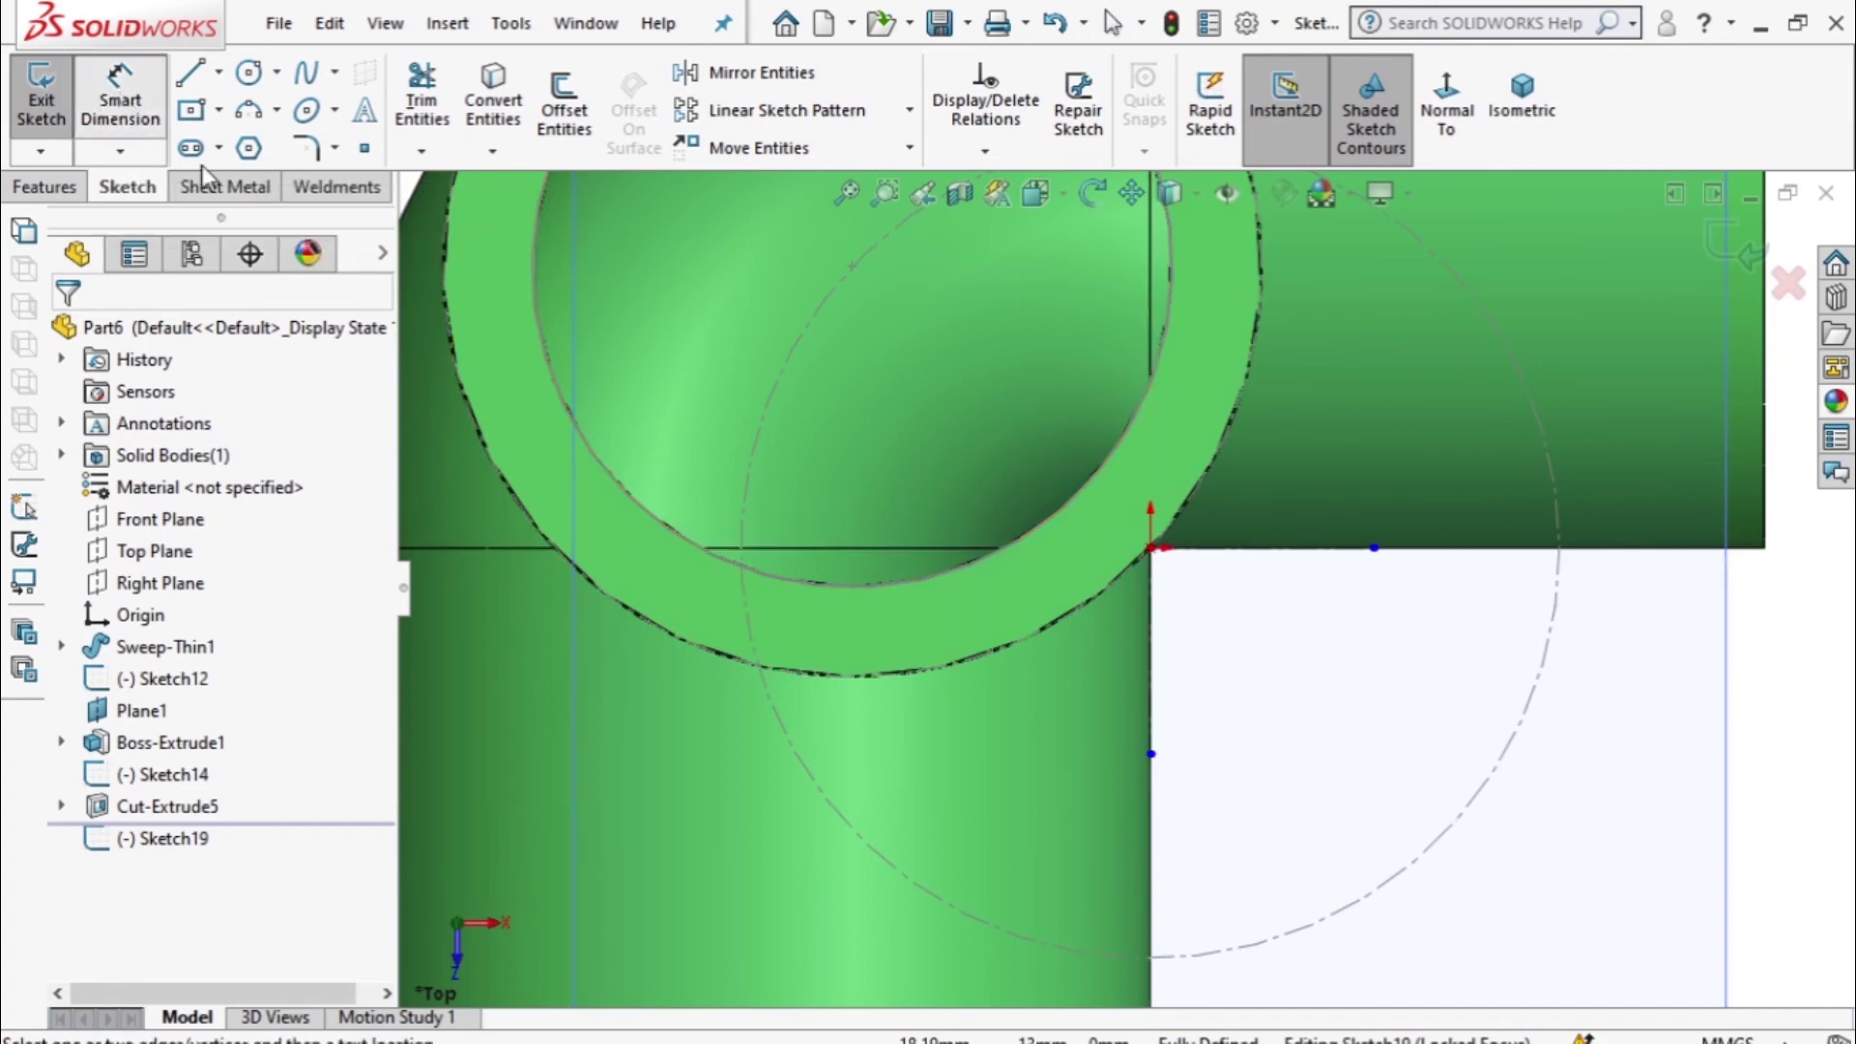
pyautogui.click(1286, 564)
pyautogui.click(1272, 430)
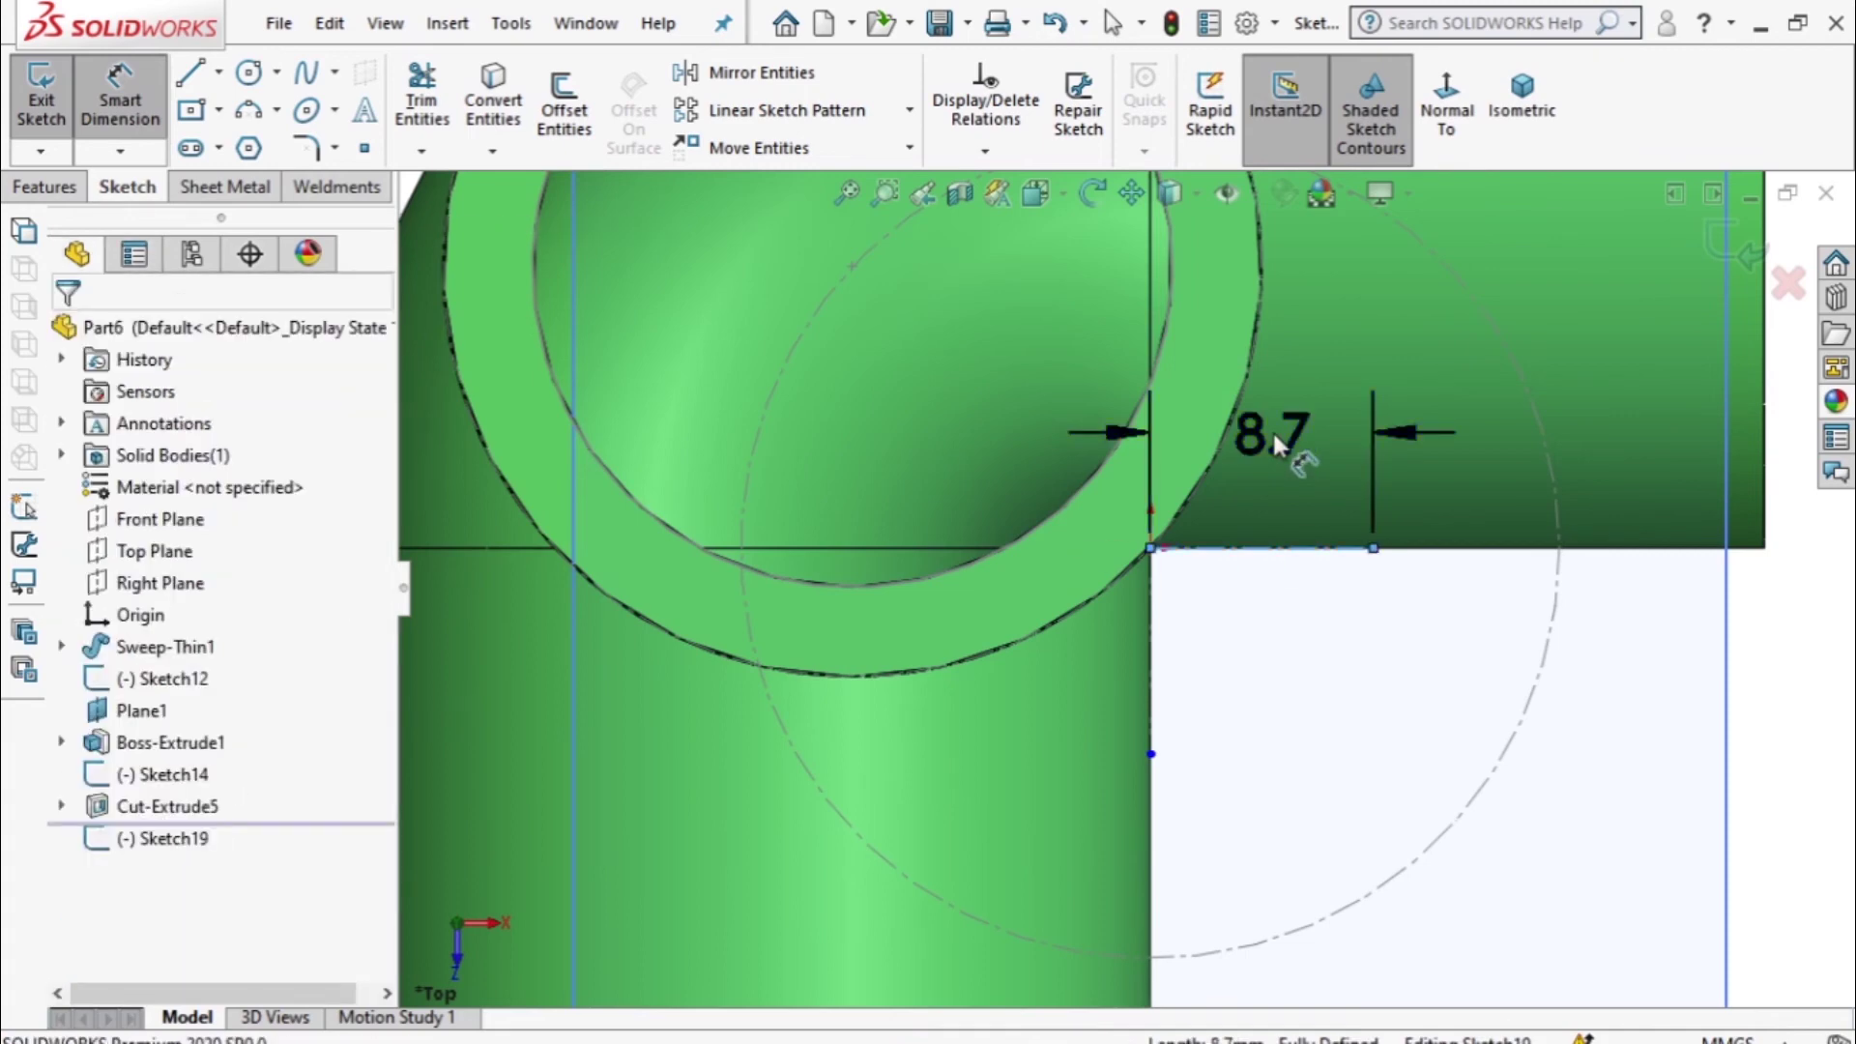
pyautogui.click(1275, 445)
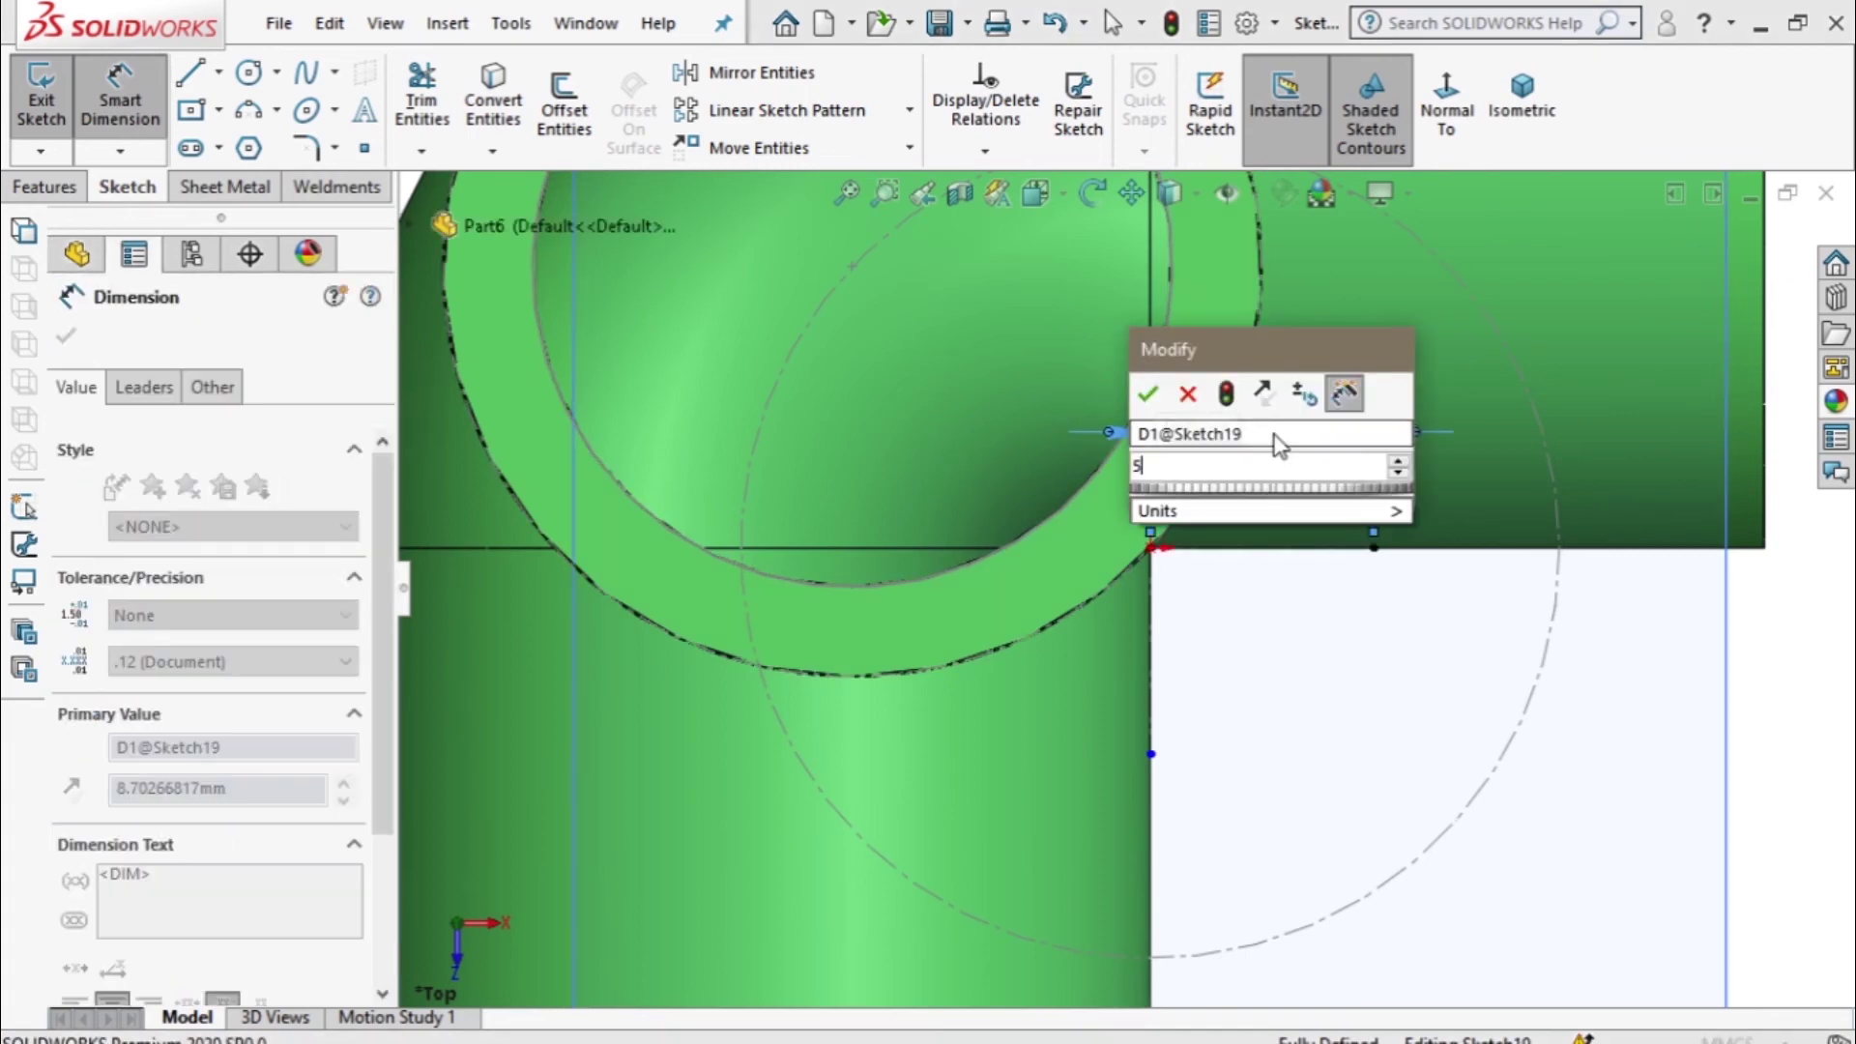
pyautogui.write('5')
pyautogui.click(1188, 393)
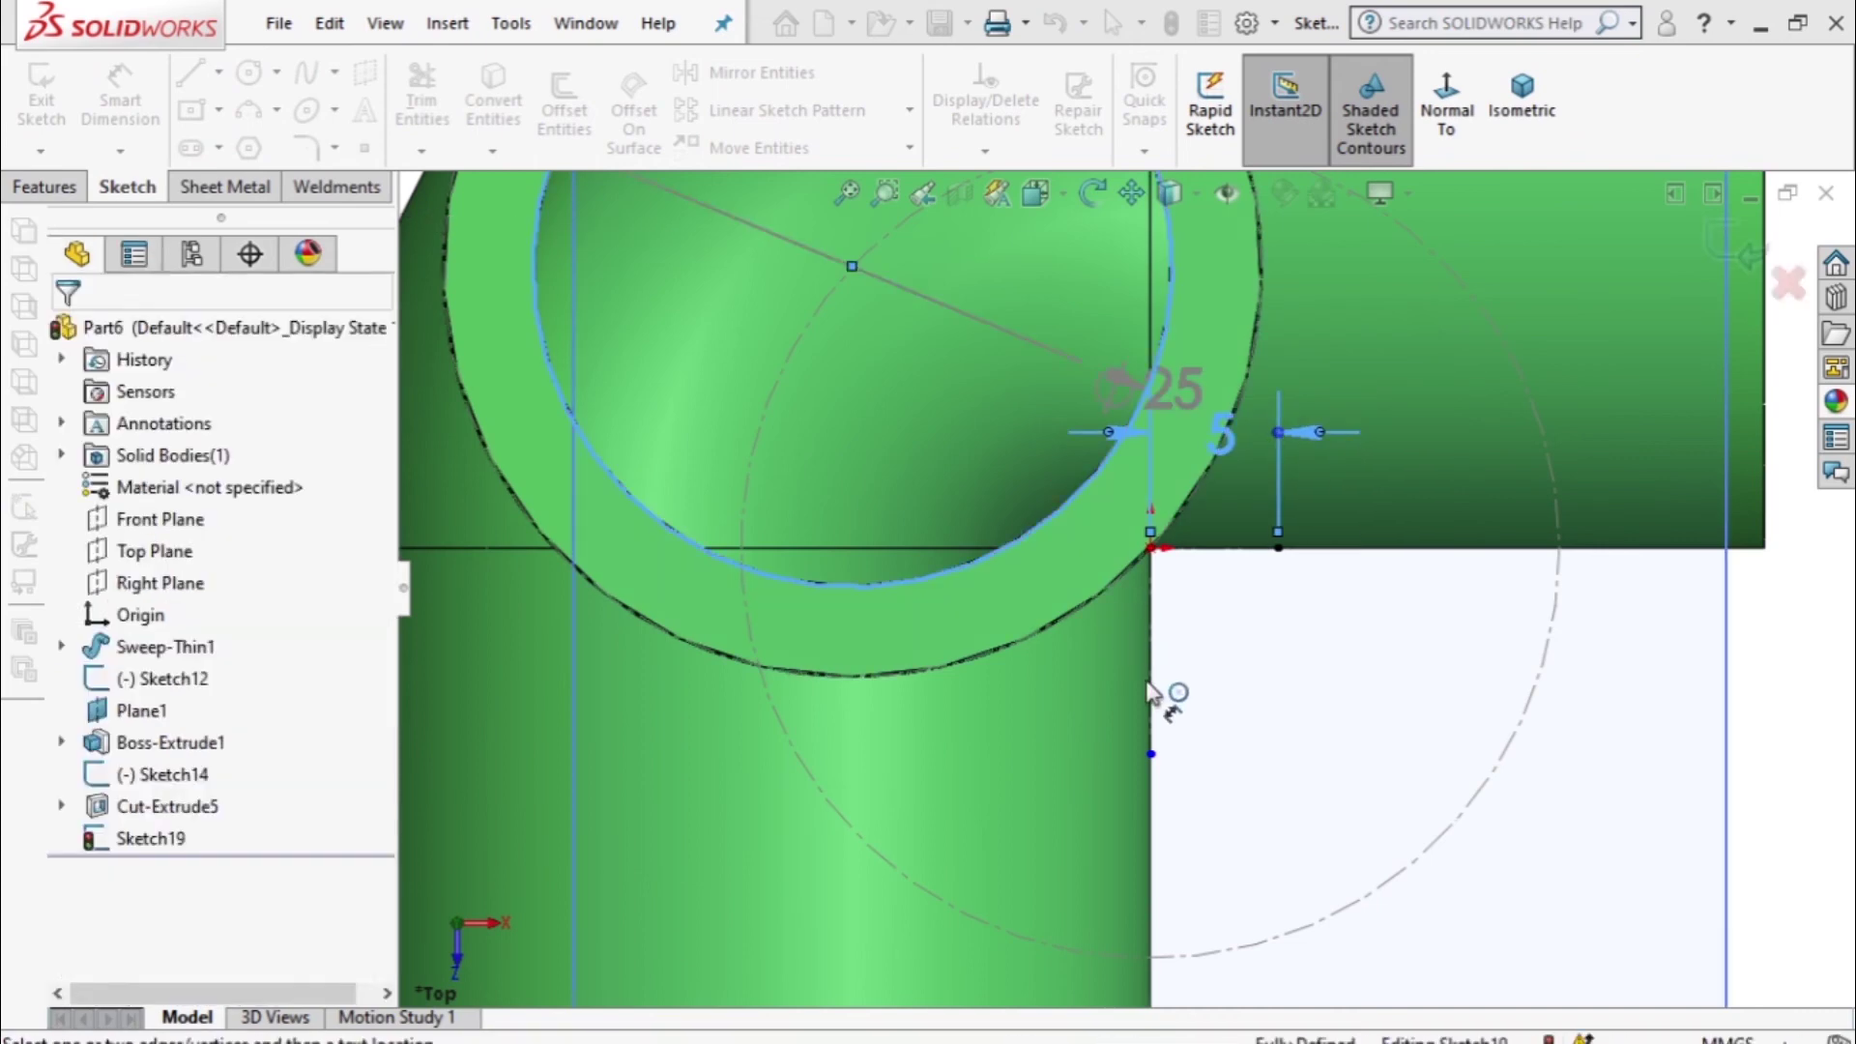
pyautogui.click(1052, 464)
pyautogui.press('Escape')
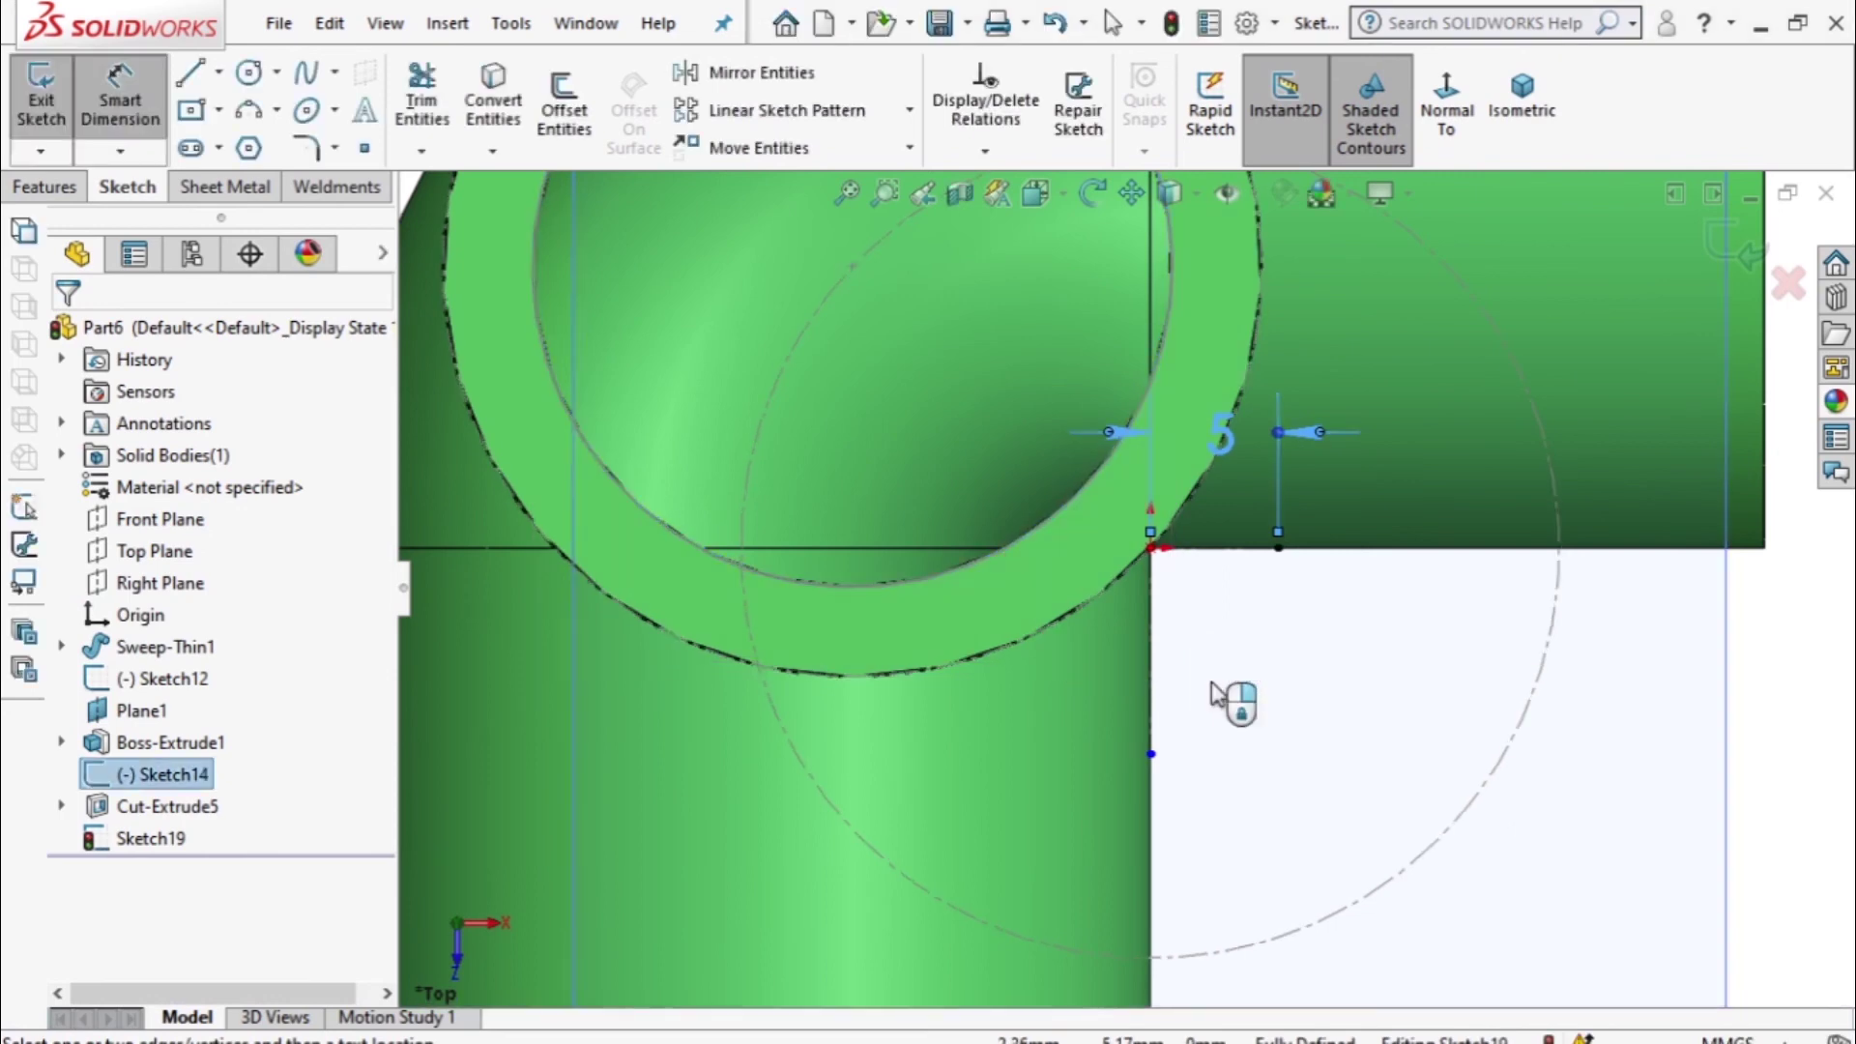
pyautogui.click(1153, 675)
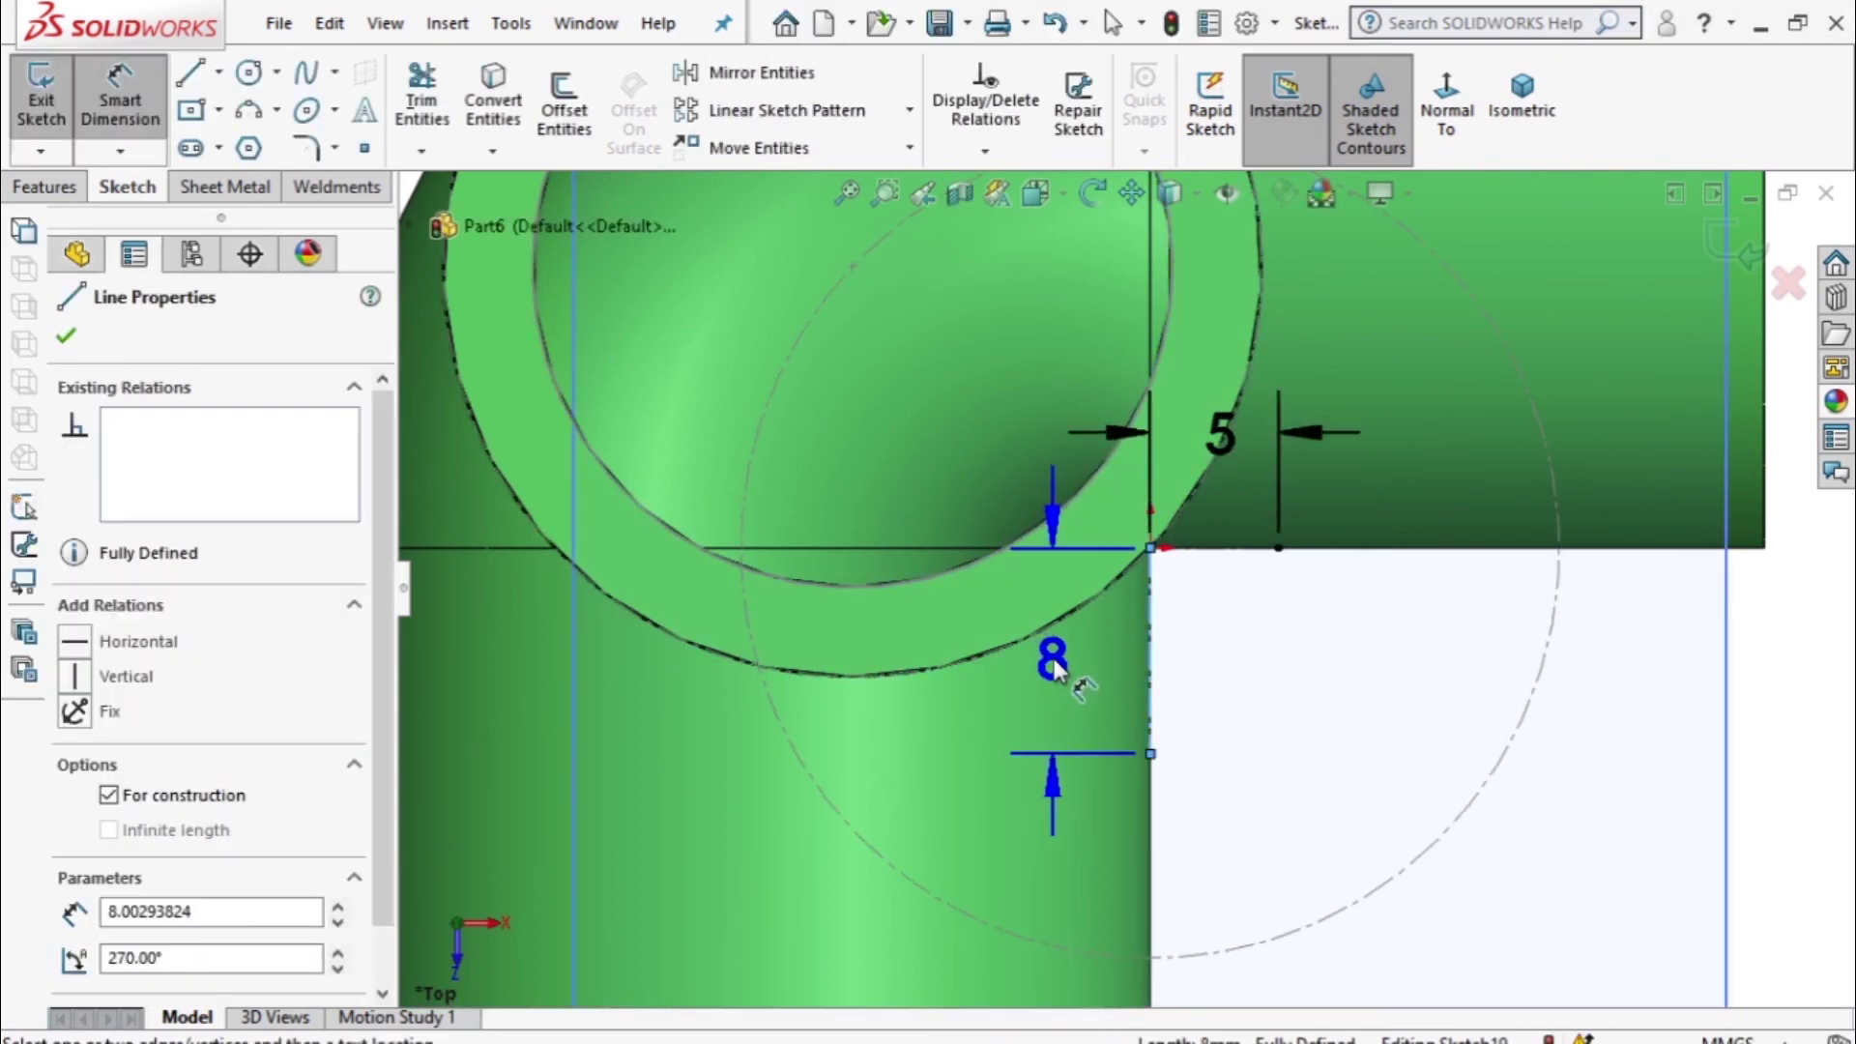
pyautogui.click(1058, 669)
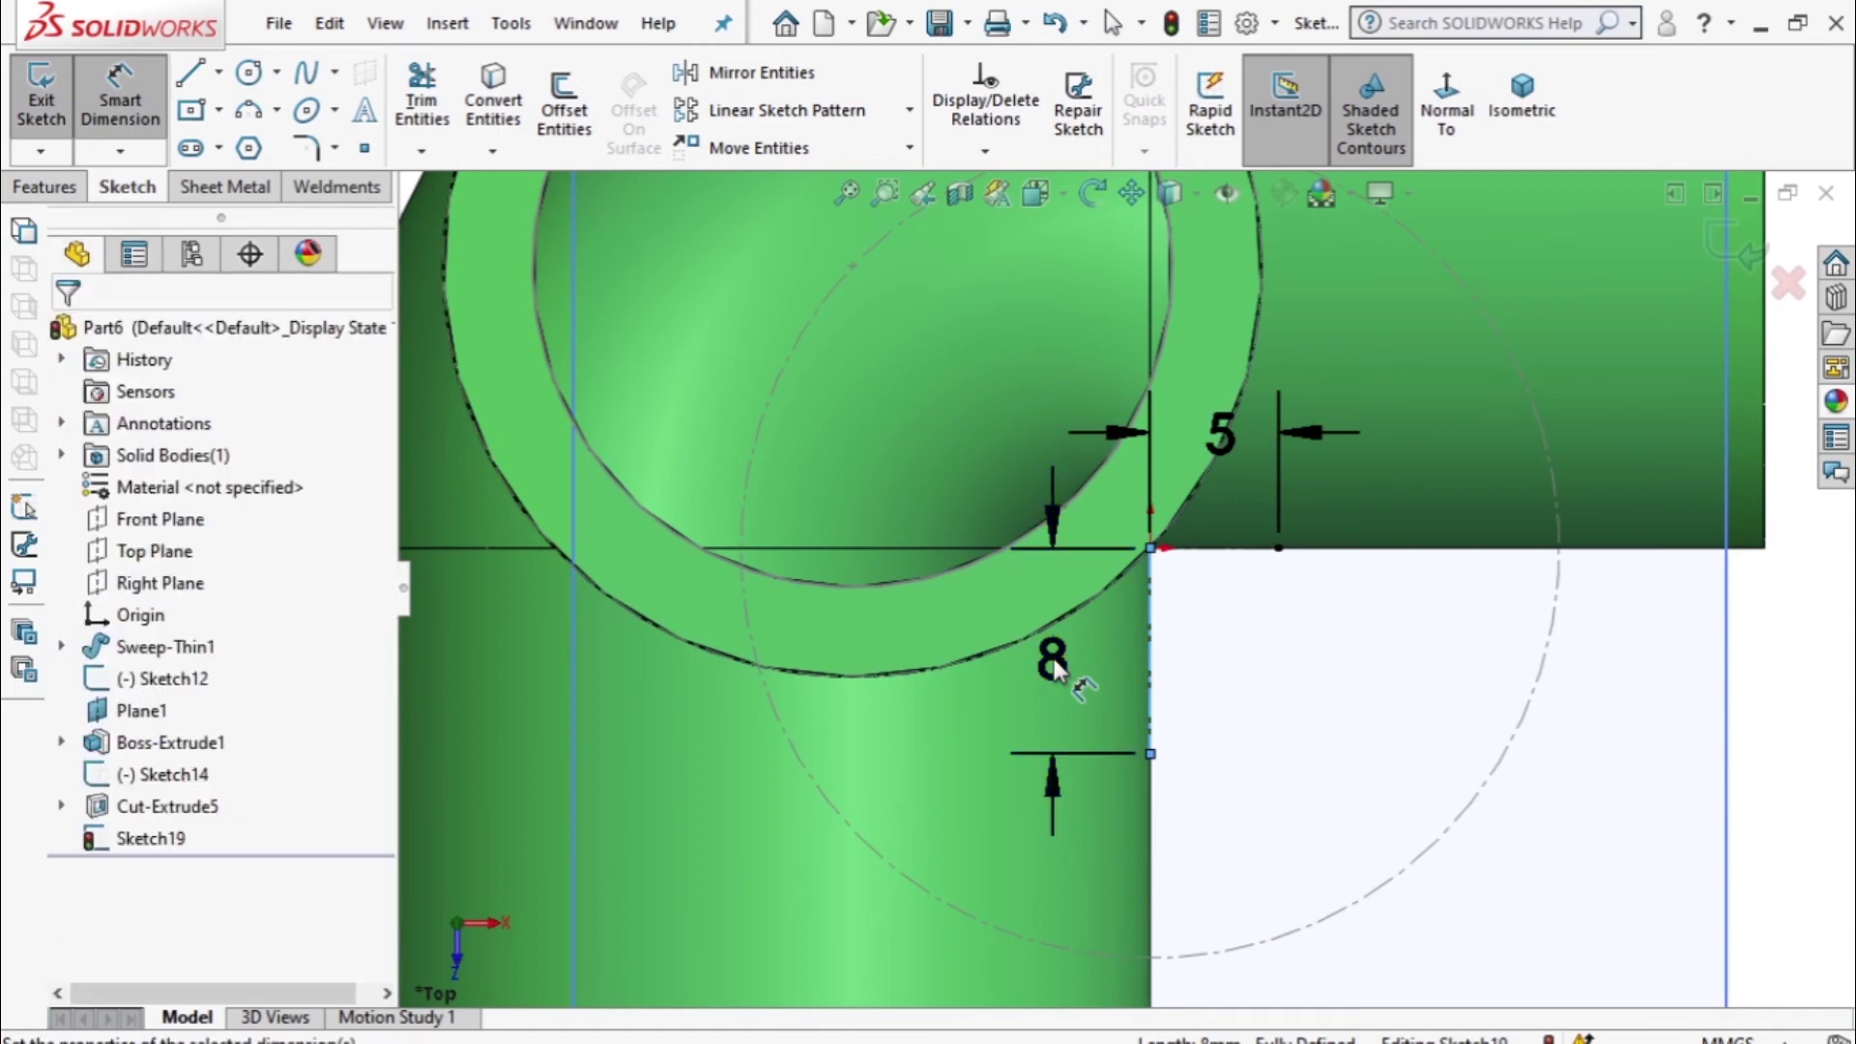
pyautogui.doubleClick(1058, 670)
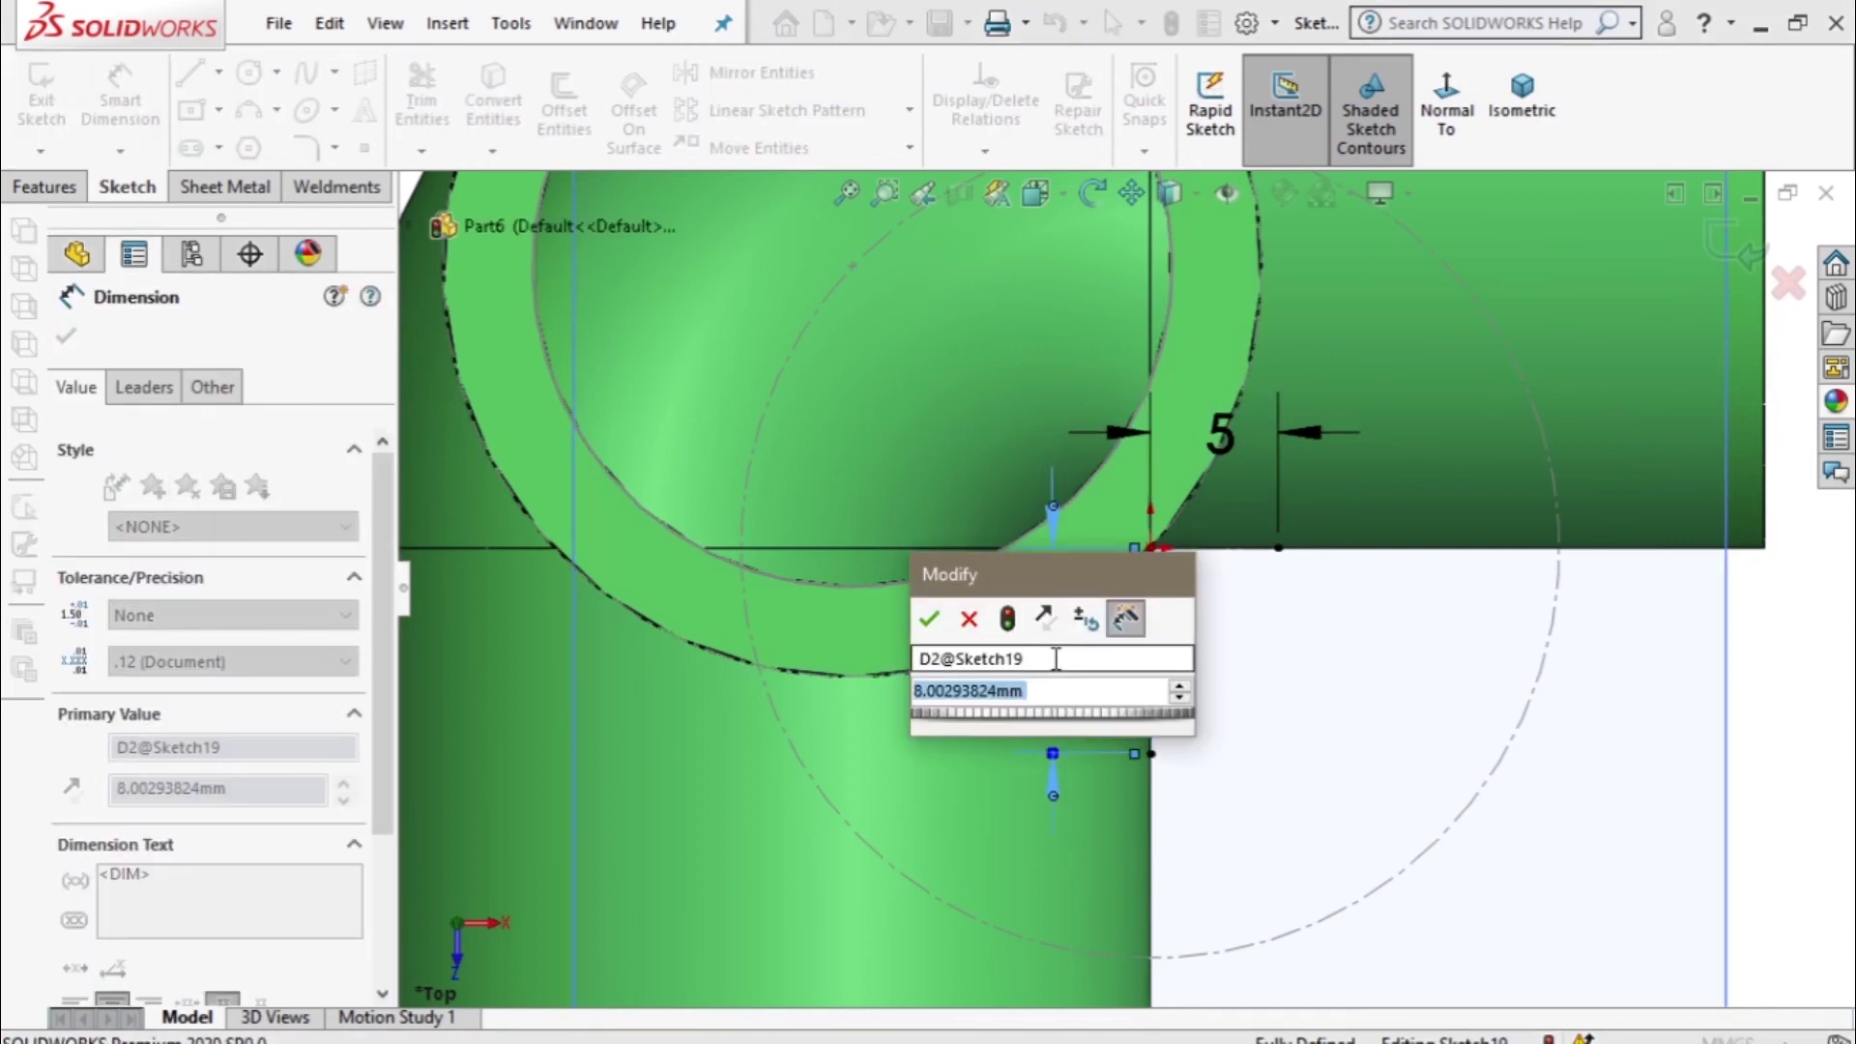
pyautogui.write('5')
pyautogui.click(928, 619)
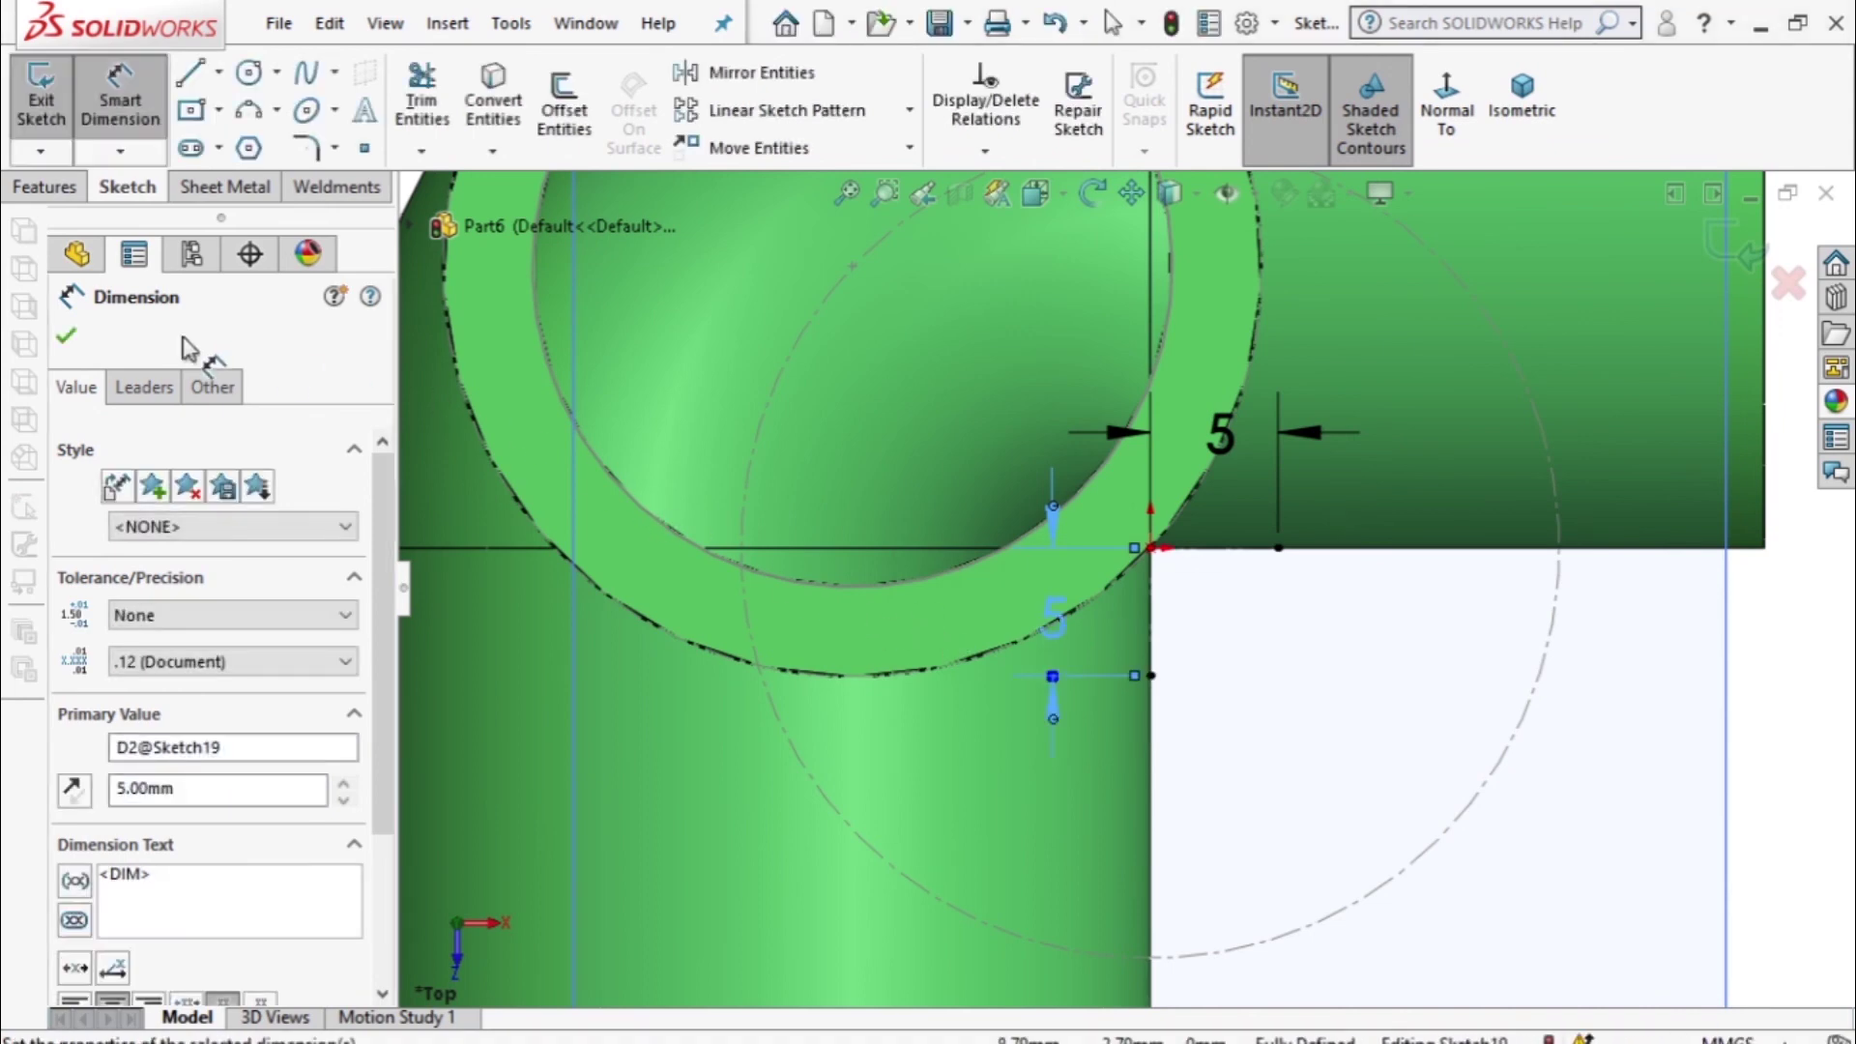
# Draw a diagonal line joining the ends of the two 5 mm construction lines.
pyautogui.click(190, 74)
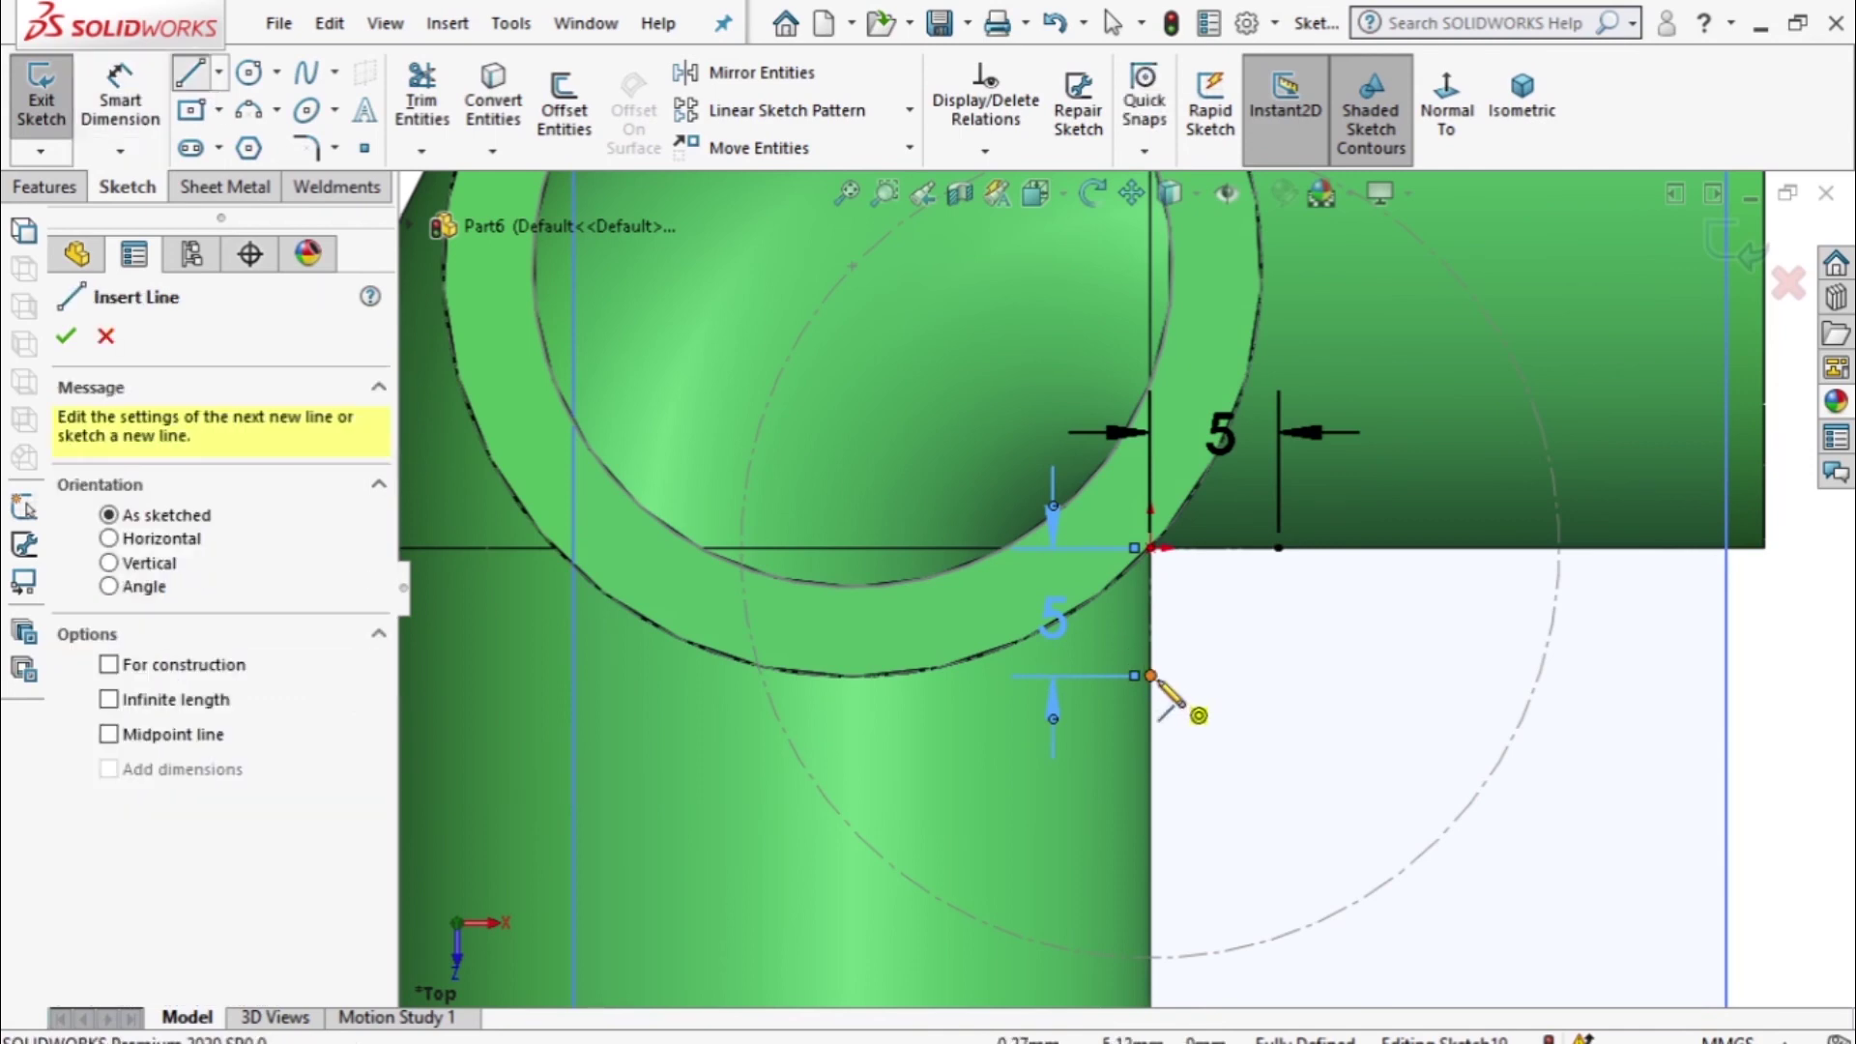
pyautogui.click(1151, 675)
pyautogui.click(1278, 548)
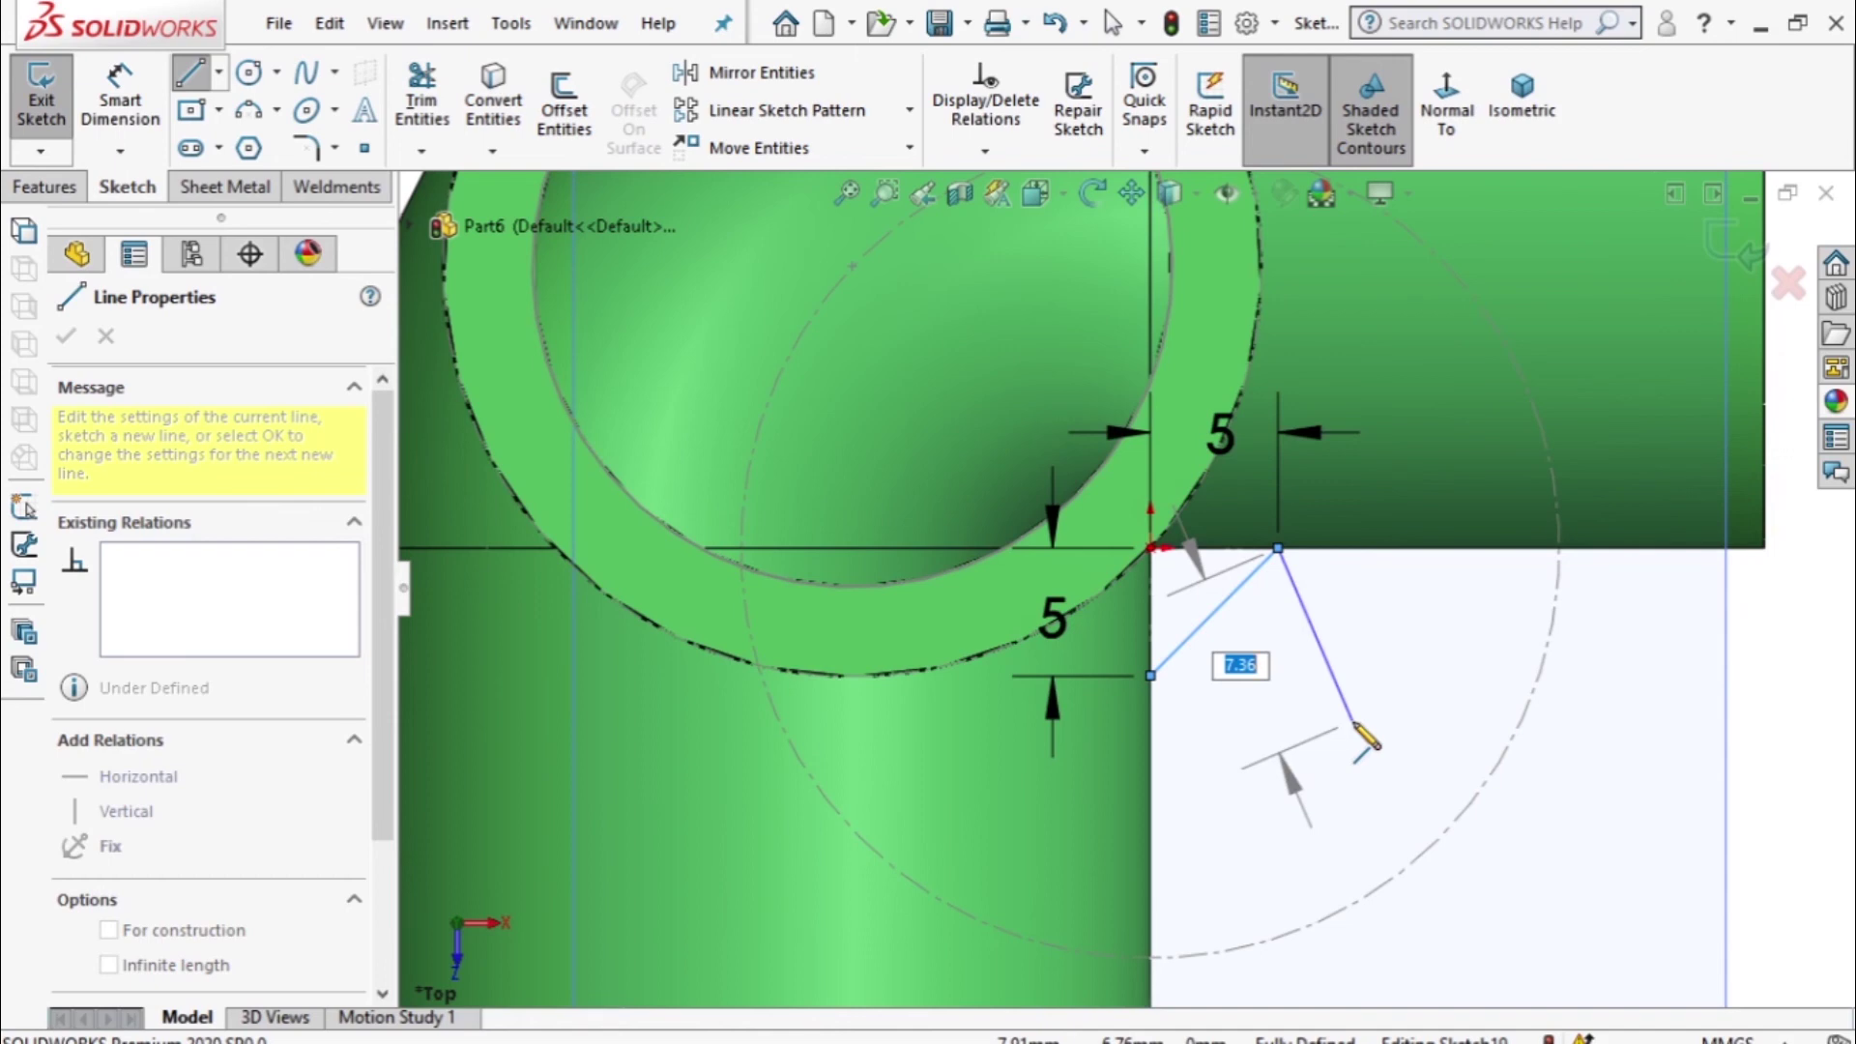
pyautogui.press('Escape')
pyautogui.press('Escape')
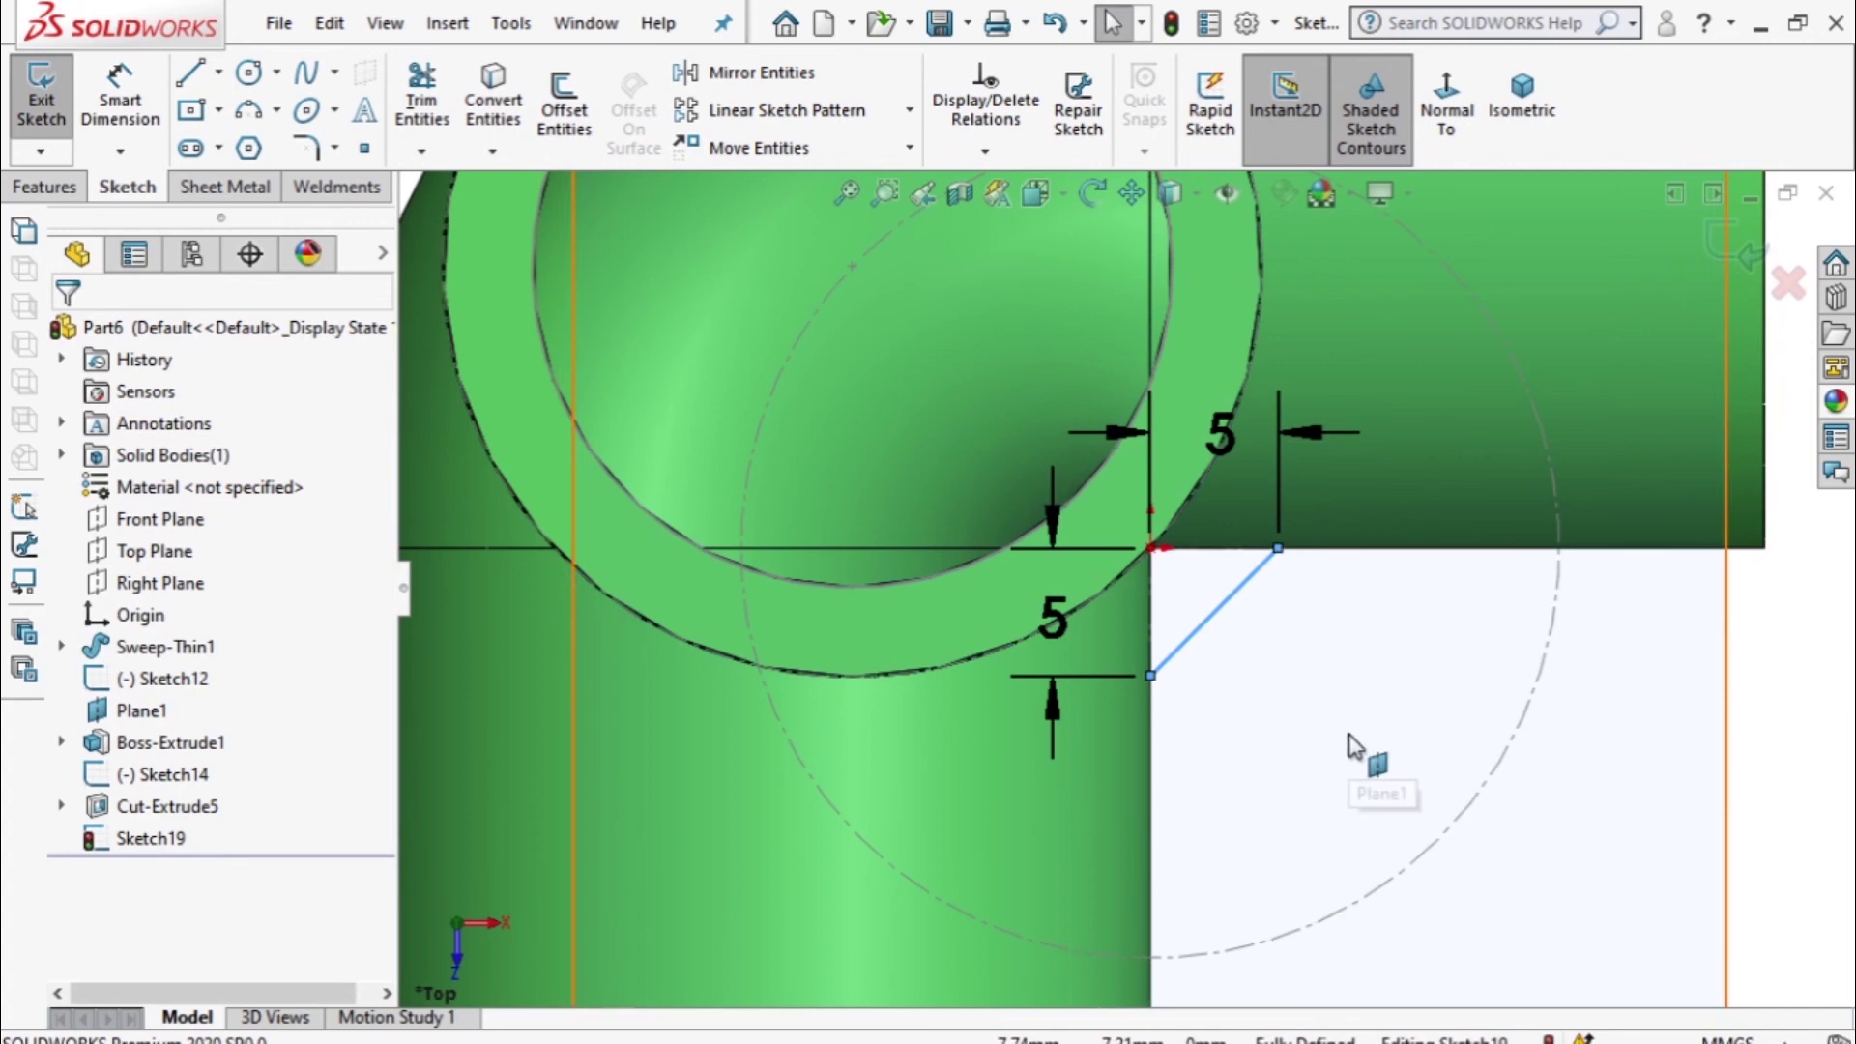
pyautogui.click(1352, 745)
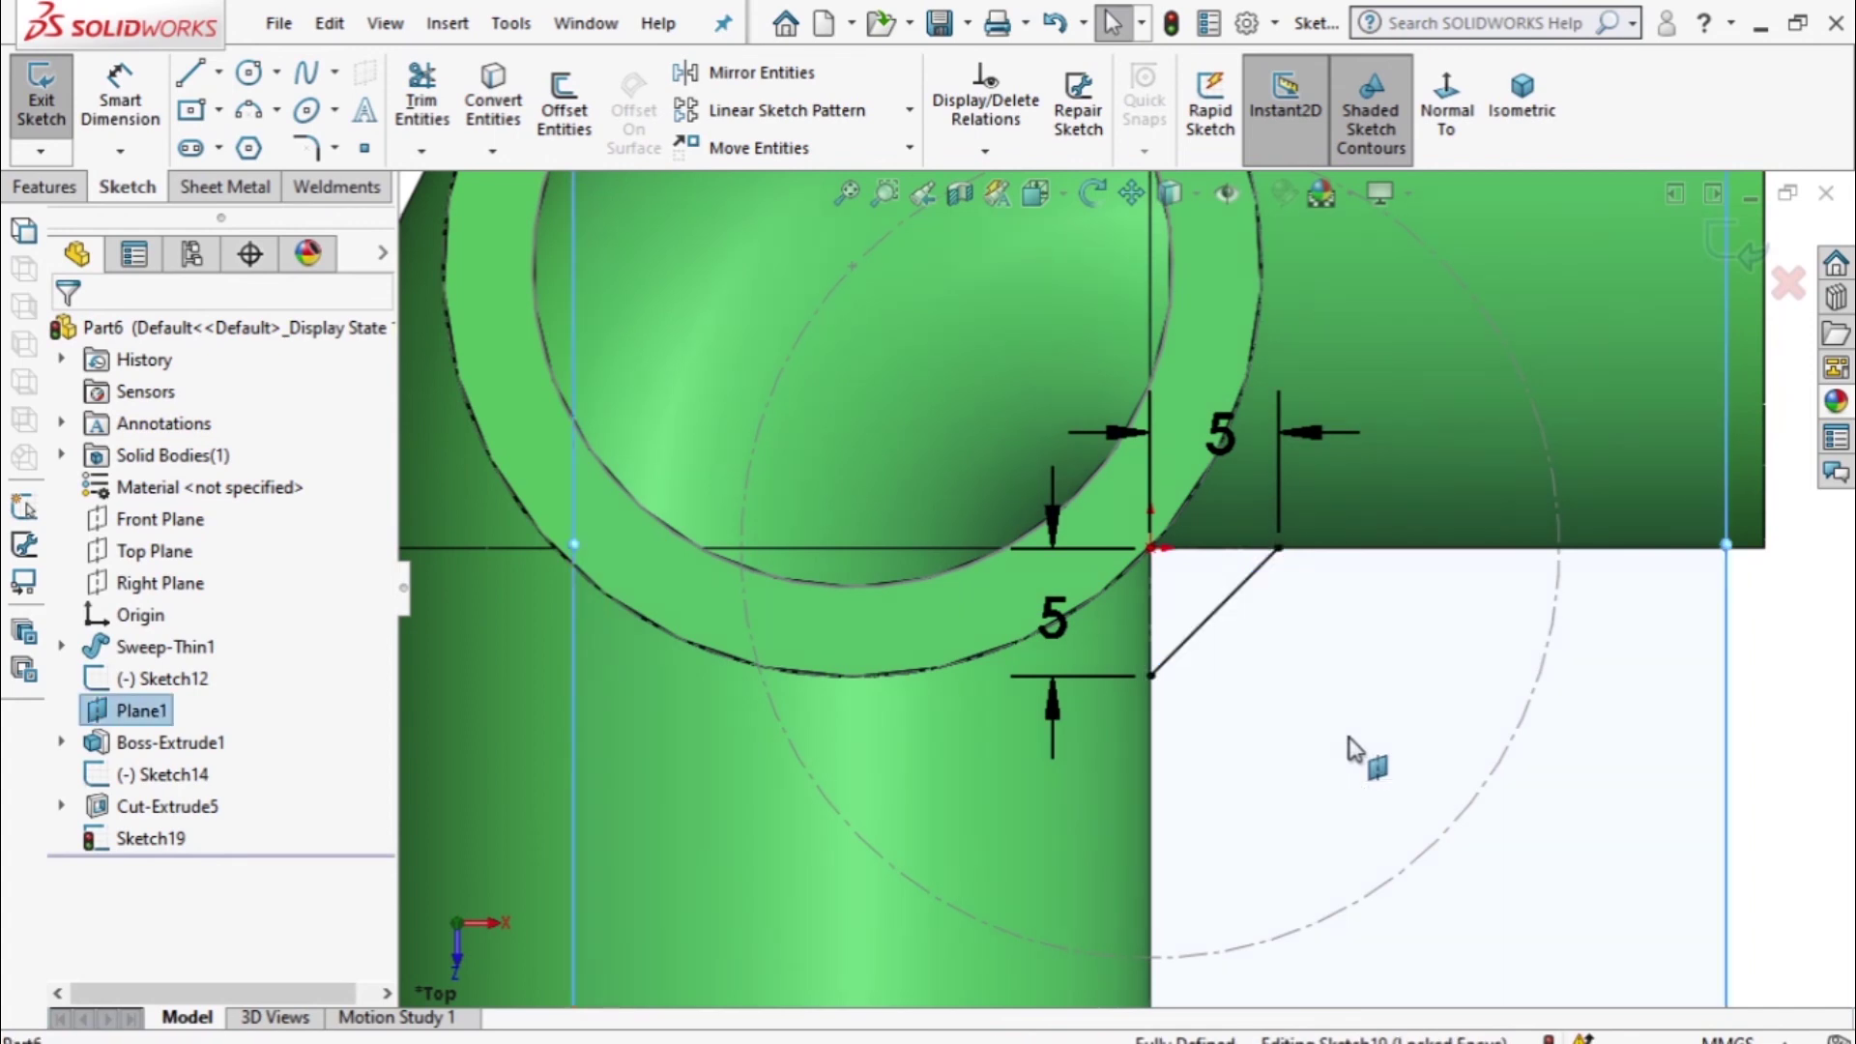
pyautogui.press('z')
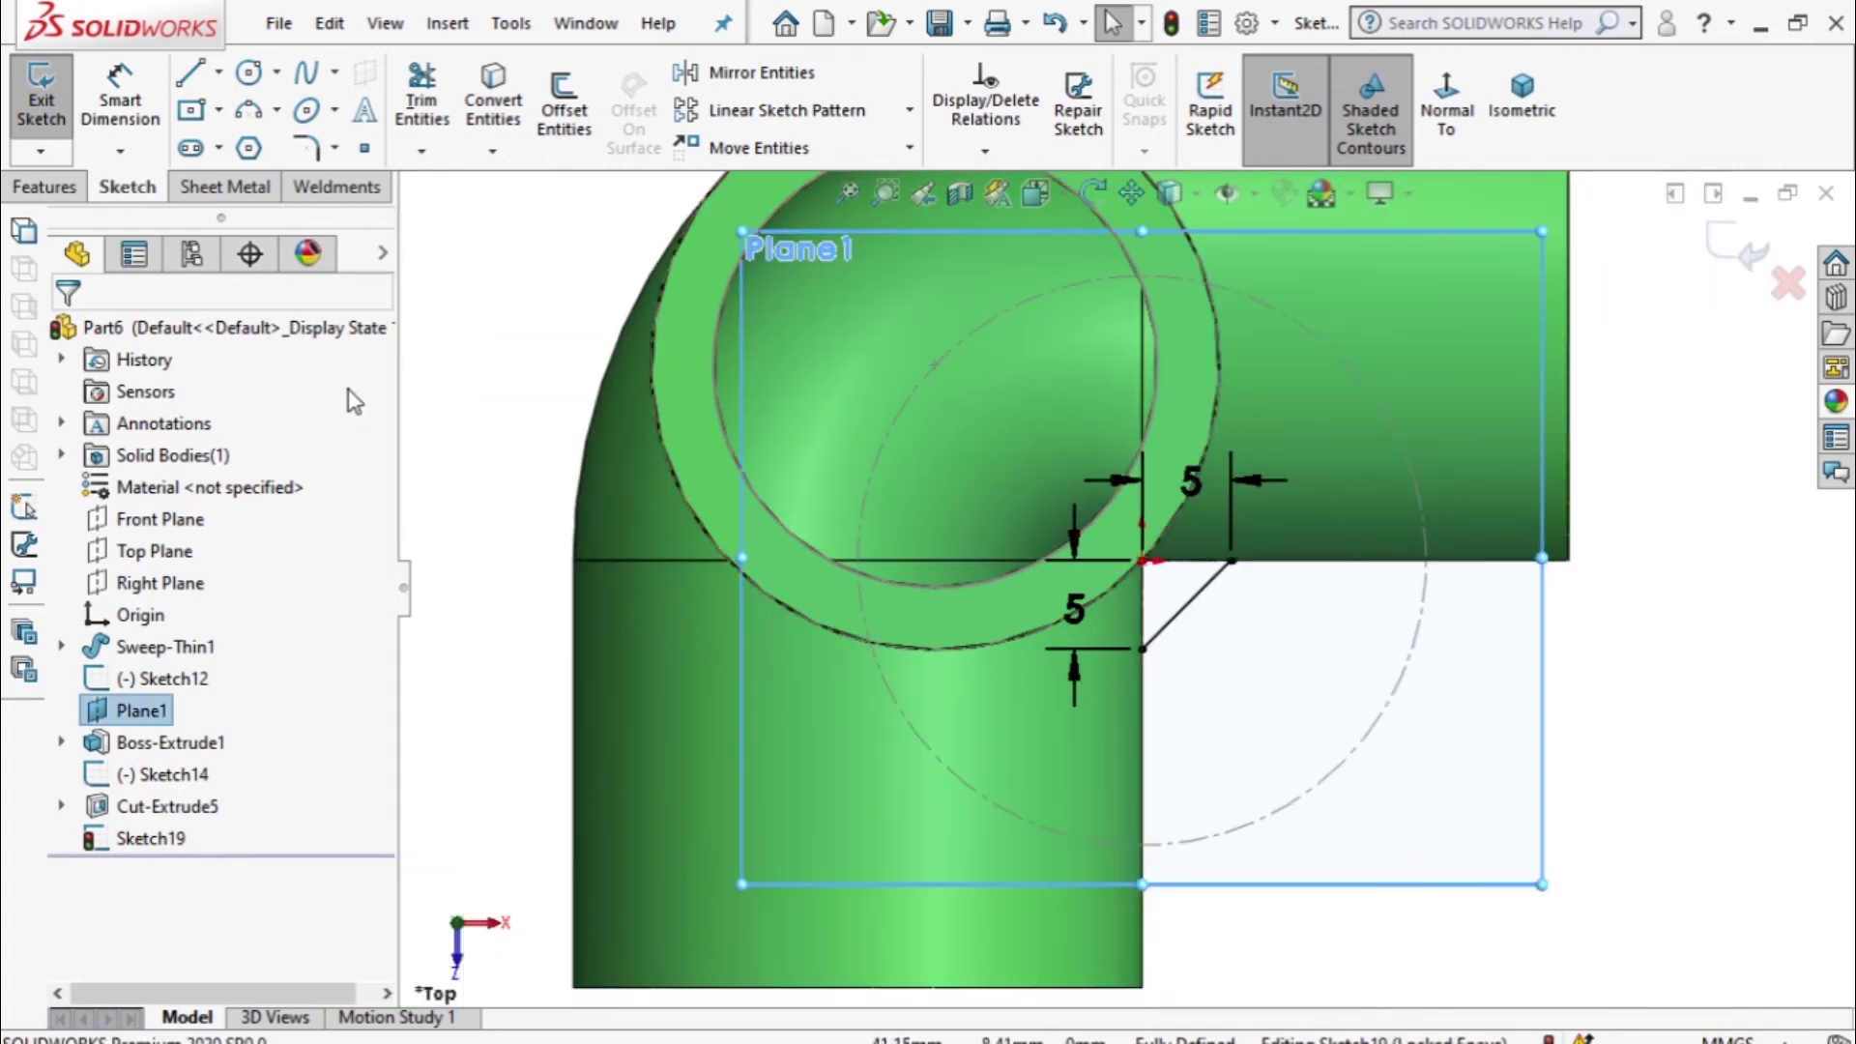
pyautogui.click(59, 193)
# Create a 4 mm thick rib from the diagonal line, with material side flipped.
pyautogui.click(950, 85)
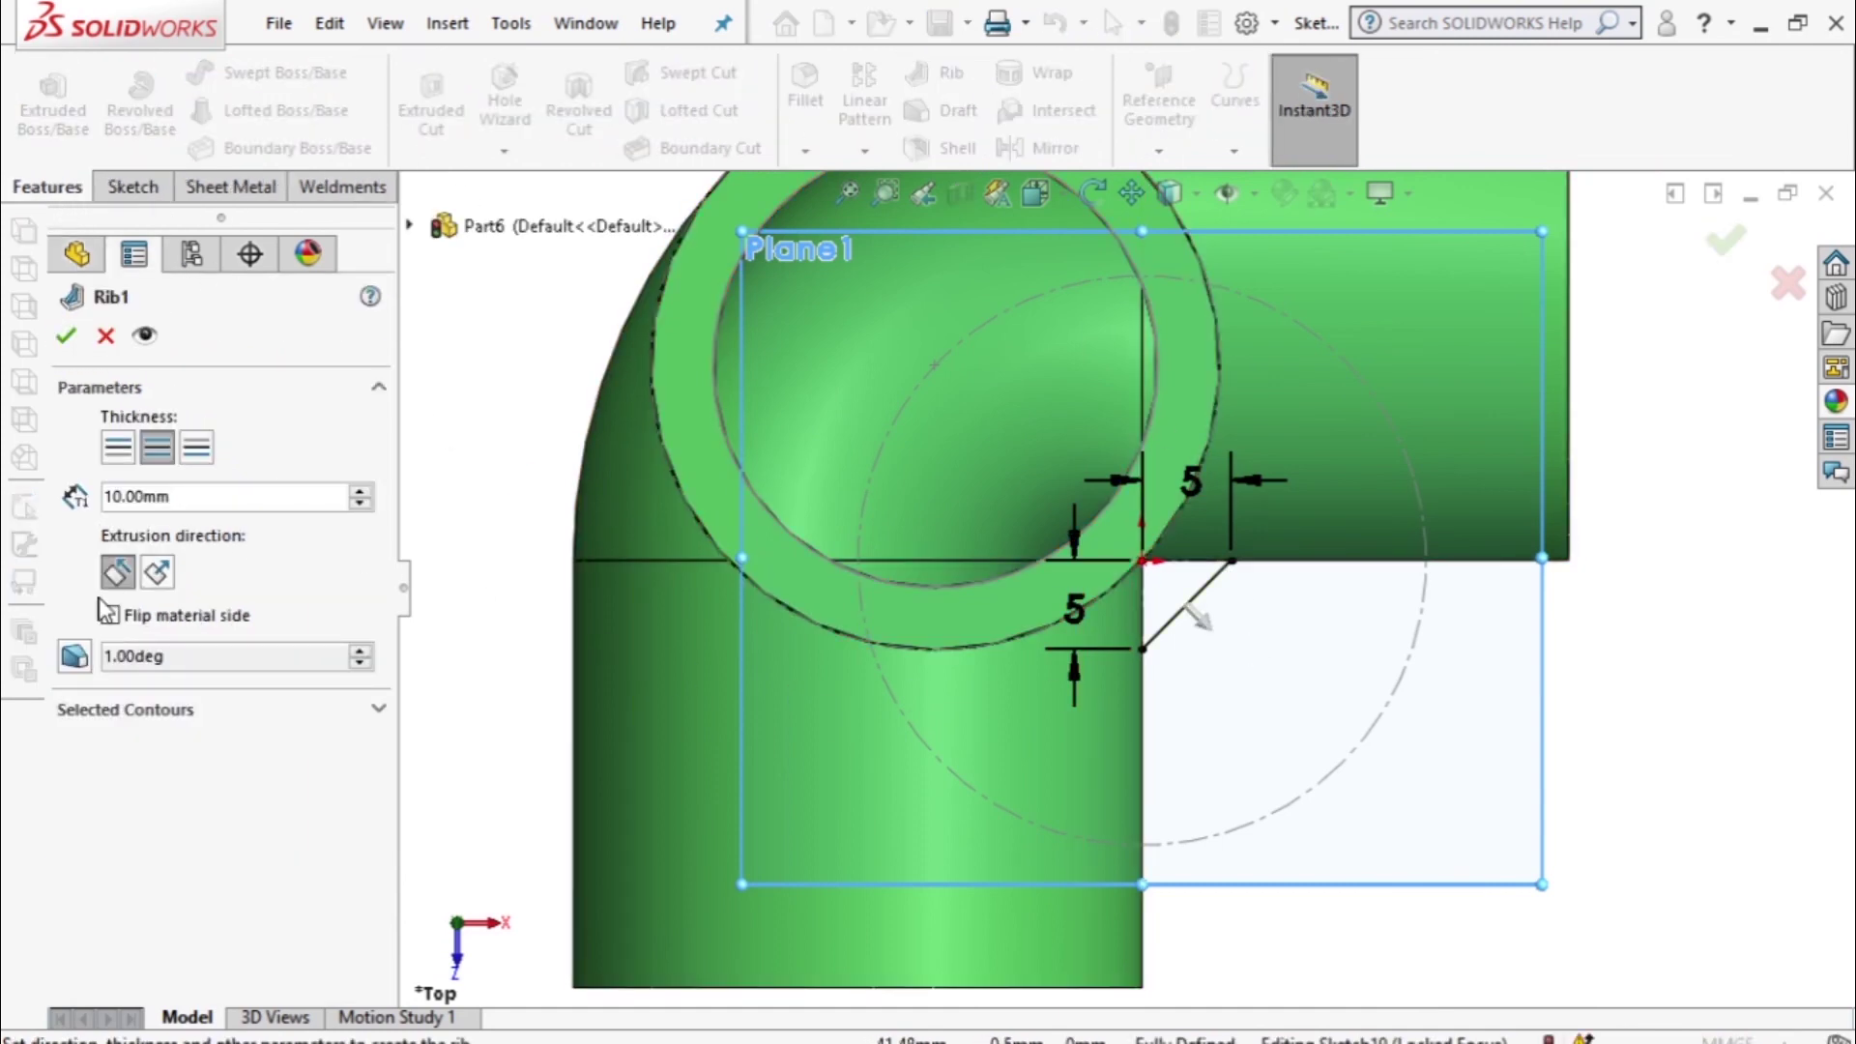
pyautogui.click(117, 576)
pyautogui.click(103, 497)
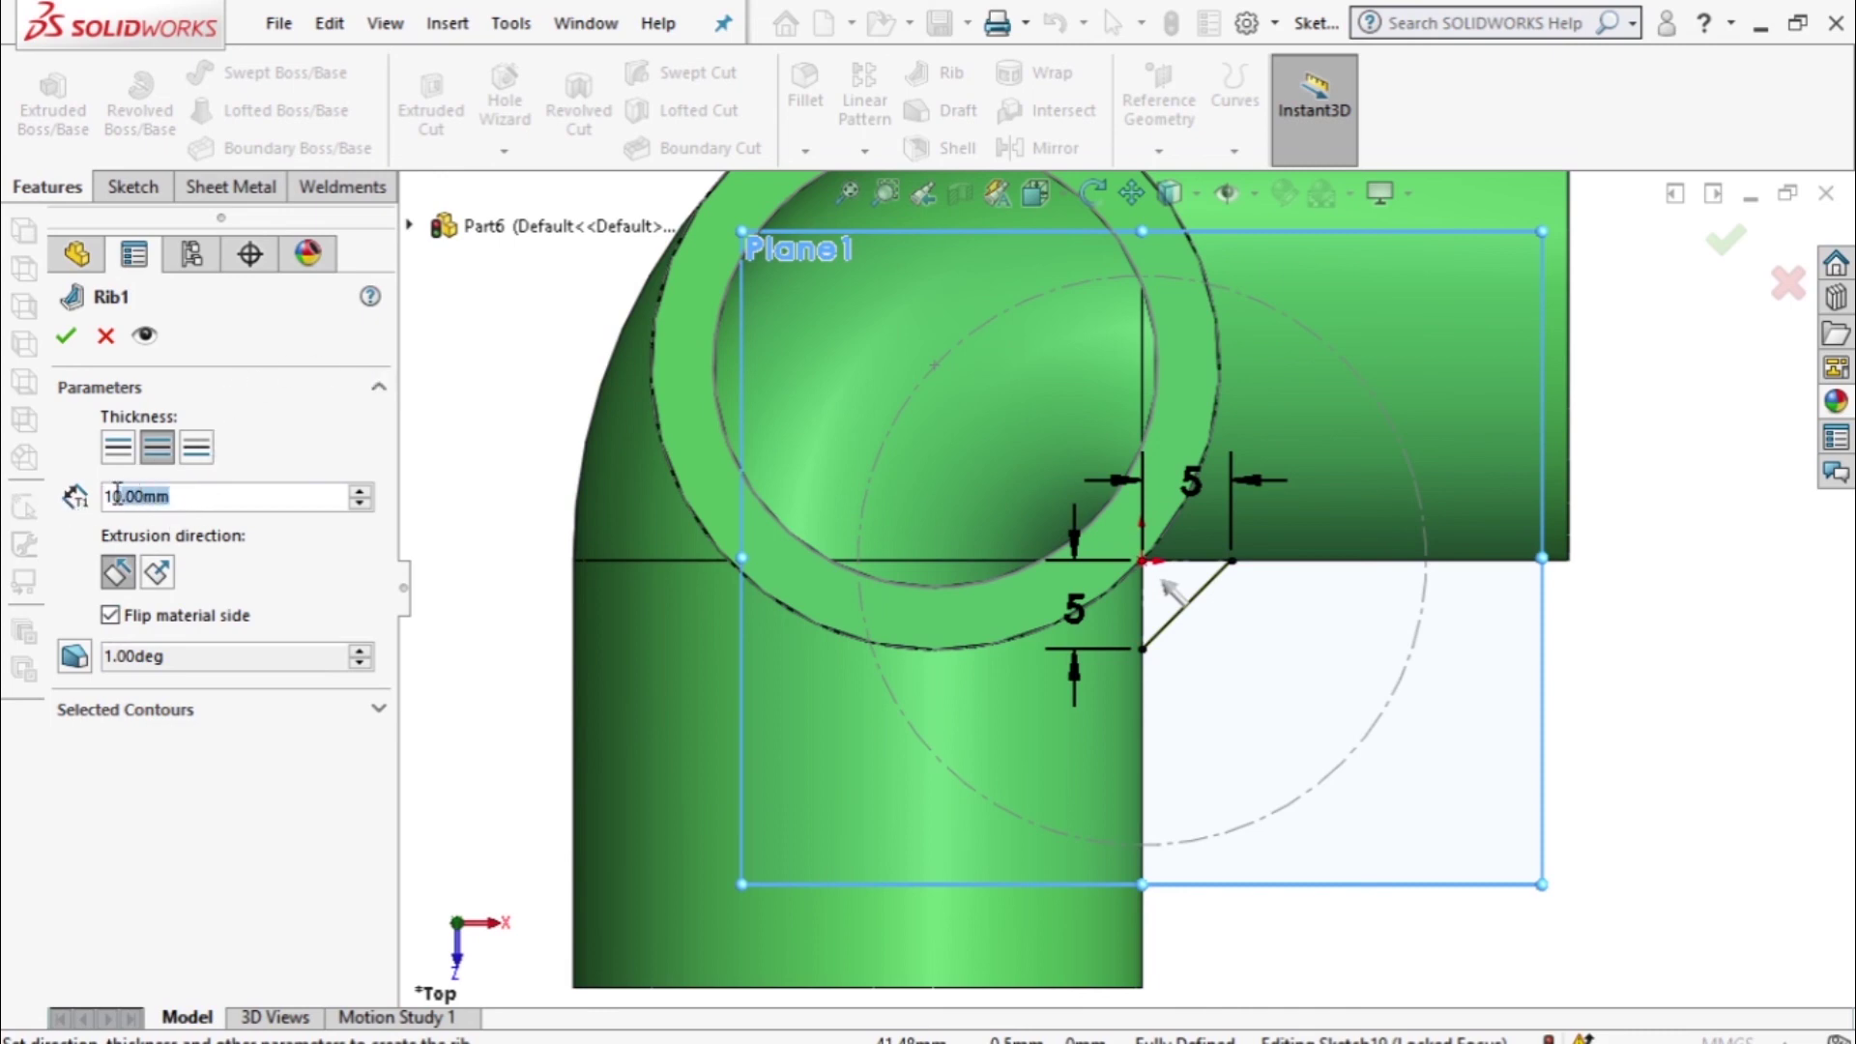
pyautogui.write('4')
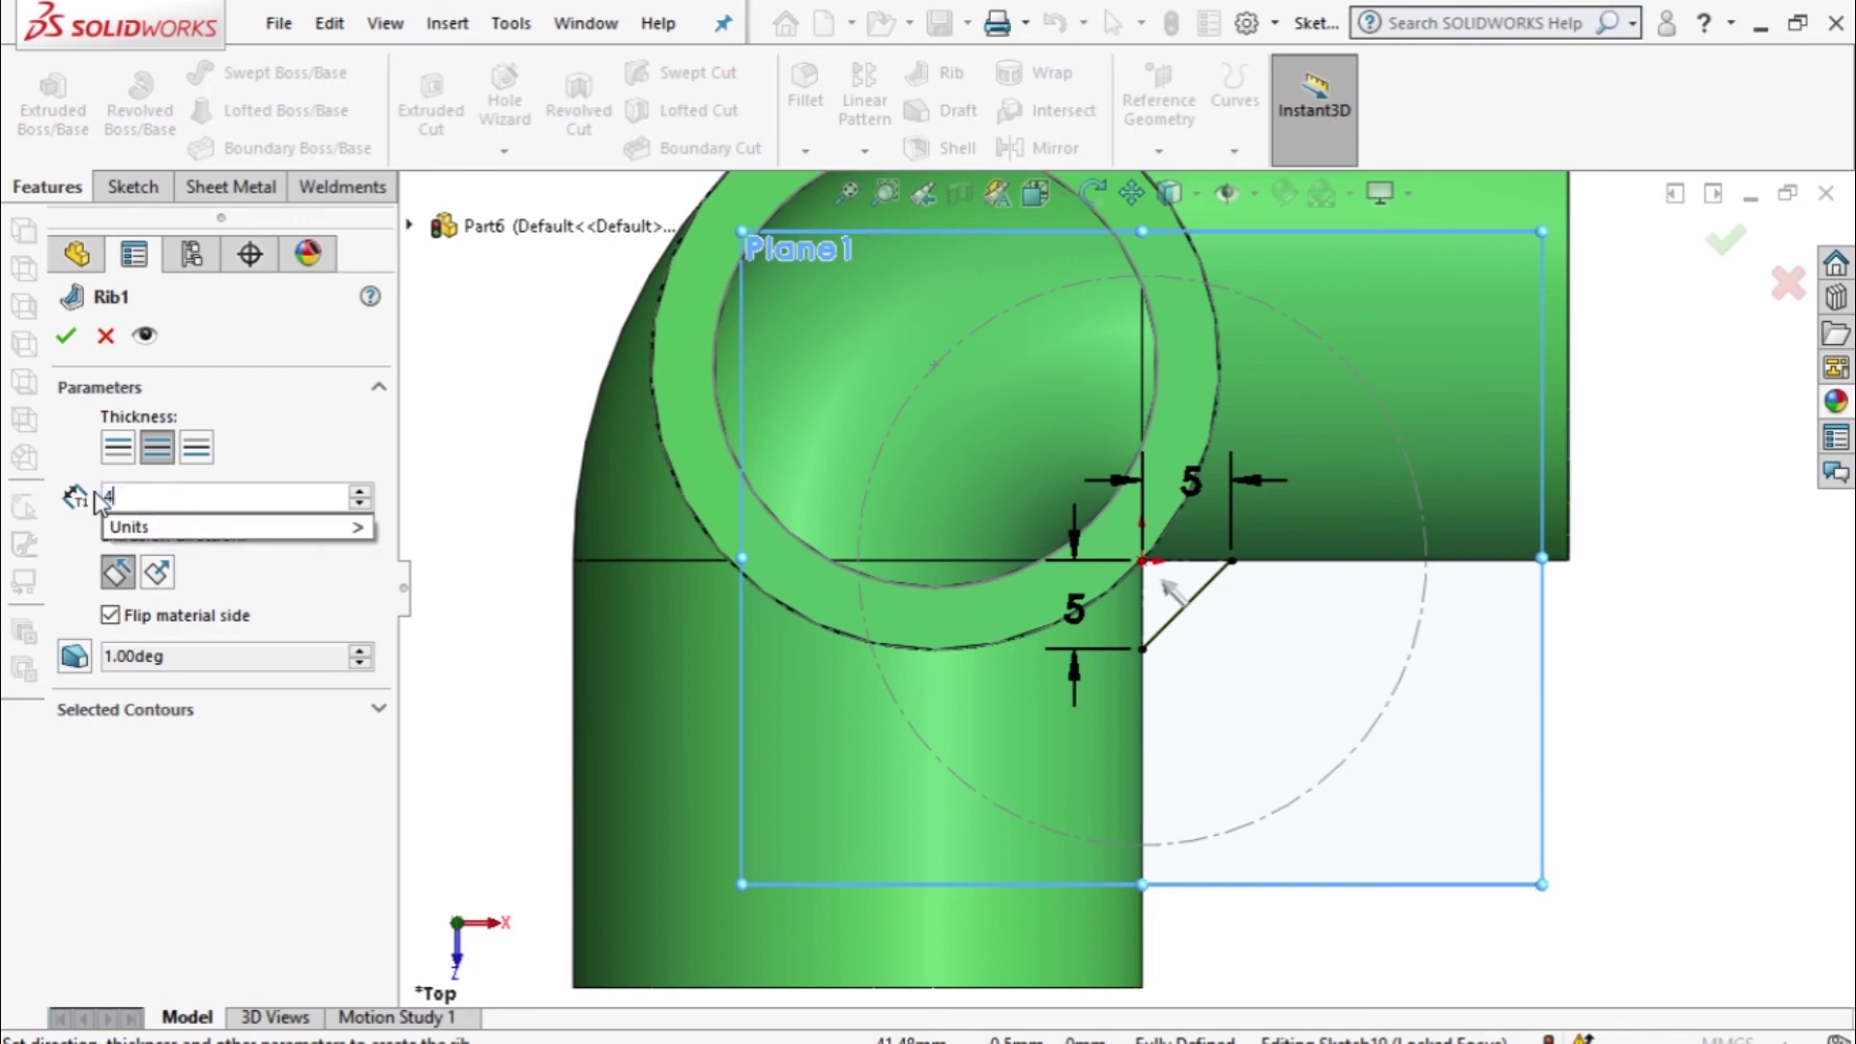
pyautogui.press('Return')
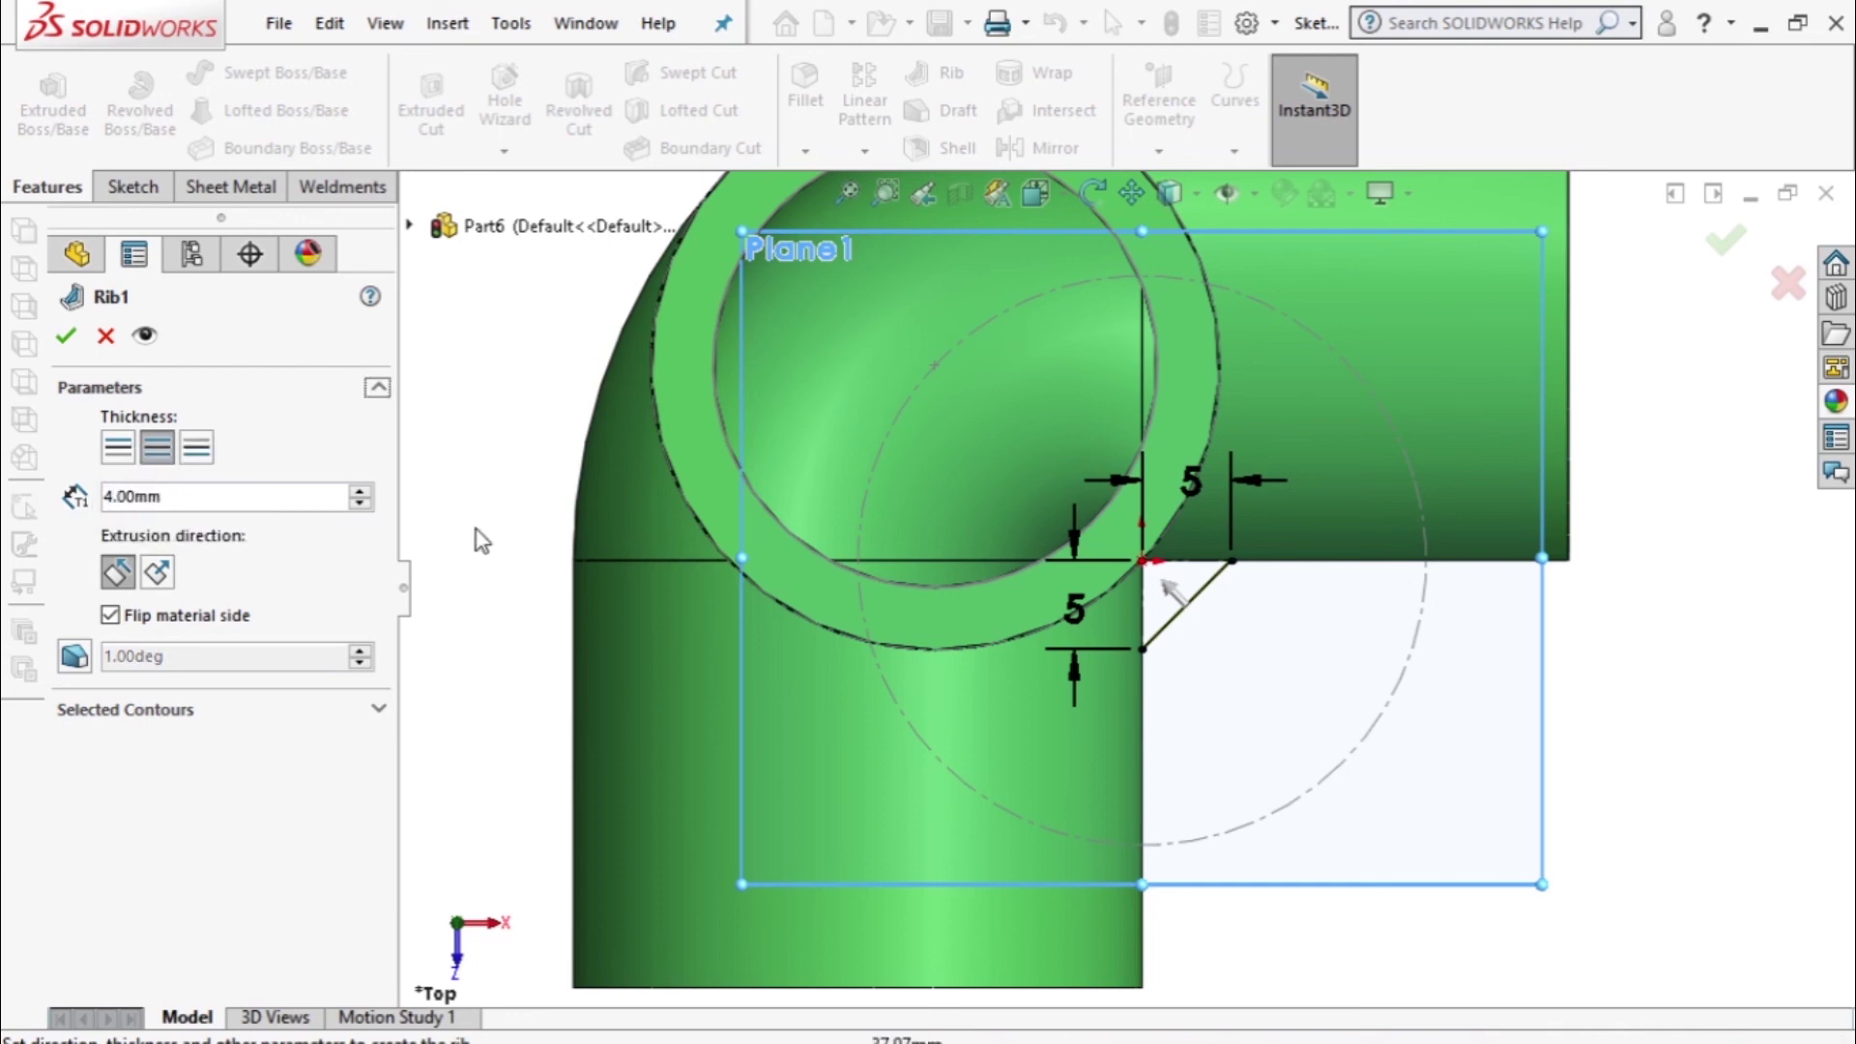
pyautogui.click(66, 338)
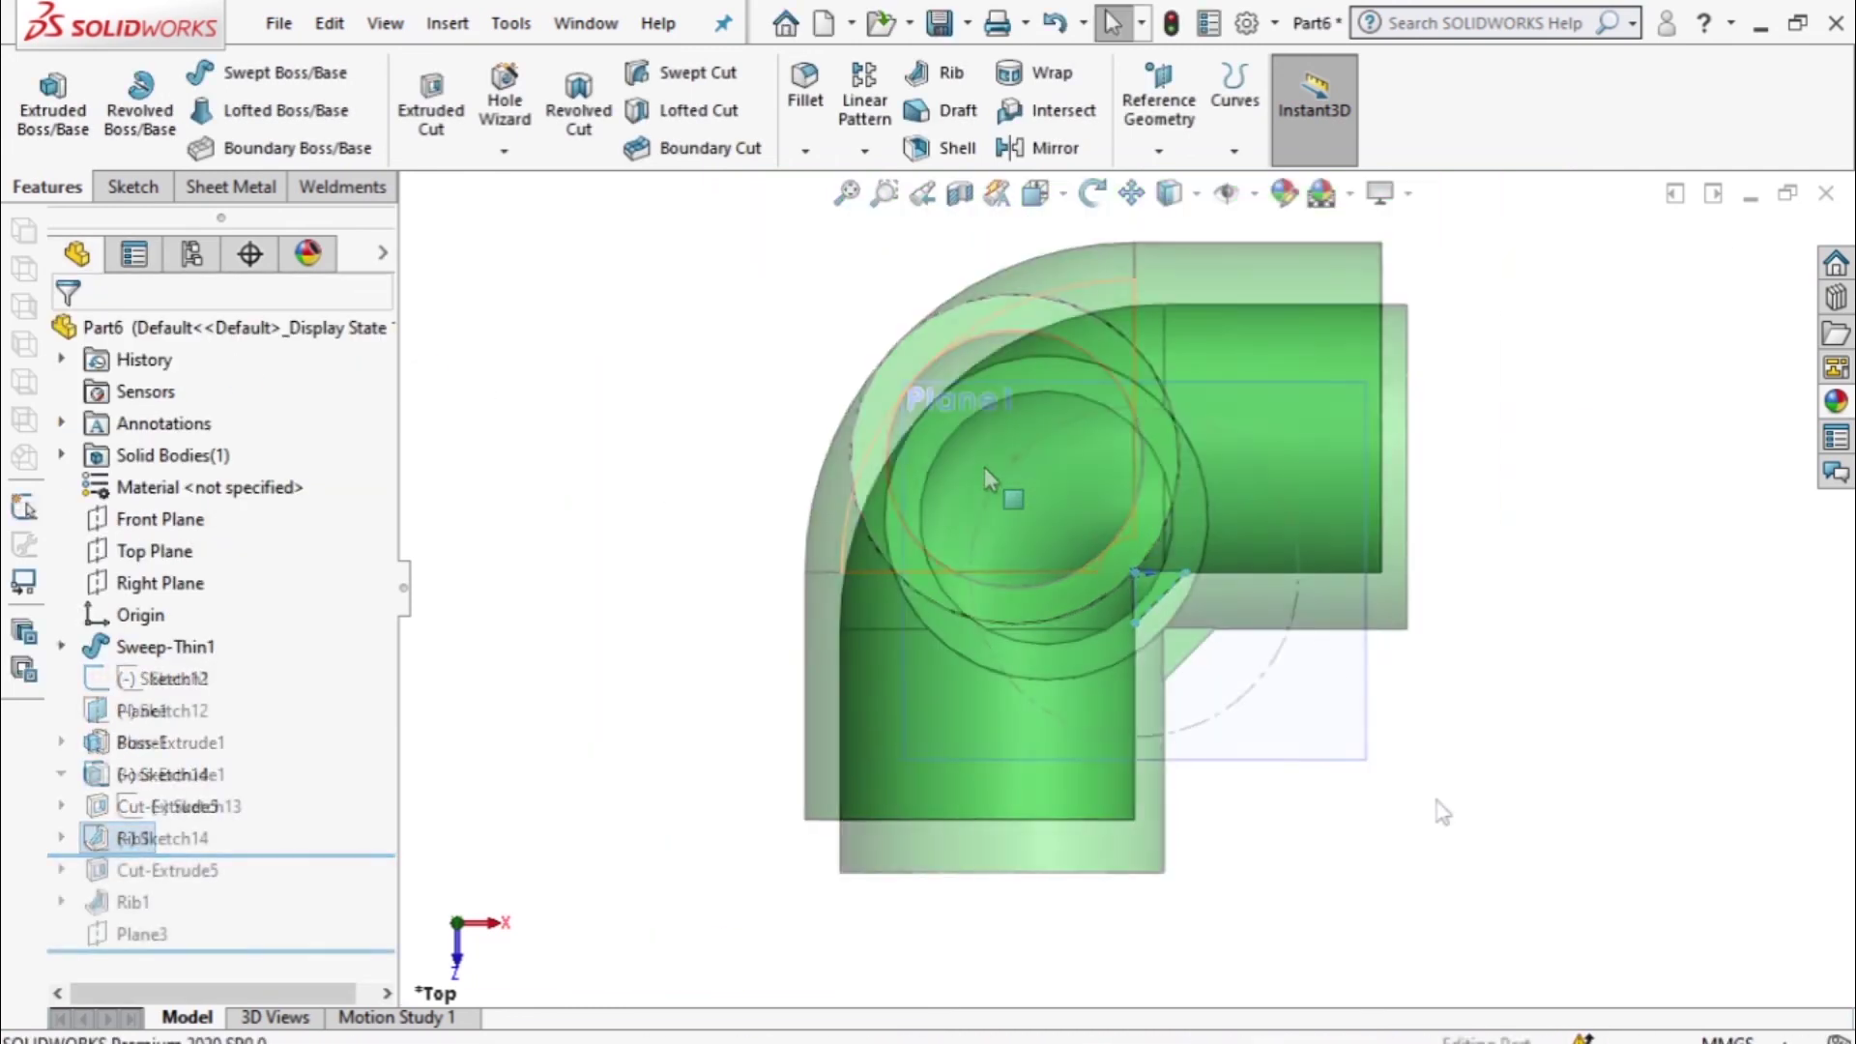
# Orbit the green fitting out of top view until the front outlet and rib face the viewer.
pyautogui.moveTo(793, 416); pyautogui.dragTo(682, 416, button='middle')
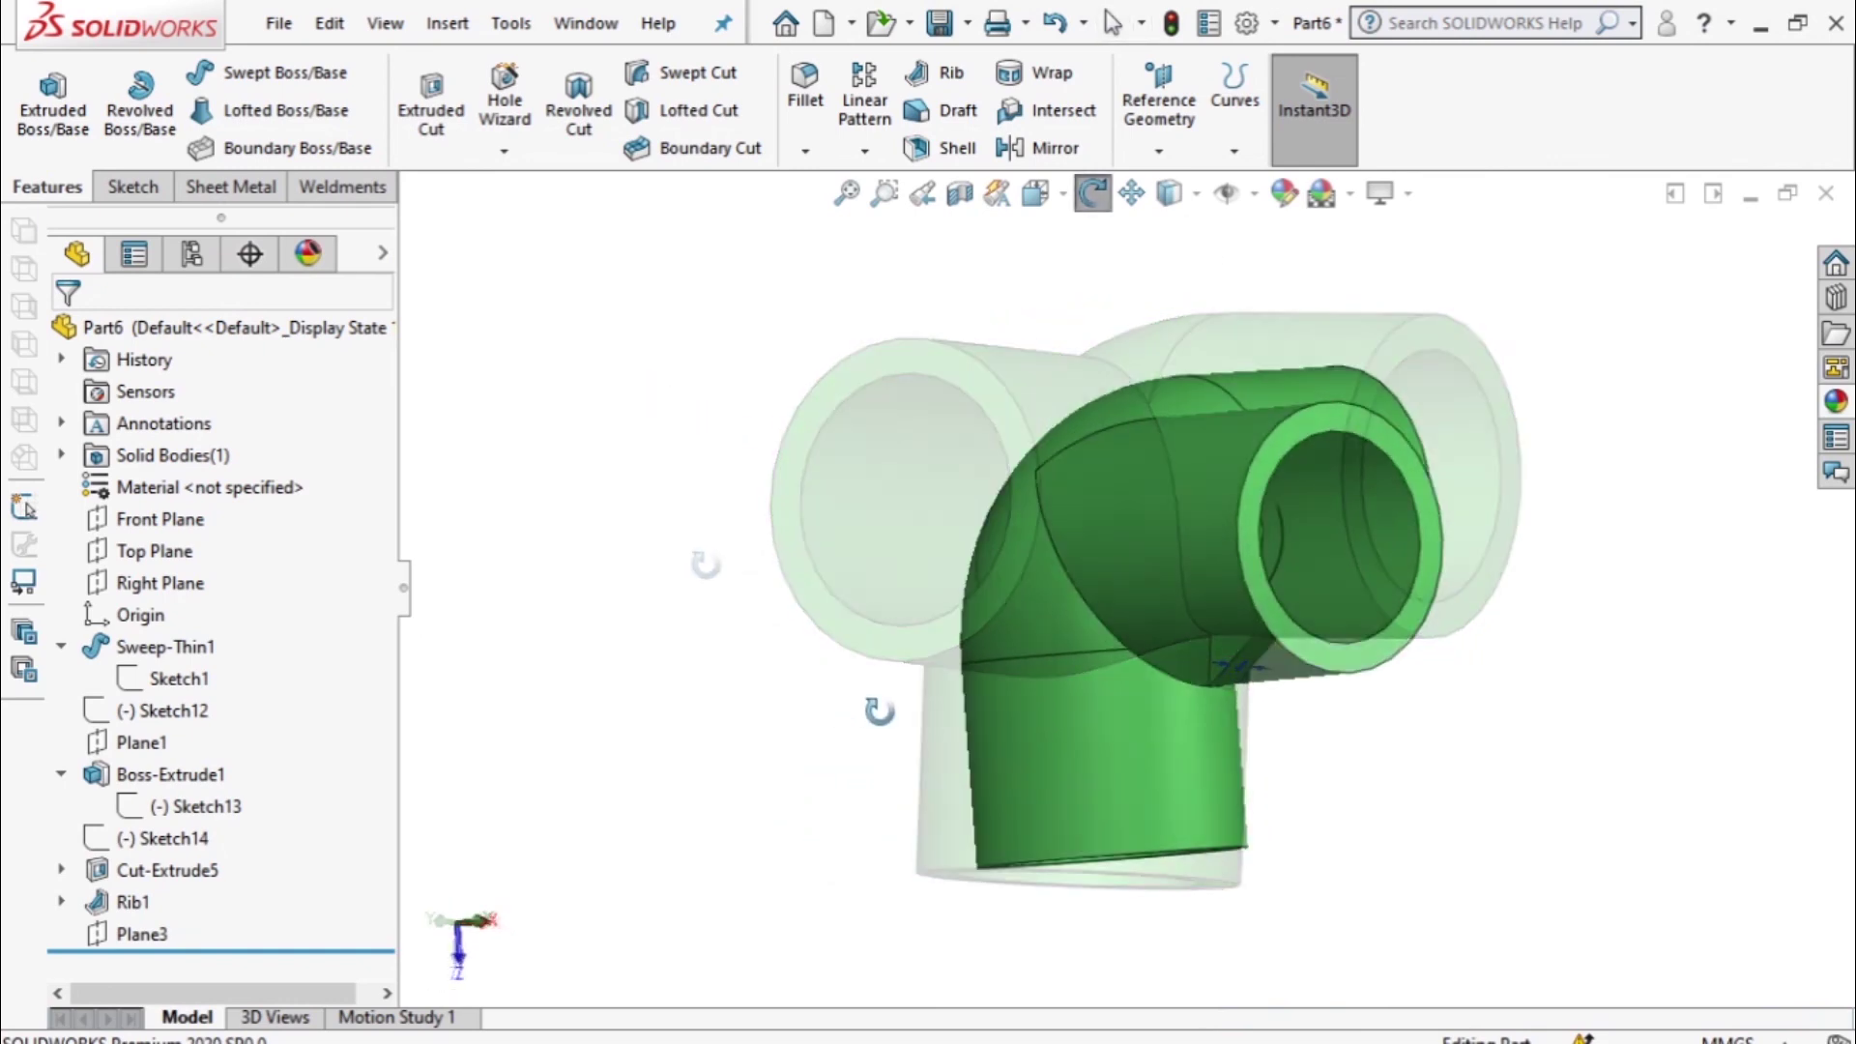
pyautogui.moveTo(883, 726); pyautogui.dragTo(888, 765, button='middle')
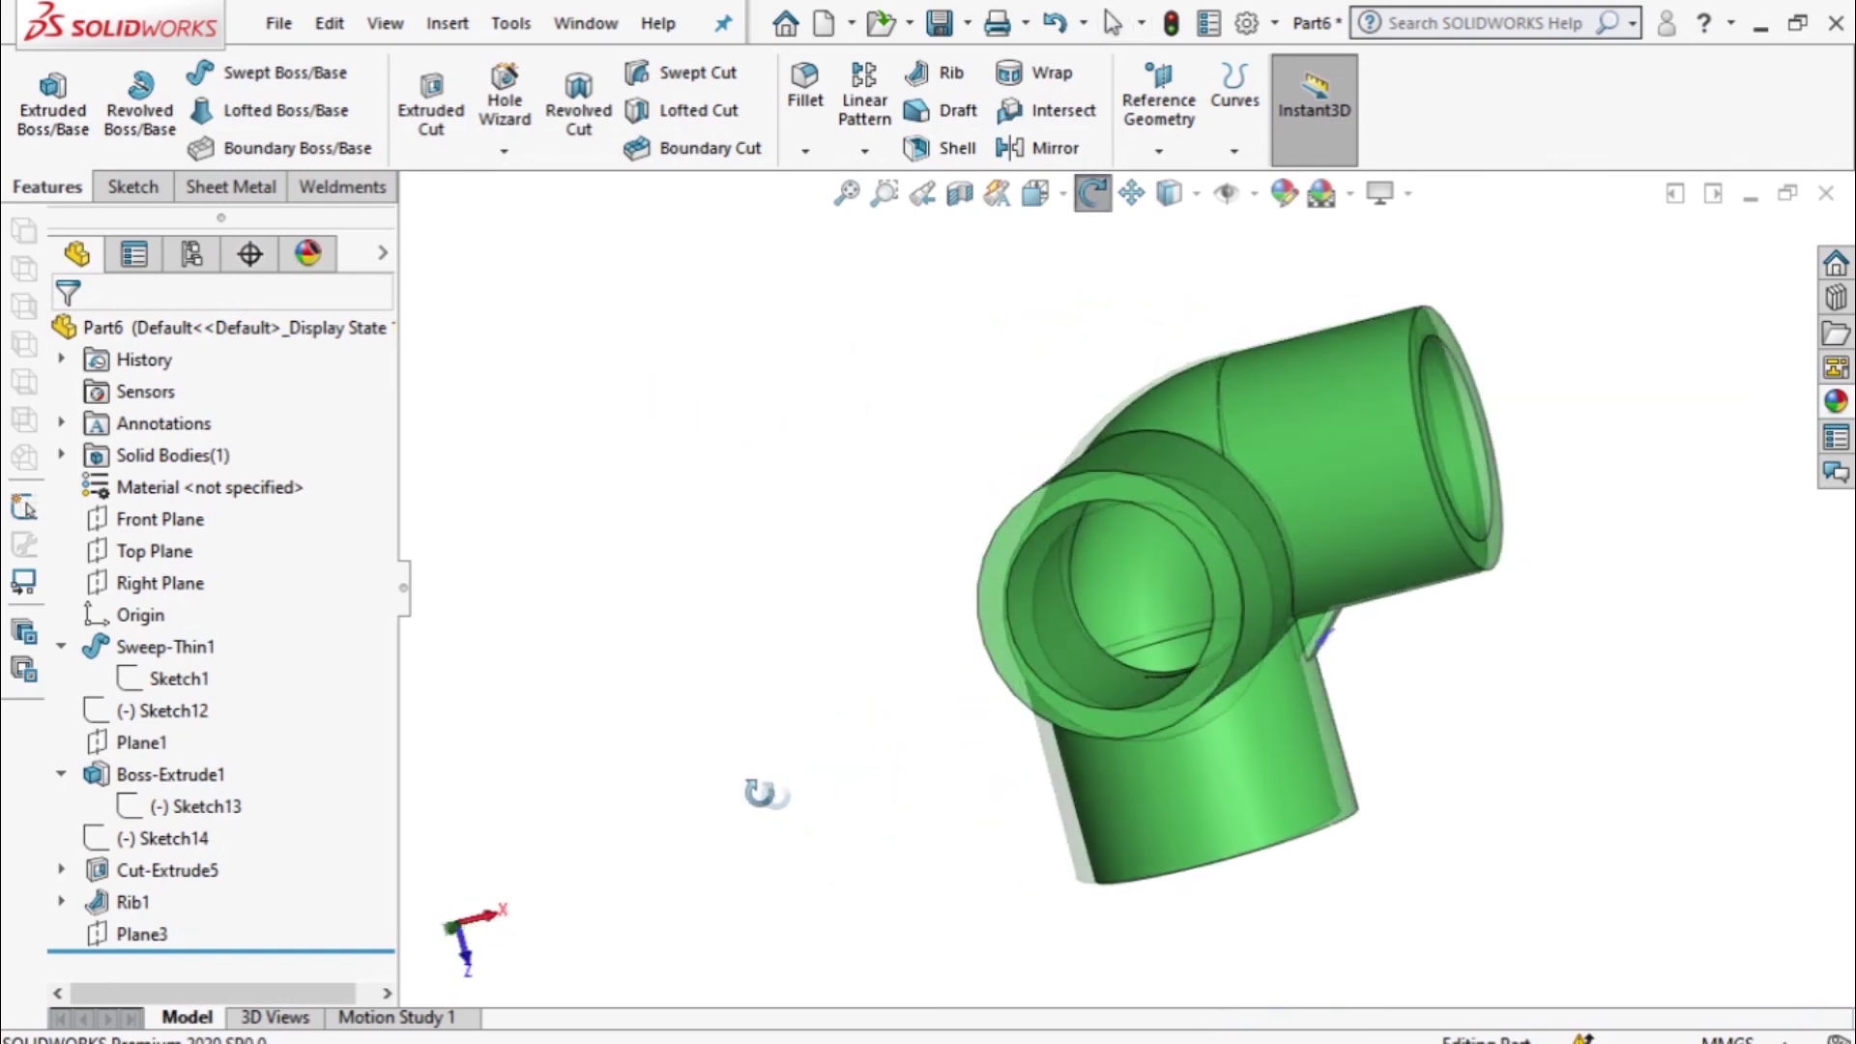
pyautogui.moveTo(874, 766); pyautogui.dragTo(858, 723, button='middle')
pyautogui.moveTo(1499, 810)
pyautogui.mouseDown(button='middle')
pyautogui.moveTo(1483, 754)
pyautogui.moveTo(1554, 725)
pyautogui.moveTo(1570, 783)
pyautogui.moveTo(1547, 825)
pyautogui.moveTo(1471, 821)
pyautogui.mouseUp(button='middle')
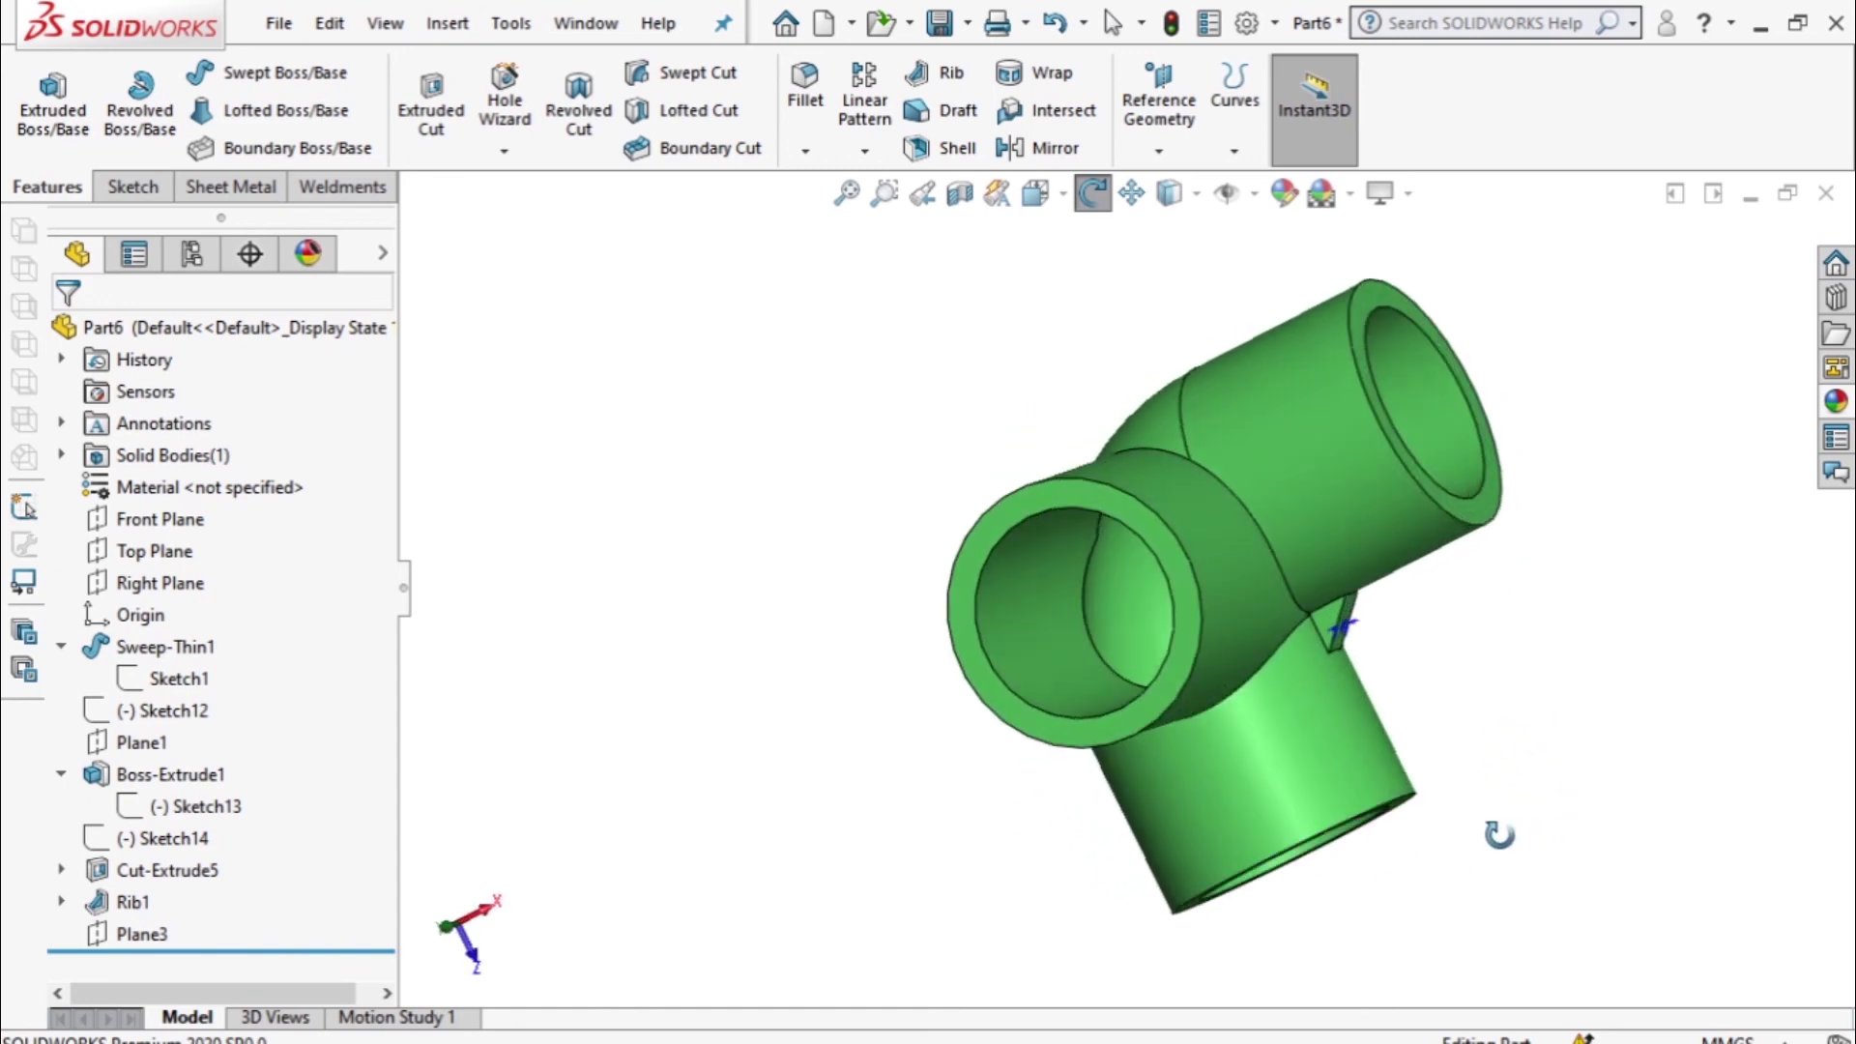